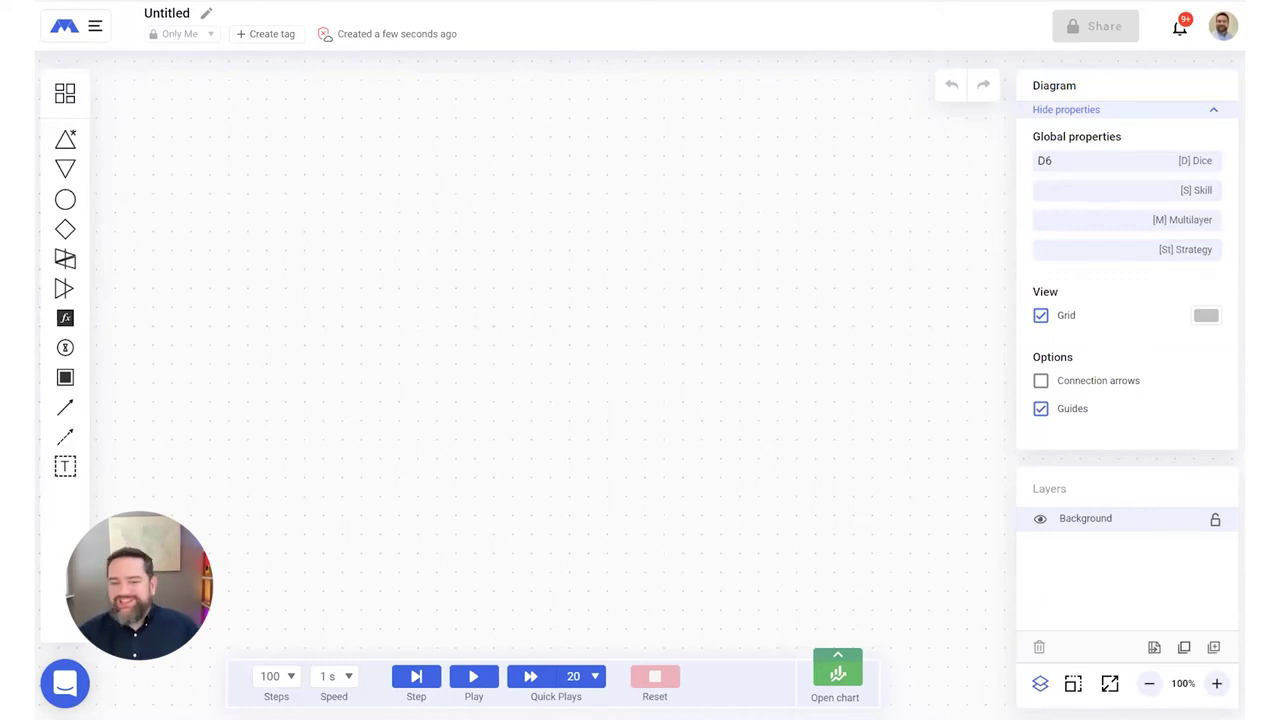
Place an automatic source on the canvas and add a gate to its right, connected from the source
drag(65, 137, 368, 281)
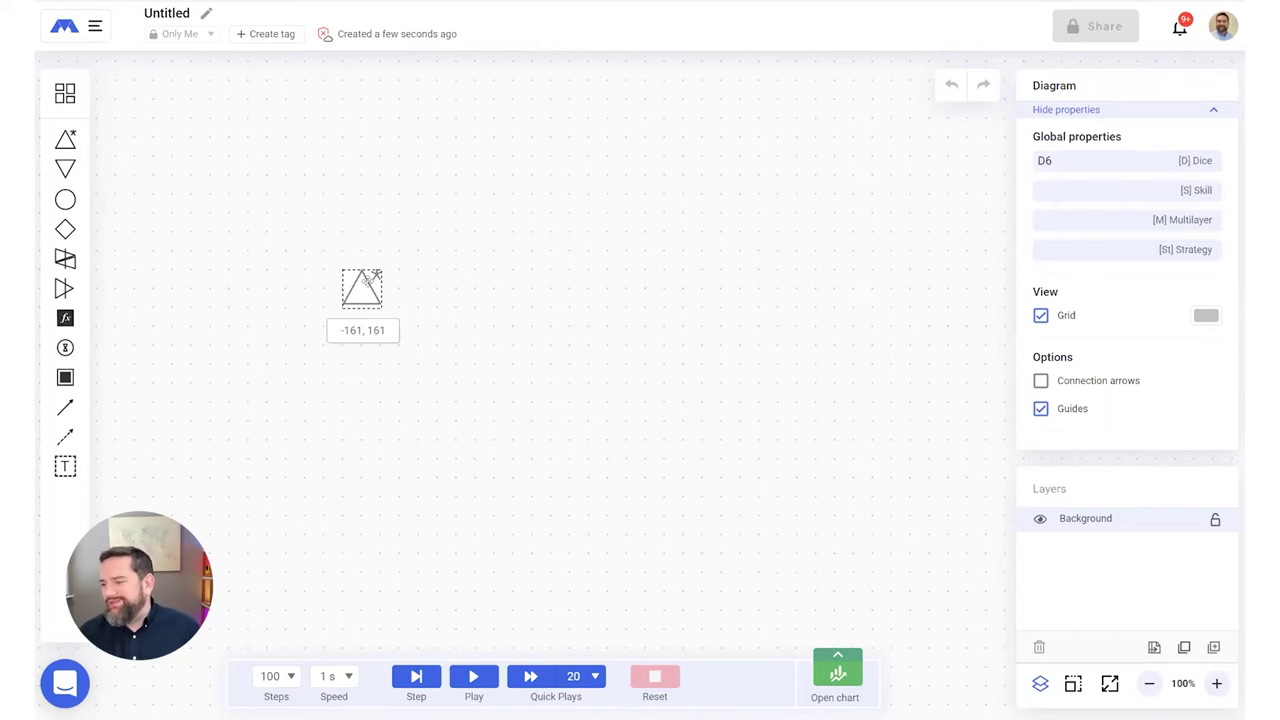
drag(368, 281, 422, 338)
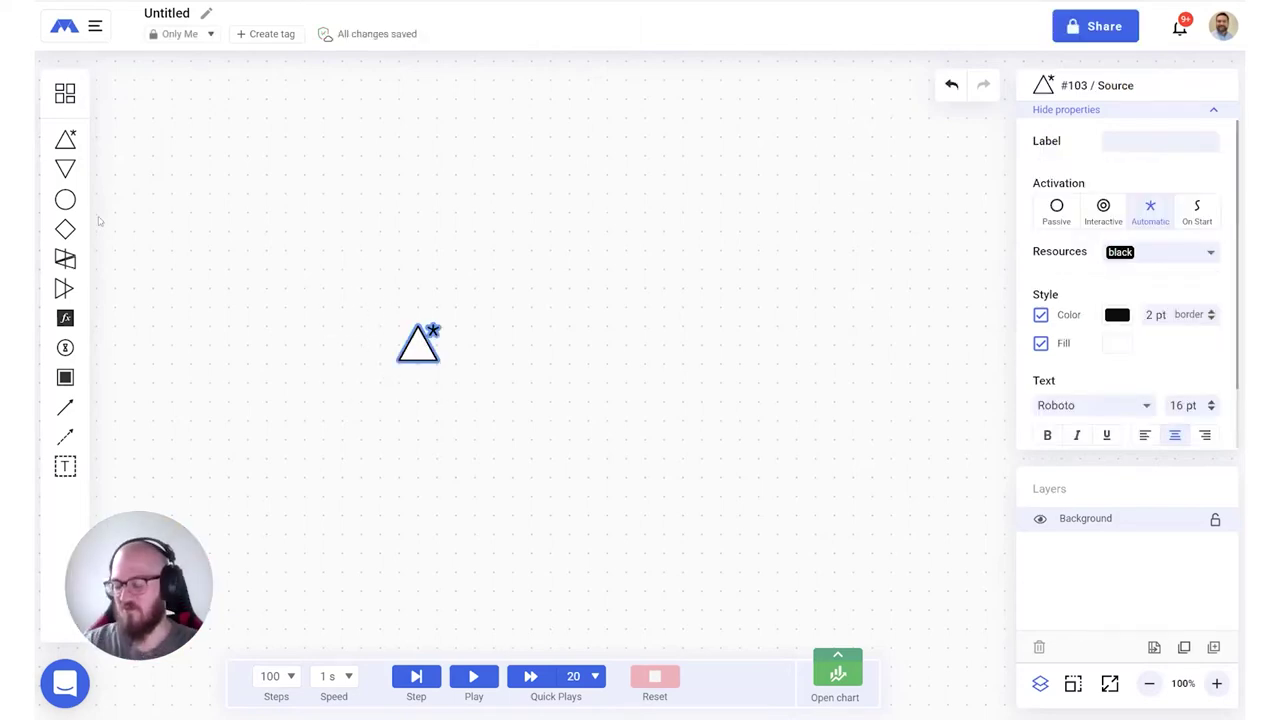
click(65, 228)
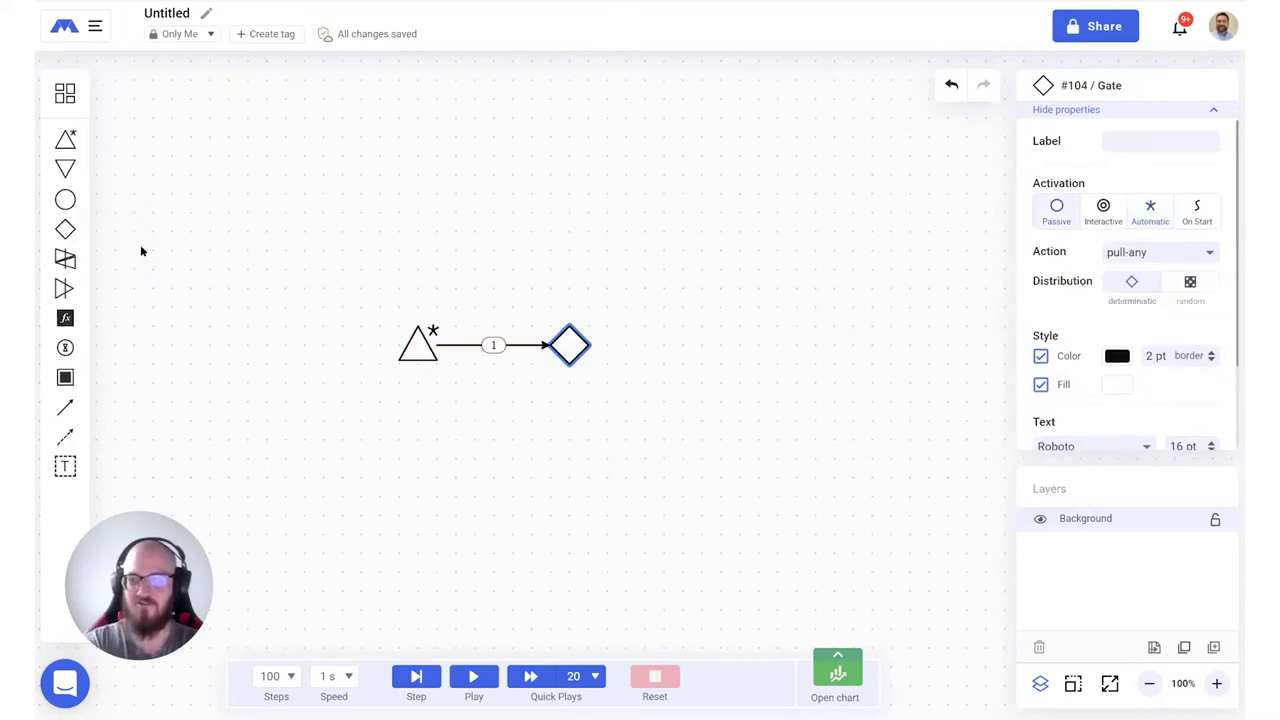
Add two pools fed by the gate, one to its right and one below it
click(65, 199)
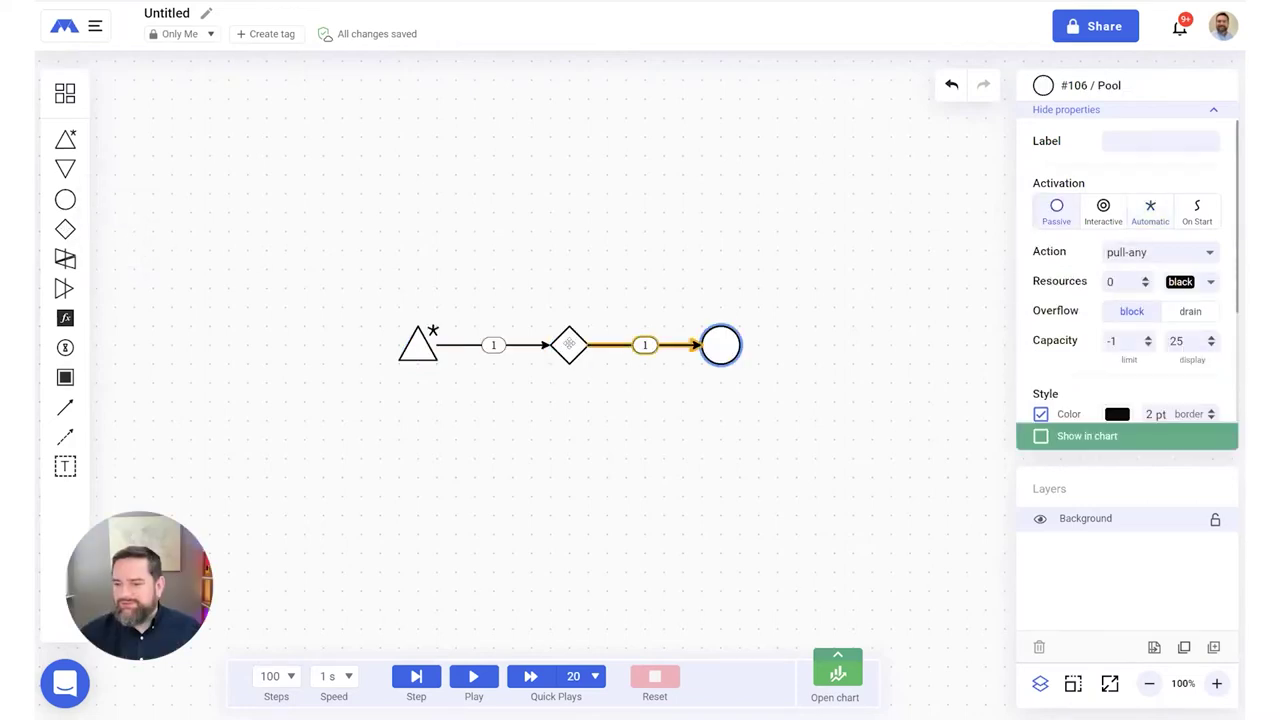
click(569, 345)
click(65, 199)
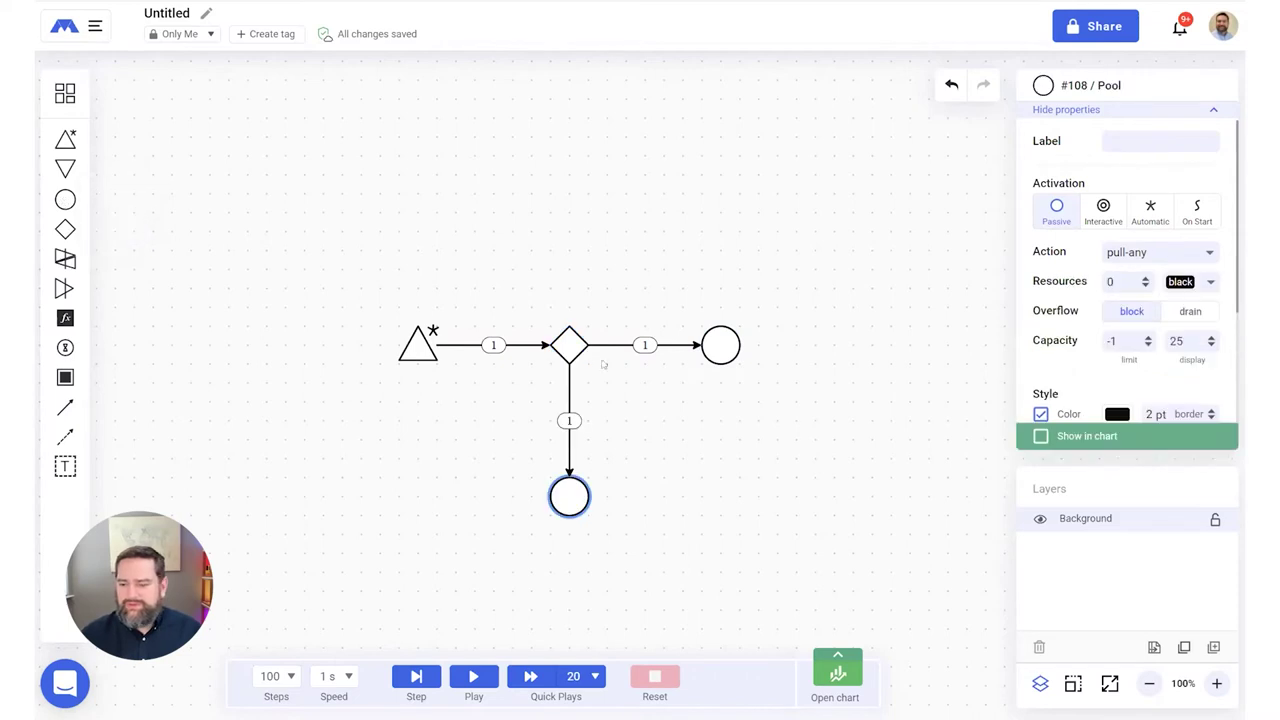
Label the pool right of the gate "Level" and the pool below the gate "Fail"
click(710, 340)
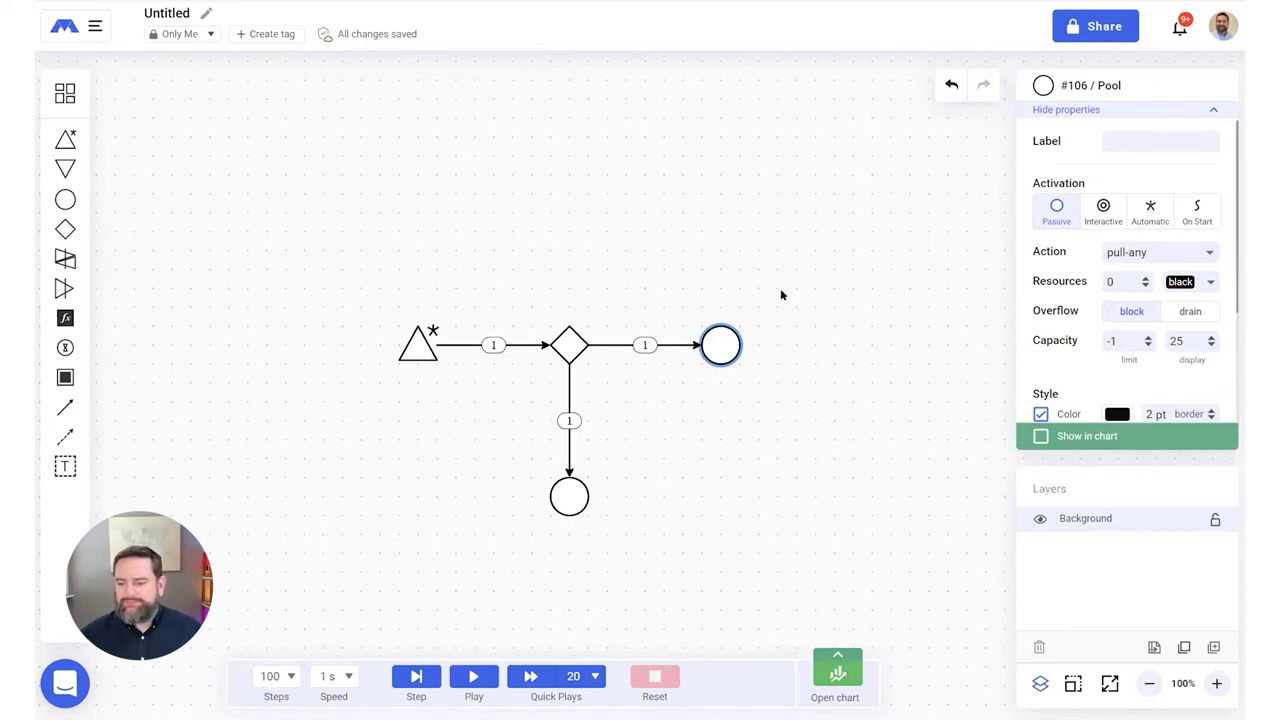
click(1124, 140)
text(Level)
key(Return)
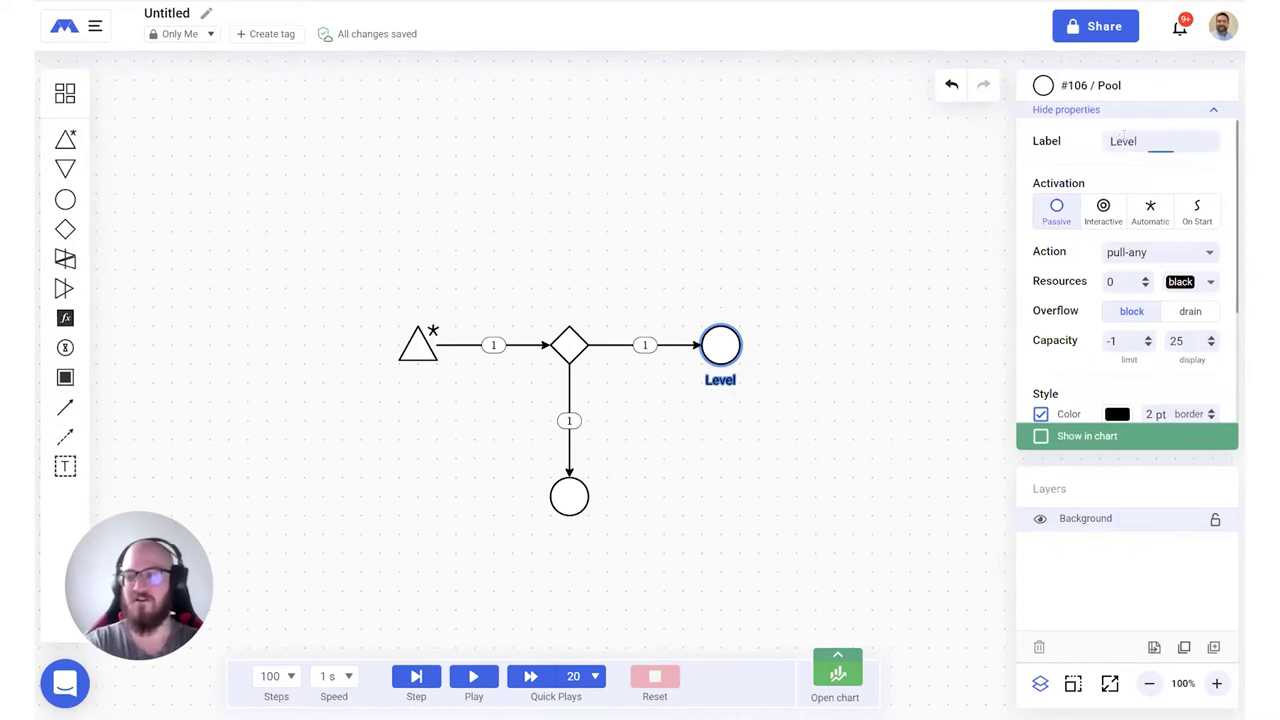
click(569, 497)
click(1150, 141)
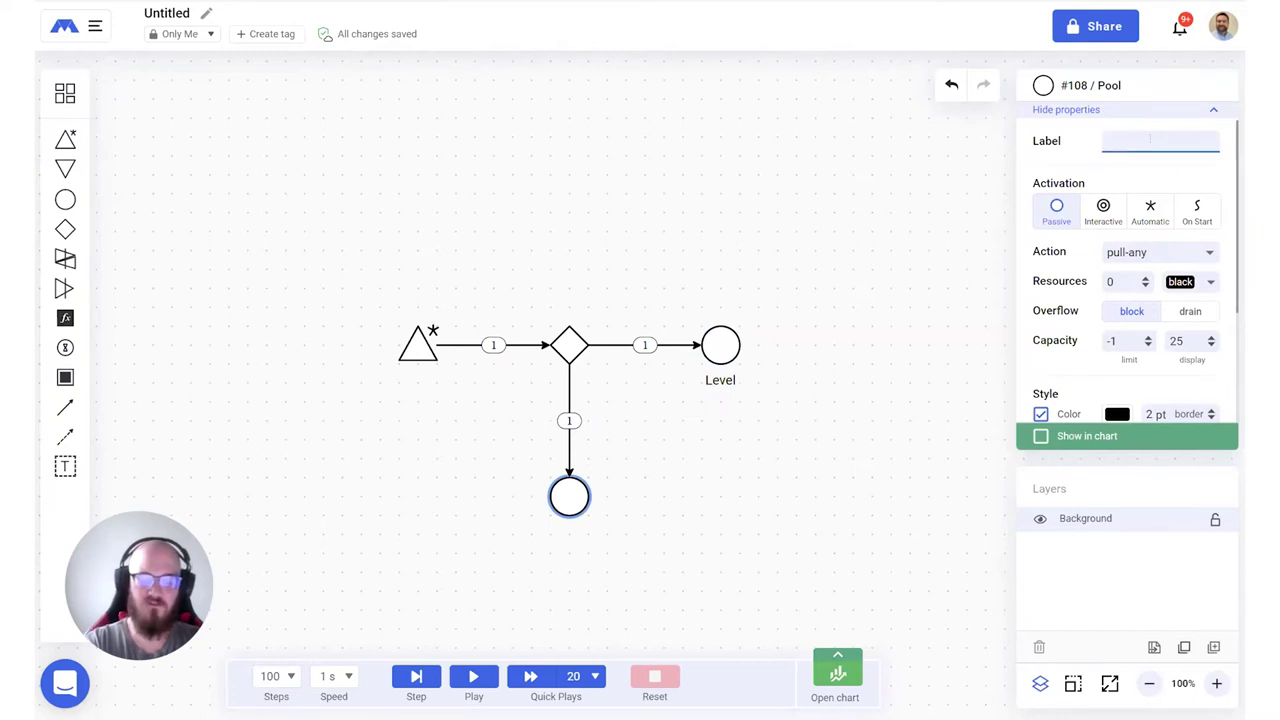
key(Return)
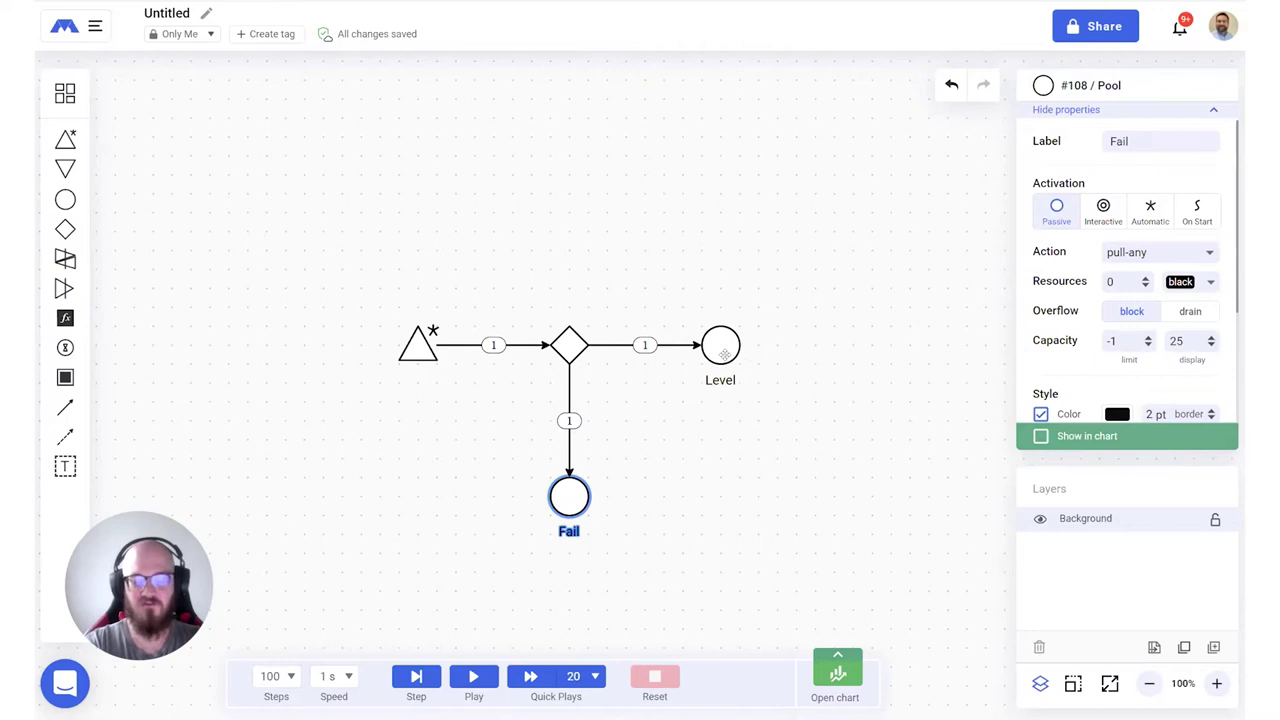
Space out the diagram by moving the Level pool and the gate further right and aligning the Fail pool closely under the gate
drag(721, 345, 778, 345)
mouse_move(572, 345)
mouse_down()
mouse_move(600, 345)
mouse_move(588, 345)
mouse_up()
drag(580, 495, 599, 458)
key(Escape)
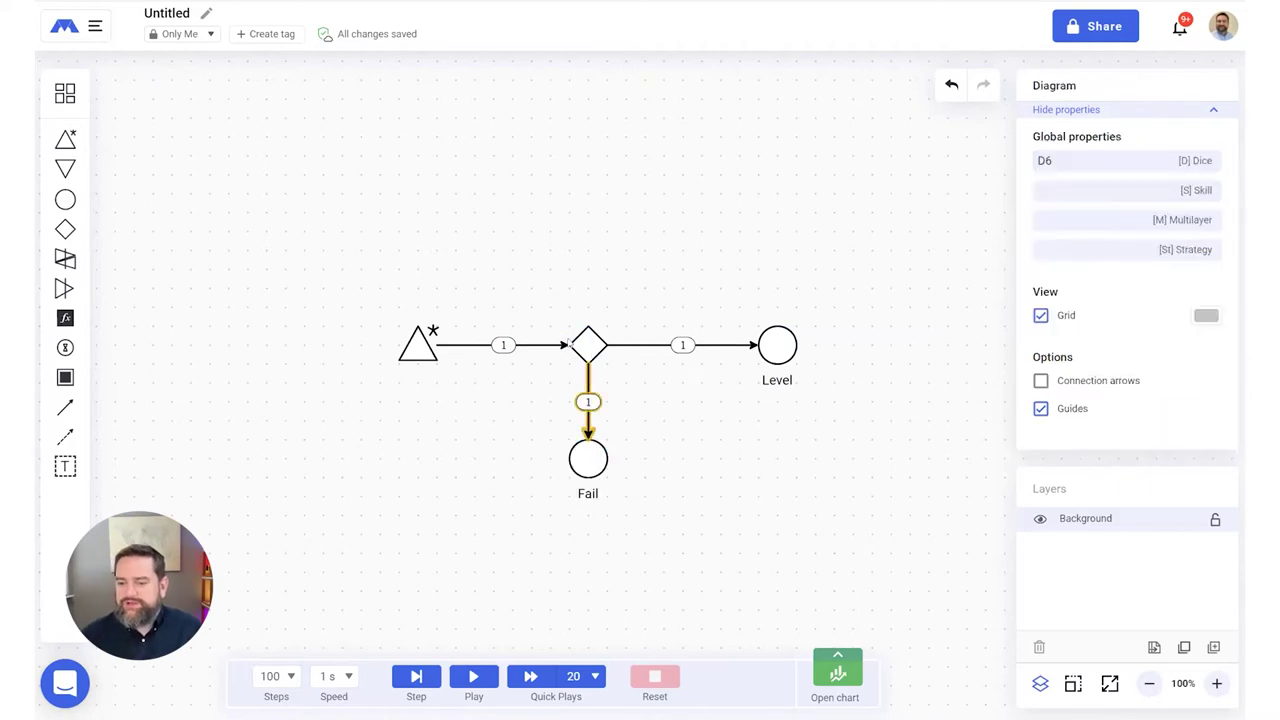
Set the gate's distribution to random and check the flow with a simulation run, resetting it at the end
click(578, 345)
click(1192, 283)
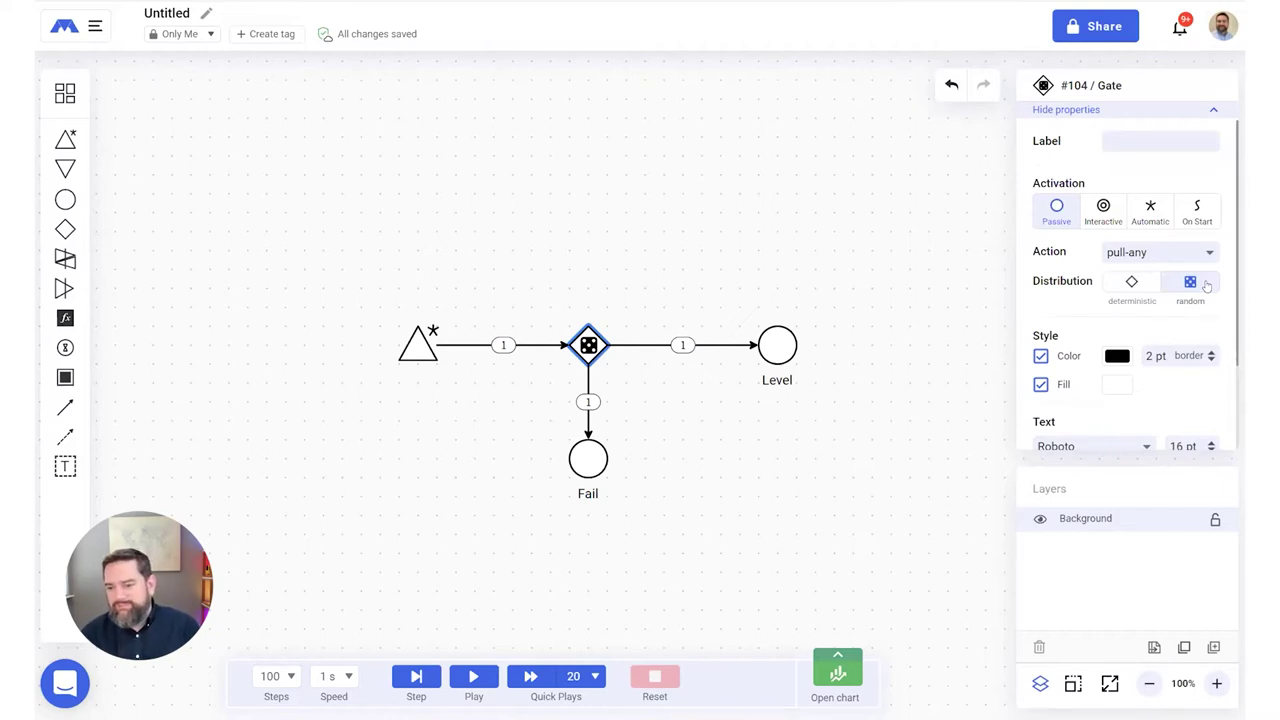
click(724, 544)
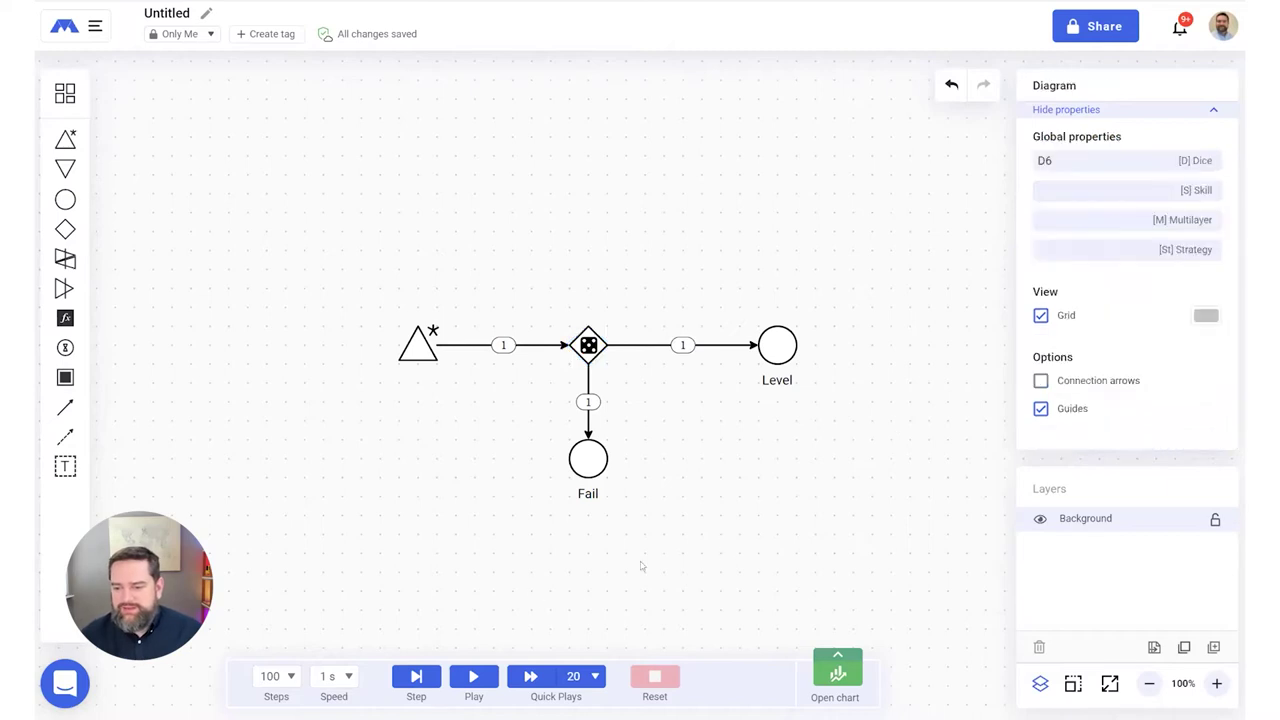
click(472, 677)
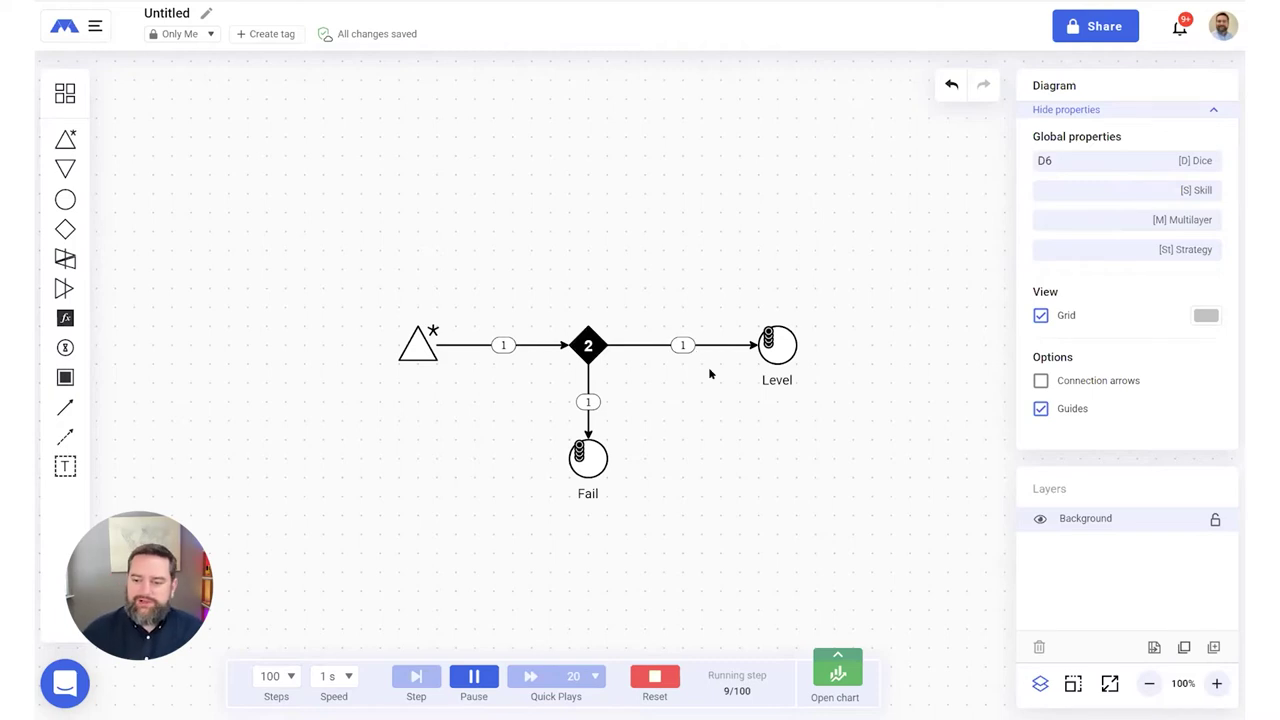
click(656, 677)
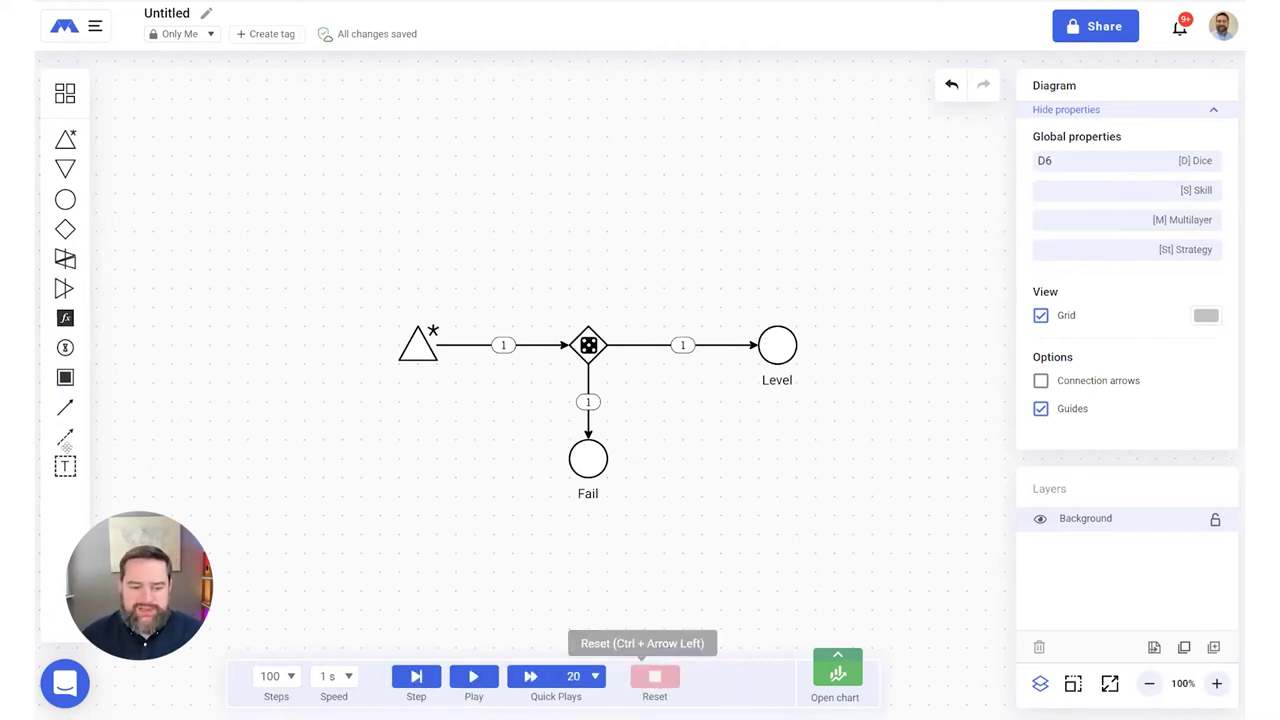
Add a state connection from the Level pool to the gate-to-Fail connection and test it with a simulation run that is reset
click(65, 436)
click(775, 345)
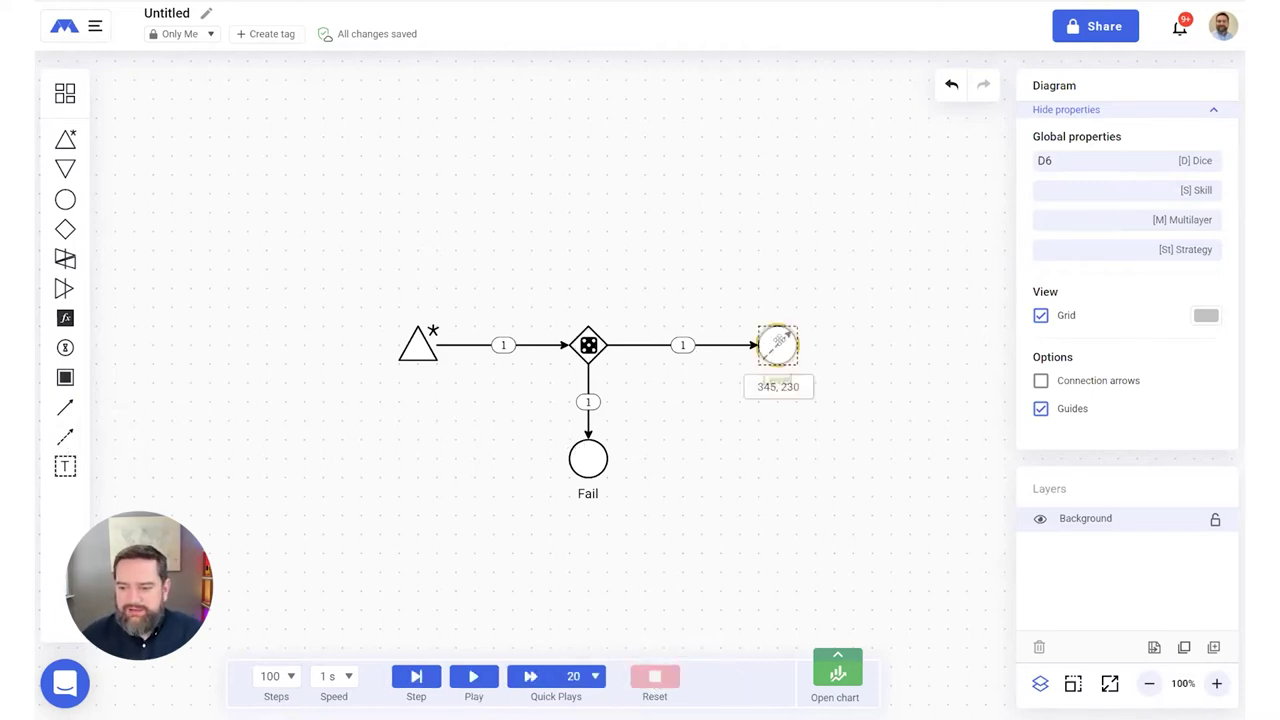
click(590, 403)
click(766, 561)
click(474, 677)
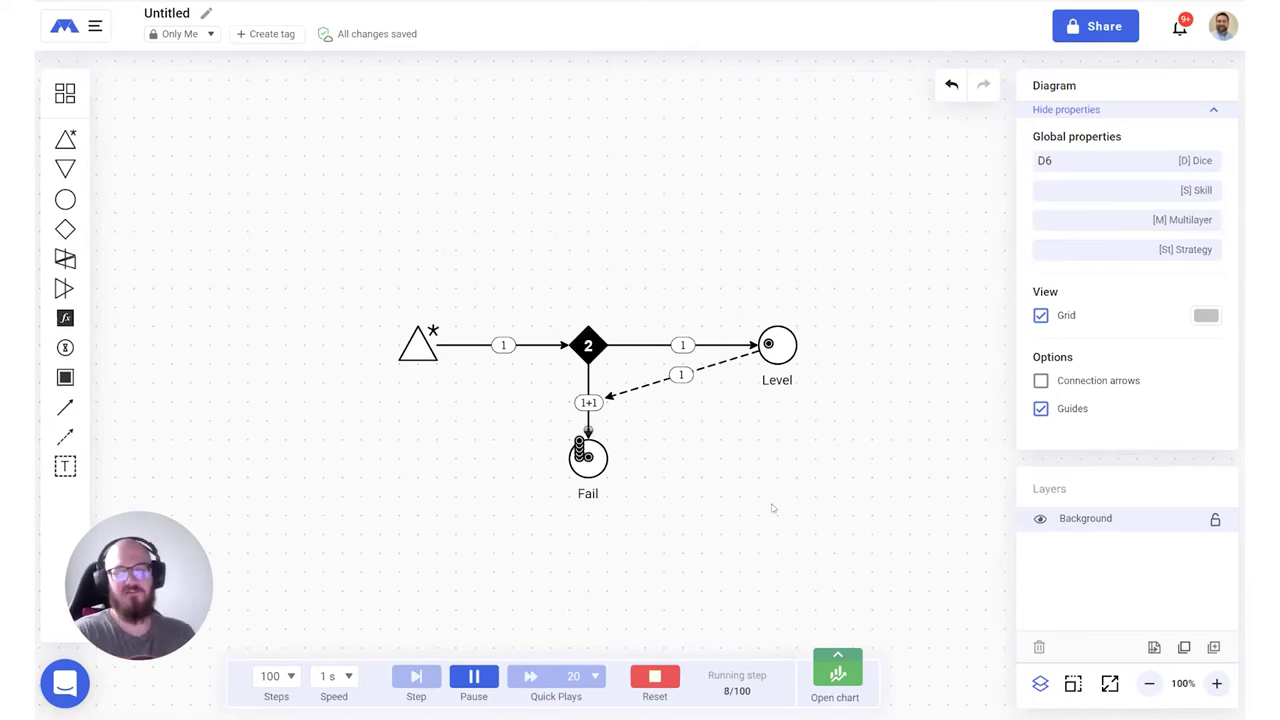
click(668, 682)
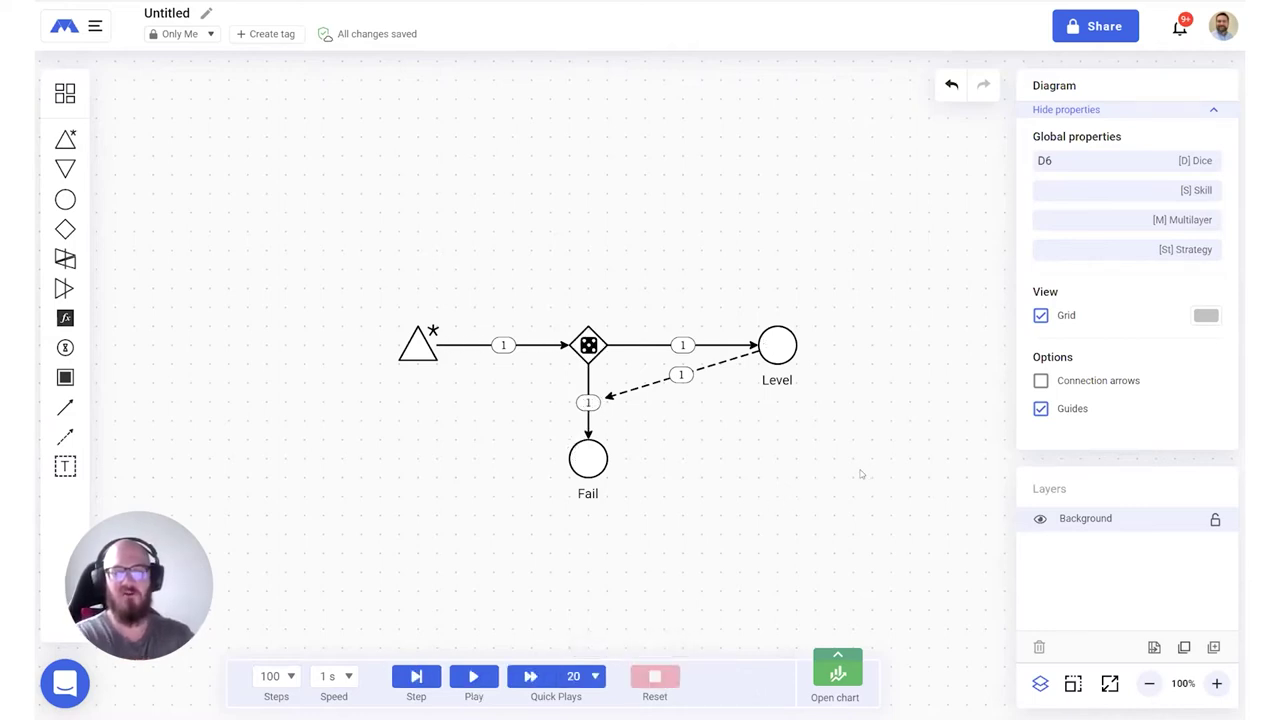
click(778, 345)
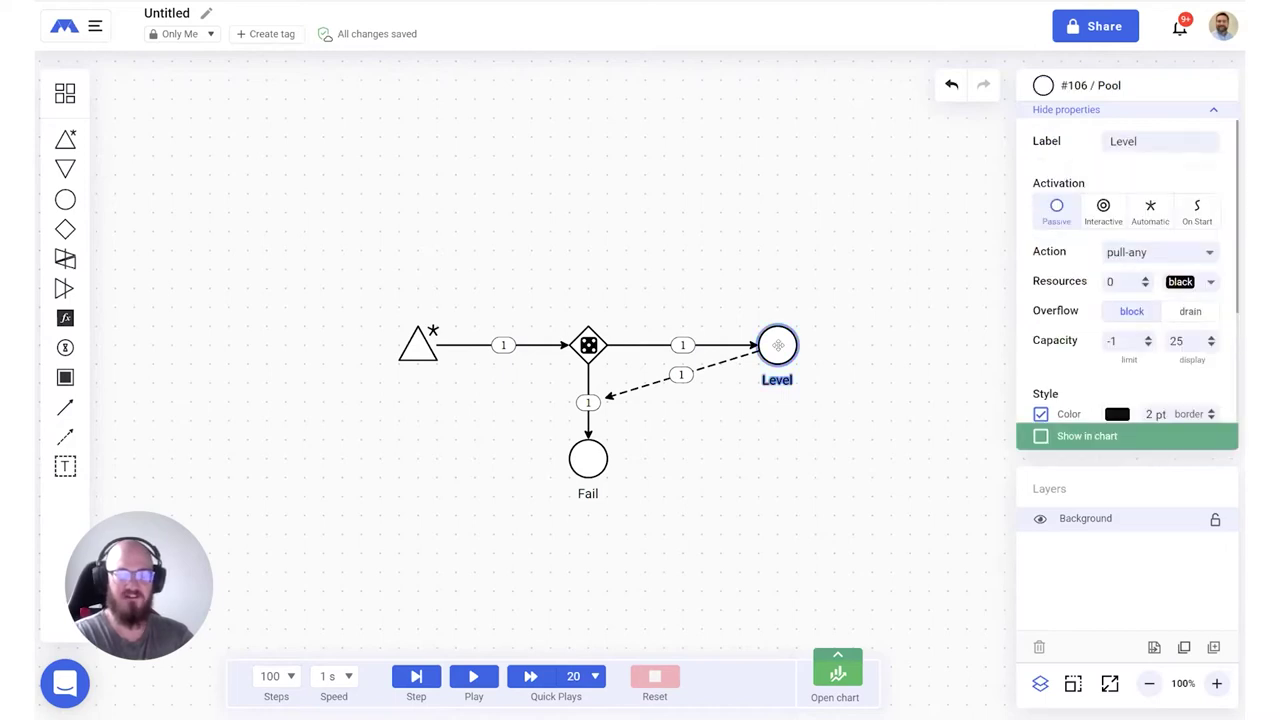
click(62, 288)
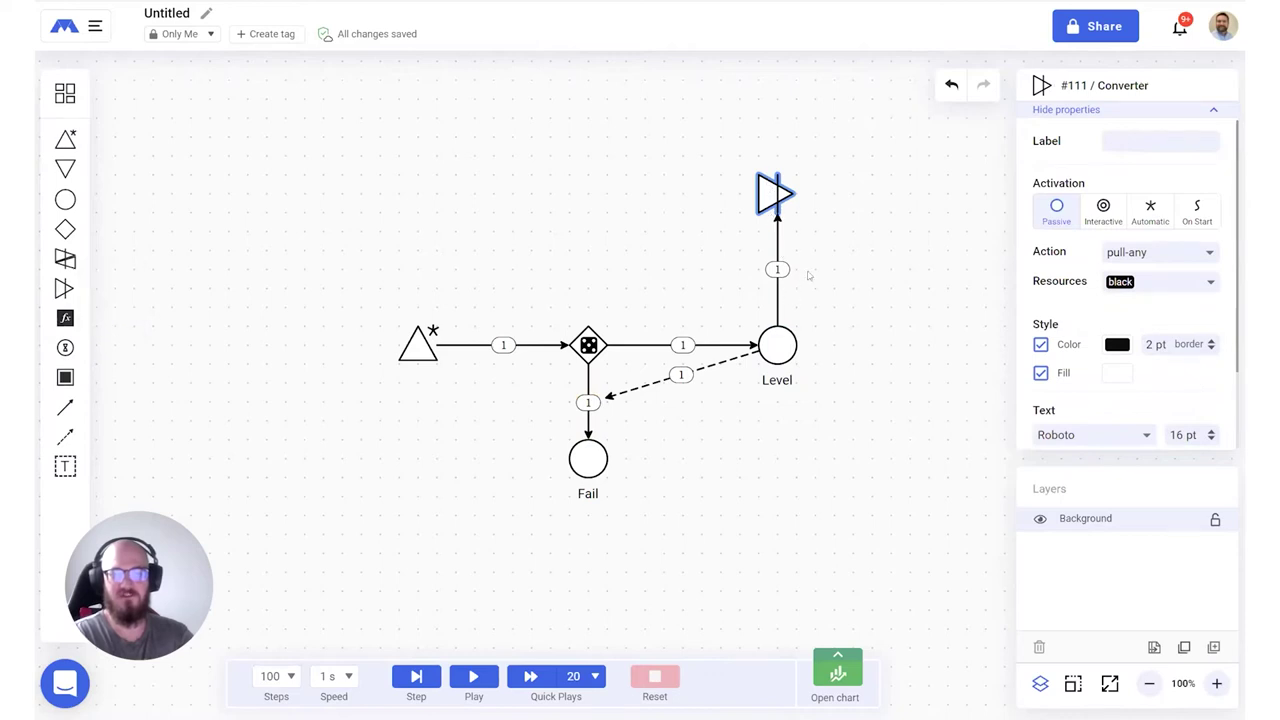
click(777, 282)
key(Delete)
click(778, 188)
key(Delete)
Add a pool above Level, linked from Level by a state connection with the formula +15
click(779, 343)
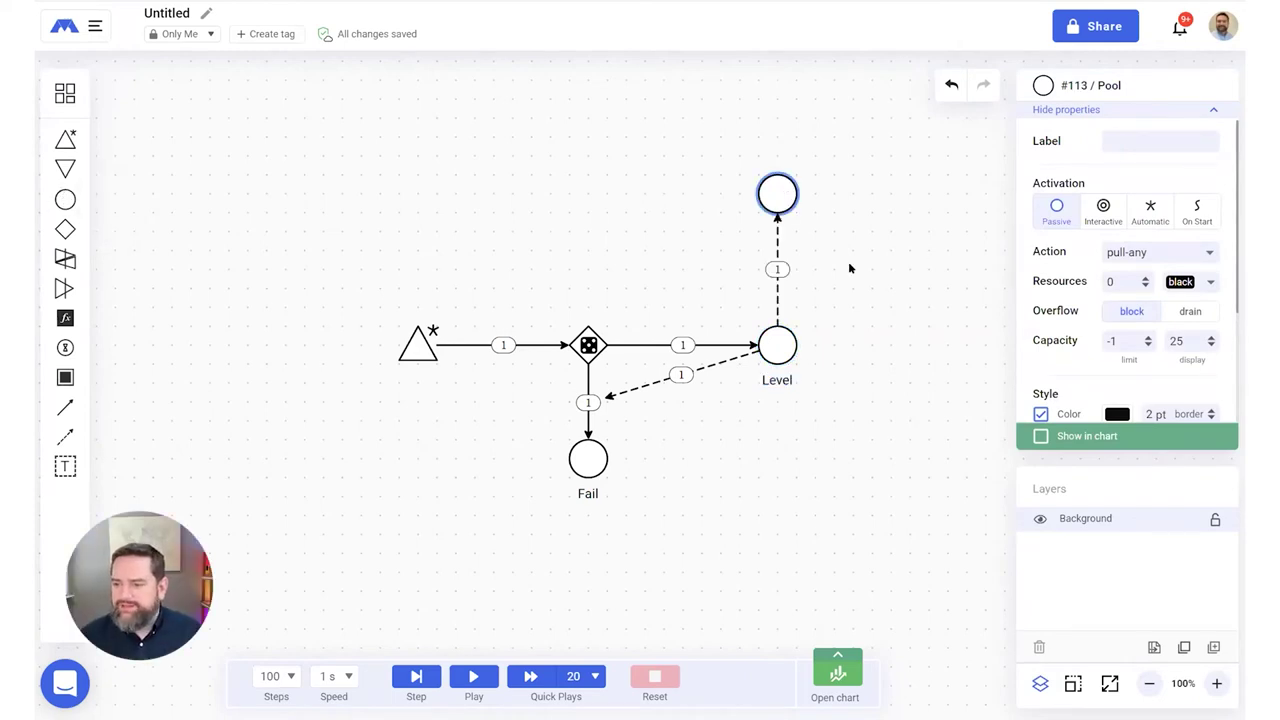
click(779, 292)
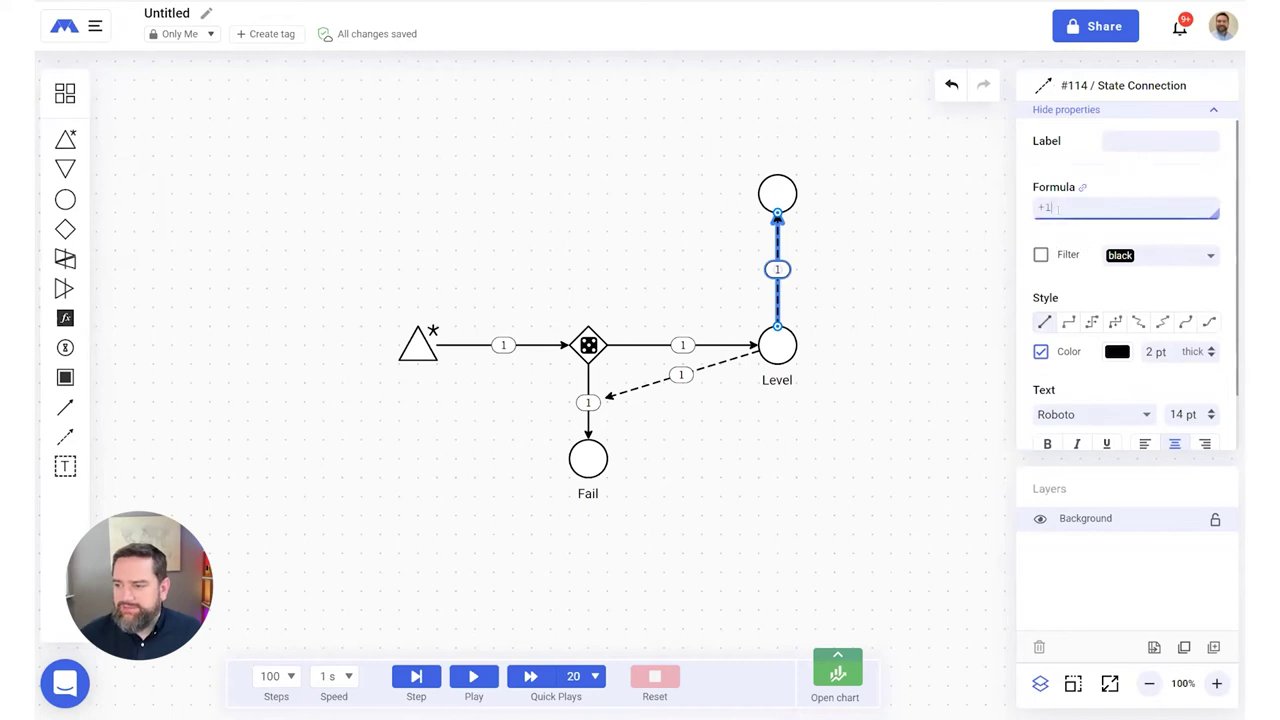
text(5)
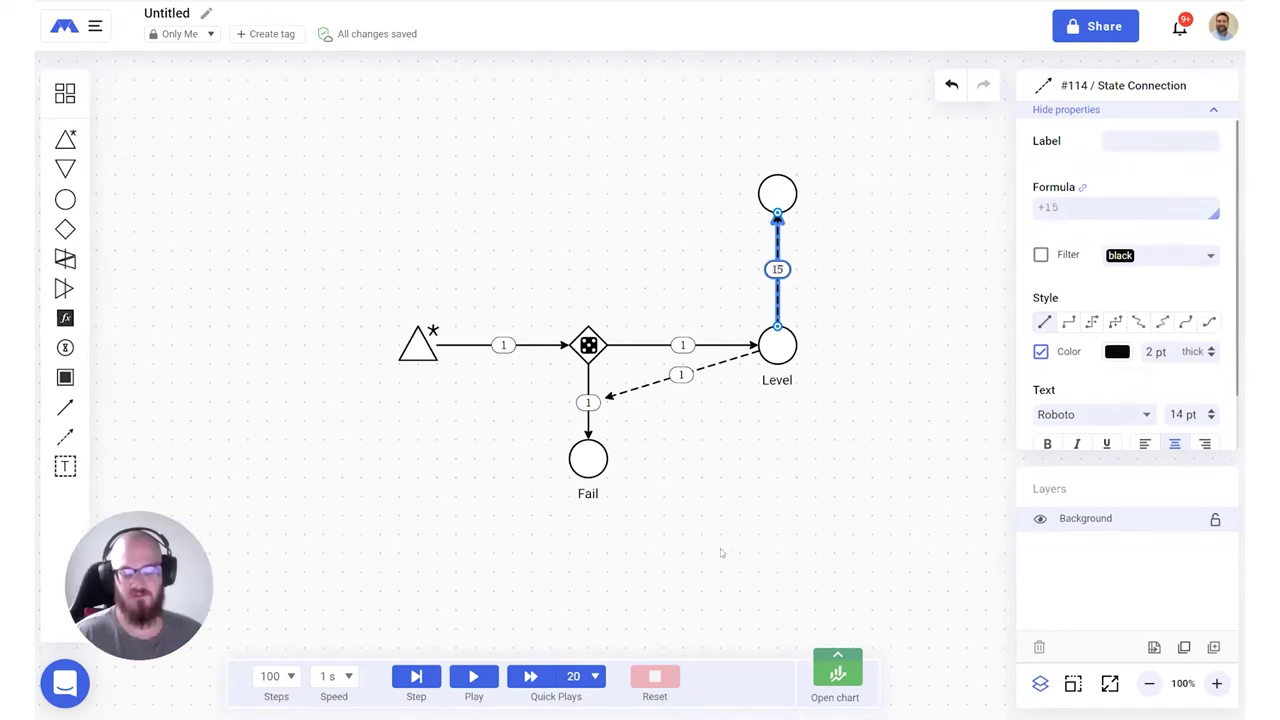
click(732, 522)
Add a converter left of the unlabelled upper pool, fed by that pool, and an output pool on the converter's left
click(772, 192)
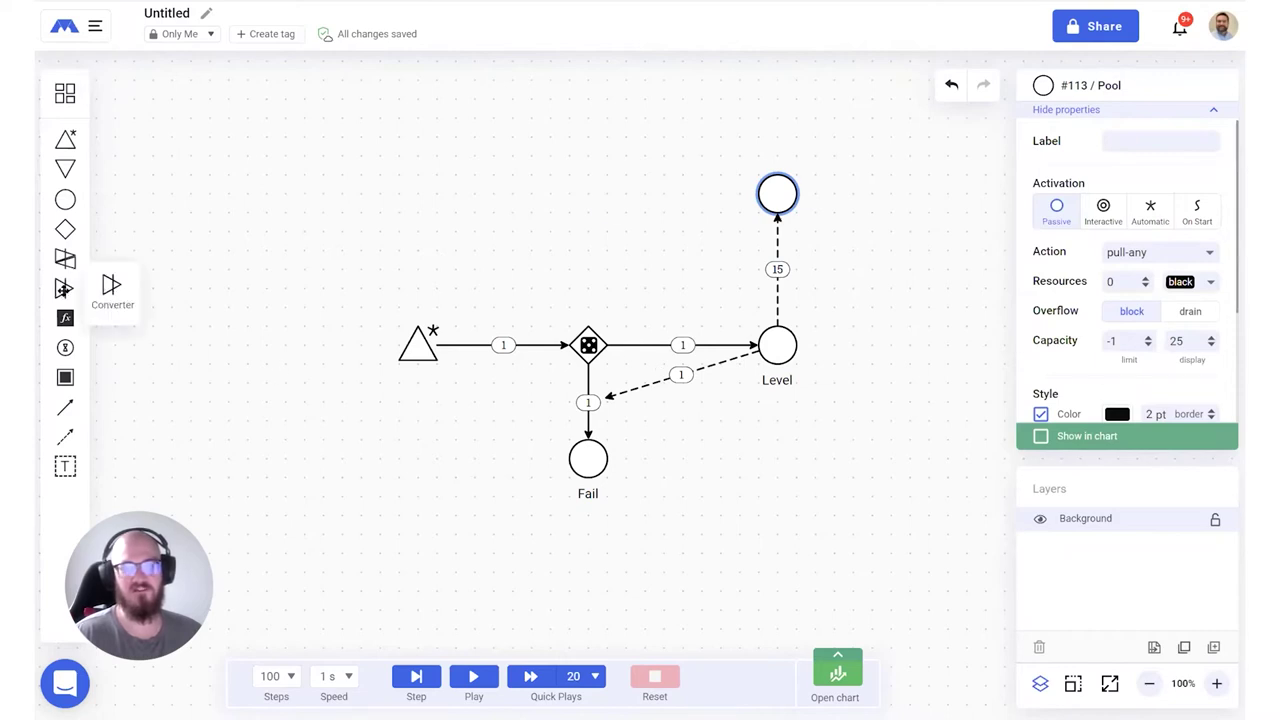
click(64, 288)
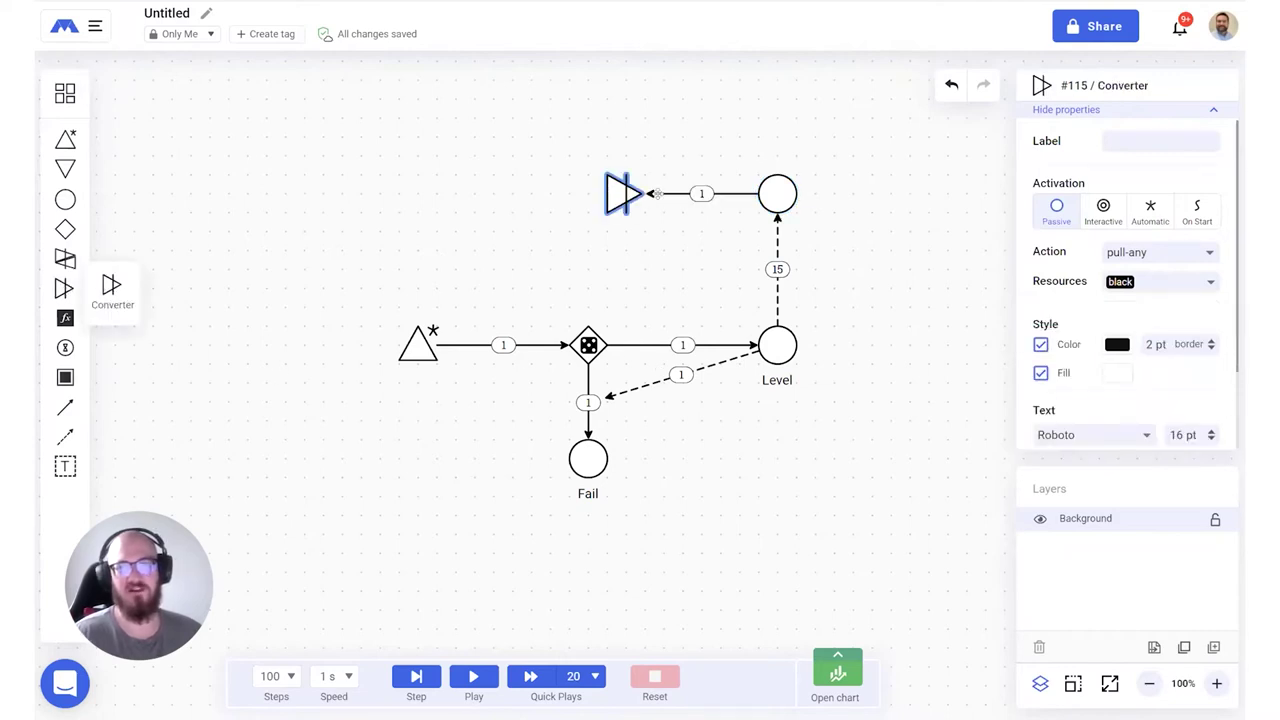
drag(607, 190, 647, 191)
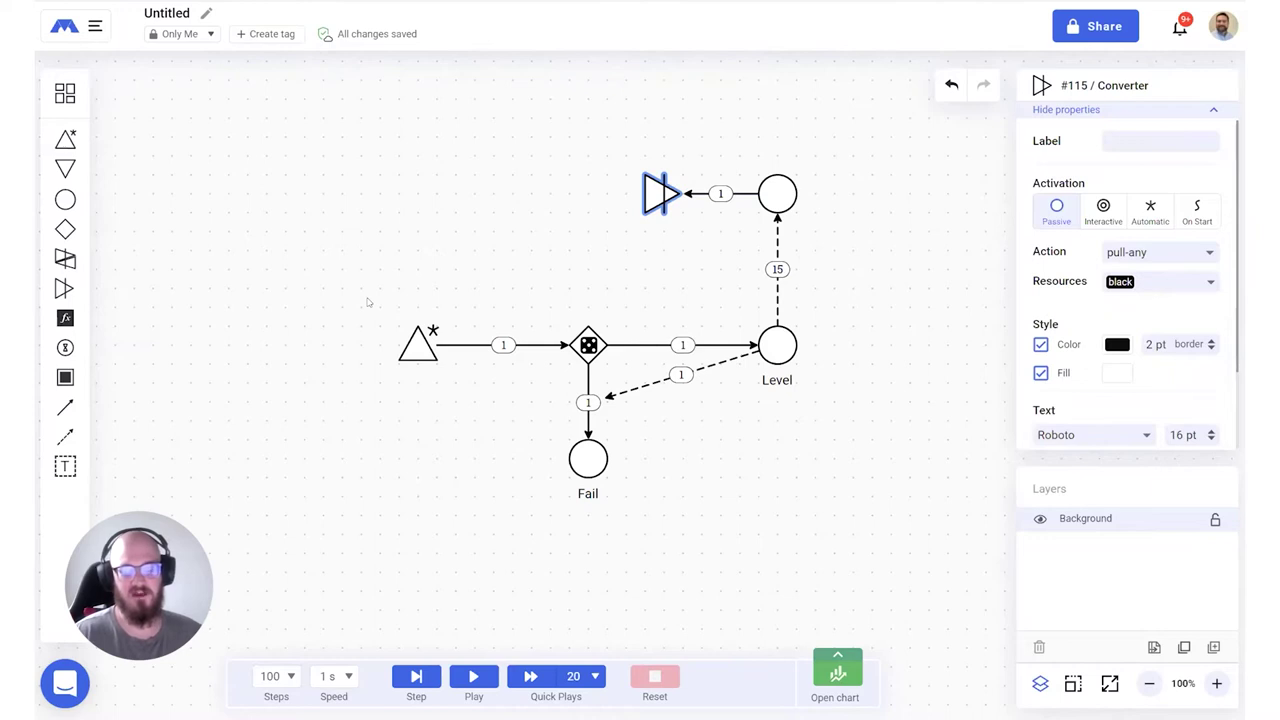
click(65, 198)
Label the converter "Upgrade"
click(1131, 140)
text(Upgrade)
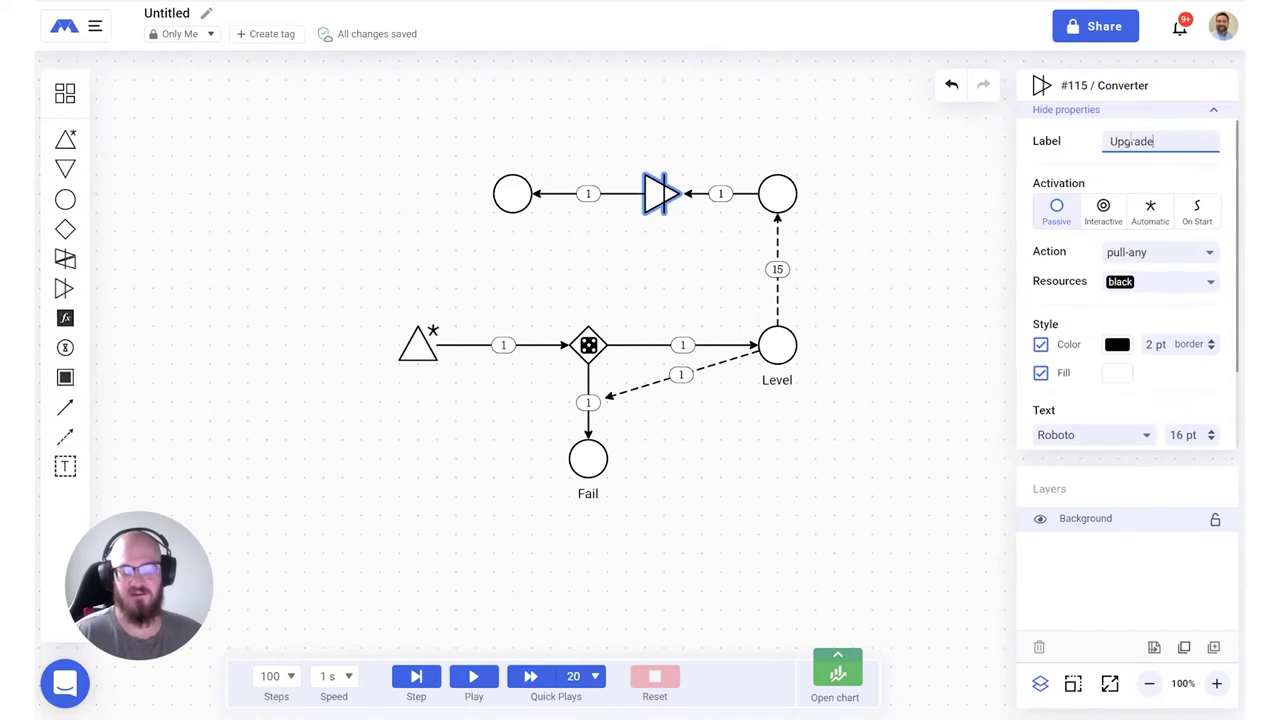
key(Return)
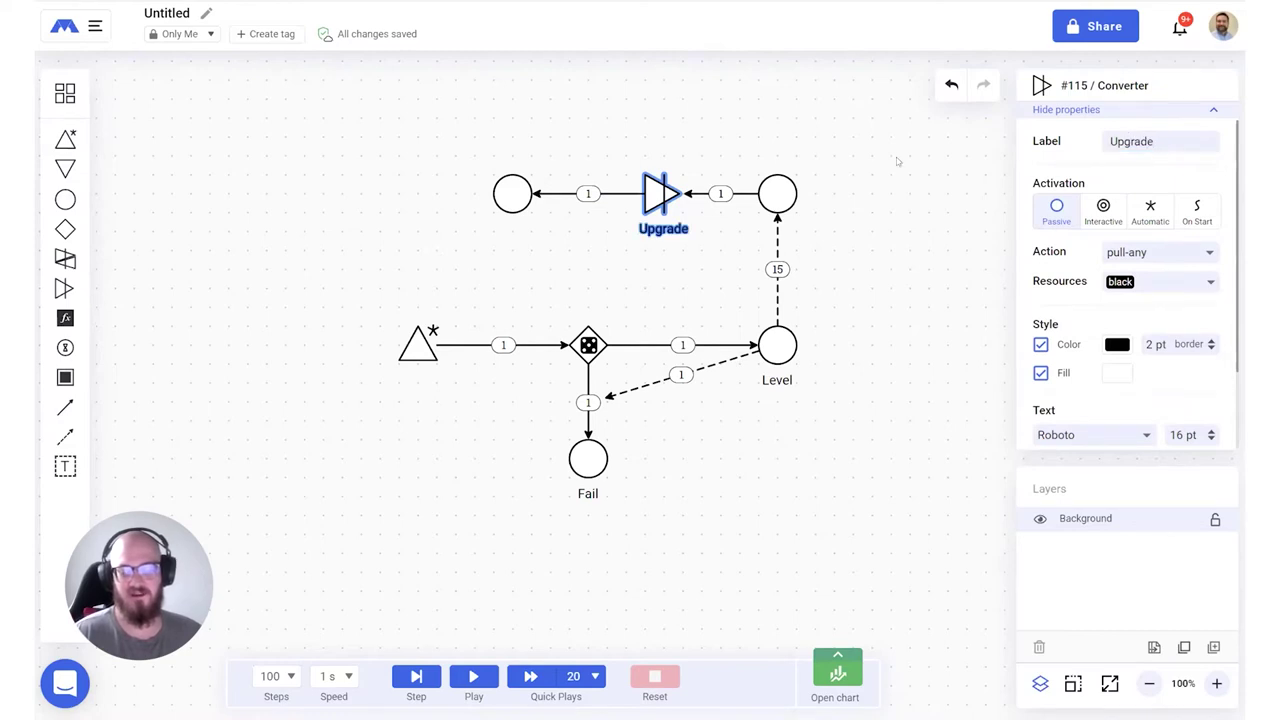
Move the converter's output pool closer to the converter and label it "Equipment"
click(512, 193)
drag(512, 193, 550, 193)
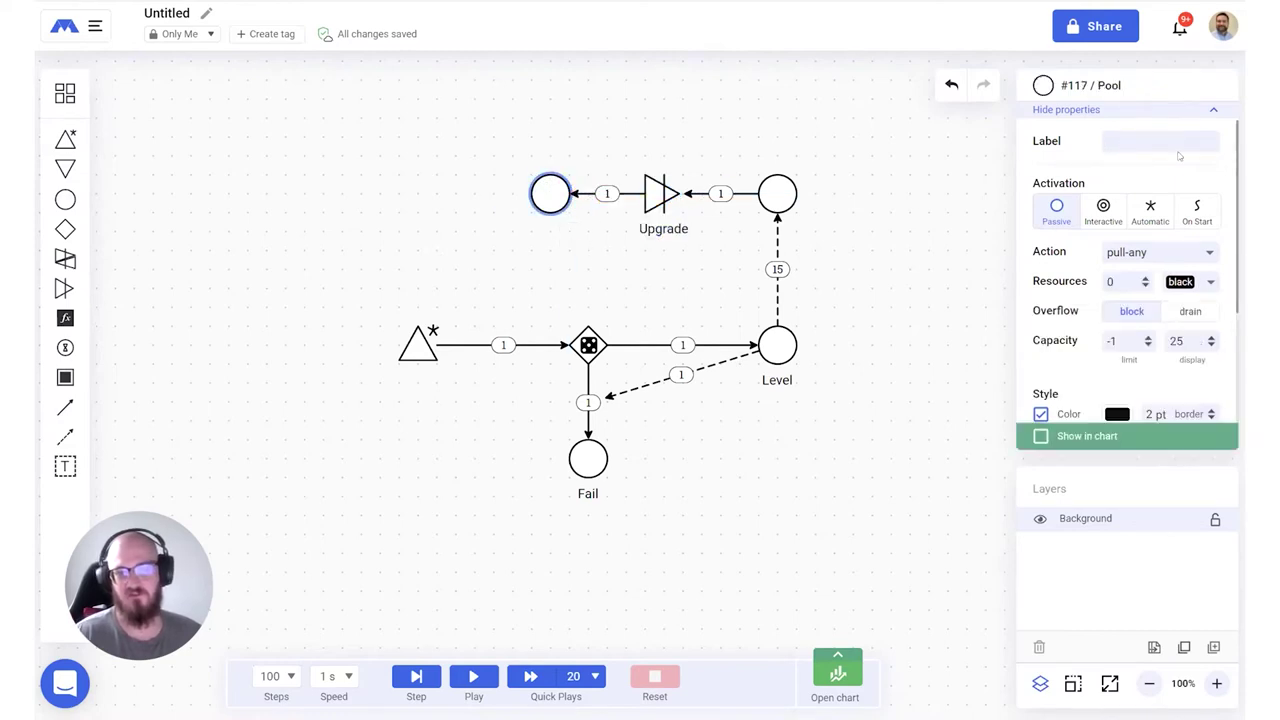
click(1148, 140)
text(Equipment)
key(Return)
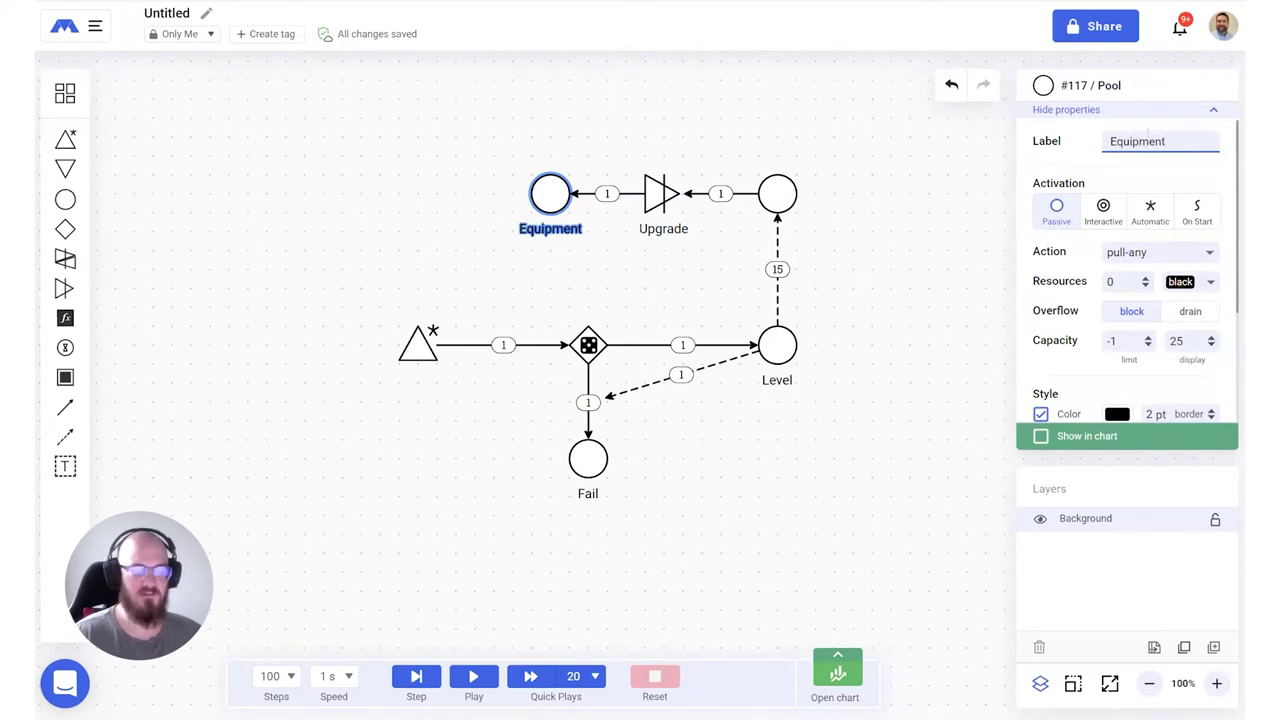
click(462, 463)
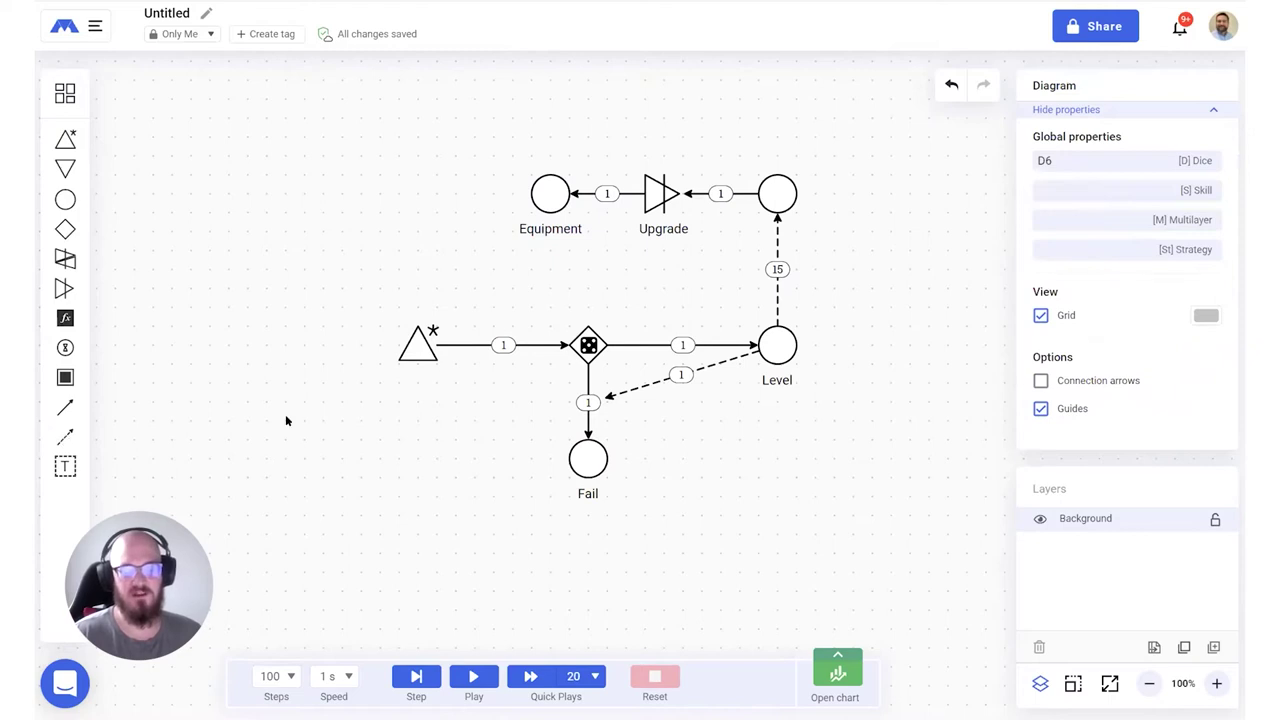
Add a state connection from the Equipment pool to the gate-to-Level connection and set its formula to +2
mouse_move(552, 202)
mouse_down()
mouse_move(687, 347)
mouse_move(788, 343)
mouse_up()
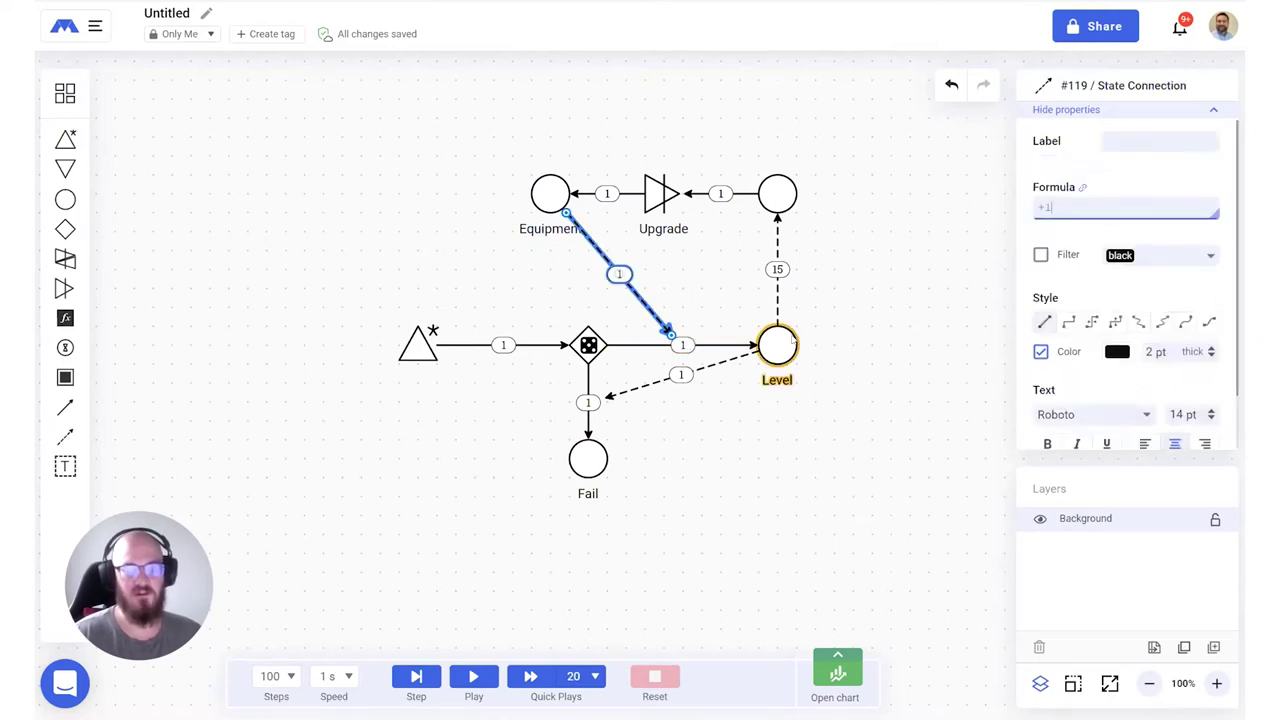
click(897, 327)
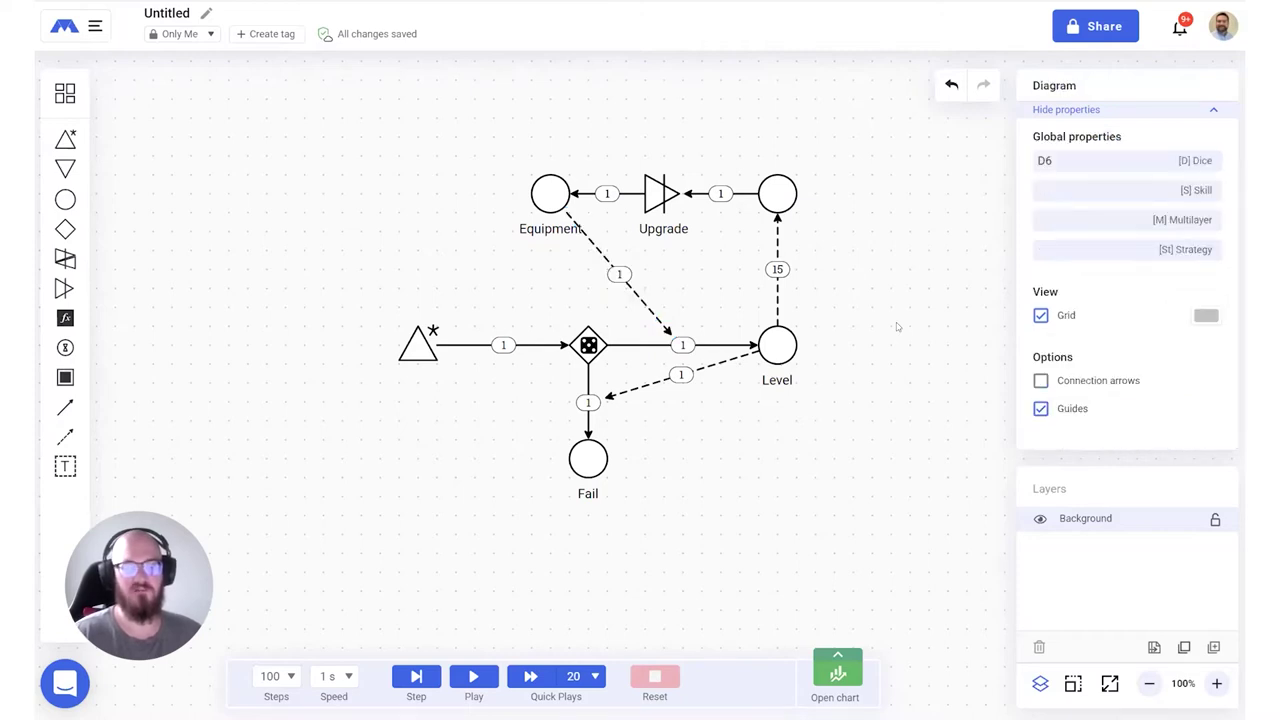
click(648, 308)
click(1046, 208)
double_click(1046, 208)
text(2)
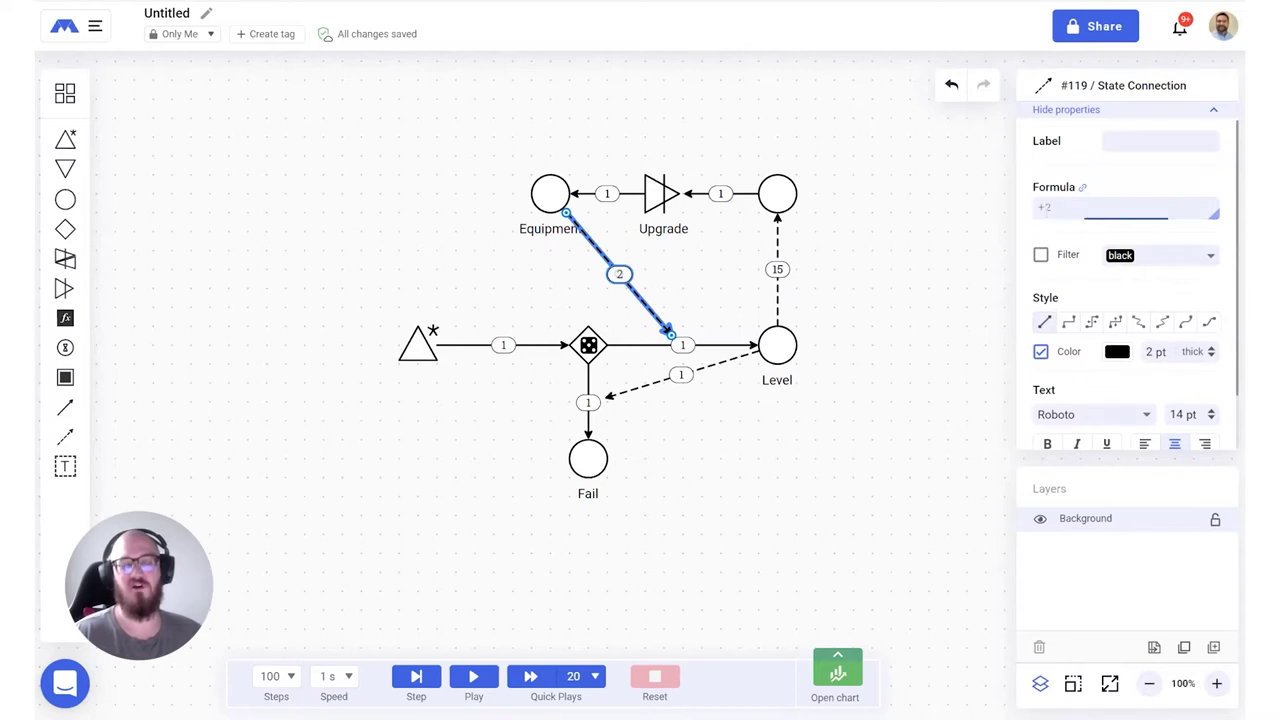
click(785, 476)
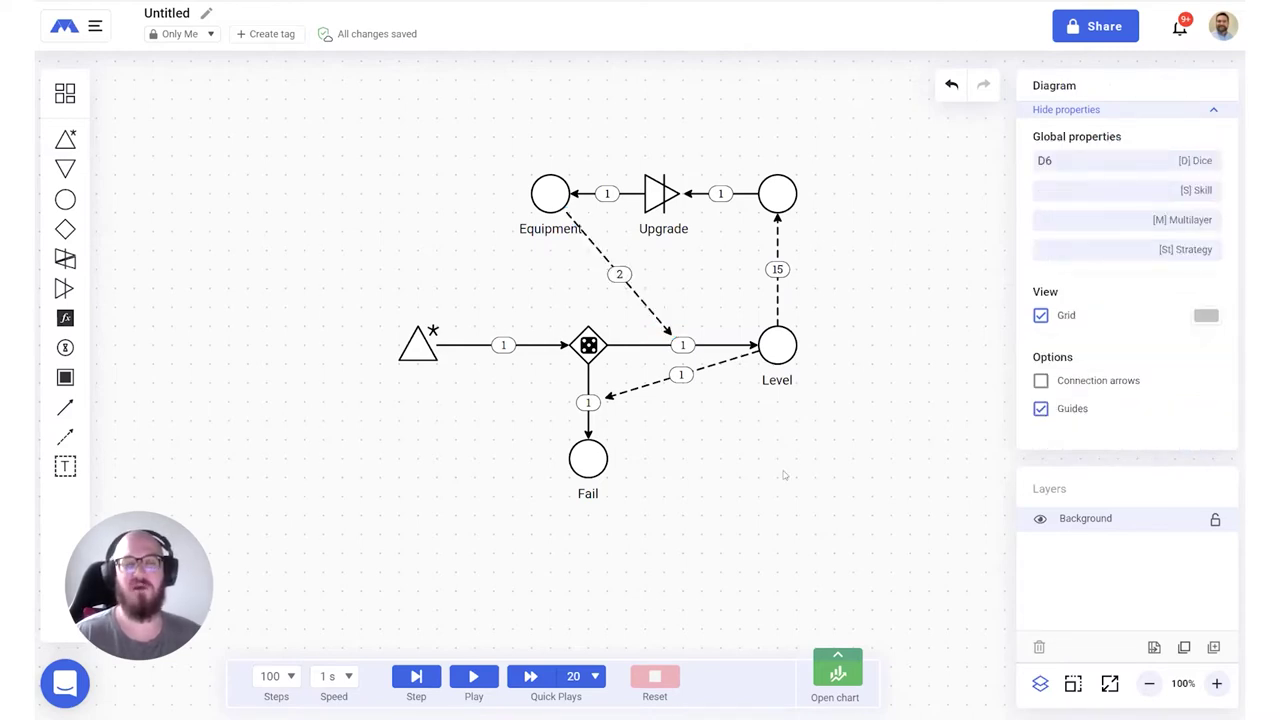
Set the Upgrade converter's activation to automatic and its action to pull-all
click(665, 198)
click(1150, 210)
click(1146, 254)
click(1130, 306)
click(893, 302)
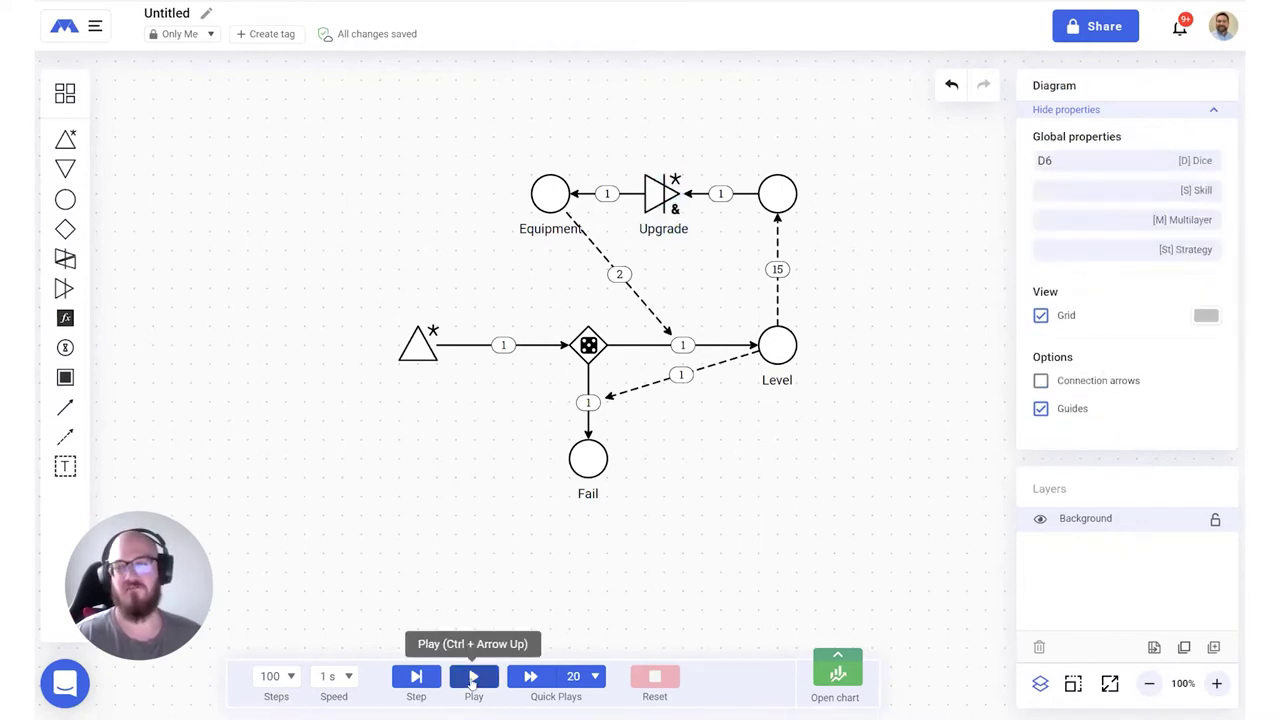
Start the simulation and label the source feeding the random gate "Cooking" while it runs
click(473, 679)
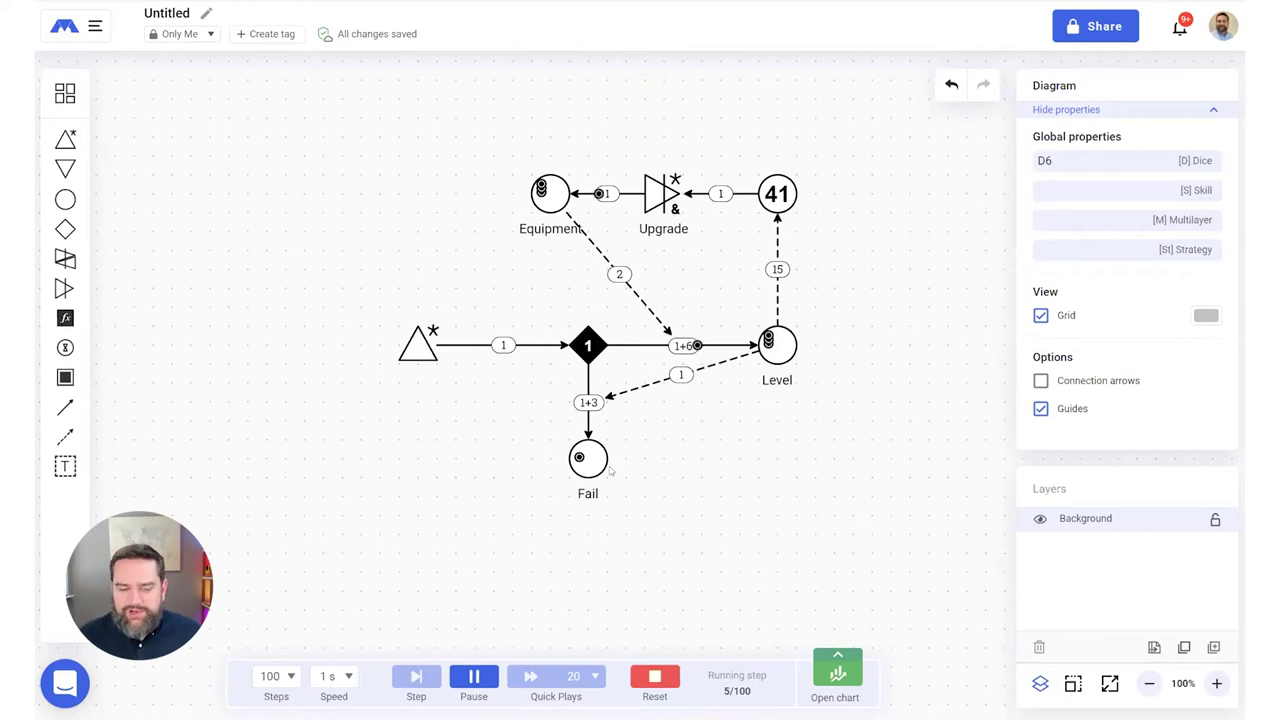
click(418, 345)
click(1137, 140)
text(Cook)
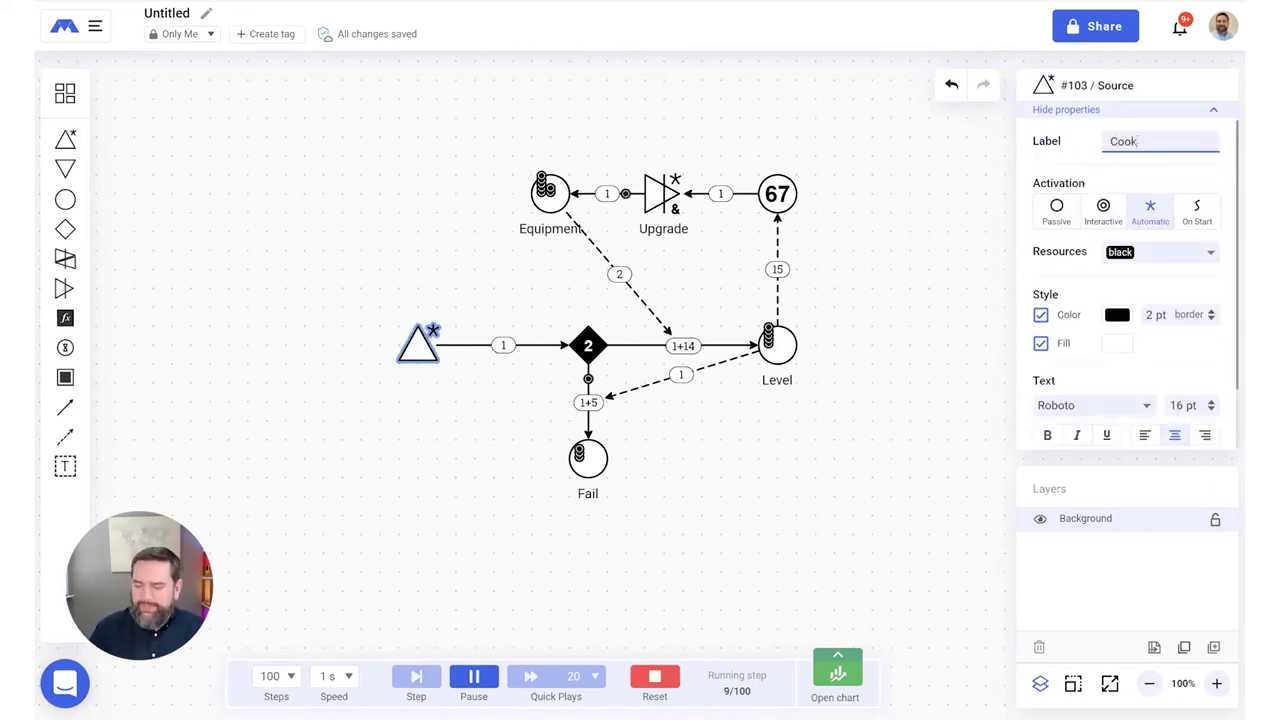
text(ing)
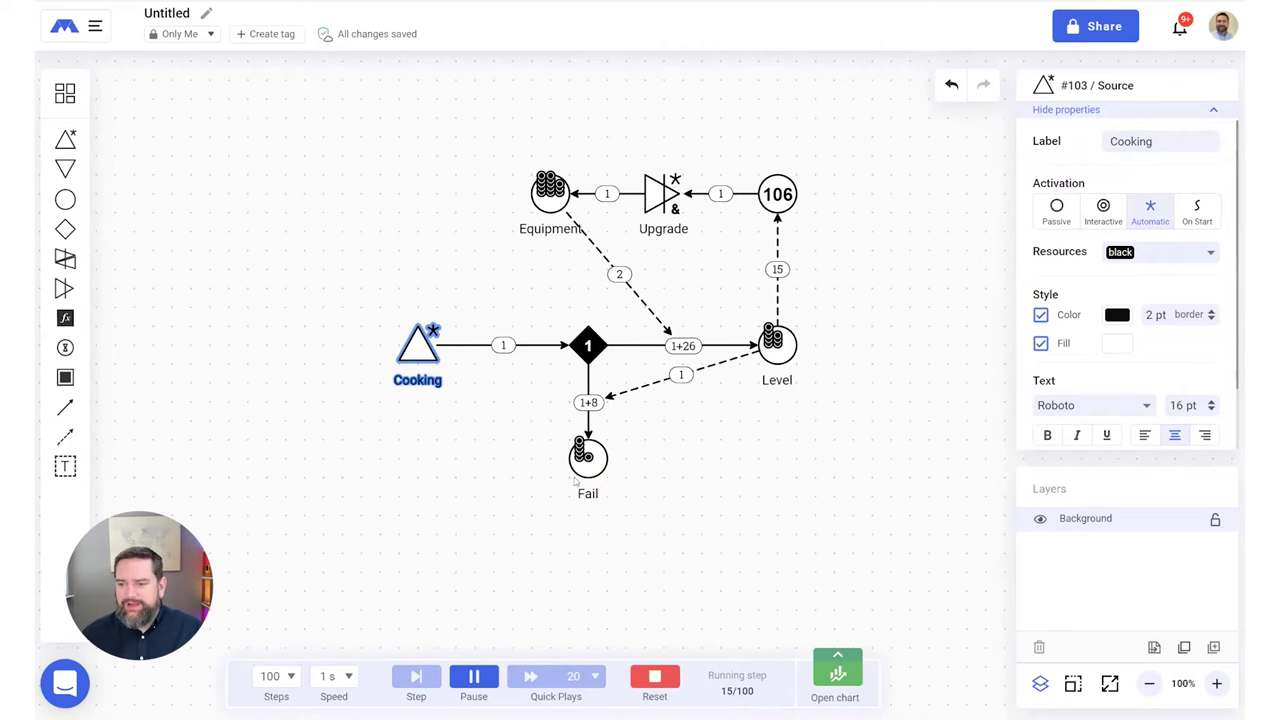
Reset the simulation and set the formula of the resource connection from the unlabelled pool to the Upgrade converter to 20
click(740, 194)
click(655, 677)
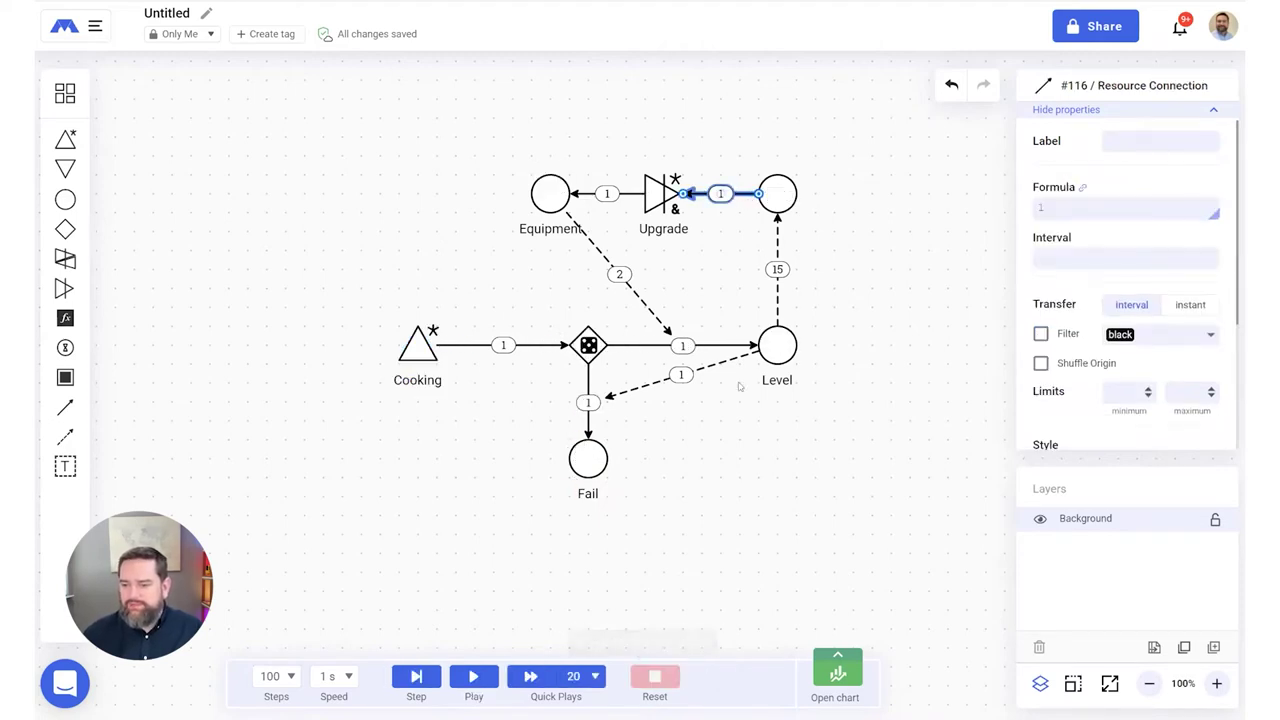
click(767, 341)
click(778, 194)
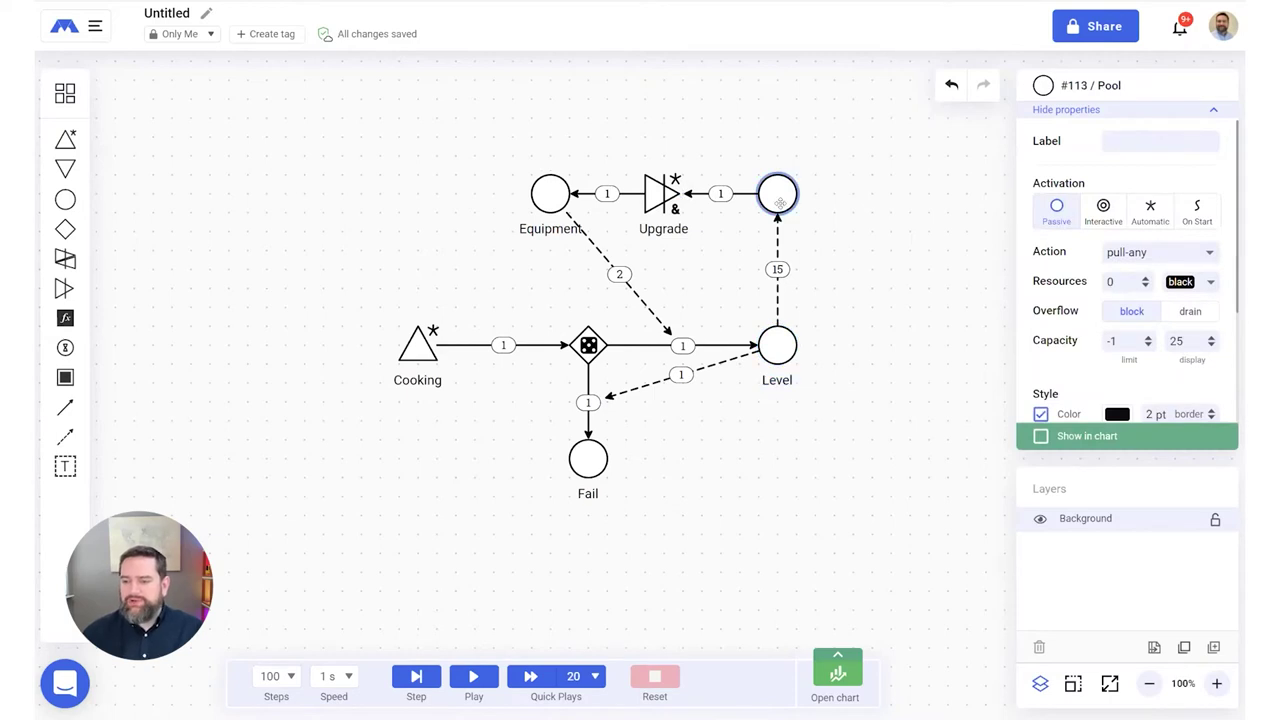
click(740, 194)
double_click(1054, 208)
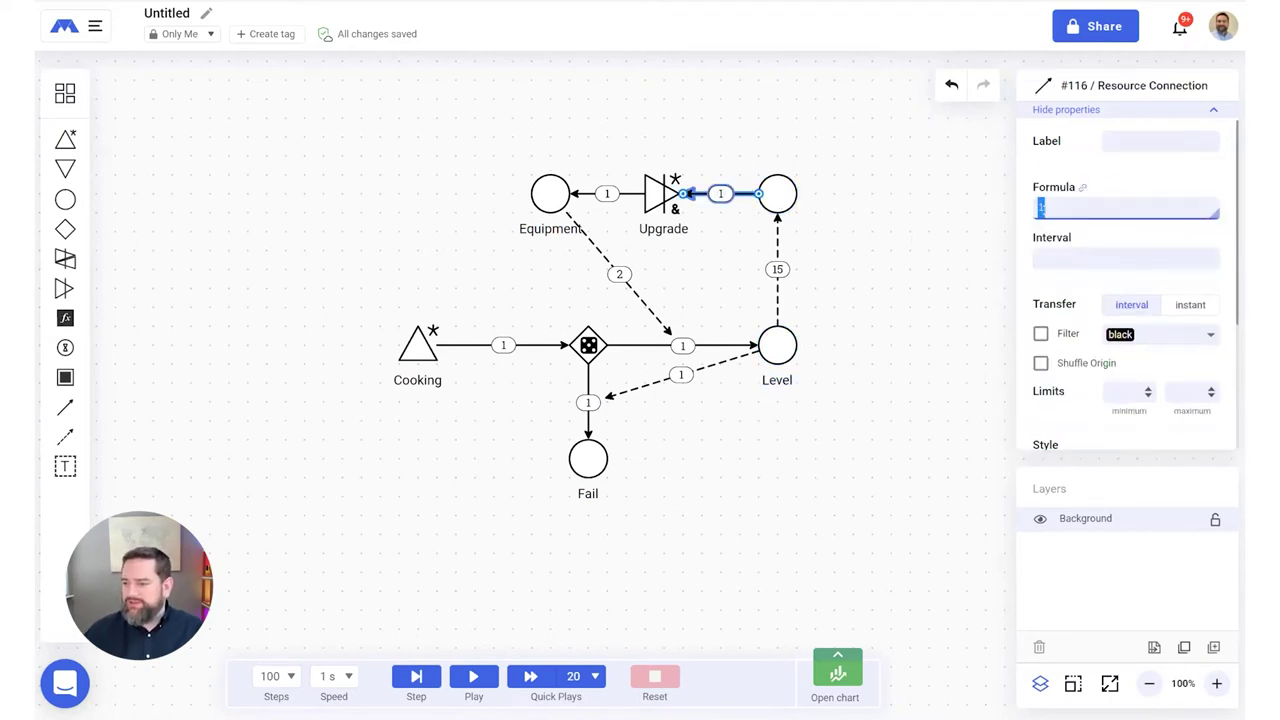
text(20)
key(Return)
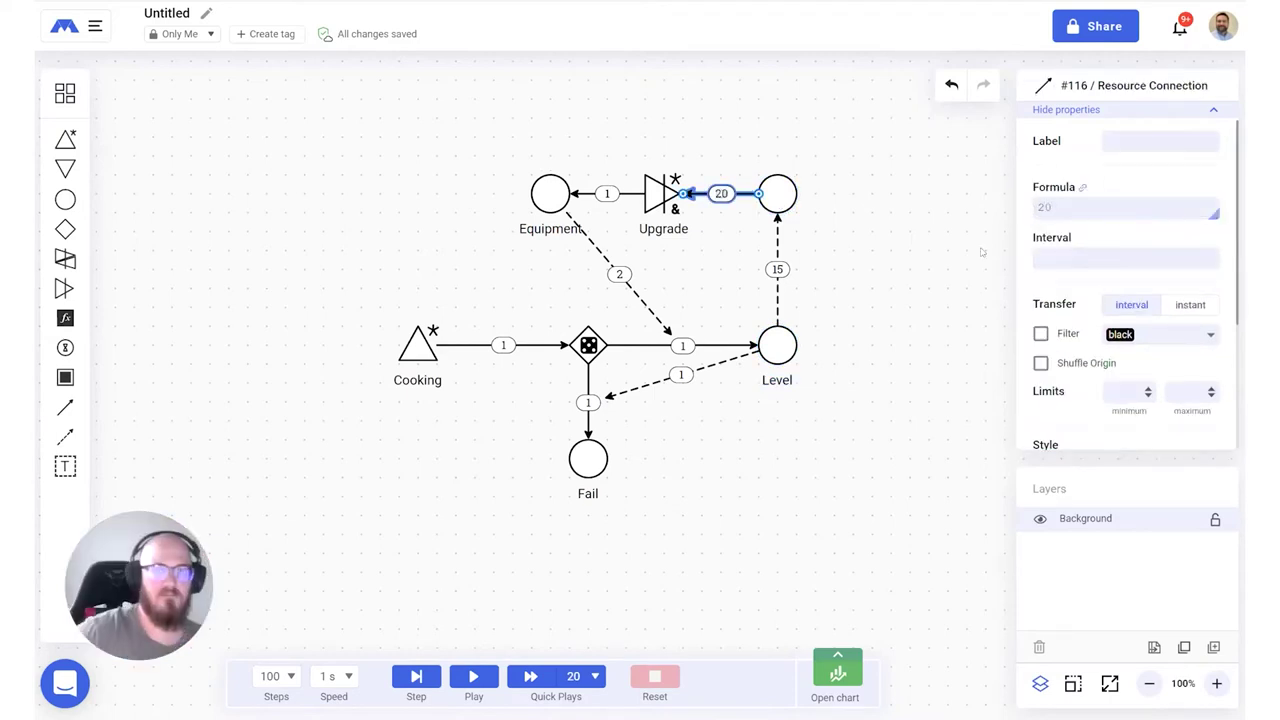
Run the simulation to watch how the equipment upgrades progress, and reset it
click(875, 268)
click(474, 678)
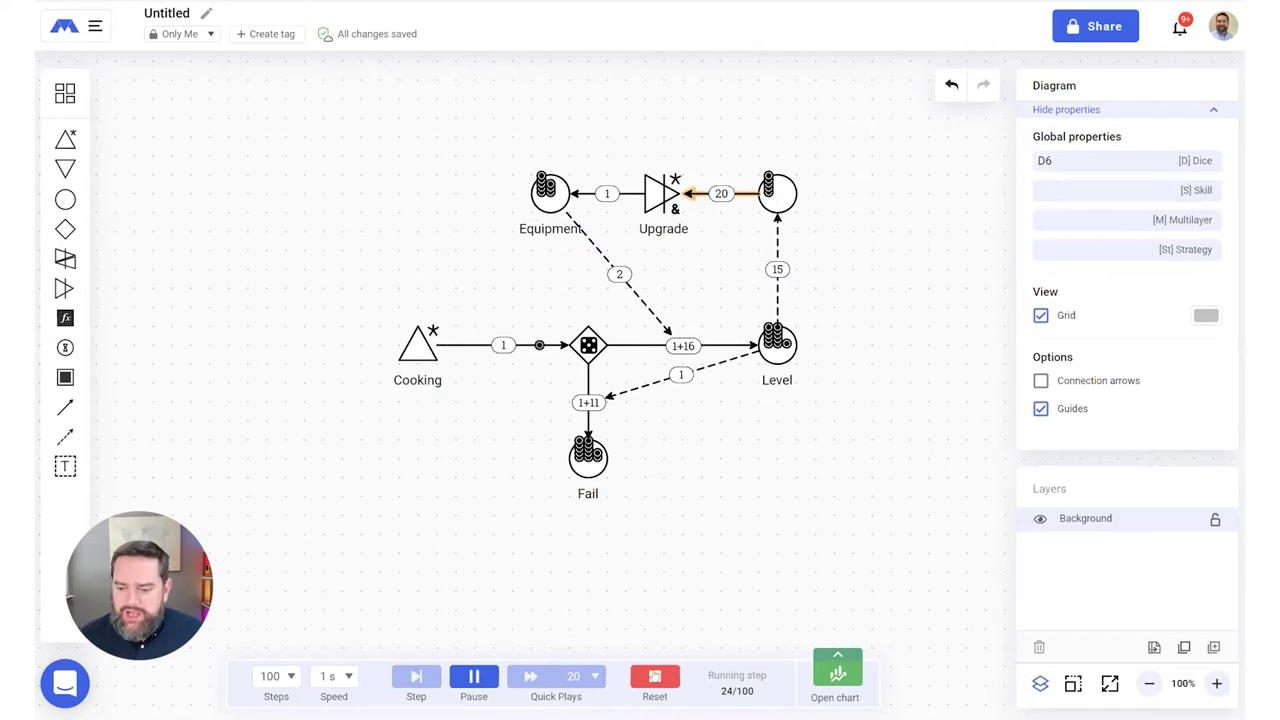
click(654, 678)
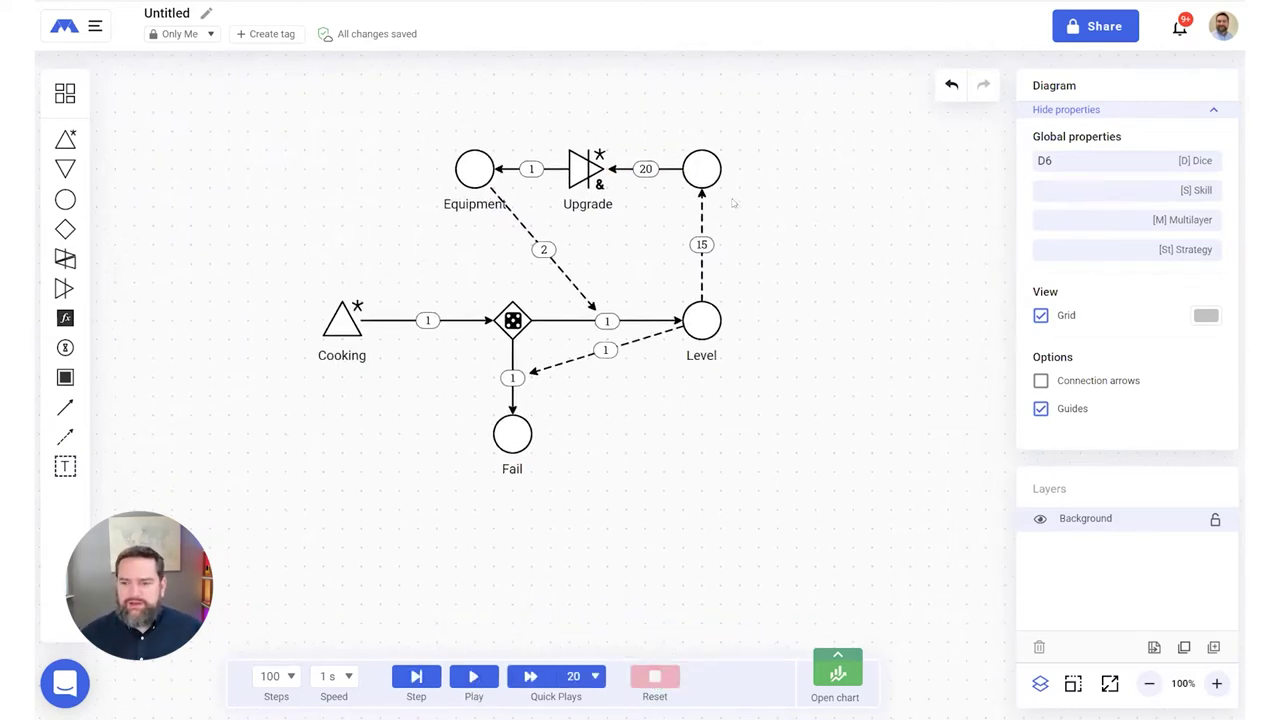
Copy the entire Cooking diagram and paste the duplicate beside the original, past its Level pool
drag(802, 97, 309, 553)
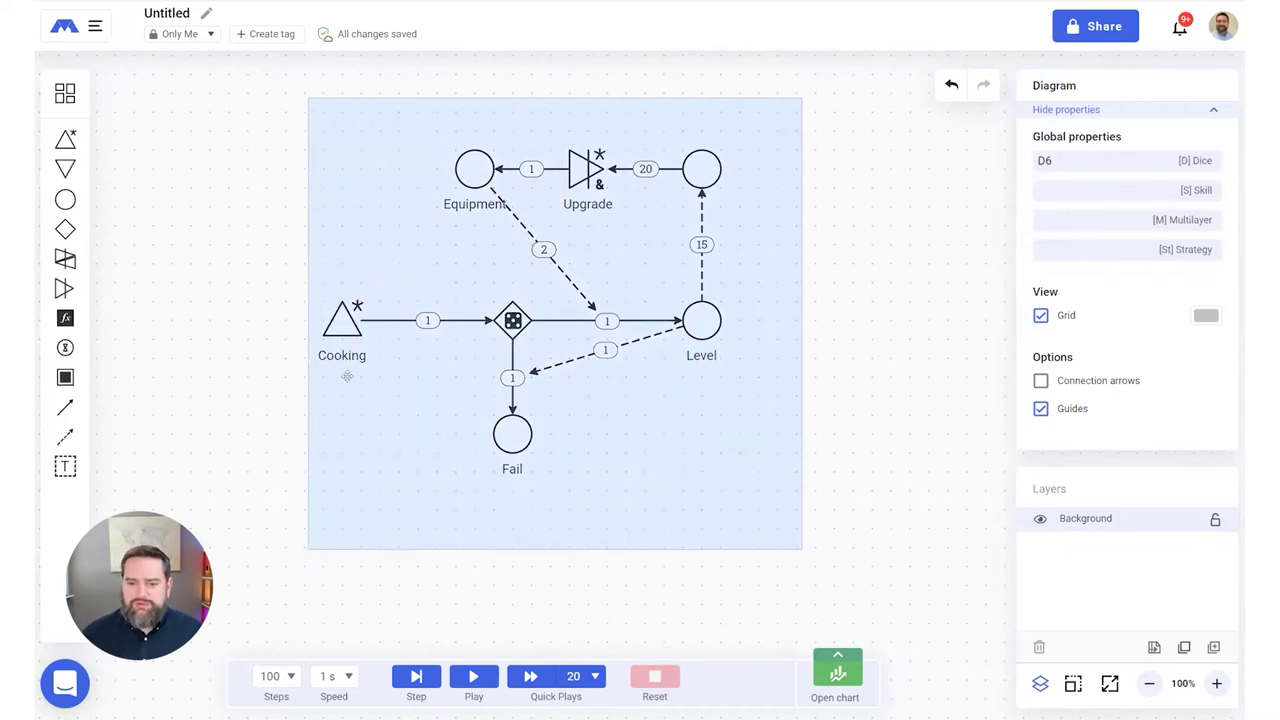
drag(348, 379, 343, 329)
right_click(343, 329)
key(Escape)
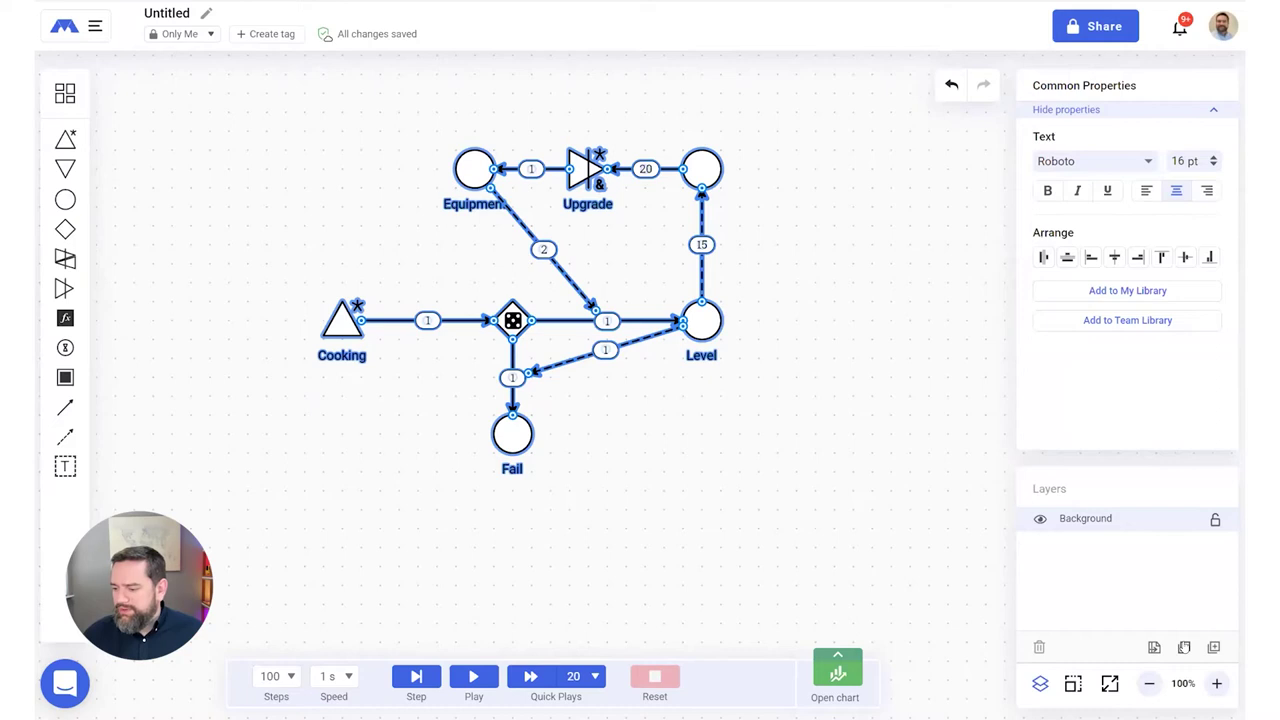
scroll(810, 482, down, 2)
right_click(766, 292)
click(708, 347)
key(ctrl+v)
drag(773, 390, 726, 337)
Delete the duplicate's Cooking source and reattach the copied gate's incoming resource connection to the original Cooking source
click(724, 336)
key(Delete)
click(762, 335)
drag(738, 335, 336, 337)
Give the connection from Cooking to the second gate a right-angled line style and route it below the first Fail pool
scroll(1063, 271, down, 3)
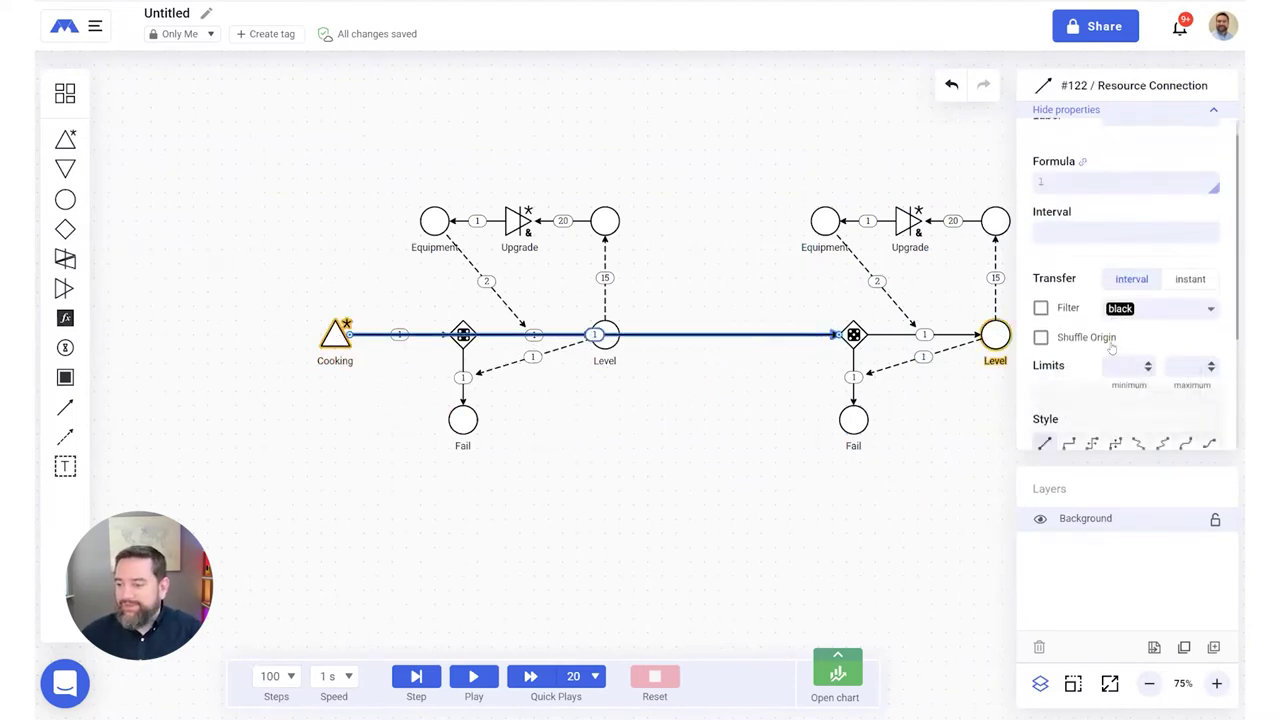
click(1068, 250)
drag(594, 335, 594, 490)
drag(853, 415, 747, 400)
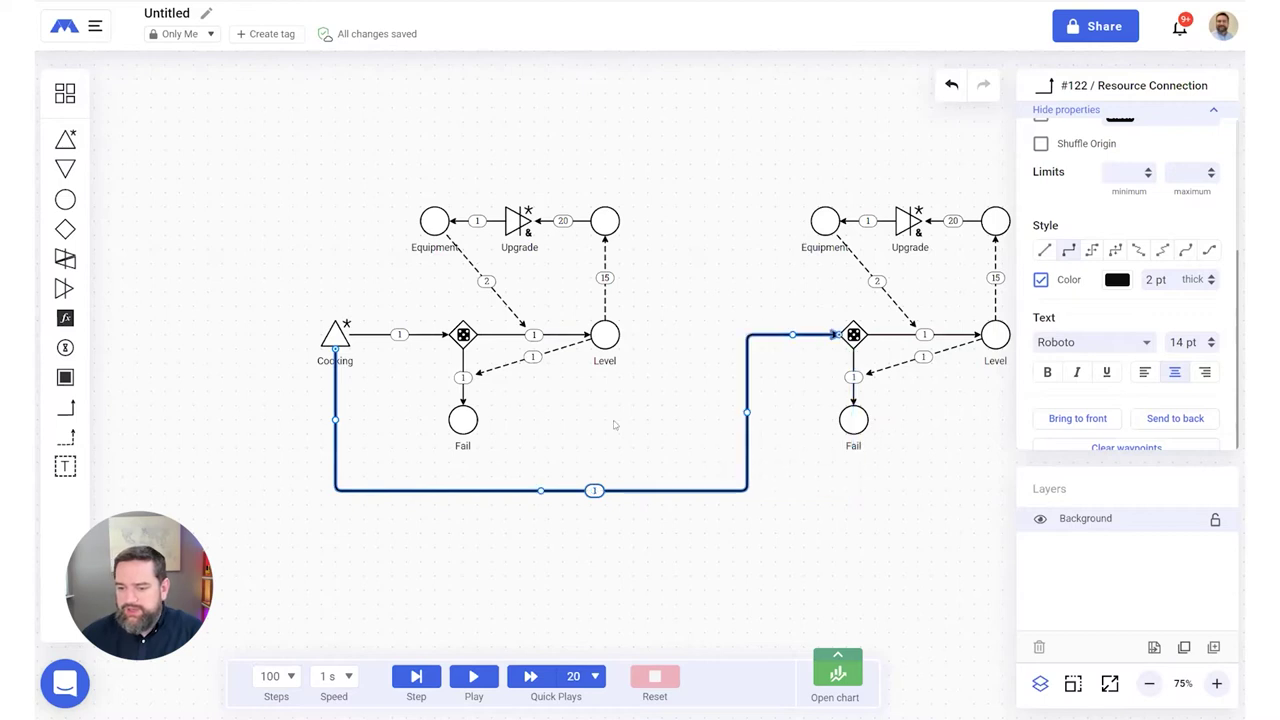
click(533, 443)
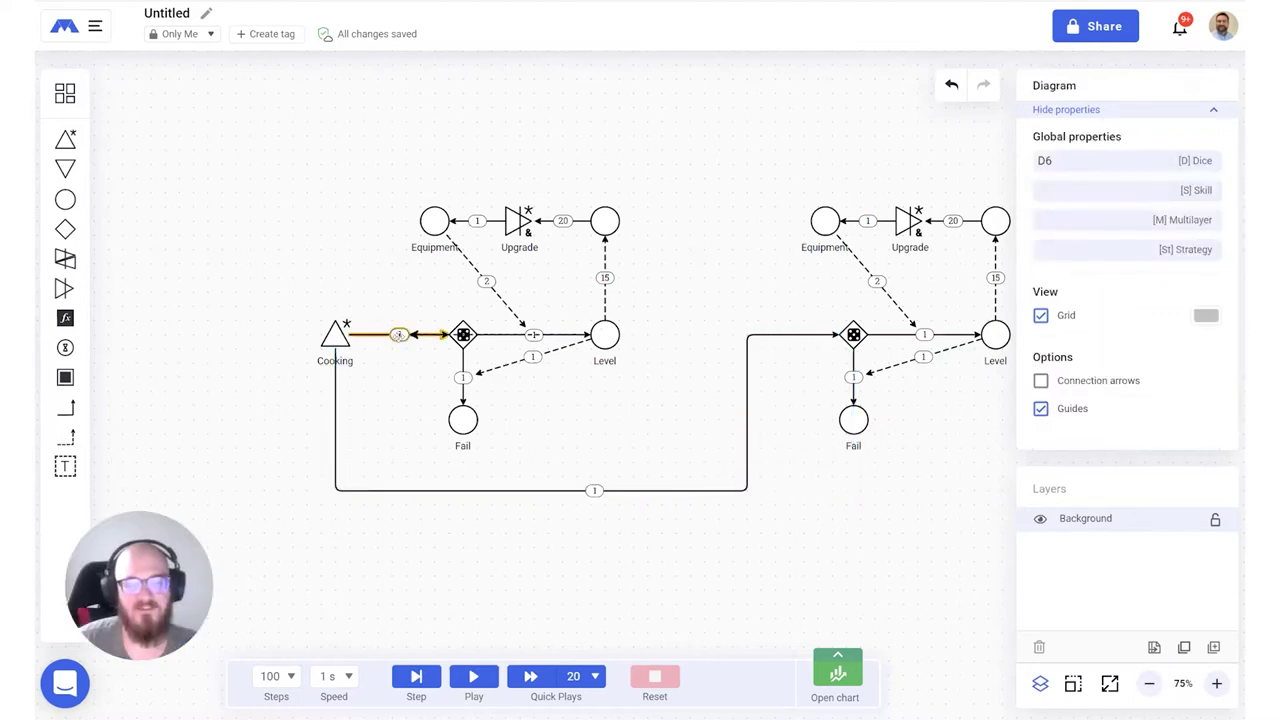
Add a state connection from the first Level pool to the Cooking-to-first-gate connection, route it beneath the gate, and set its formula to <14
click(427, 345)
drag(505, 335, 507, 390)
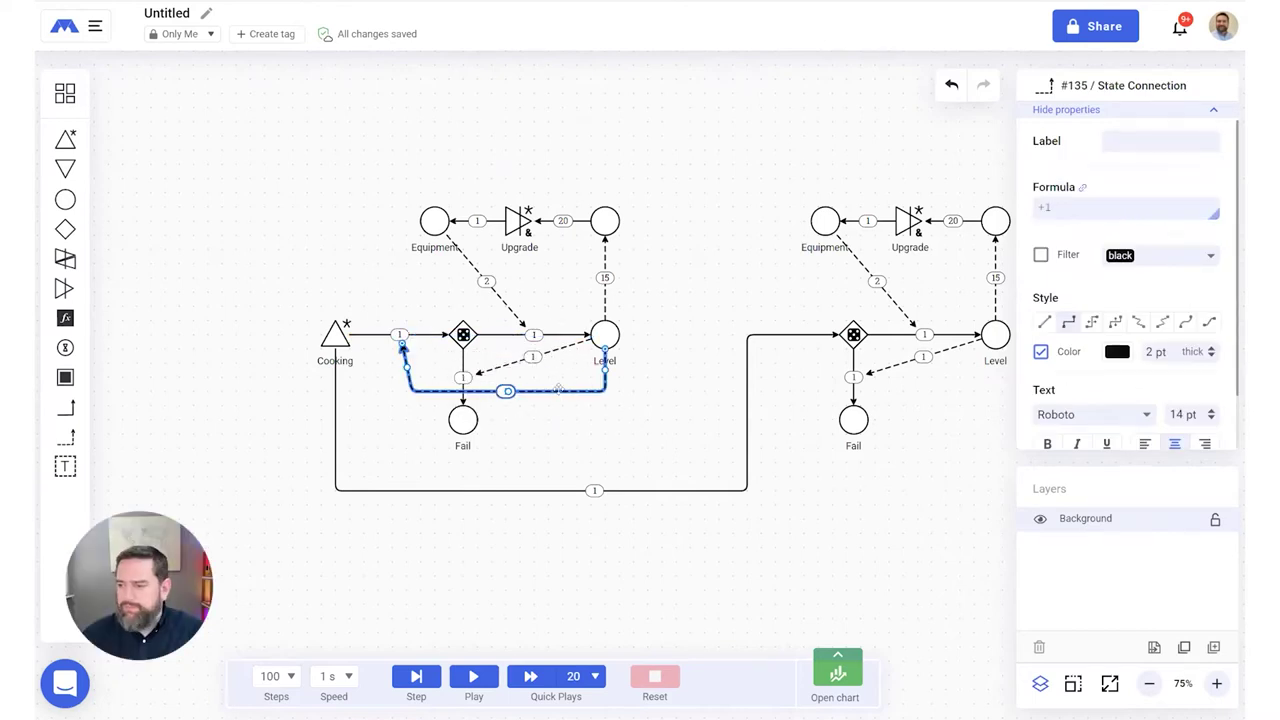
click(643, 446)
click(545, 390)
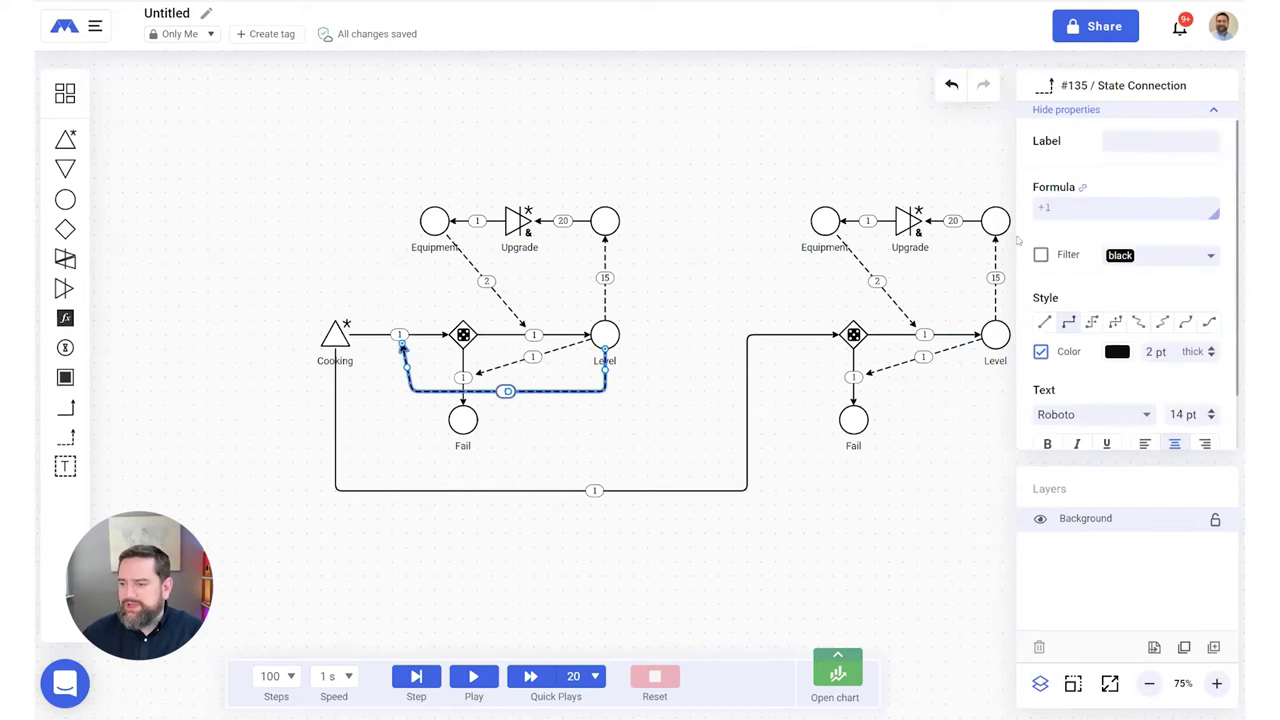
drag(1062, 208, 1026, 213)
text(<14)
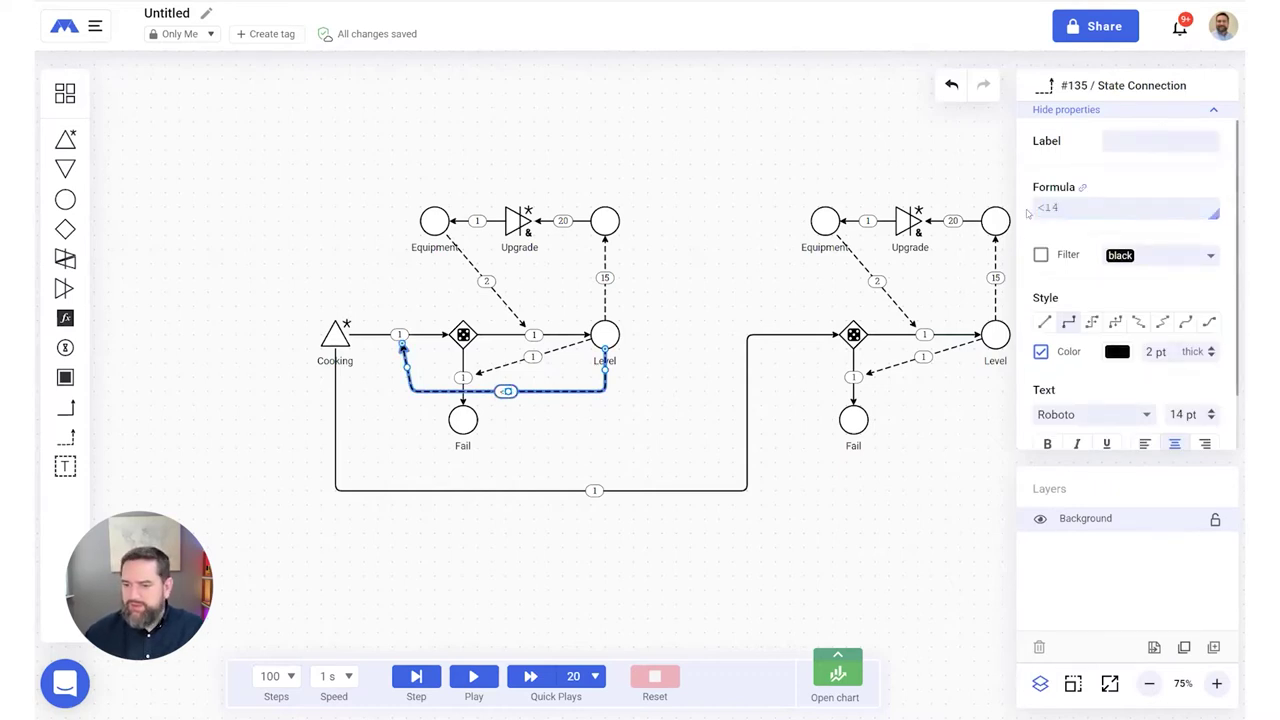
click(380, 470)
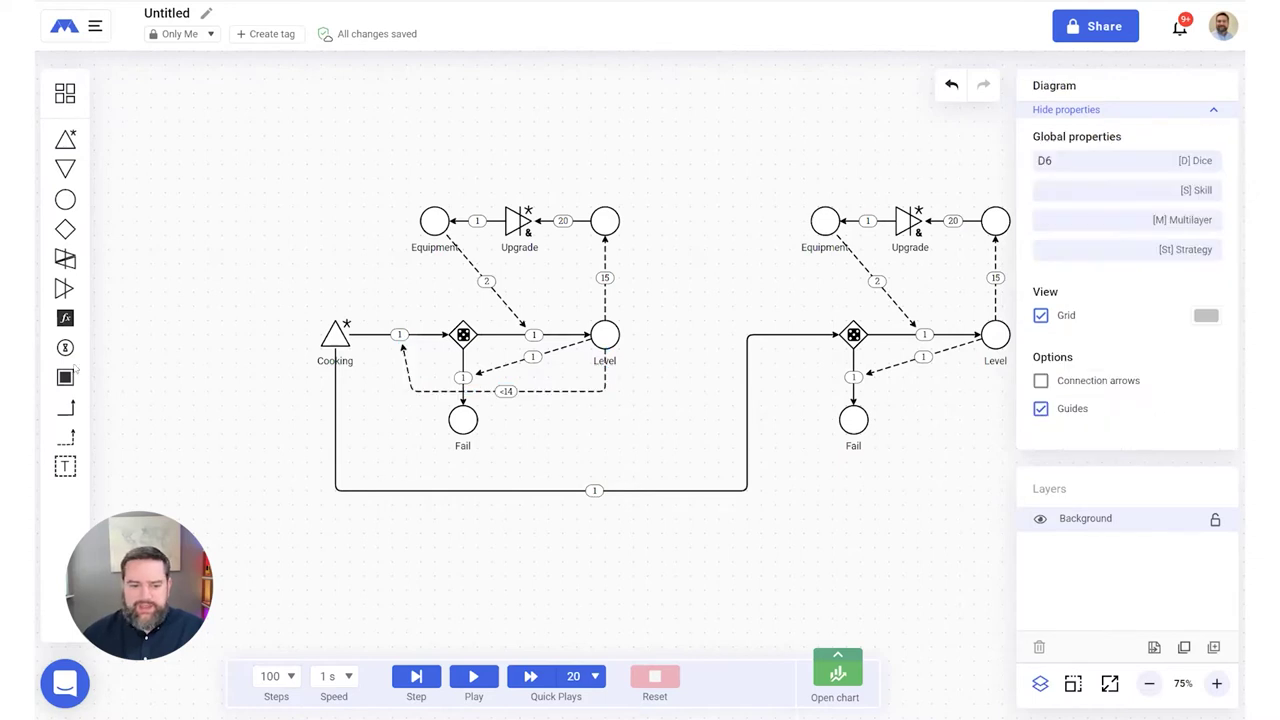
Add a state connection from the first Level pool to the Cooking-to-second-gate connection and set its formula to >13
drag(600, 342, 594, 488)
drag(1060, 208, 1020, 215)
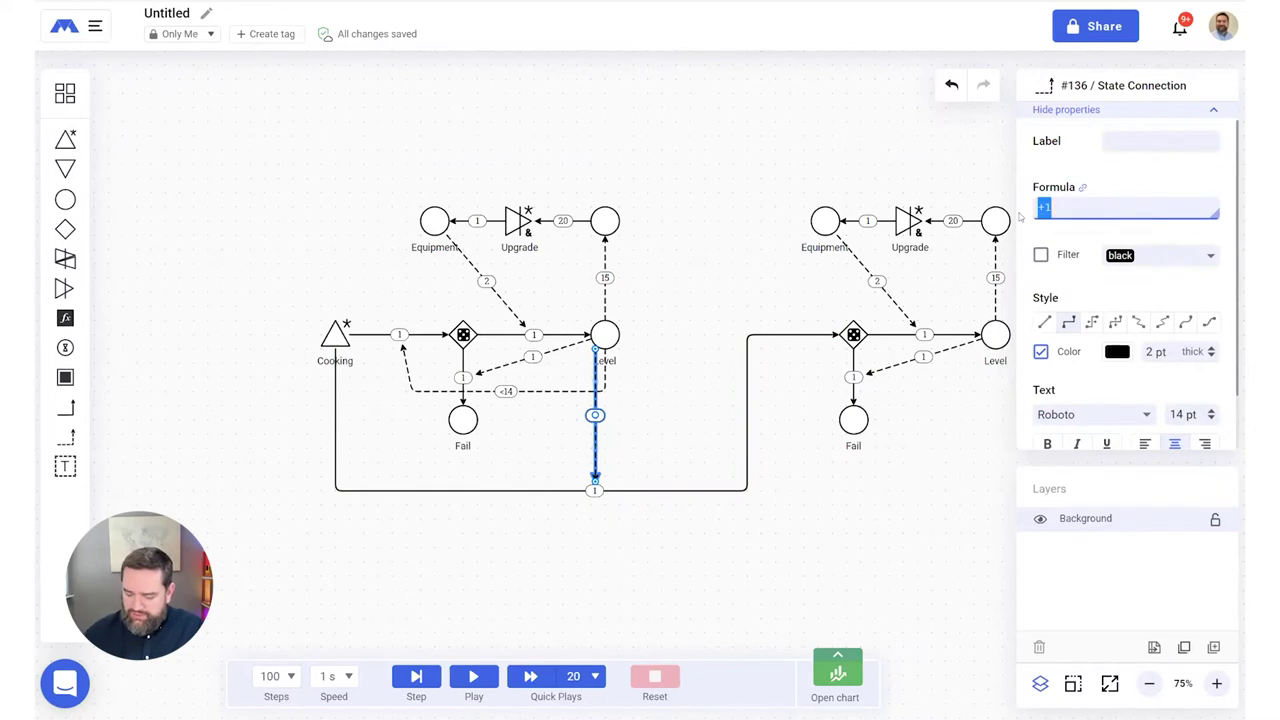
text(>13)
key(Return)
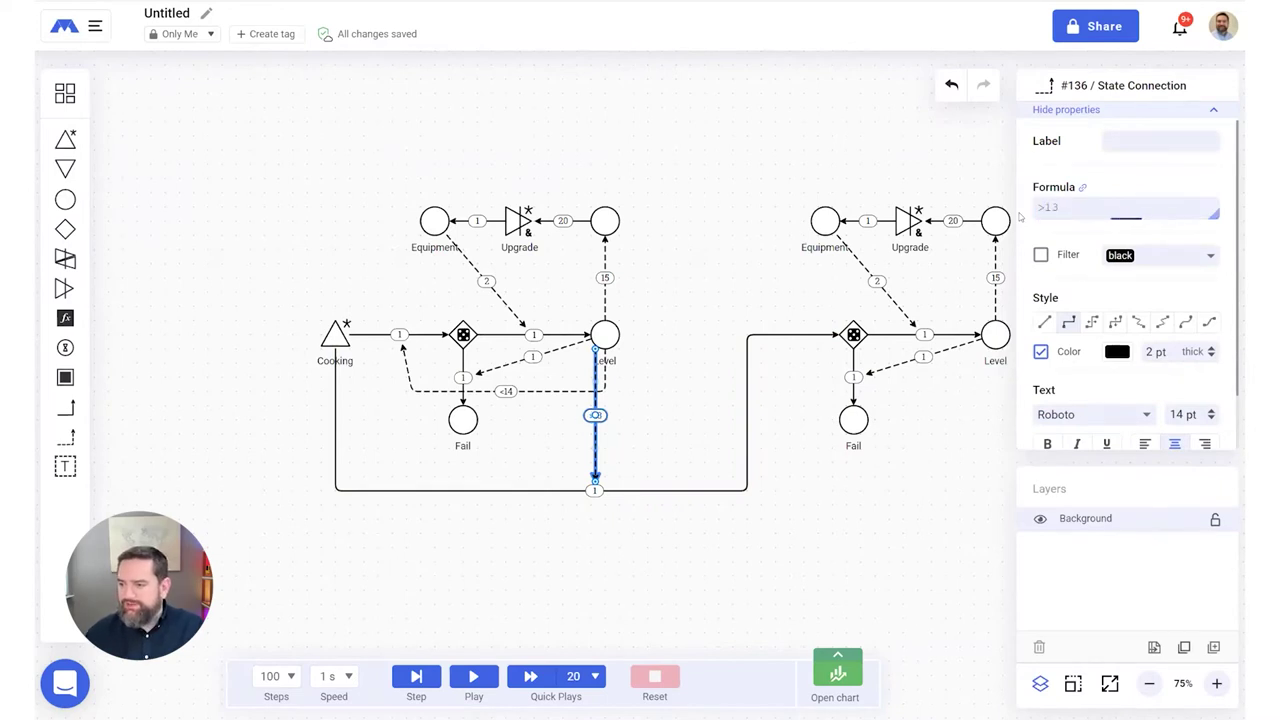
Run the simulation to check the handover from the first gate to the second, and reset it
drag(798, 528, 679, 512)
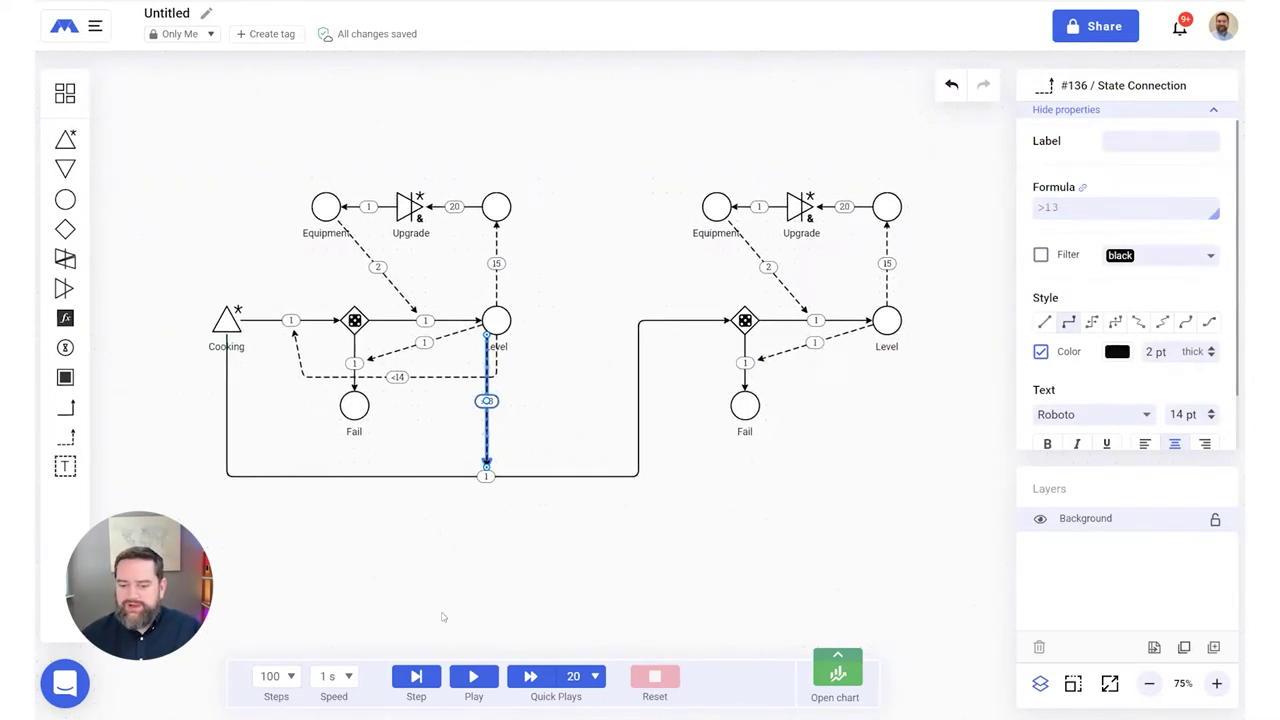
click(479, 679)
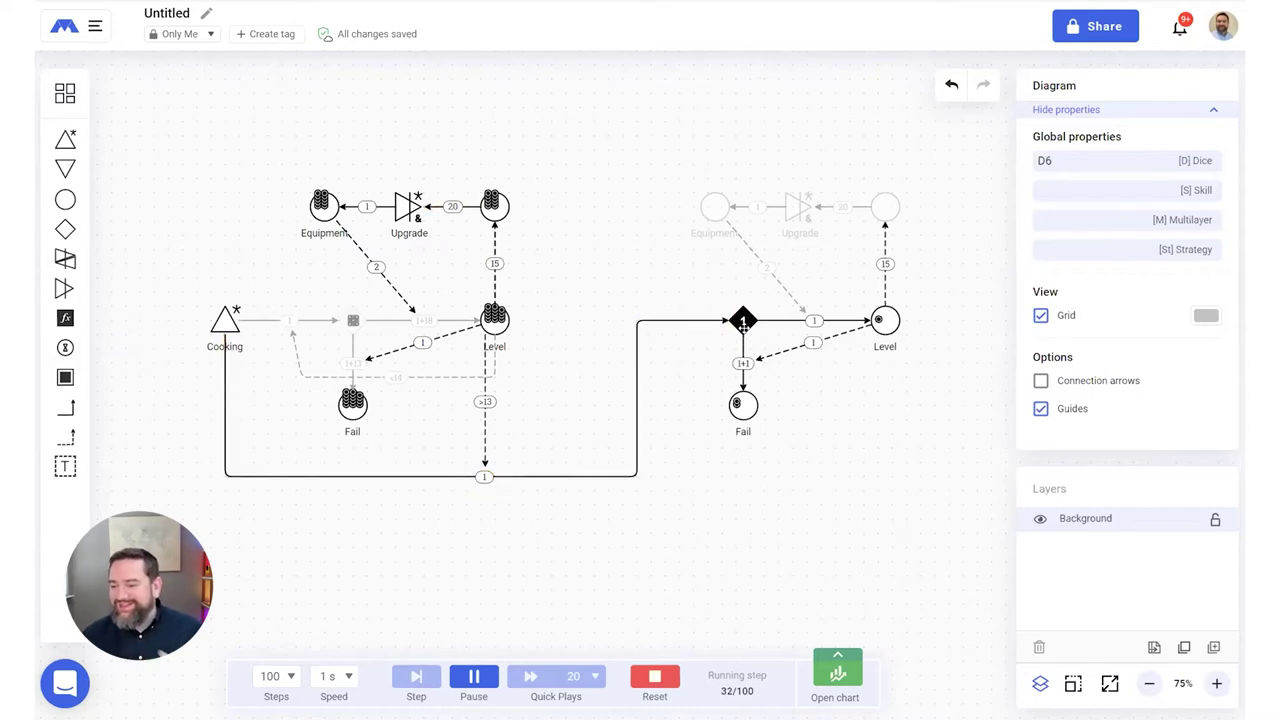
click(655, 677)
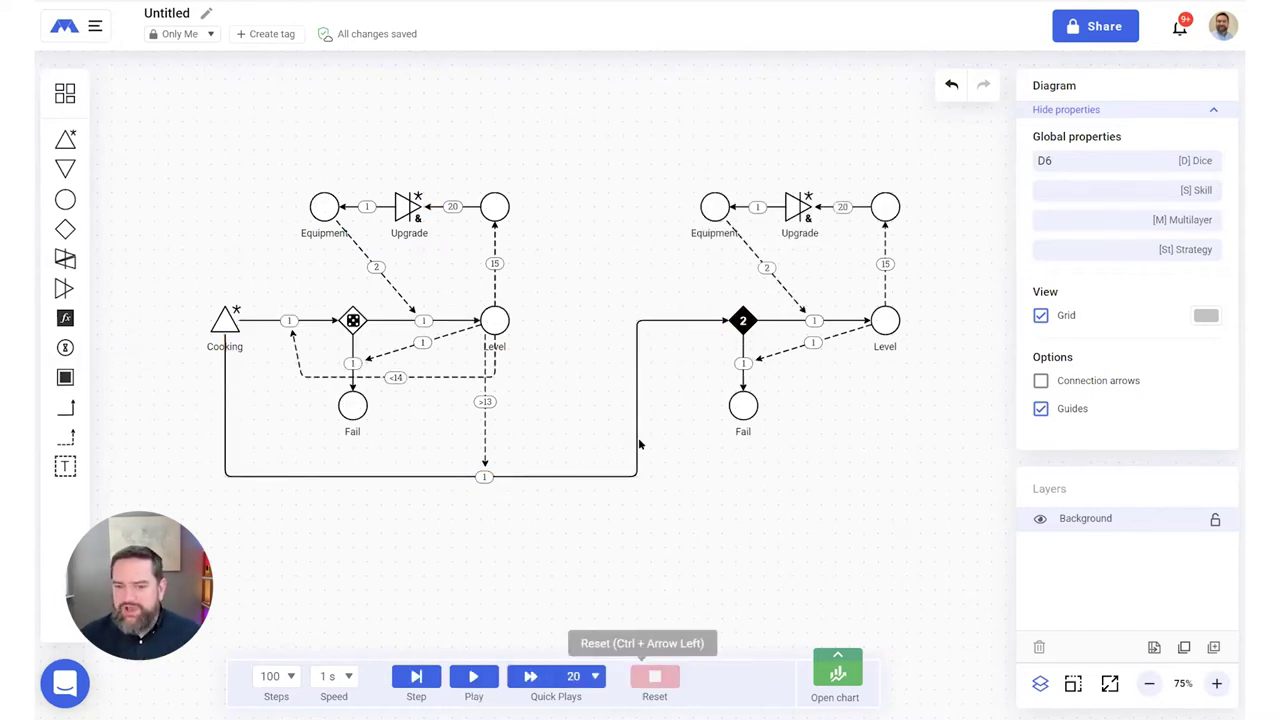
Add a source above the second Equipment pool, label it "Cash" and set its activation to interactive
click(65, 139)
click(669, 128)
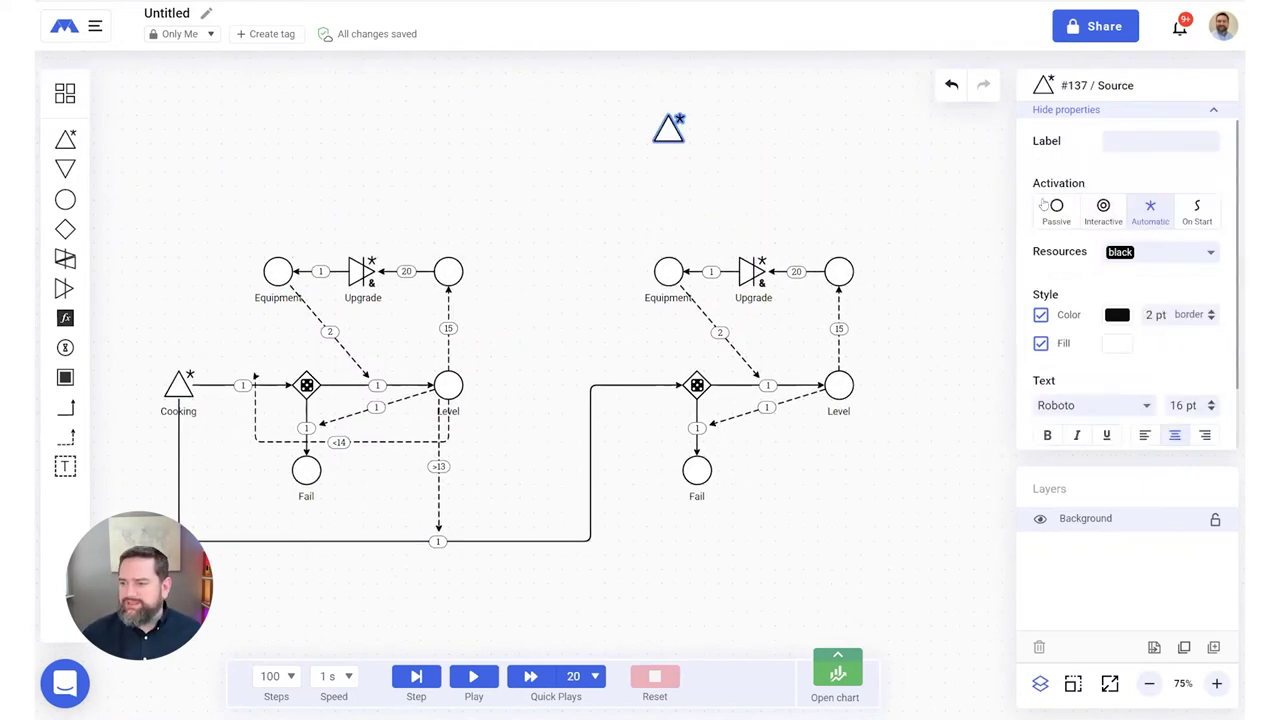
click(1131, 140)
text(Cash)
key(Return)
click(1103, 207)
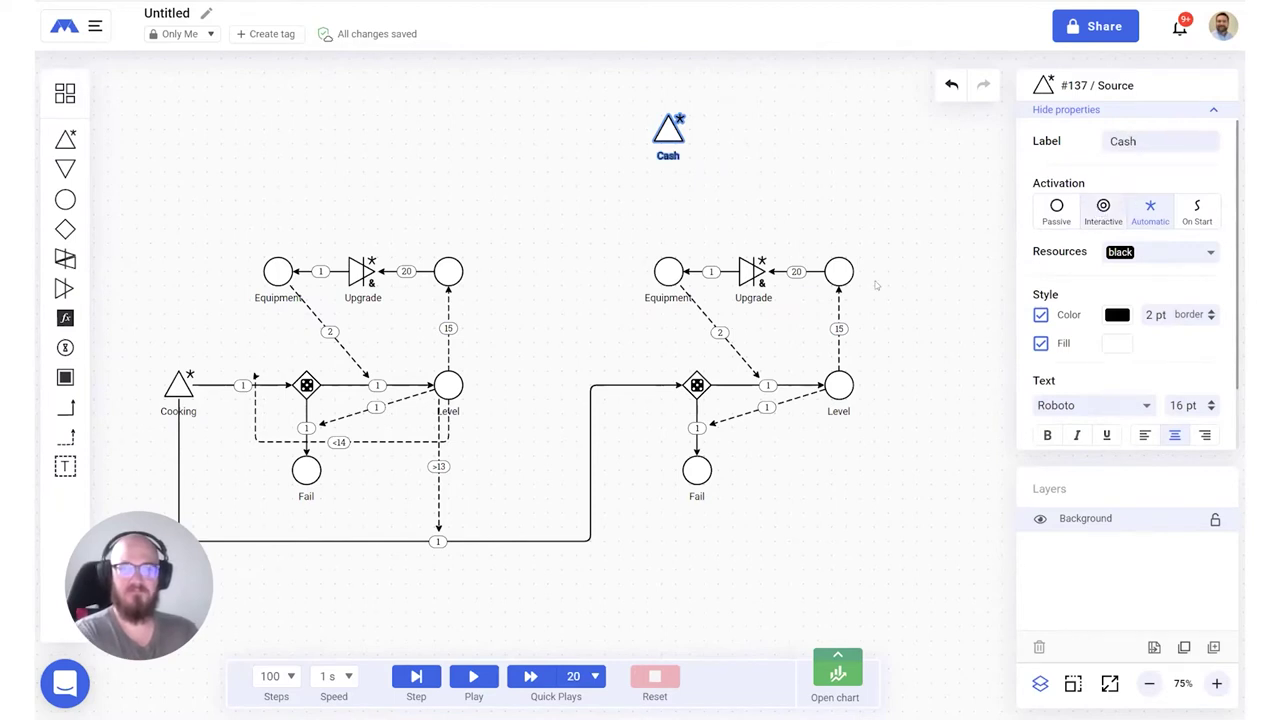
Add resource connections from the Cash source to the first and second Equipment pools
click(486, 211)
click(65, 407)
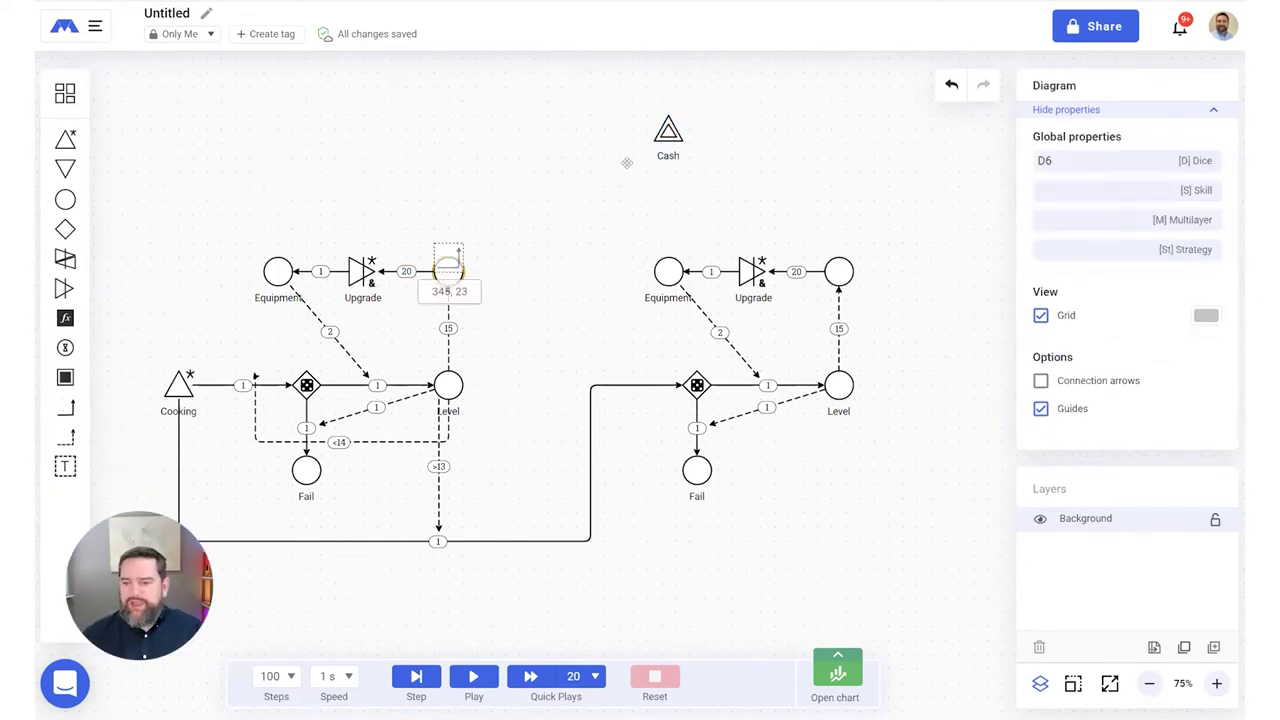
click(668, 132)
click(276, 268)
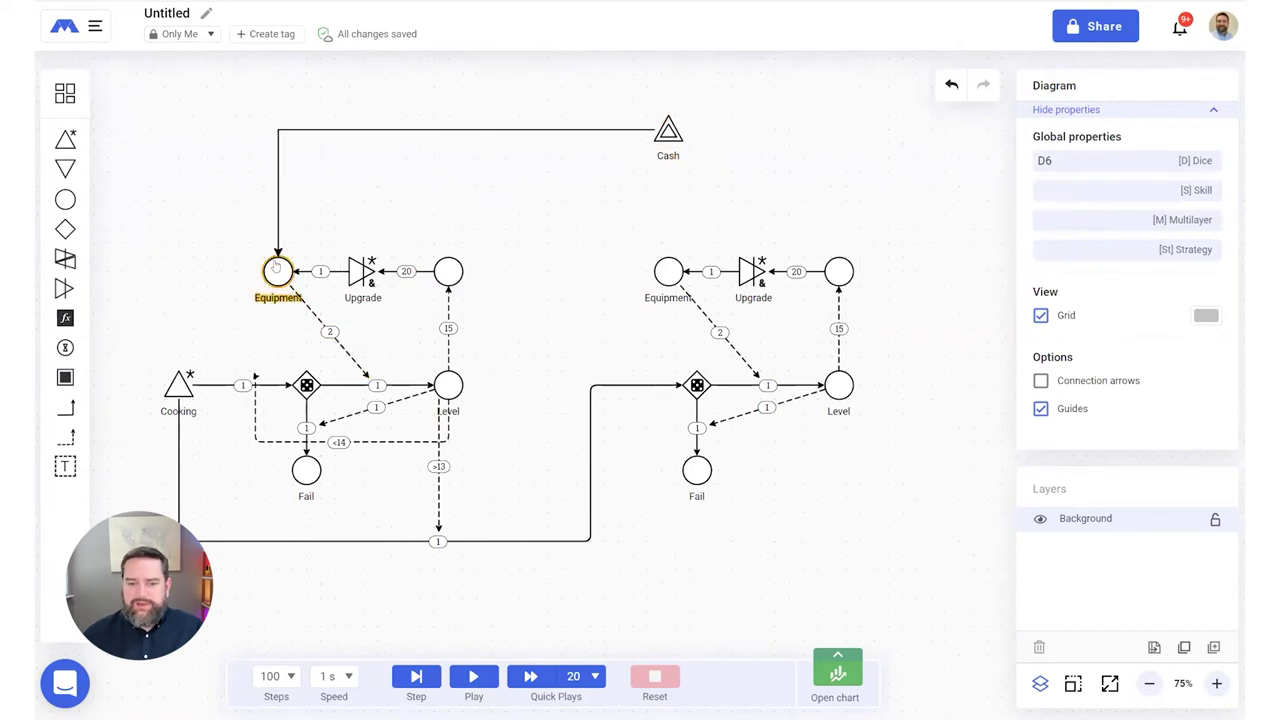
click(65, 407)
click(668, 128)
click(668, 271)
click(531, 282)
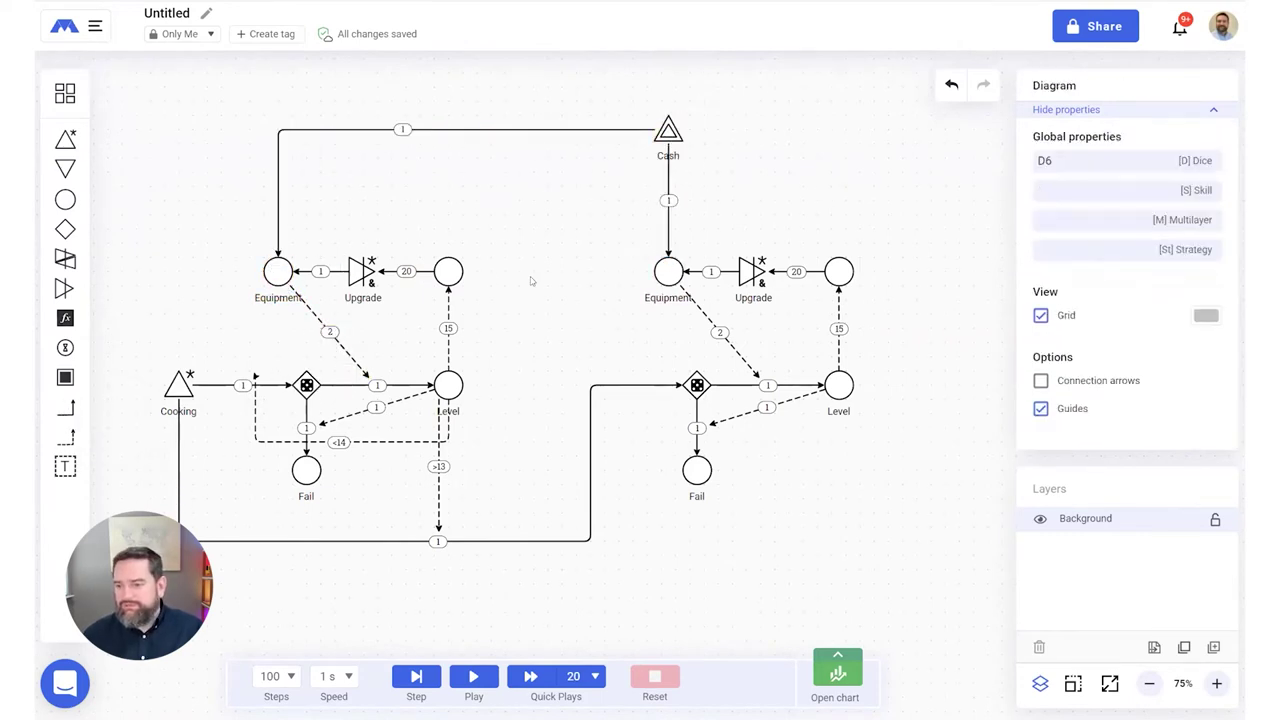
Run the simulation, trigger the Cash source three times to feed both Equipment pools, and reset the run
click(473, 677)
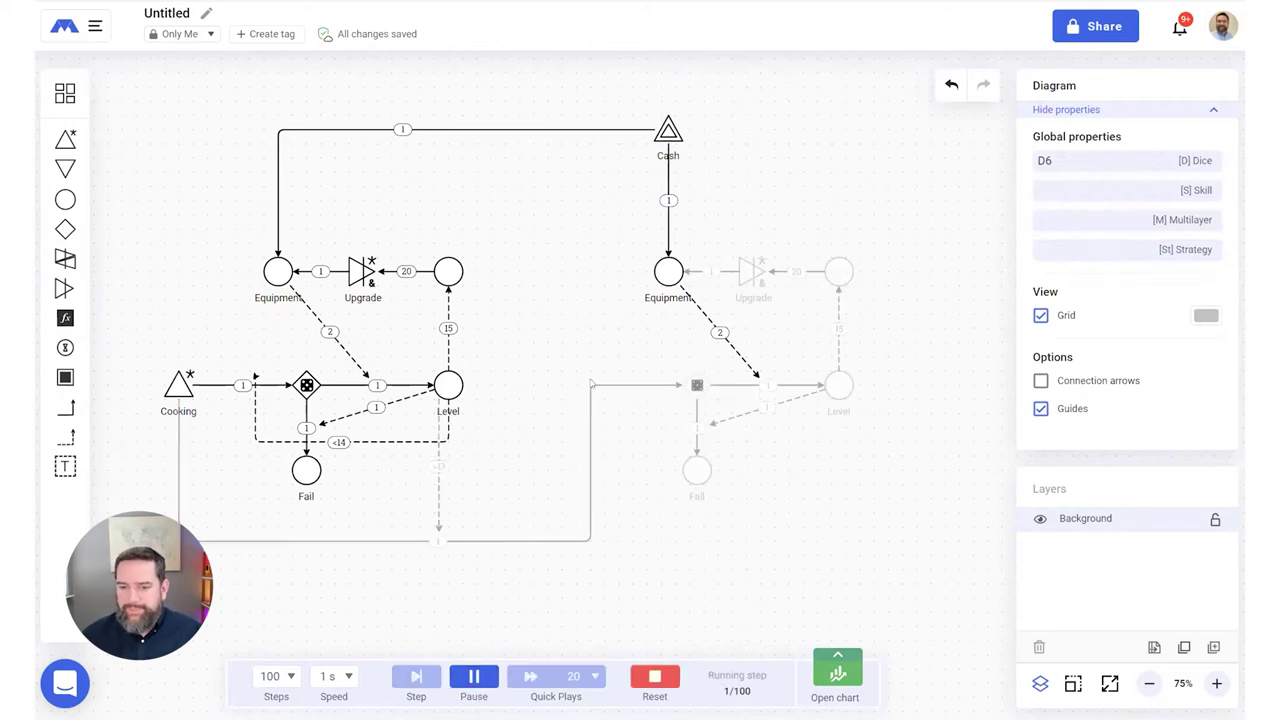
click(670, 128)
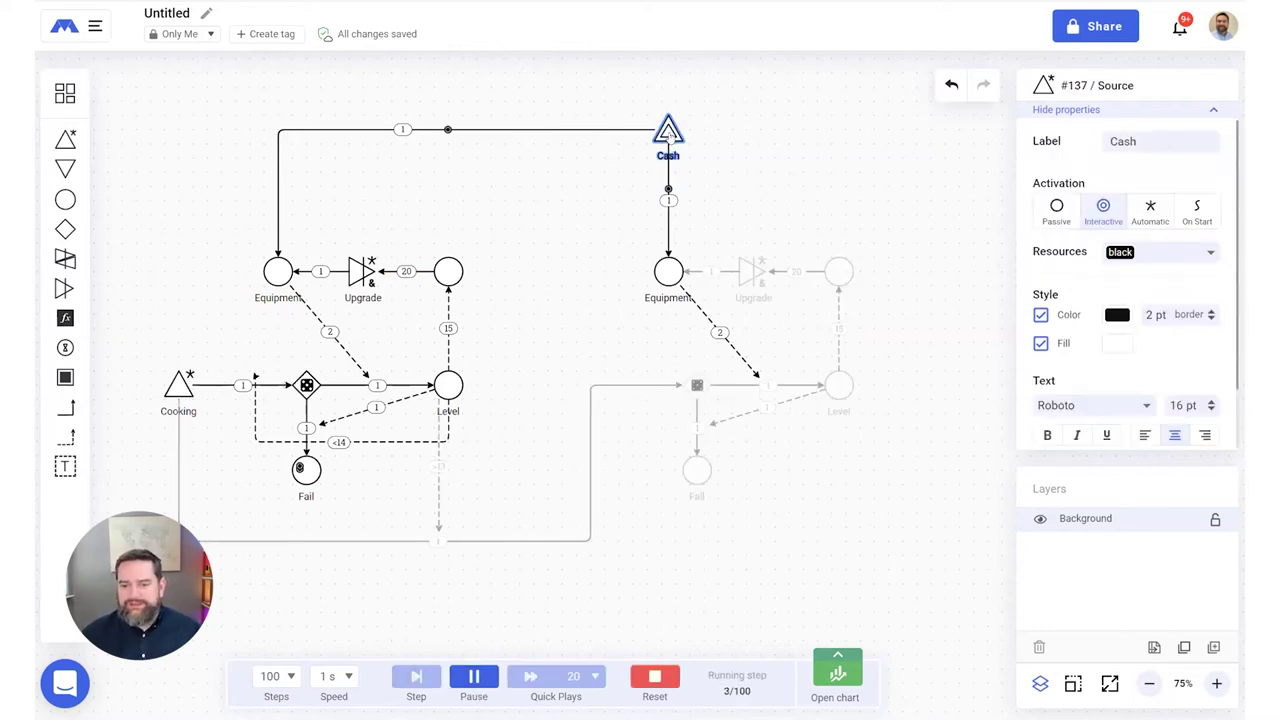
click(670, 128)
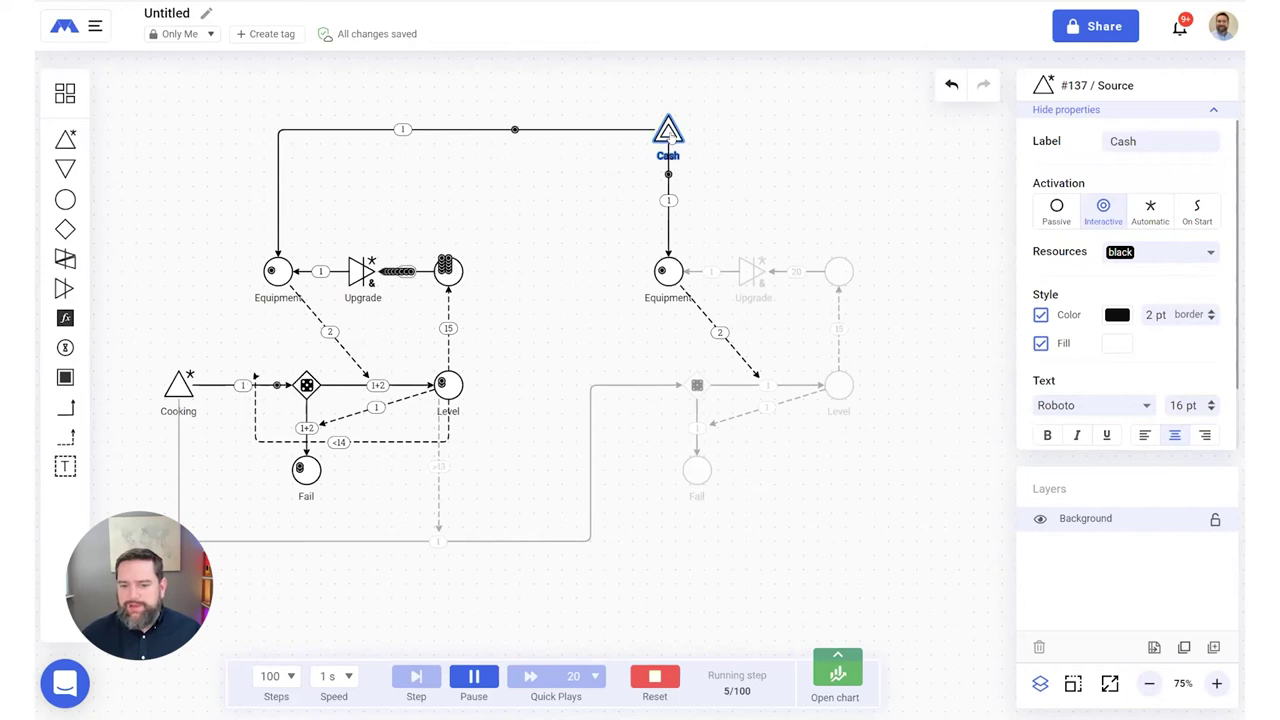
click(670, 128)
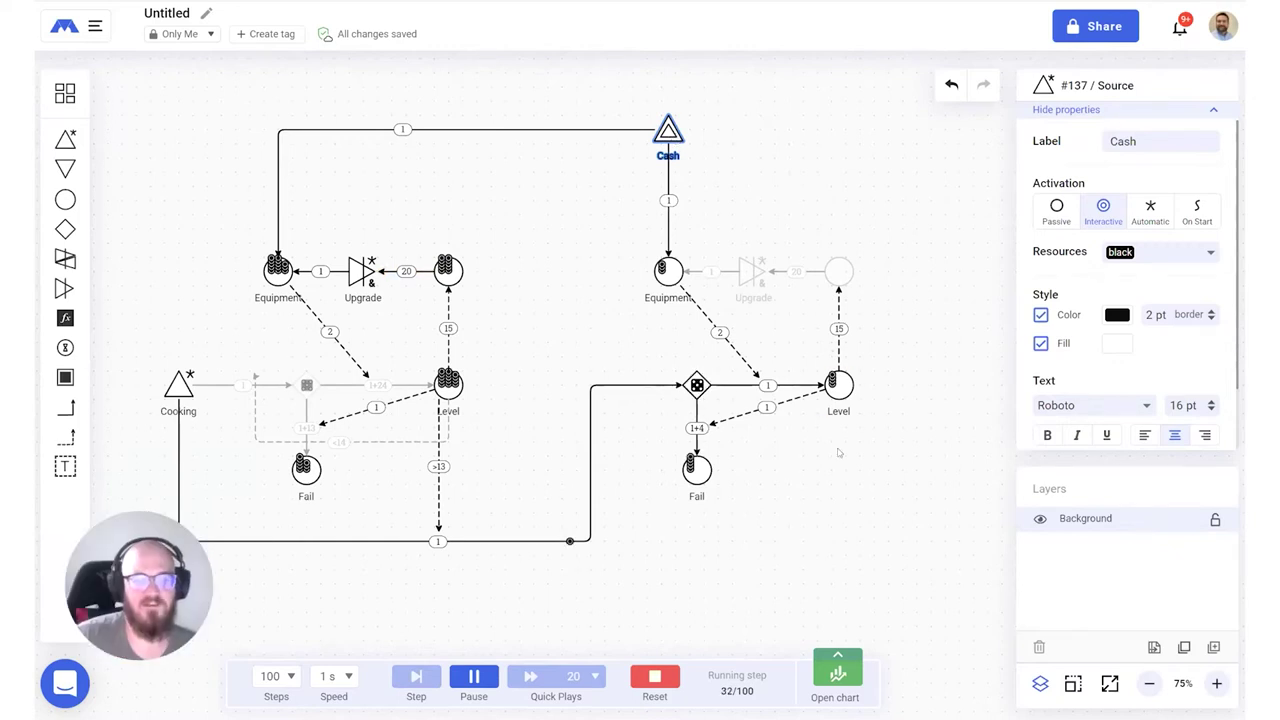
click(674, 677)
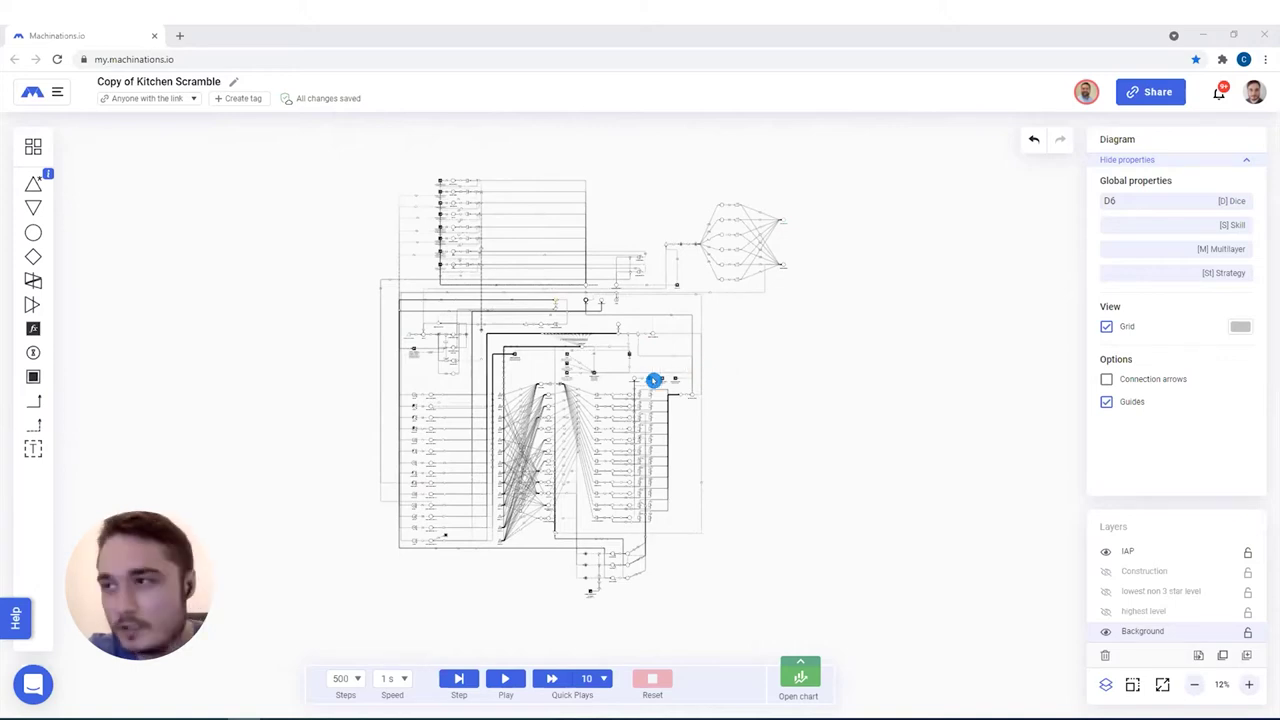
Examine the player action loop from the Menu pool through the random gate to the play and upgrade pools
scroll(654, 380, up, 2)
scroll(606, 363, up, 3)
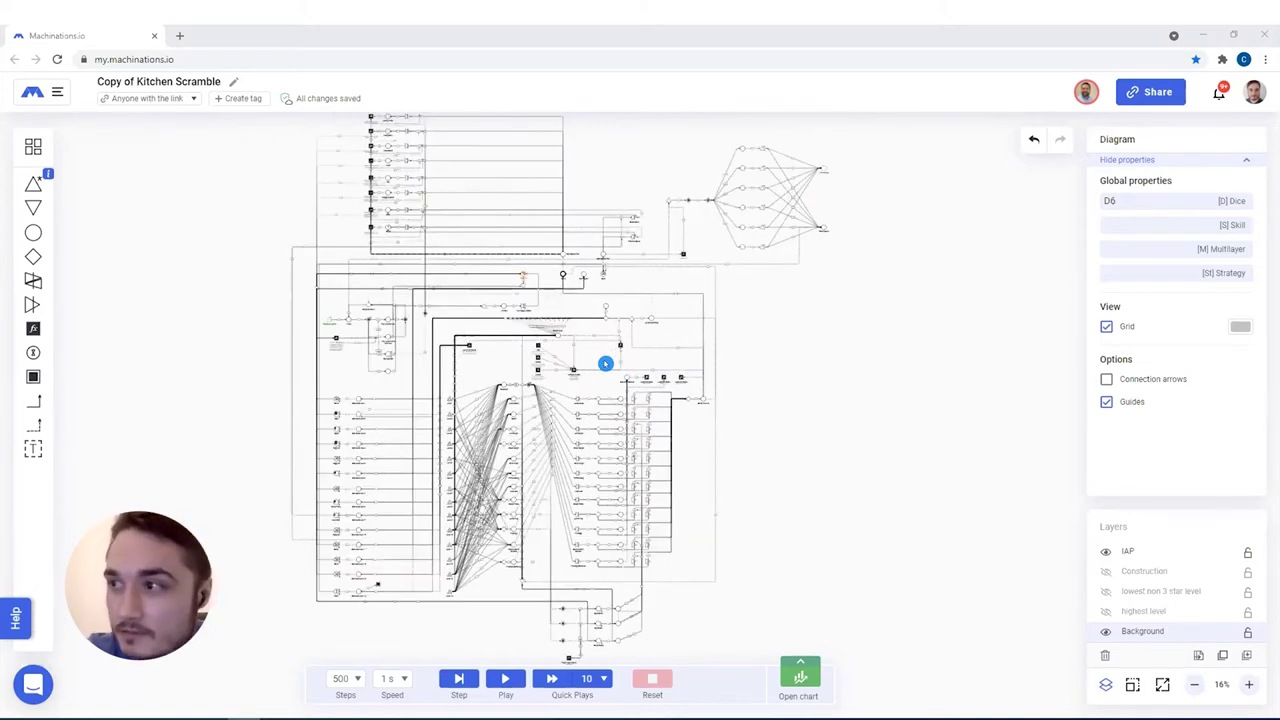
scroll(906, 471, left, 2)
scroll(906, 471, up, 1)
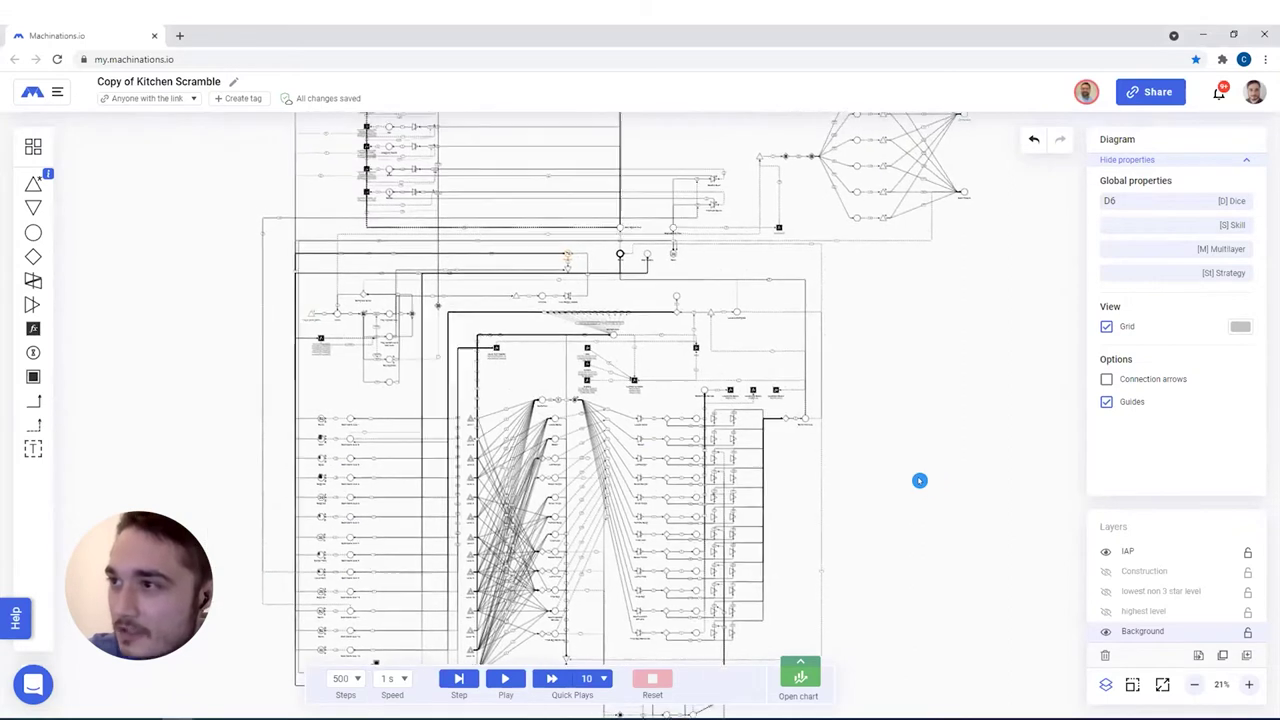
scroll(872, 441, left, 1)
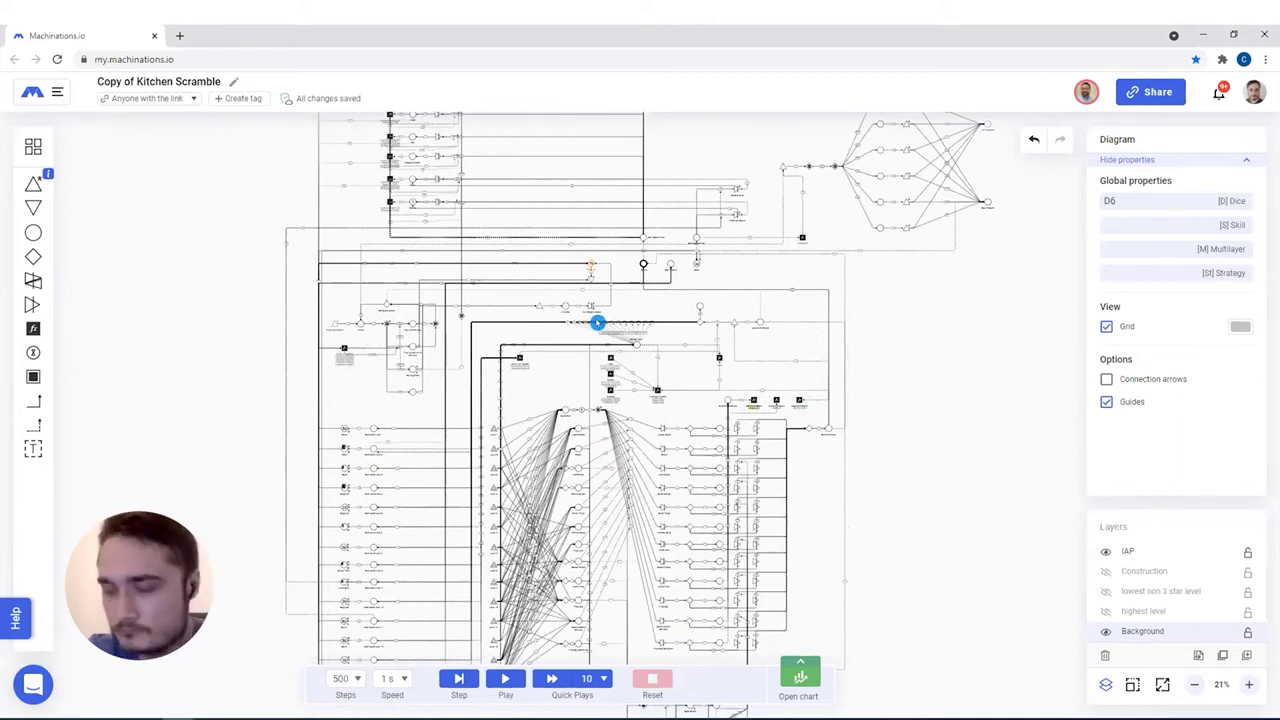
scroll(550, 377, up, 4)
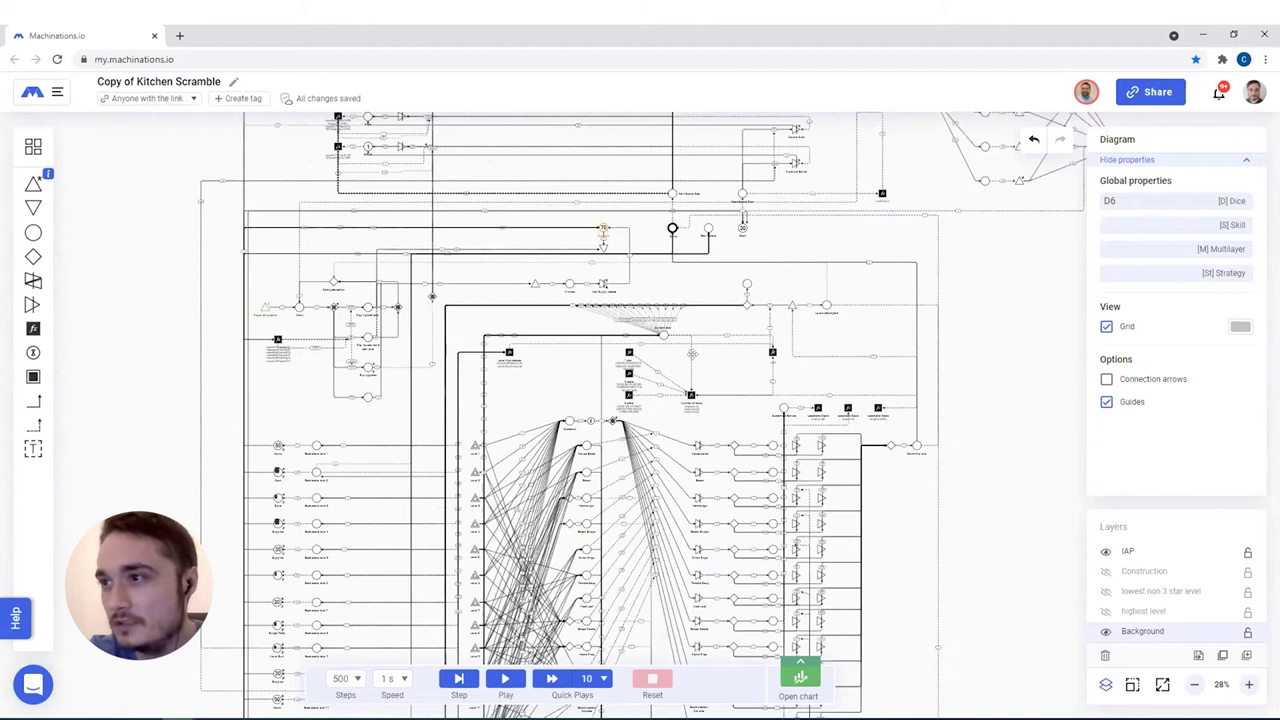
drag(560, 418, 596, 465)
scroll(560, 460, up, 3)
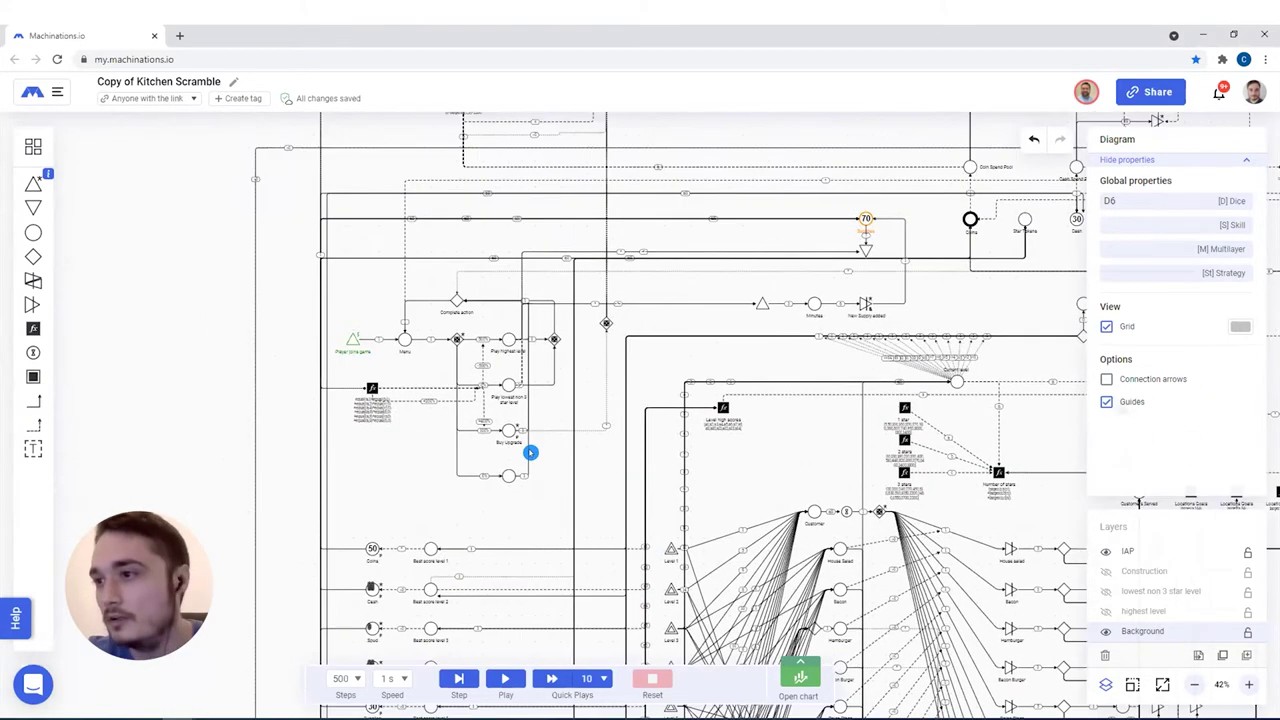
scroll(495, 364, up, 4)
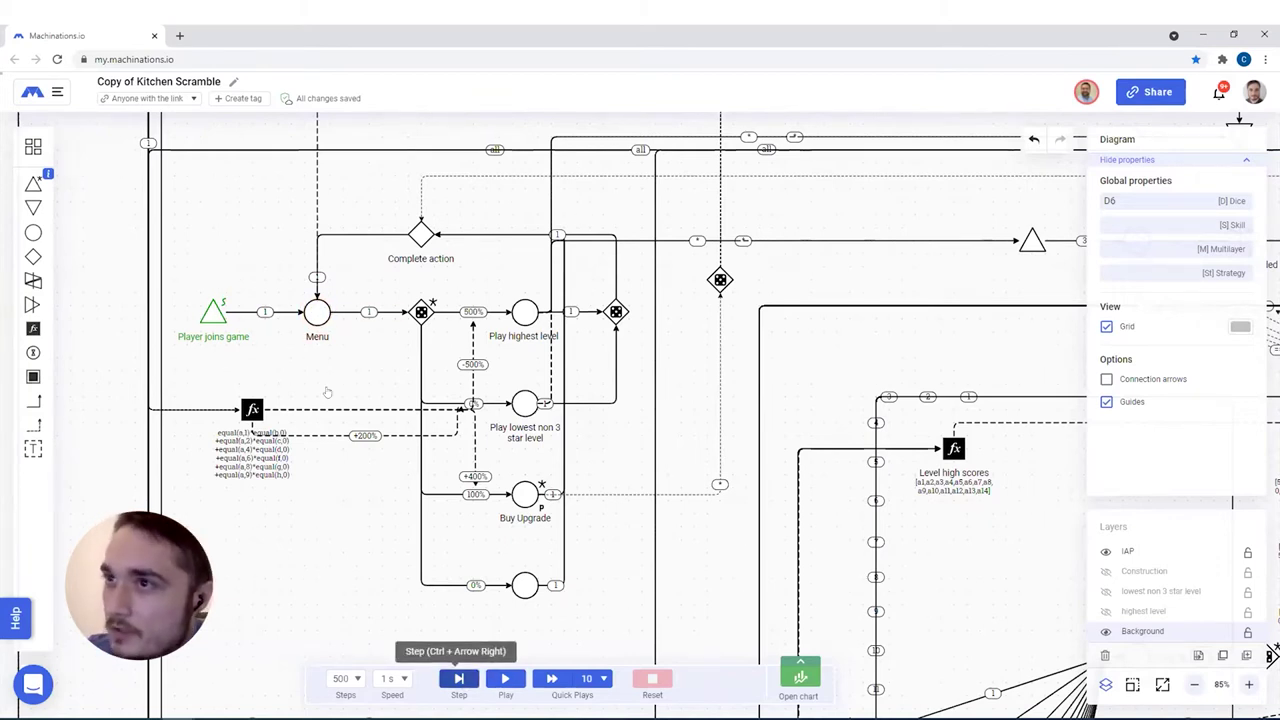
Advance the simulation two steps to move the player from the Menu pool into Play highest level
key(ctrl+Right)
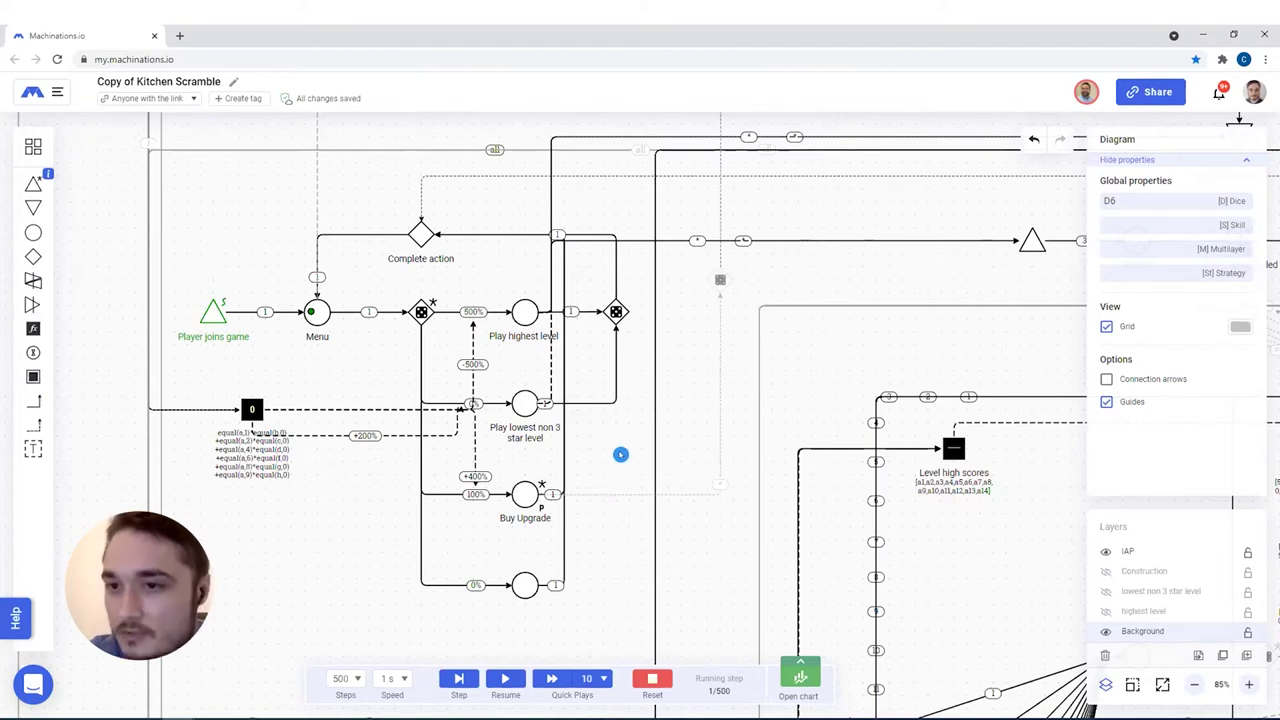
scroll(608, 466, up, 1)
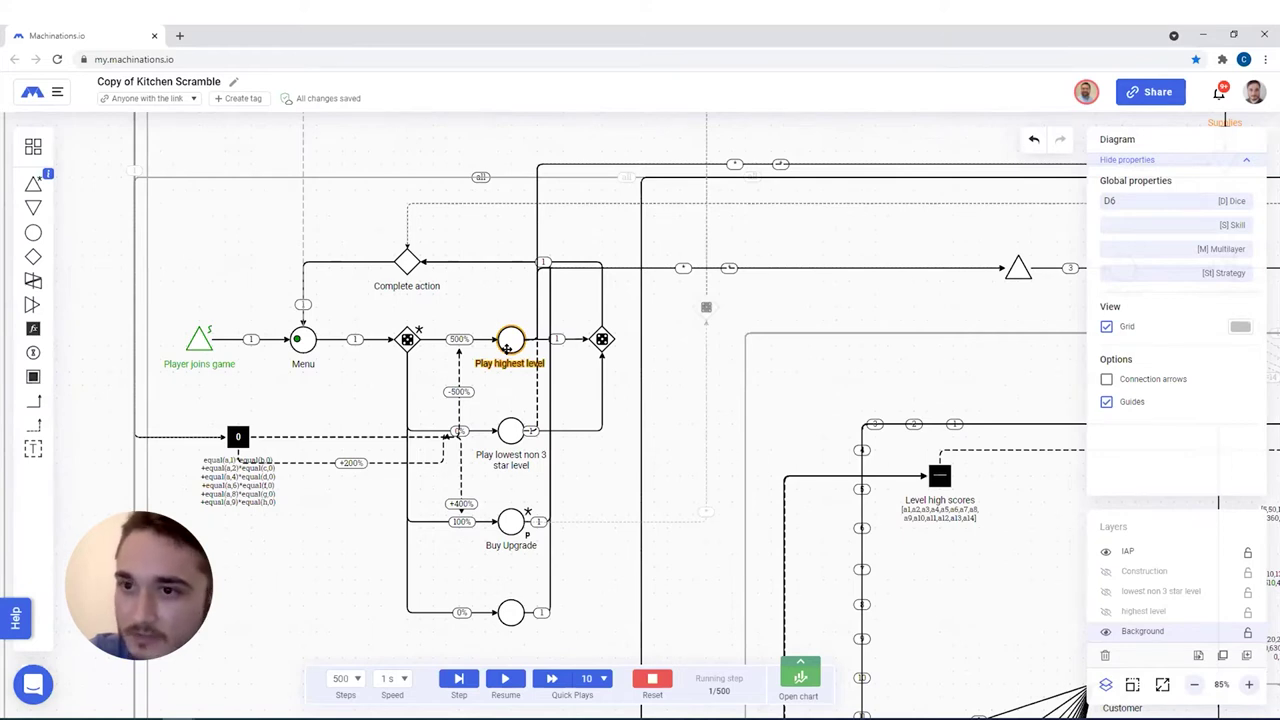
click(458, 679)
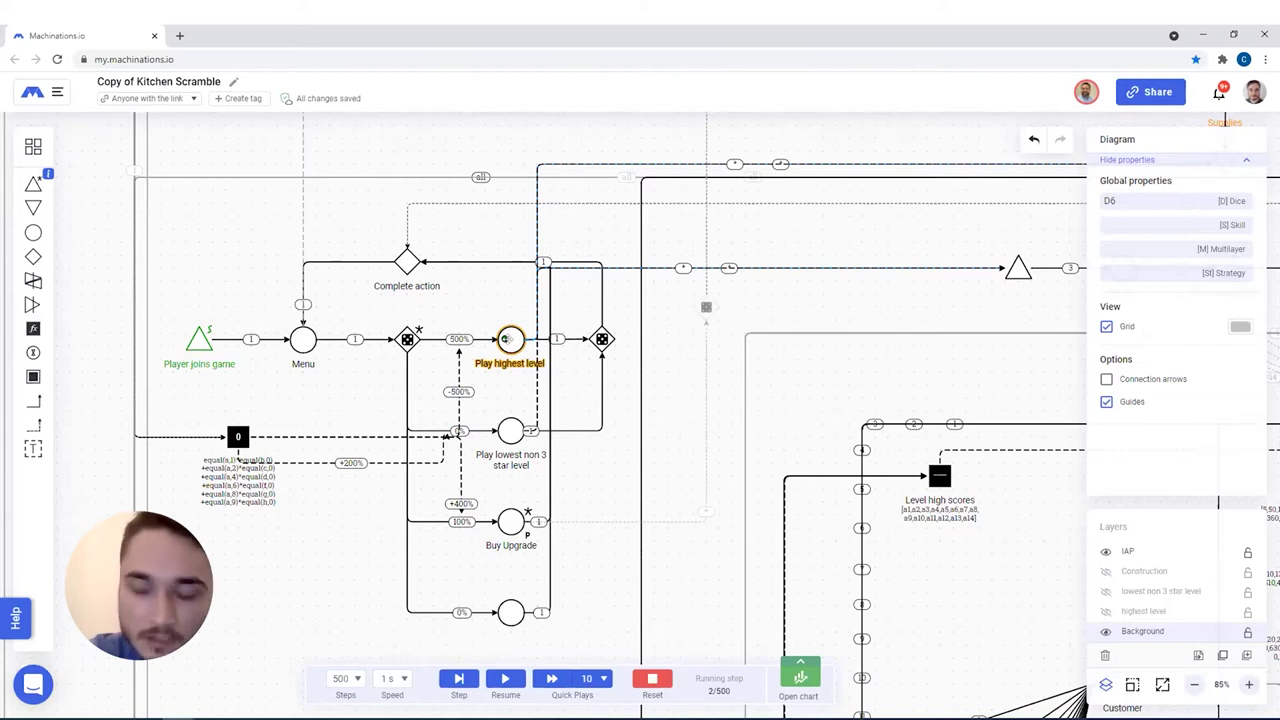
click(508, 340)
click(686, 426)
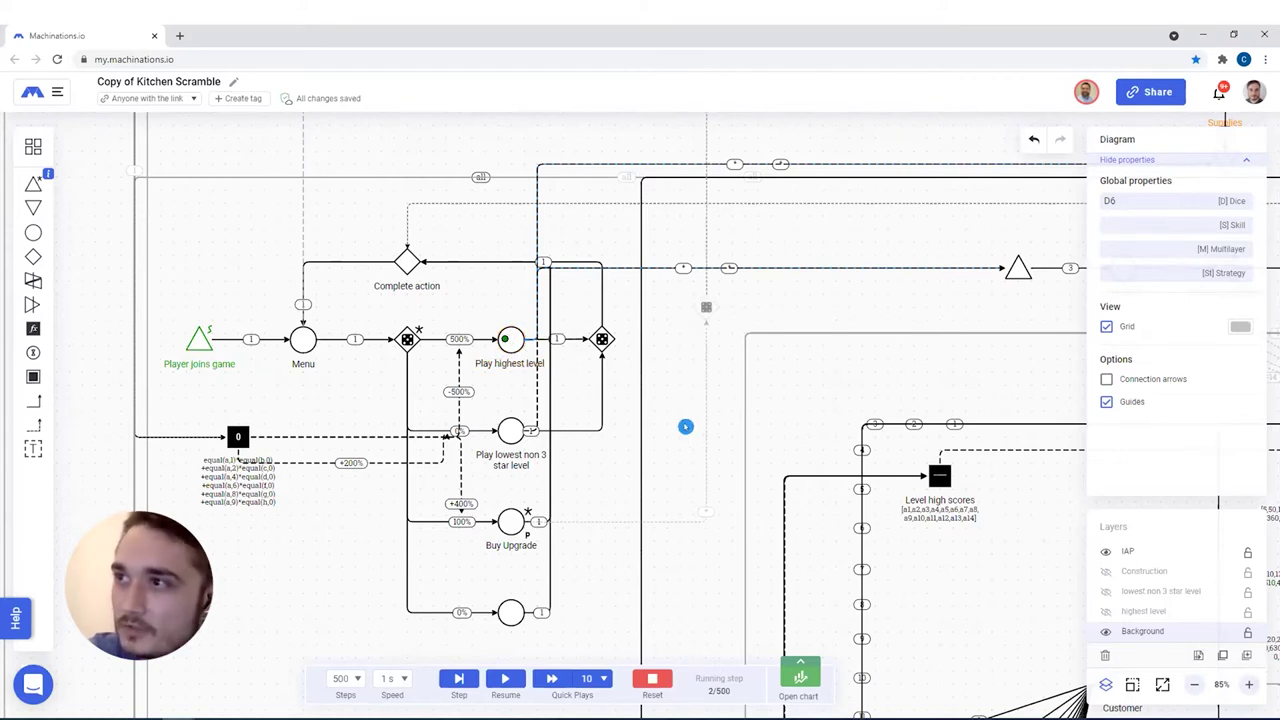
Examine how the level sources connect to the Customer pool and the dish pools
scroll(368, 262, down, 2)
scroll(368, 262, right, 3)
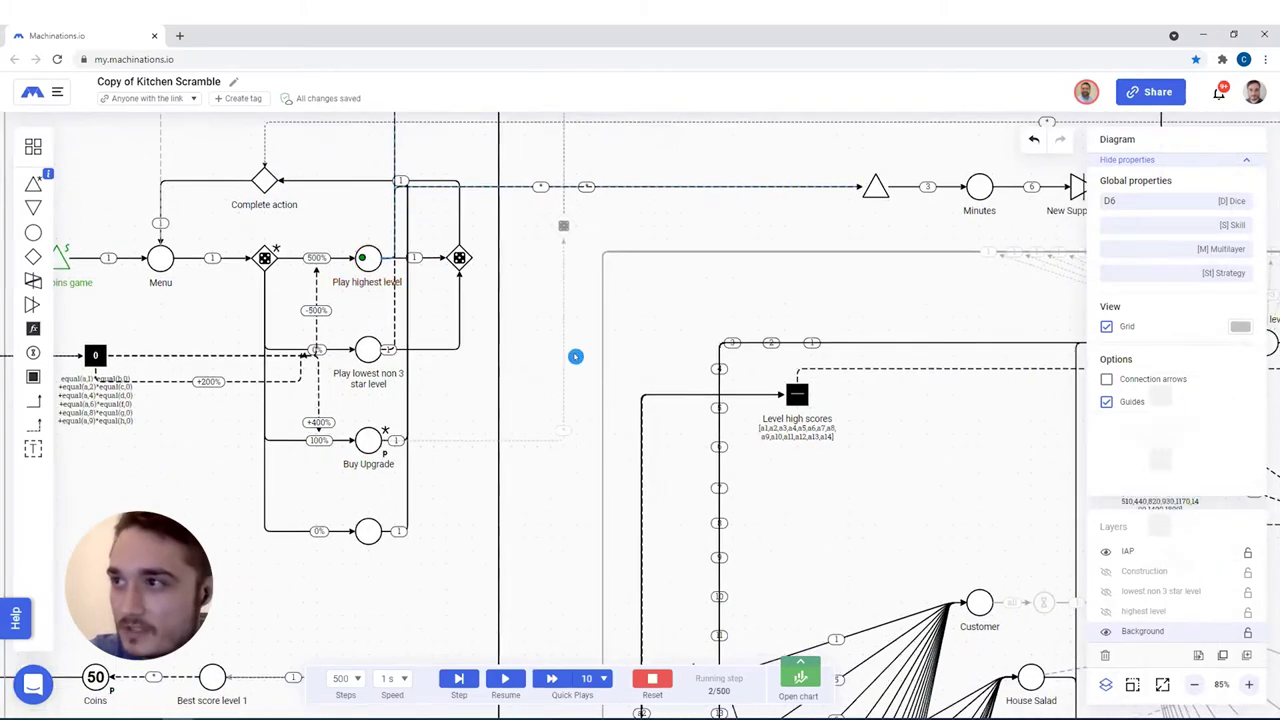
scroll(806, 451, down, 2)
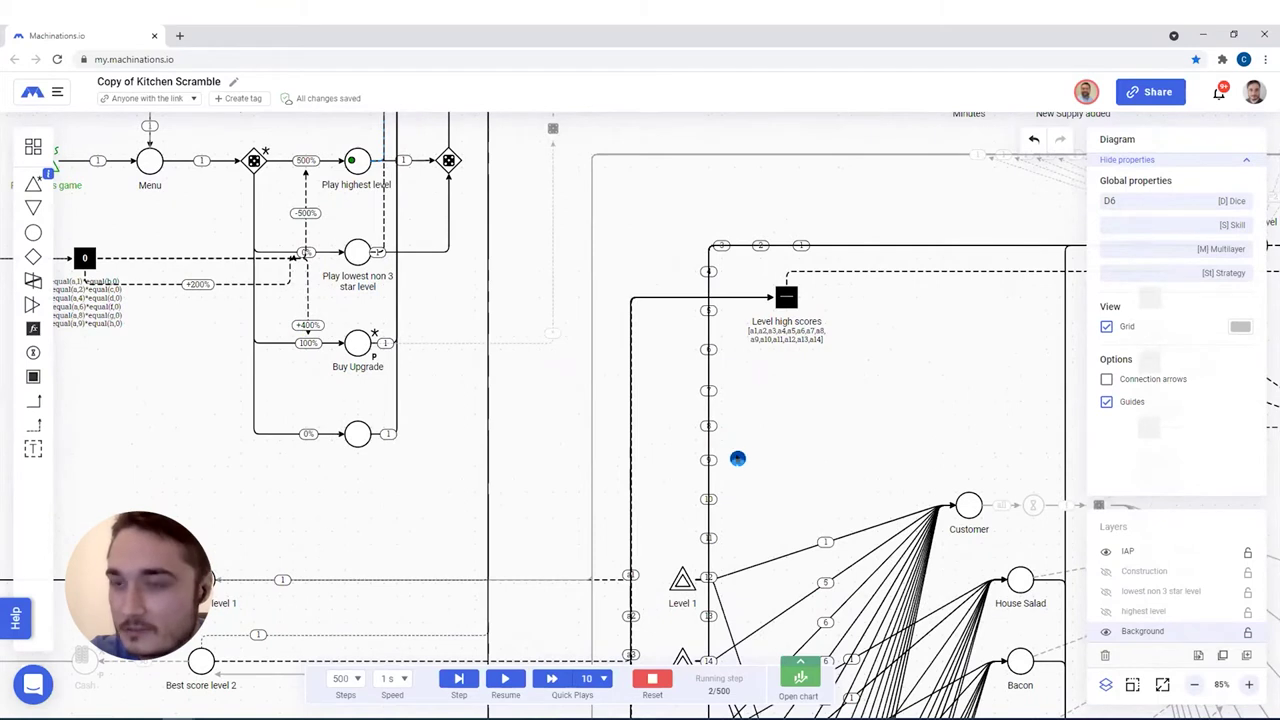
scroll(740, 440, down, 1)
scroll(705, 537, down, 8)
scroll(705, 537, right, 4)
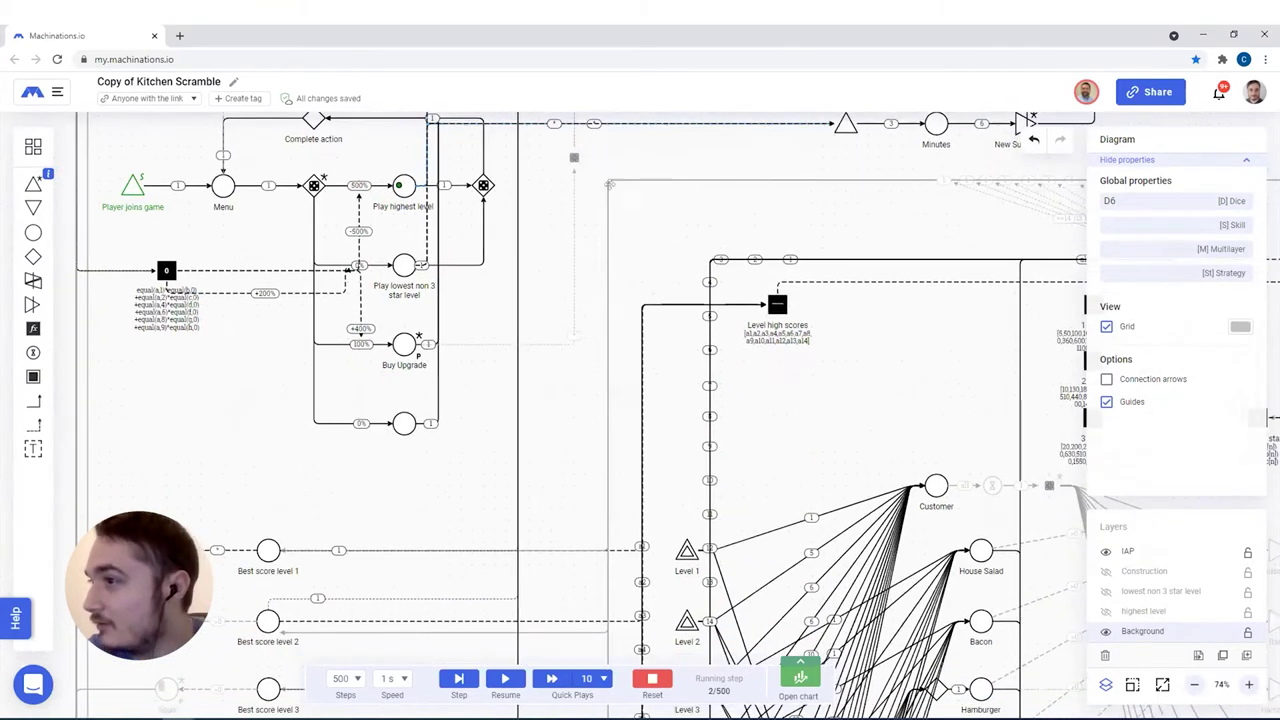
scroll(705, 537, down, 1)
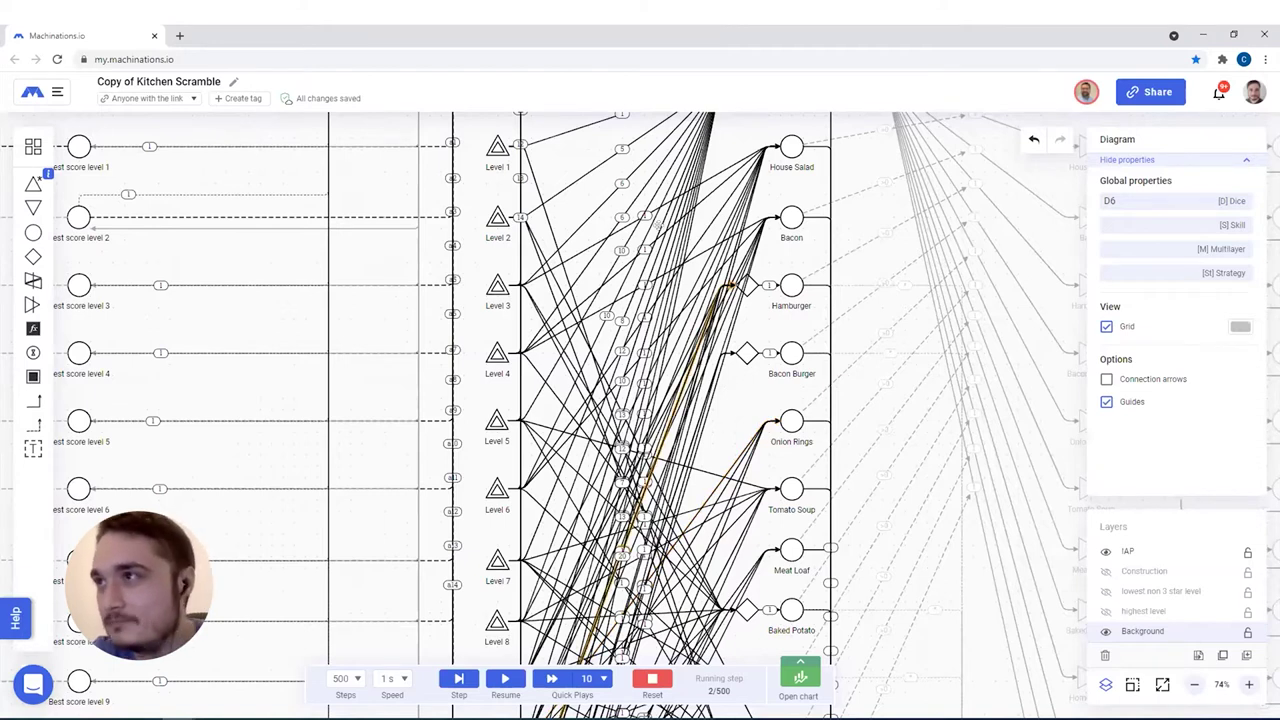
scroll(603, 126, down, 2)
scroll(550, 225, up, 2)
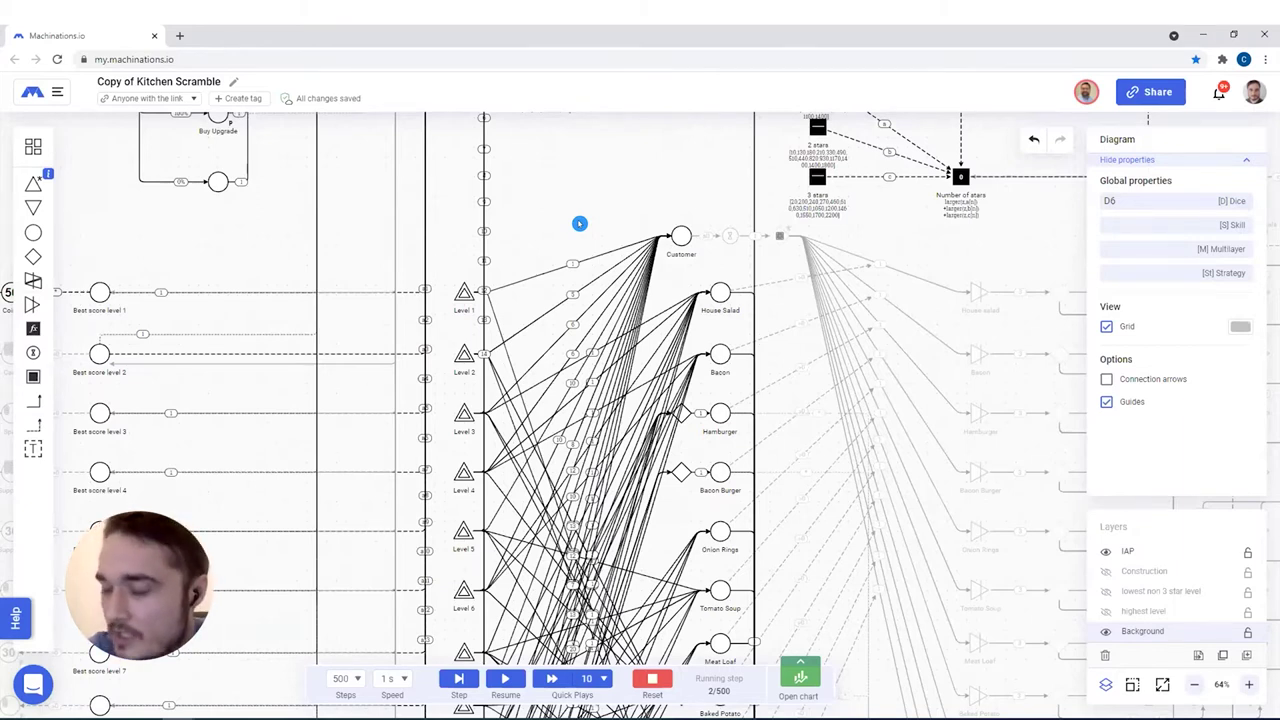
Review the column of sources from Level 1 to Level 14 and their link to the player action loop
scroll(456, 277, down, 1)
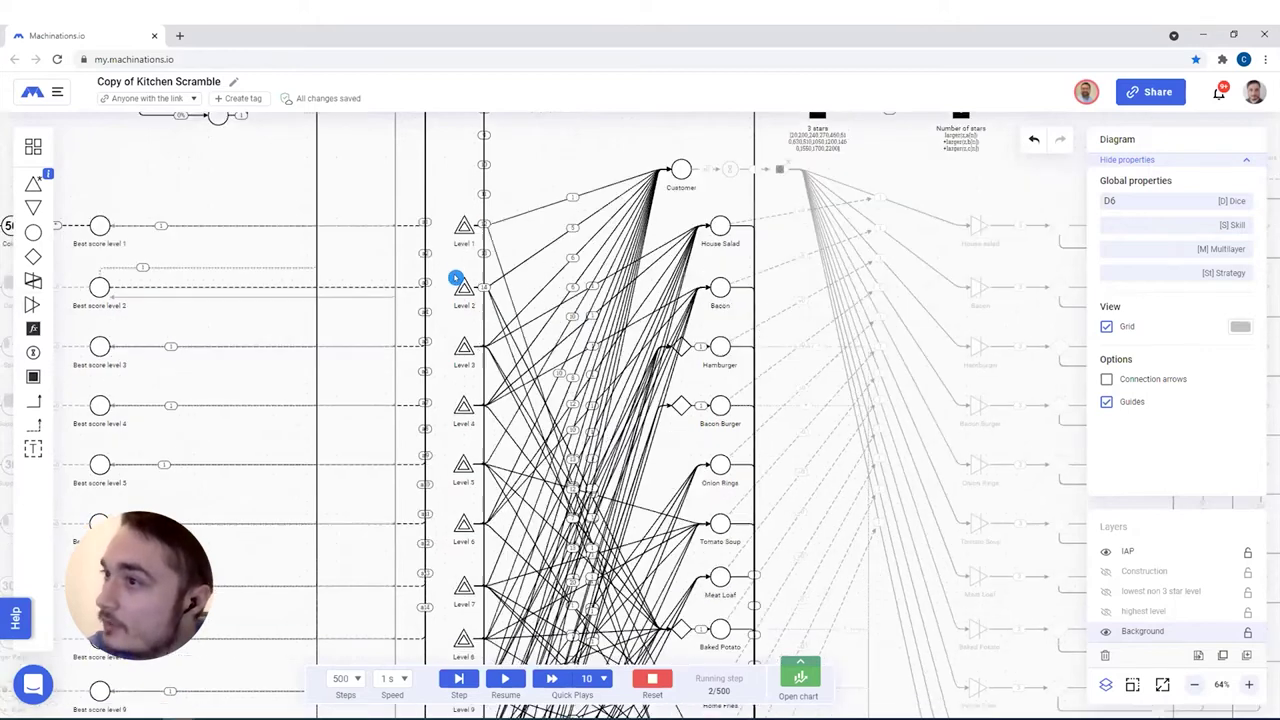
scroll(456, 277, down, 6)
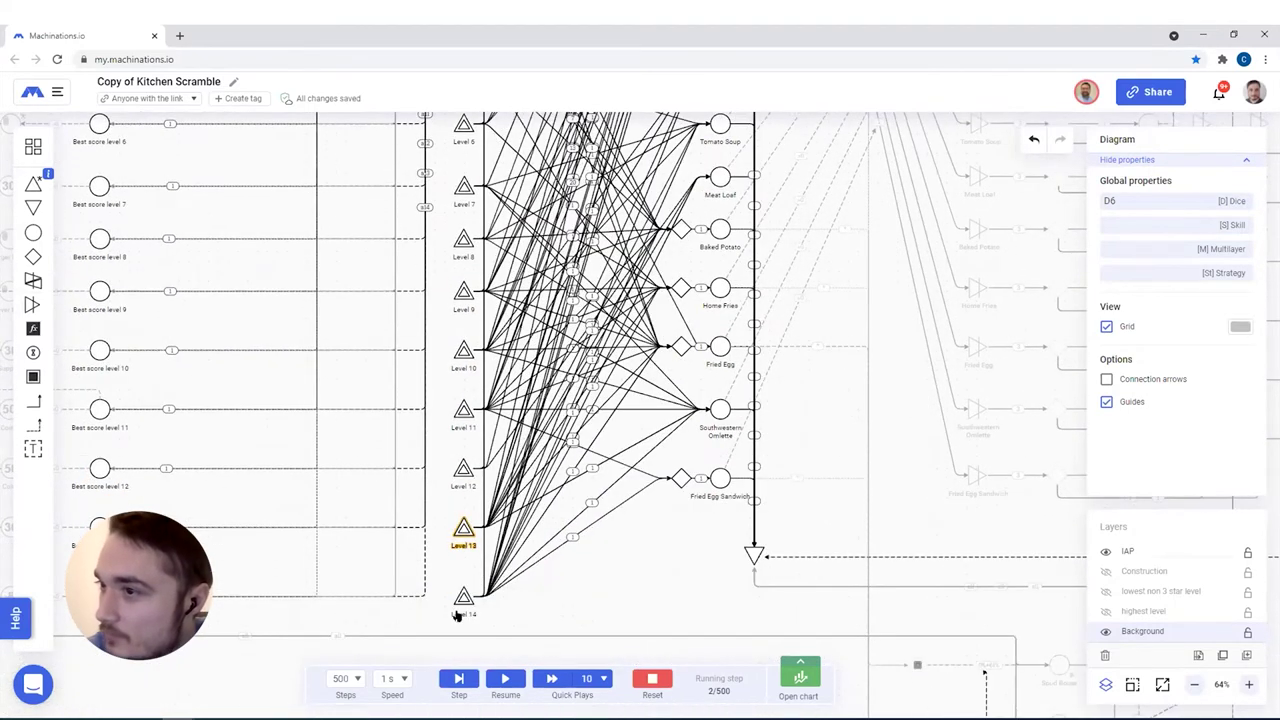
scroll(449, 514, up, 8)
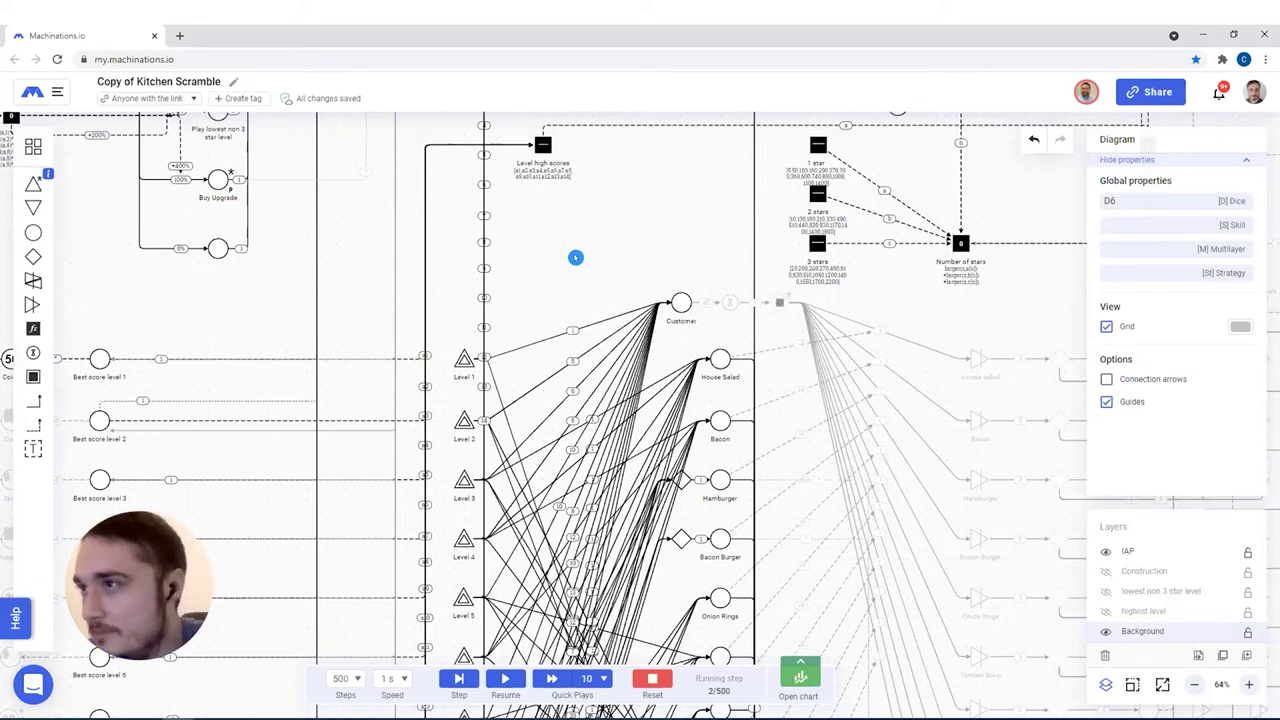
scroll(320, 236, up, 2)
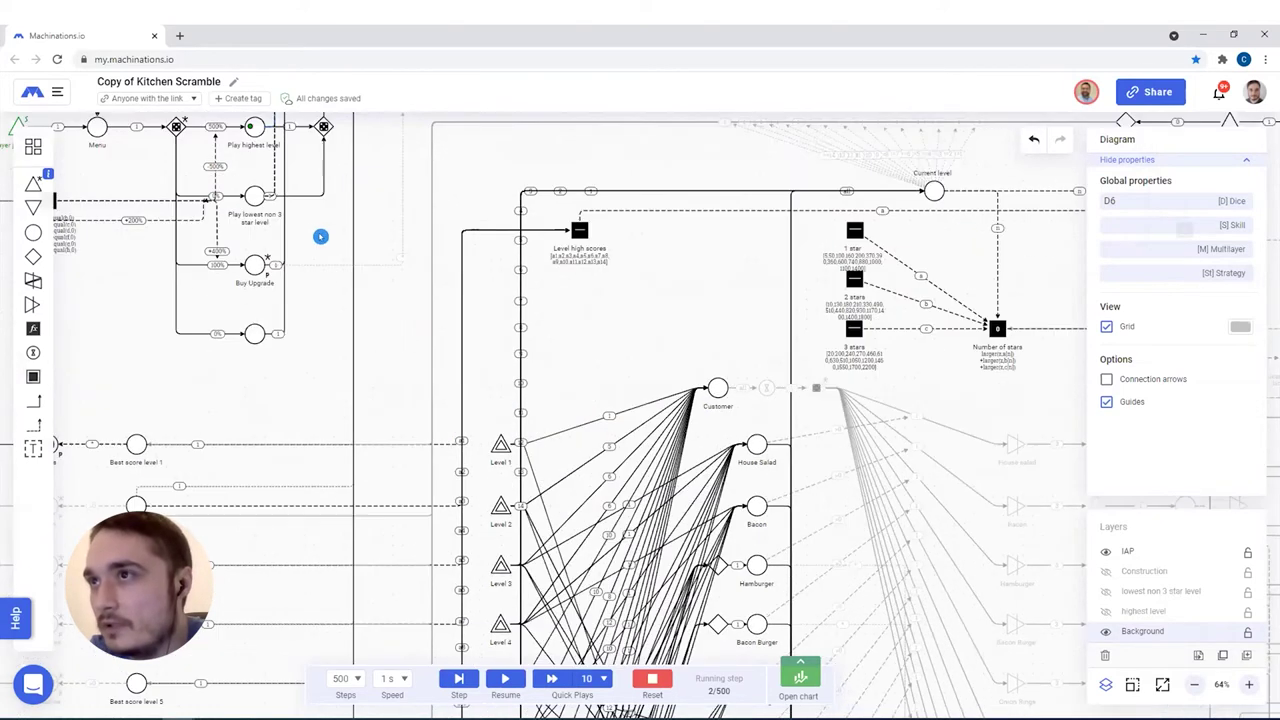
scroll(594, 286, down, 3)
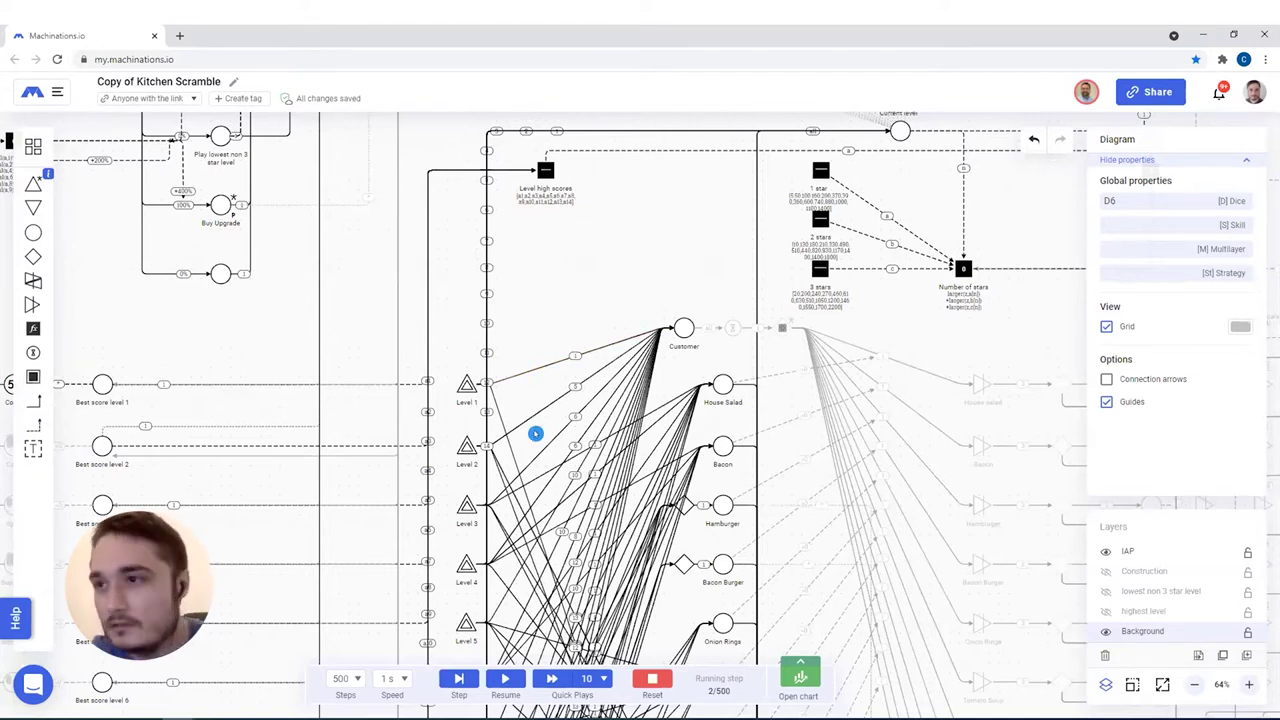
scroll(535, 433, up, 5)
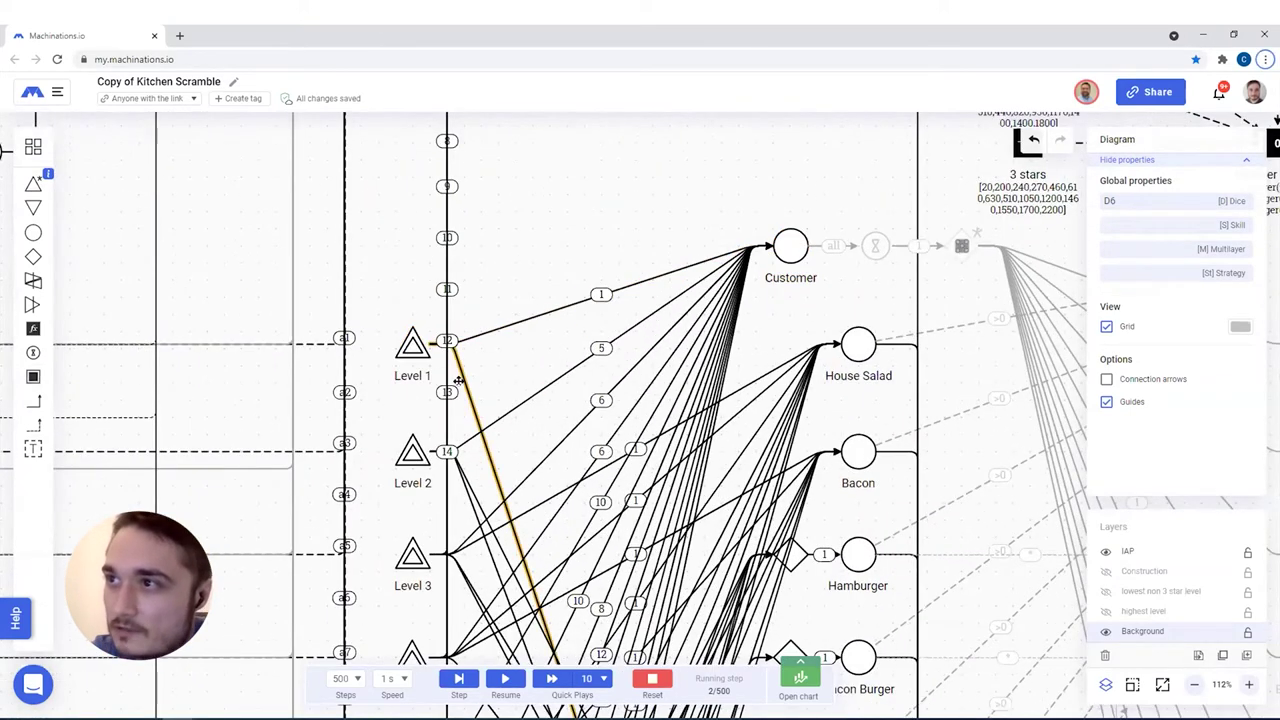
Trace the second resource connection of the Level 1 source down to the Fried Egg gate and pool
click(554, 343)
scroll(555, 343, down, 5)
scroll(766, 517, down, 5)
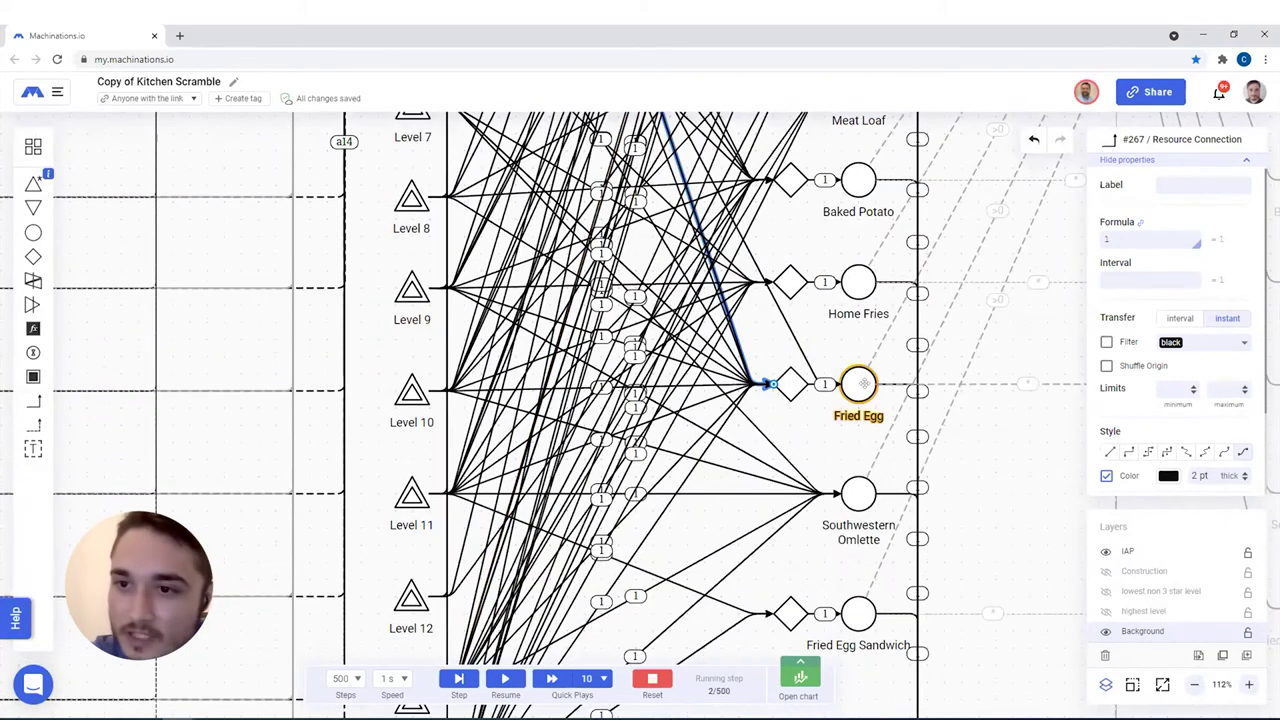
scroll(772, 431, up, 2)
scroll(772, 431, up, 8)
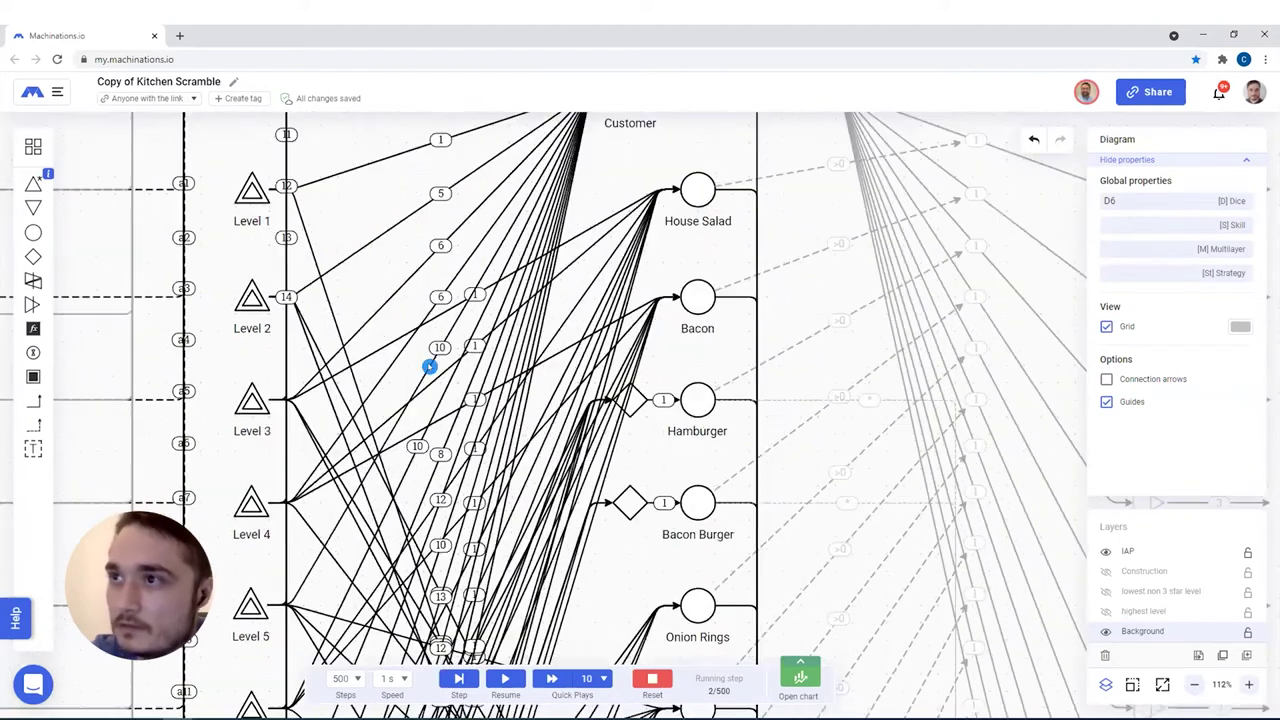
Advance the simulation one more step and check the Customer and Fried Egg pools for resources
scroll(429, 367, up, 4)
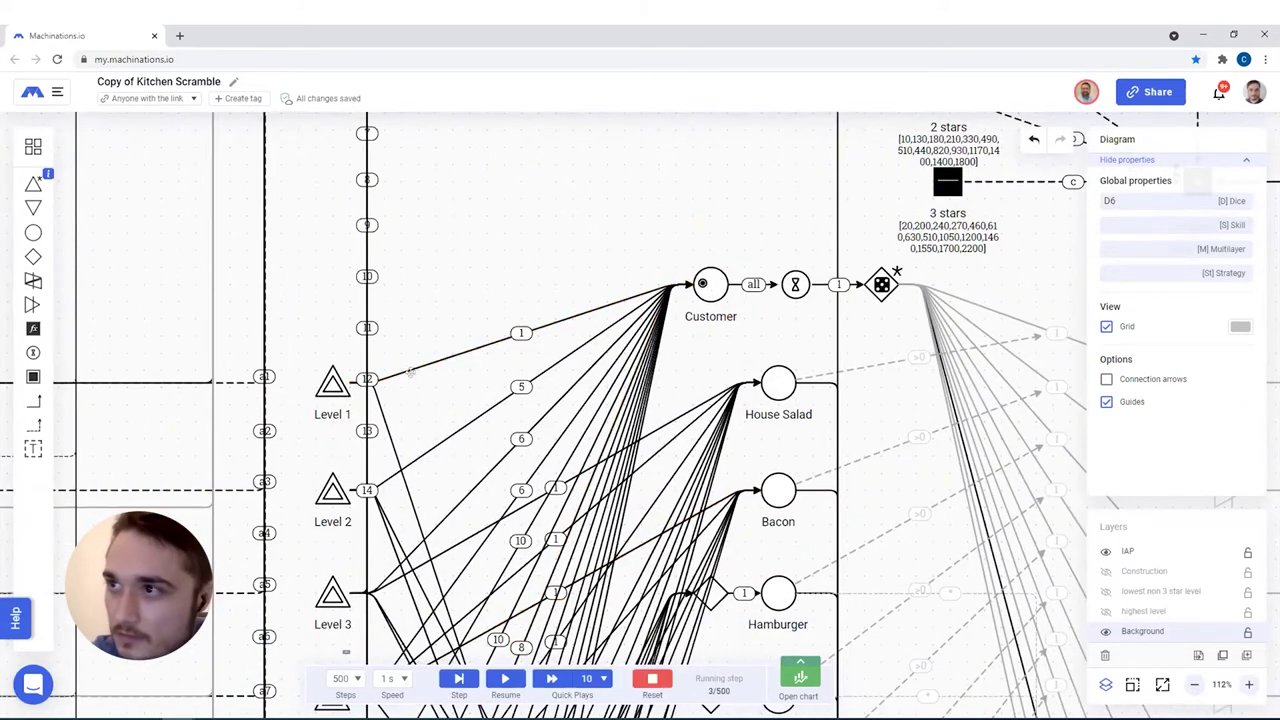
scroll(712, 465, down, 10)
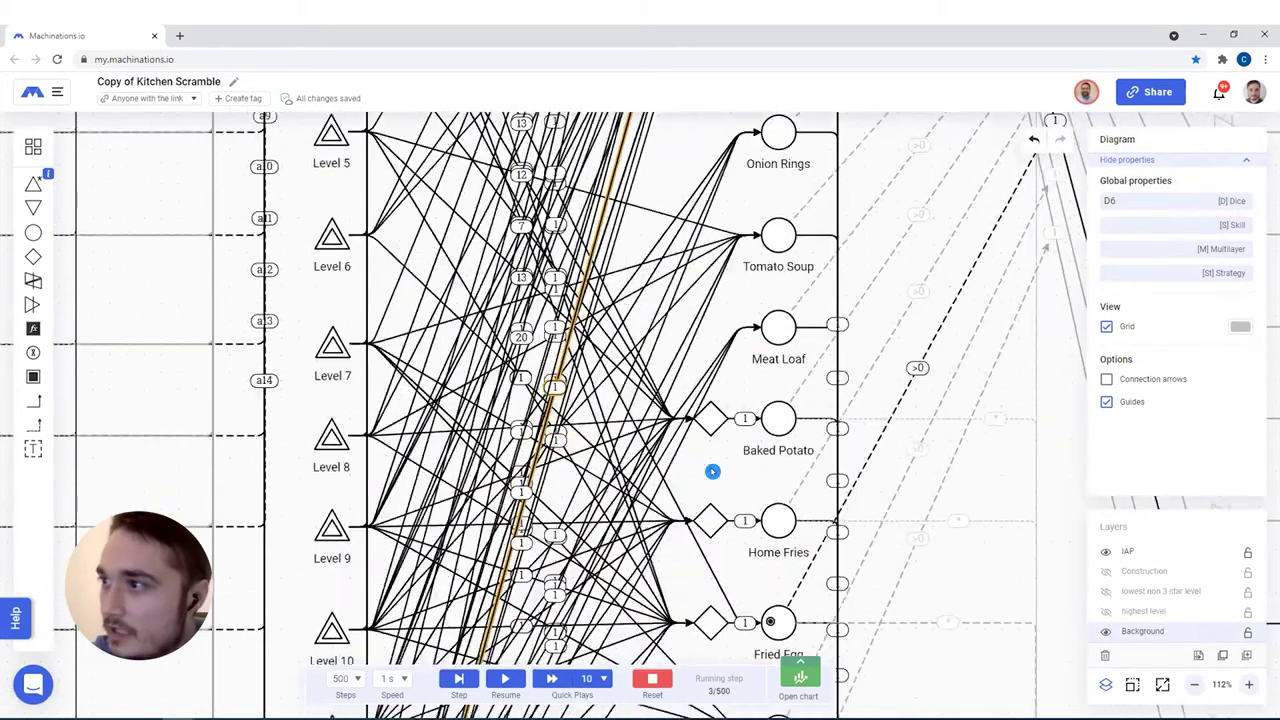
scroll(770, 488, down, 2)
scroll(773, 510, up, 2)
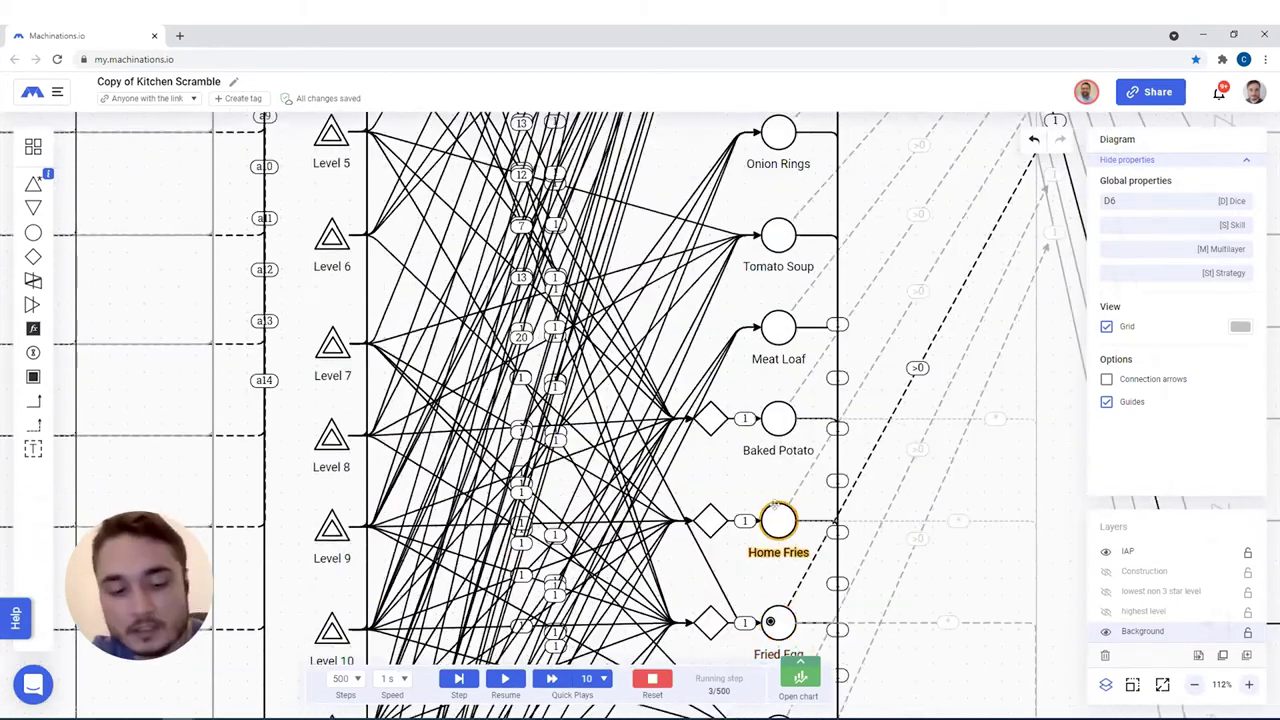
Select the whole column of dish pools to review which foods the levels can supply, and clear the selection
scroll(780, 497, down, 5)
scroll(735, 485, right, 3)
scroll(660, 186, up, 3)
drag(618, 172, 553, 560)
scroll(665, 570, down, 5)
scroll(600, 450, up, 2)
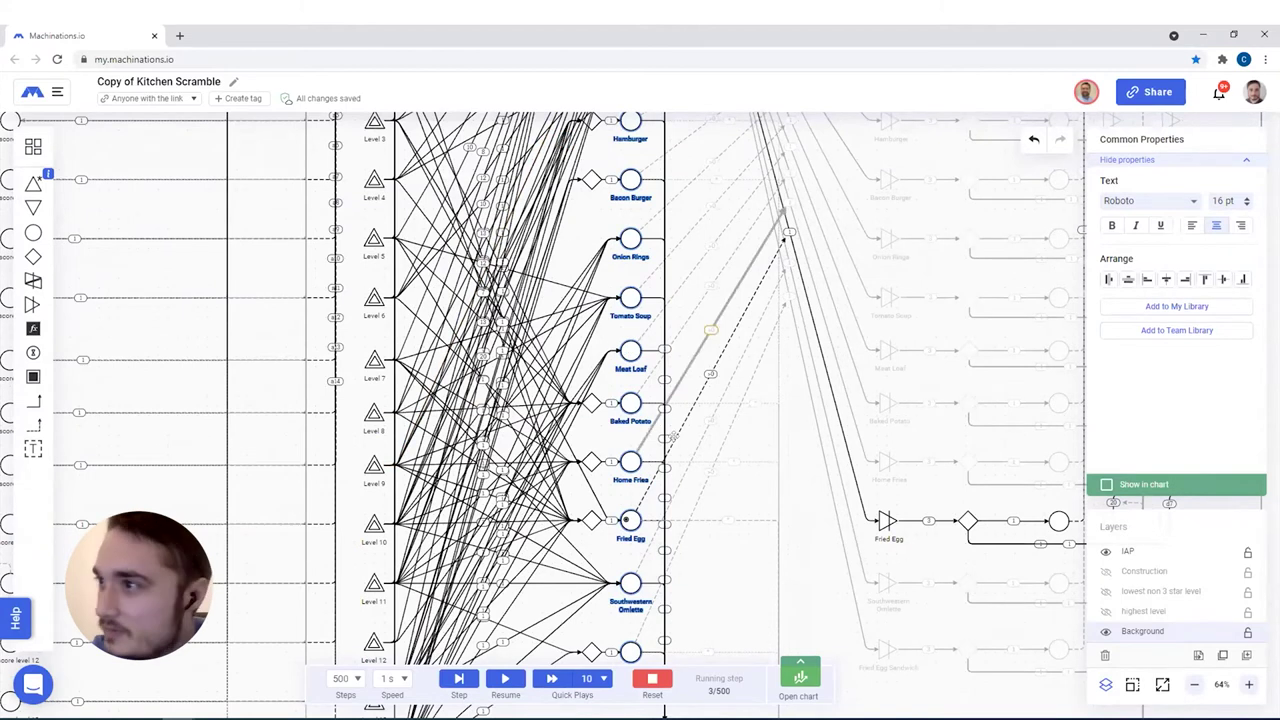
scroll(700, 423, up, 2)
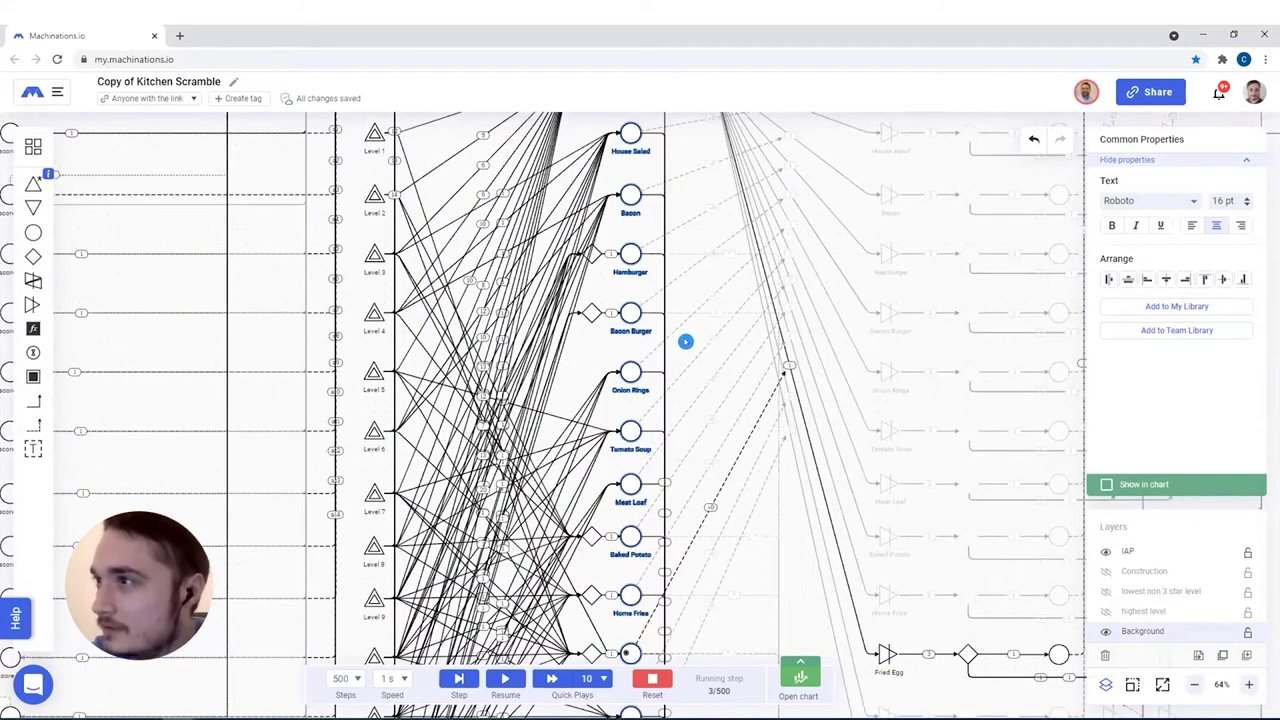
click(685, 341)
Inspect the House Salad, Bacon and Hamburger pools one after another
scroll(666, 391, up, 2)
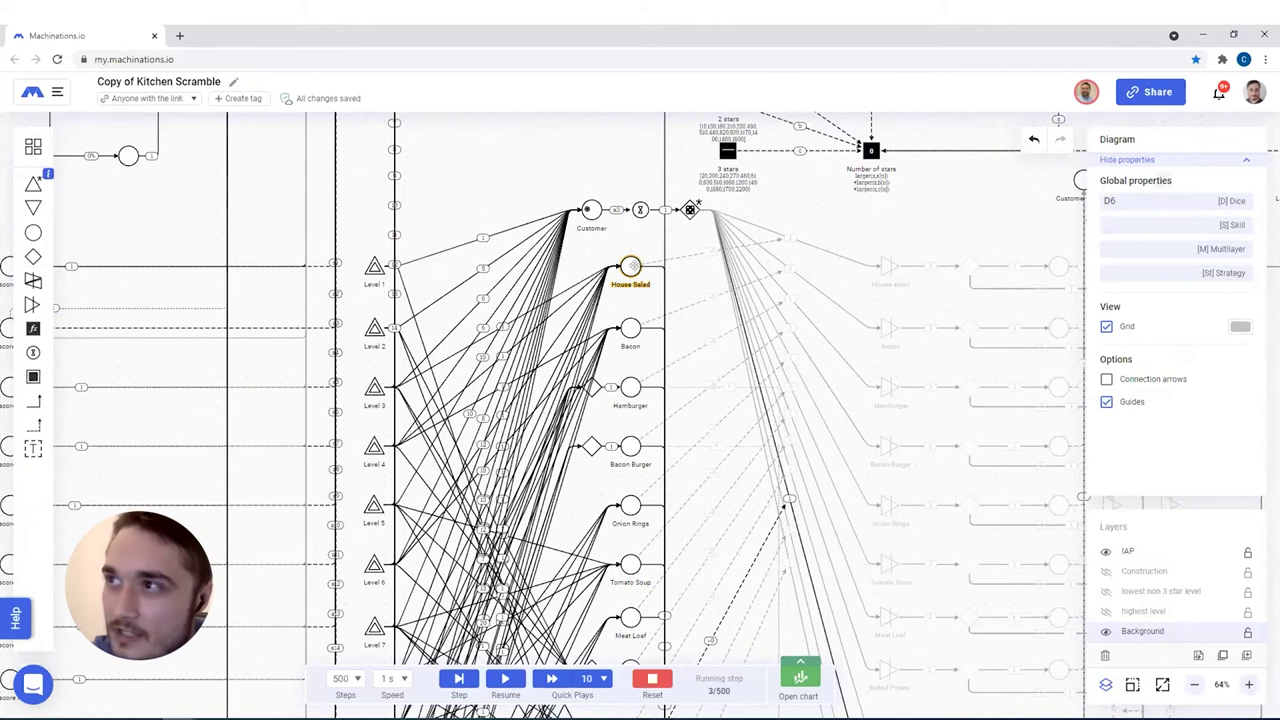
click(630, 265)
click(630, 328)
click(630, 387)
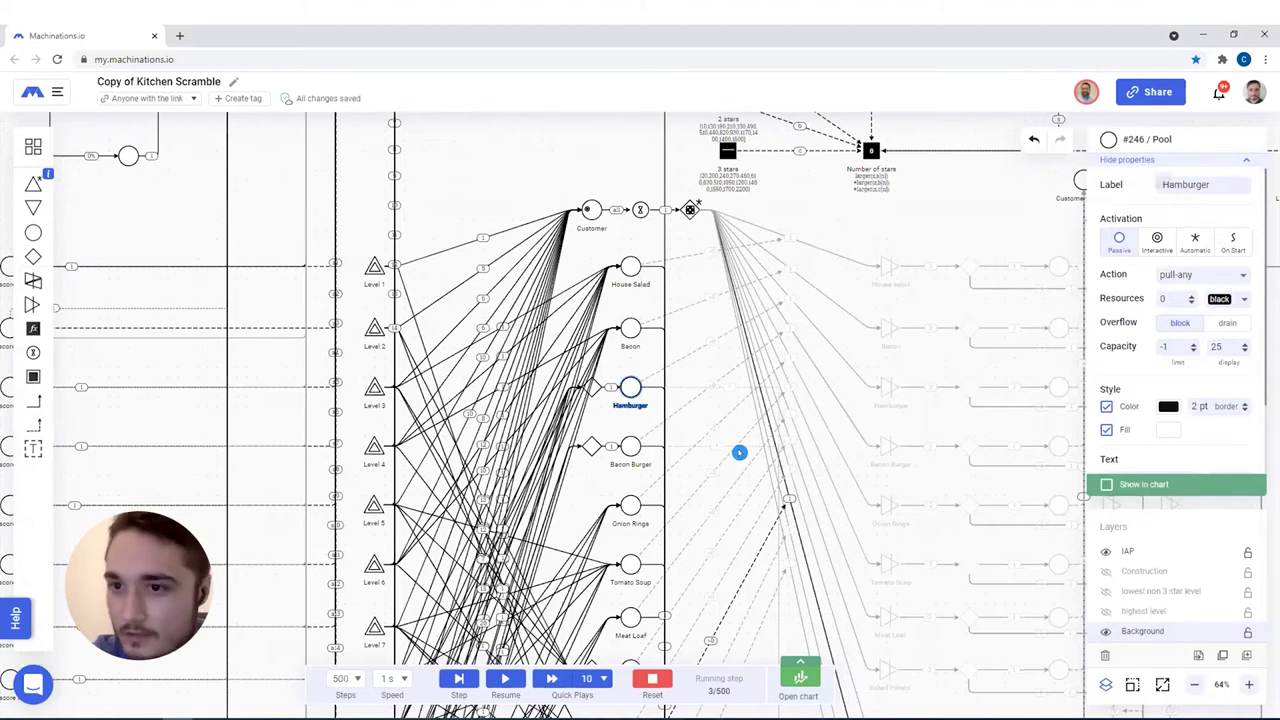
Trace the ">0" activator from the Fried Egg pool to the customer gate's output and on to the Fried Egg converter
scroll(735, 447, down, 4)
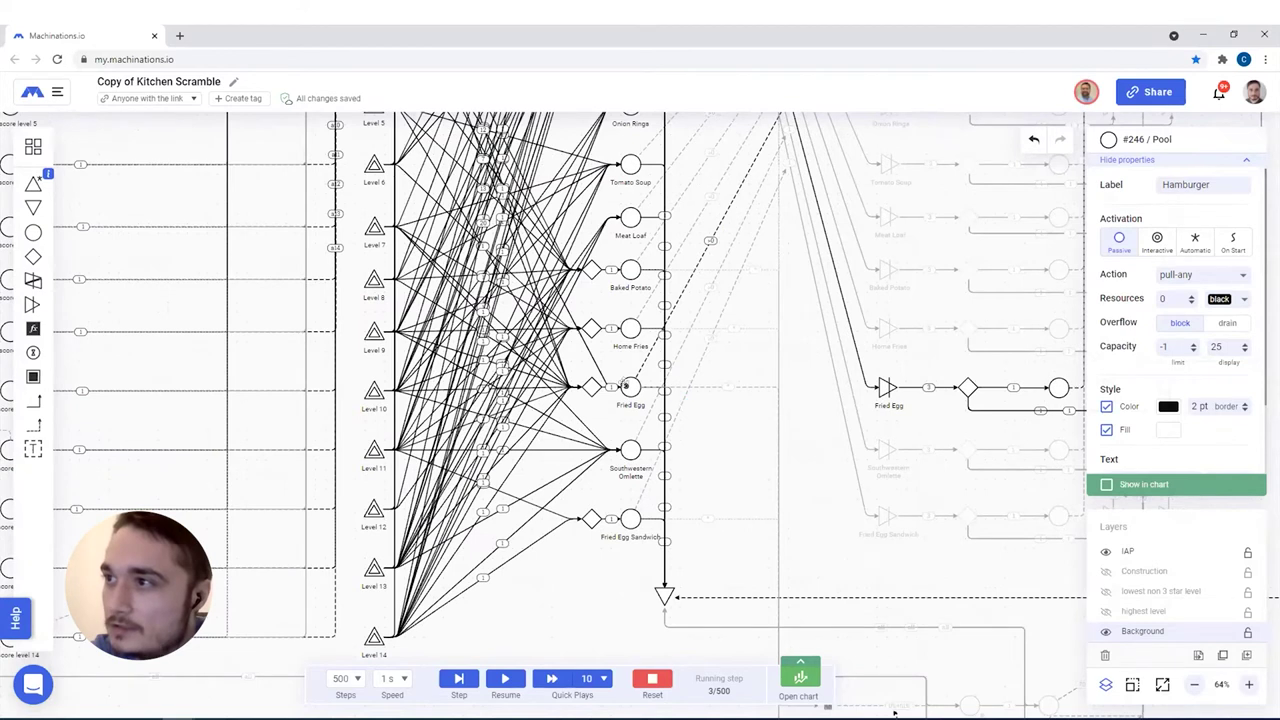
scroll(689, 441, up, 1)
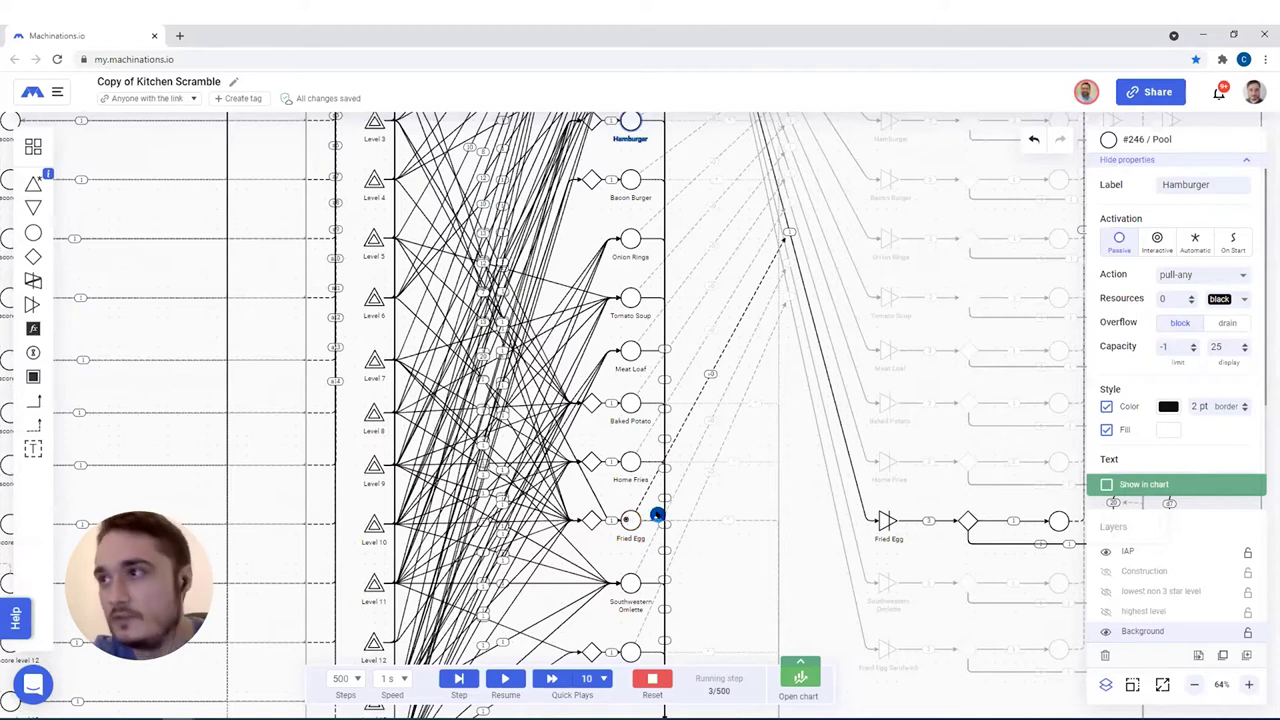
scroll(657, 514, up, 3)
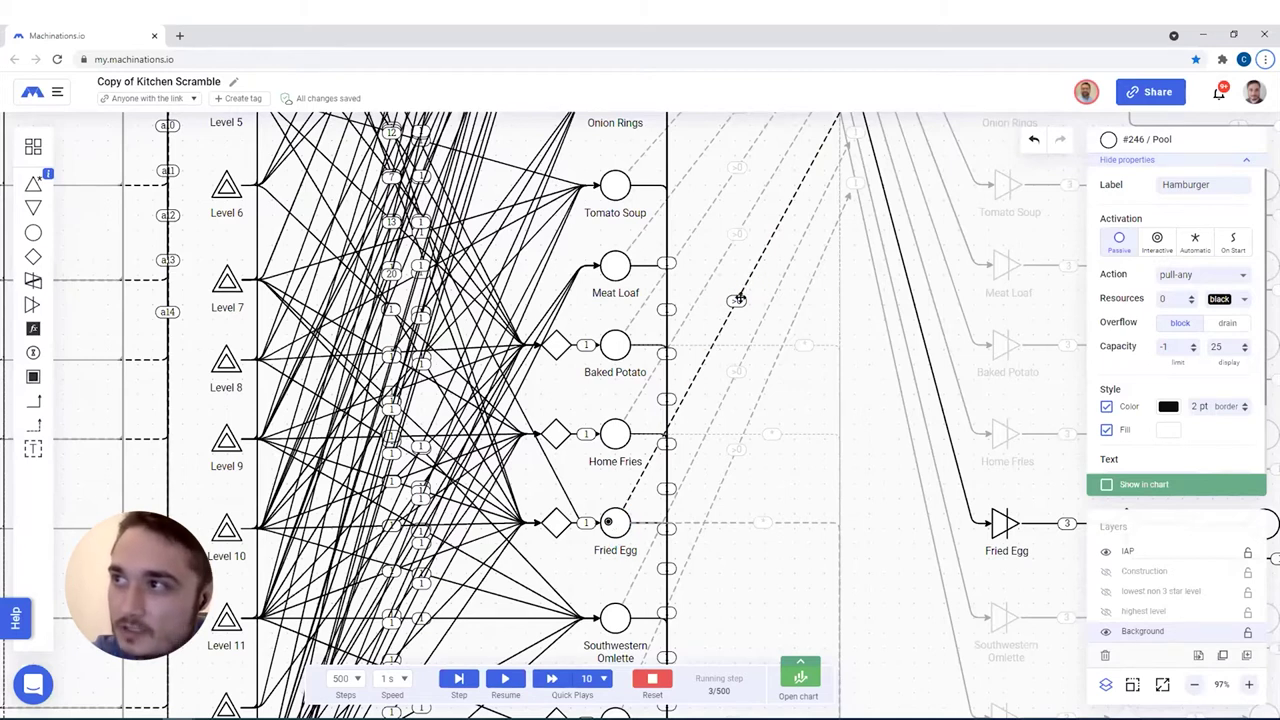
click(630, 486)
scroll(630, 486, up, 5)
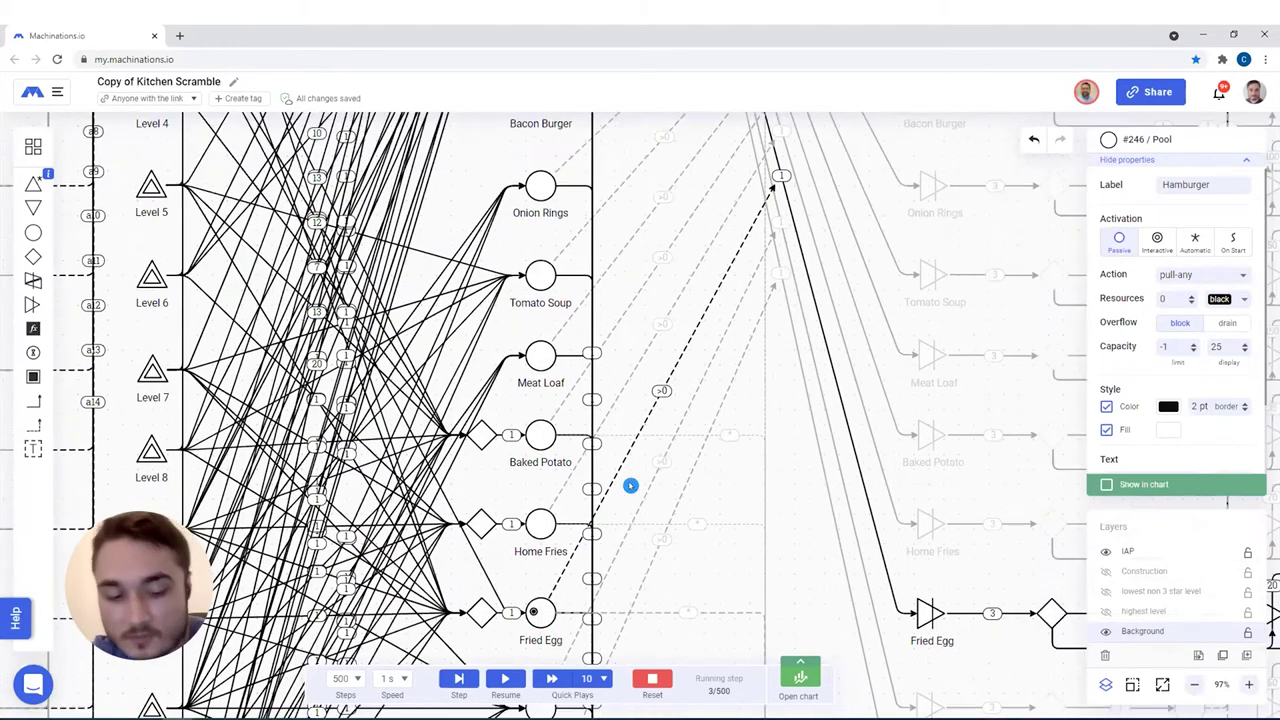
scroll(630, 486, down, 7)
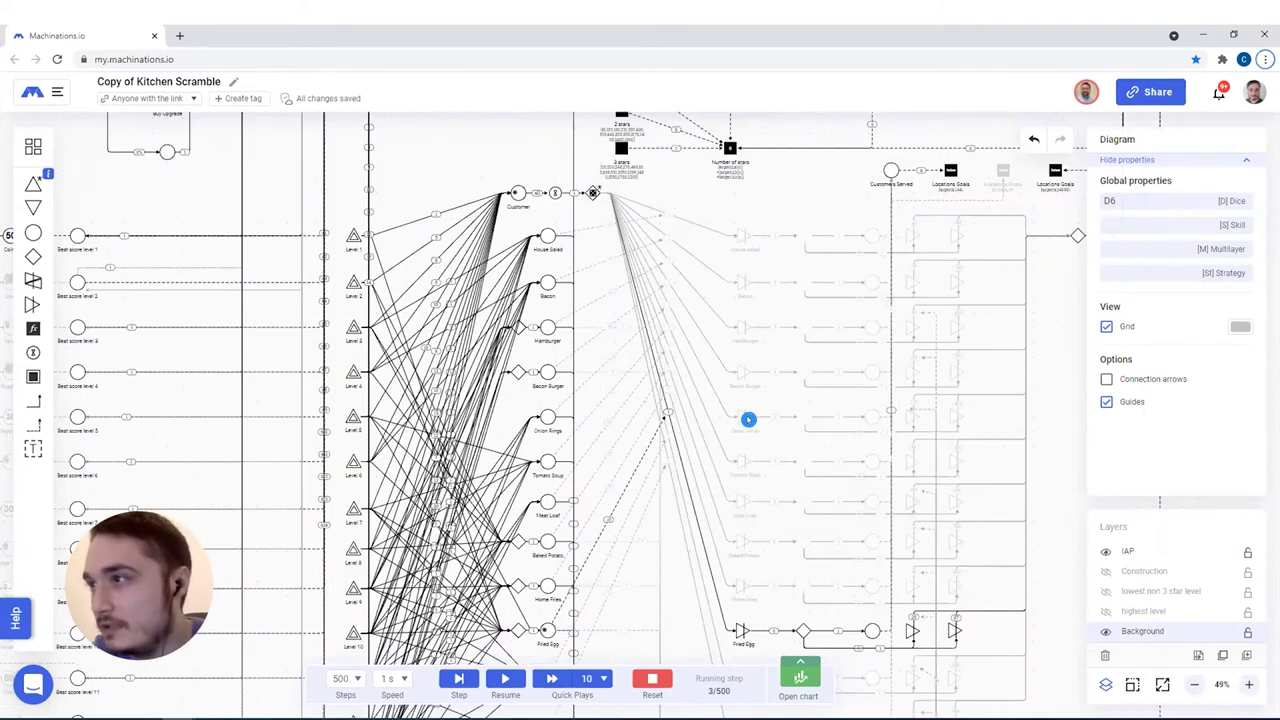
Compare the customer gate's outputs to the dish converters, and advance the simulation one step from the Customer pool
scroll(749, 420, down, 3)
scroll(946, 271, up, 2)
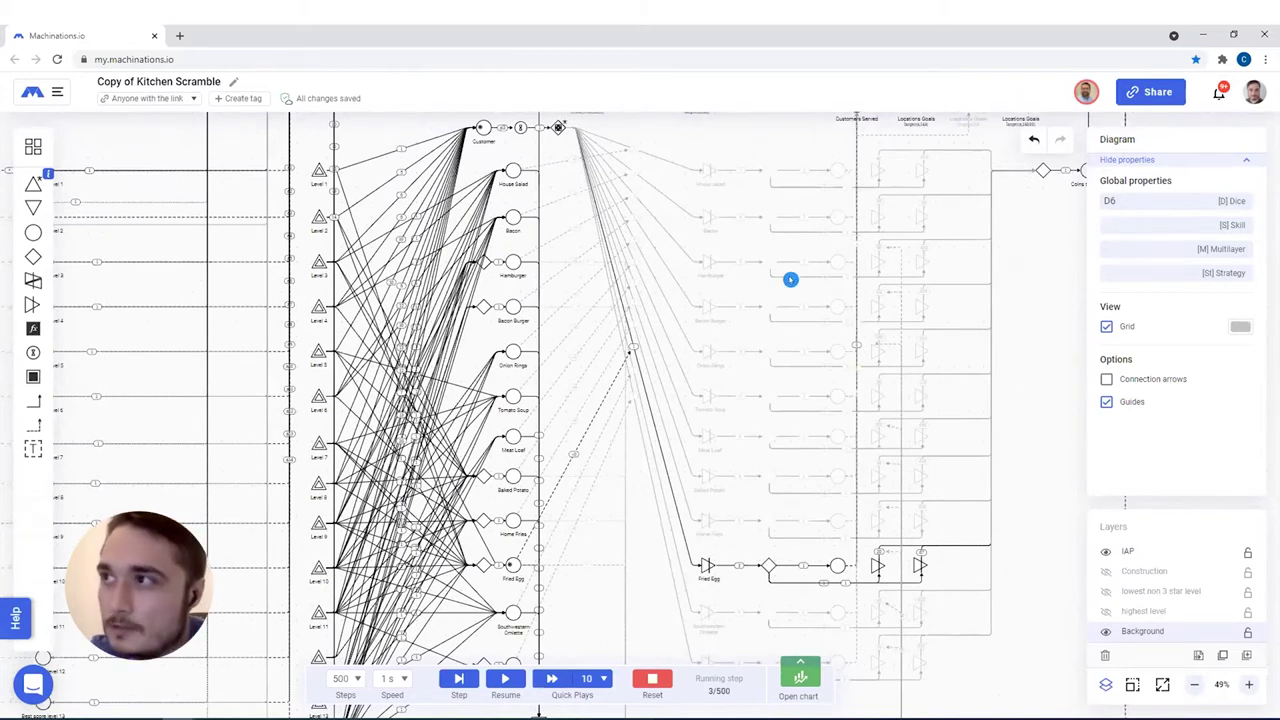
scroll(700, 515, down, 3)
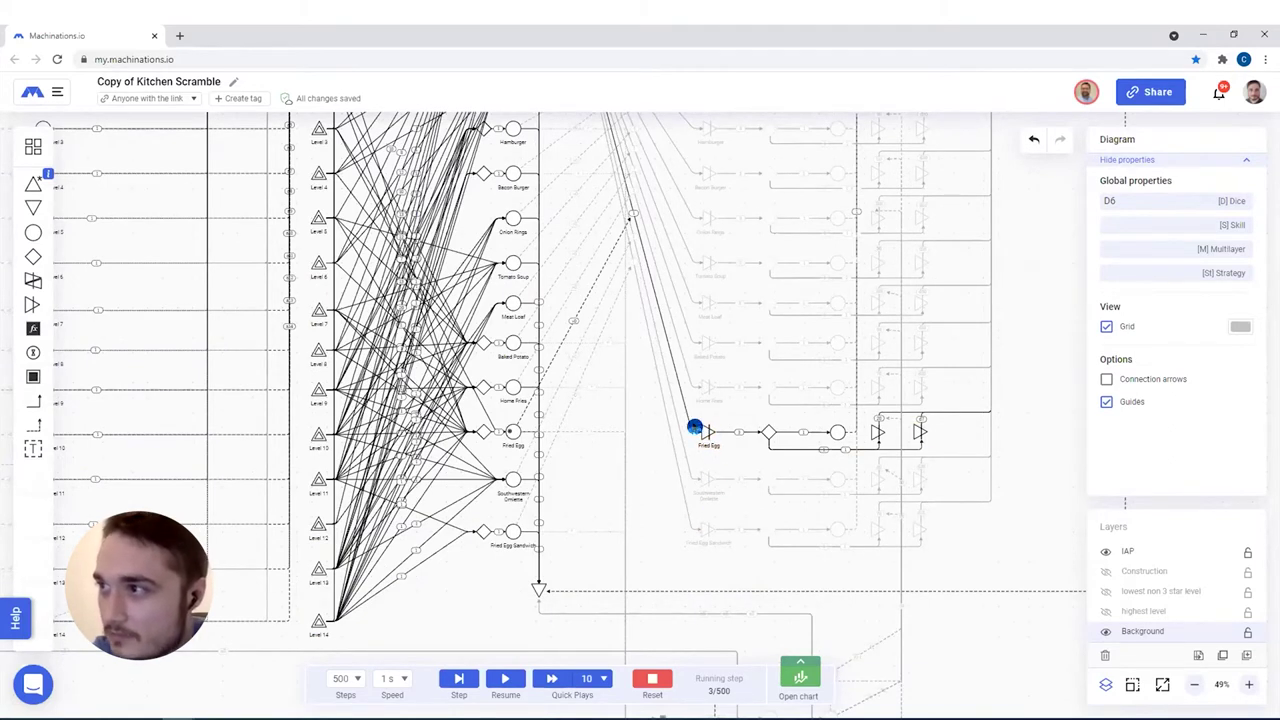
scroll(640, 494, up, 5)
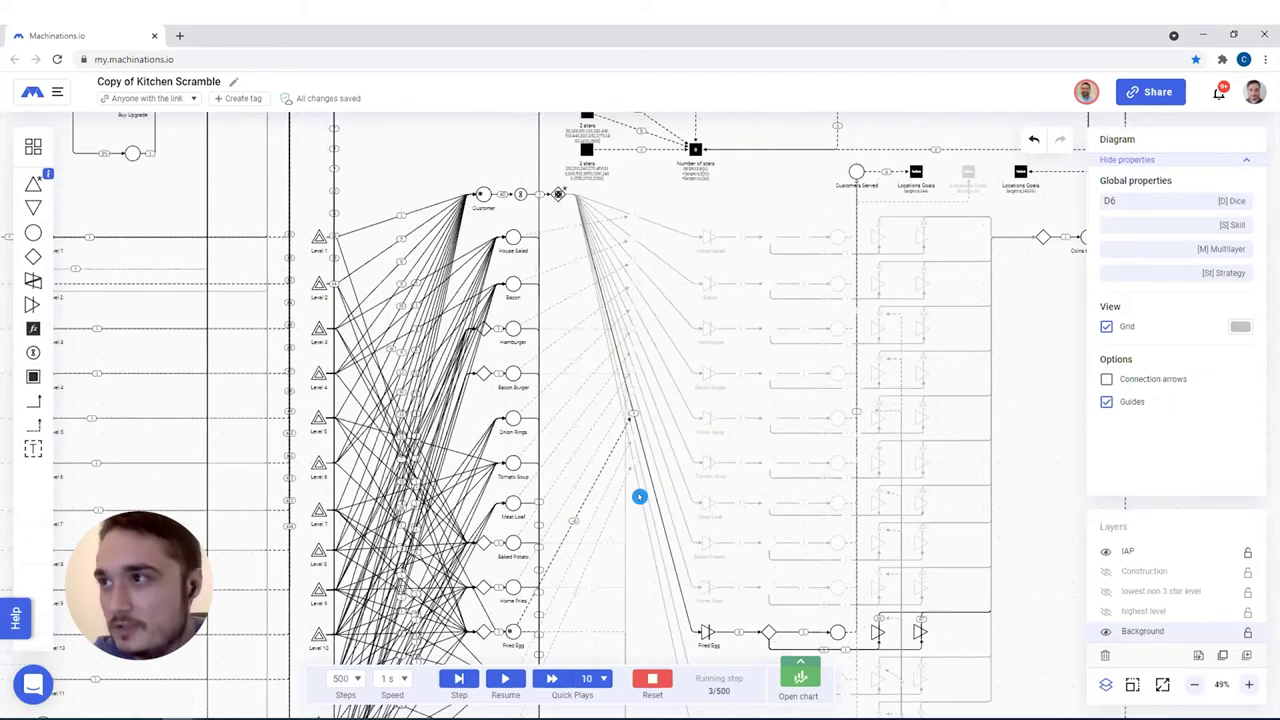
scroll(563, 495, up, 8)
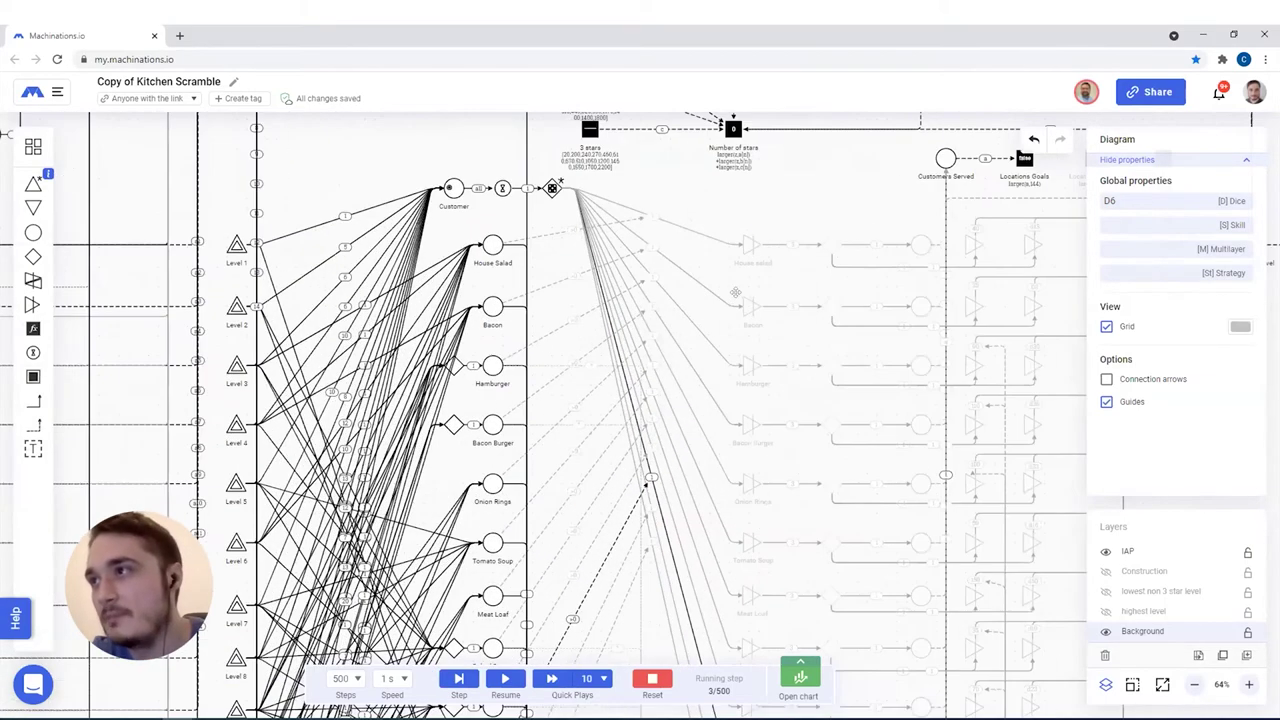
scroll(648, 352, up, 2)
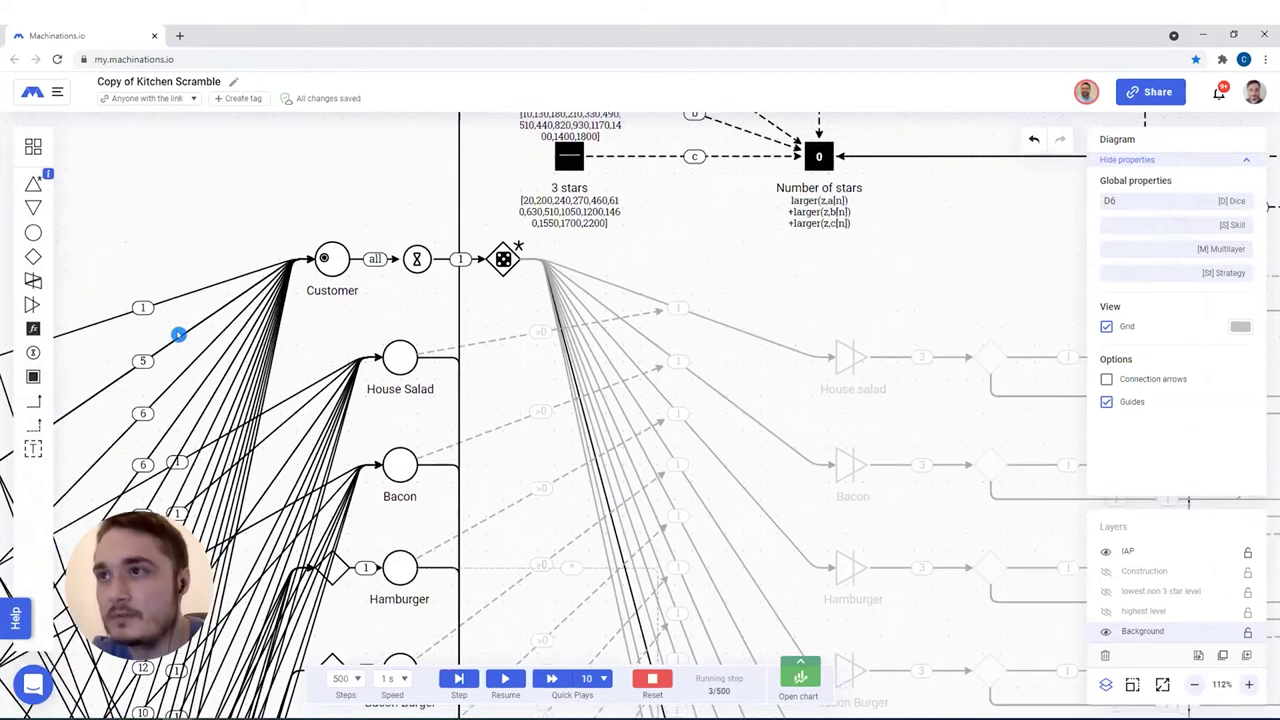
click(458, 680)
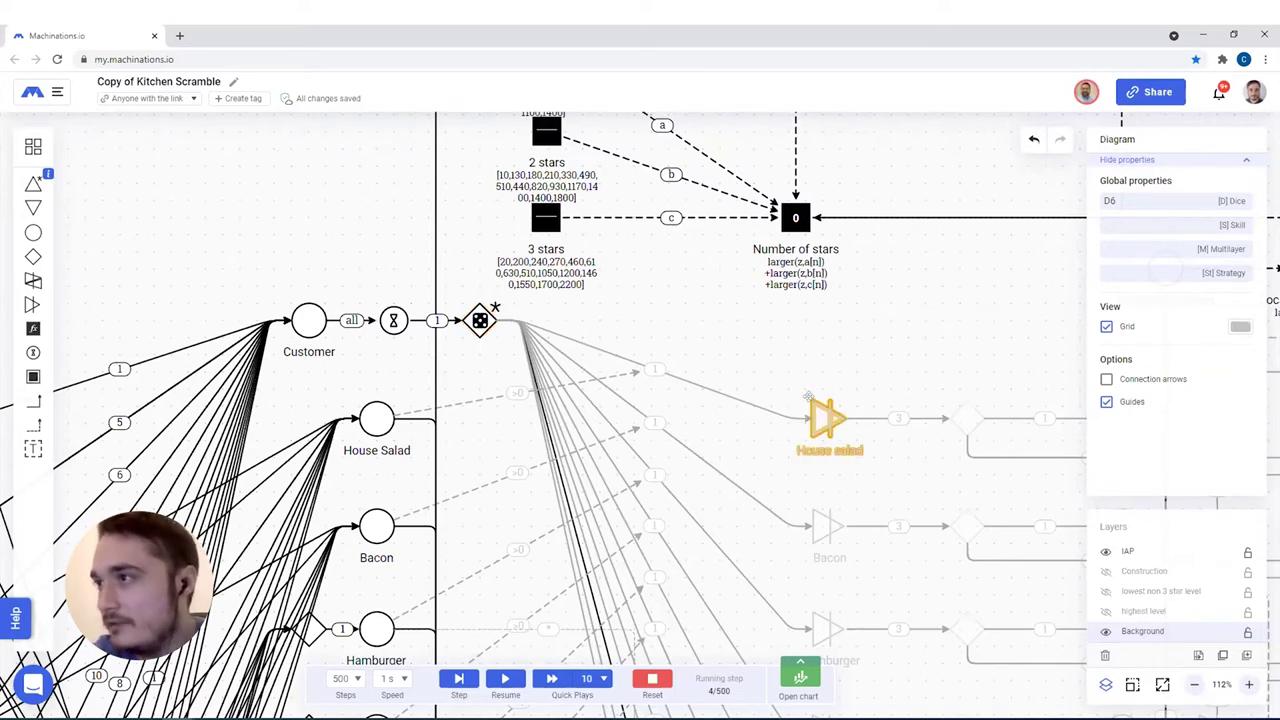
Advance the simulation to step 5 and follow the Fried Egg row from its converter to its pool and two reward sources
scroll(806, 502, down, 9)
scroll(806, 502, up, 5)
scroll(806, 502, up, 3)
scroll(806, 502, down, 7)
scroll(854, 514, right, 1)
scroll(448, 537, right, 5)
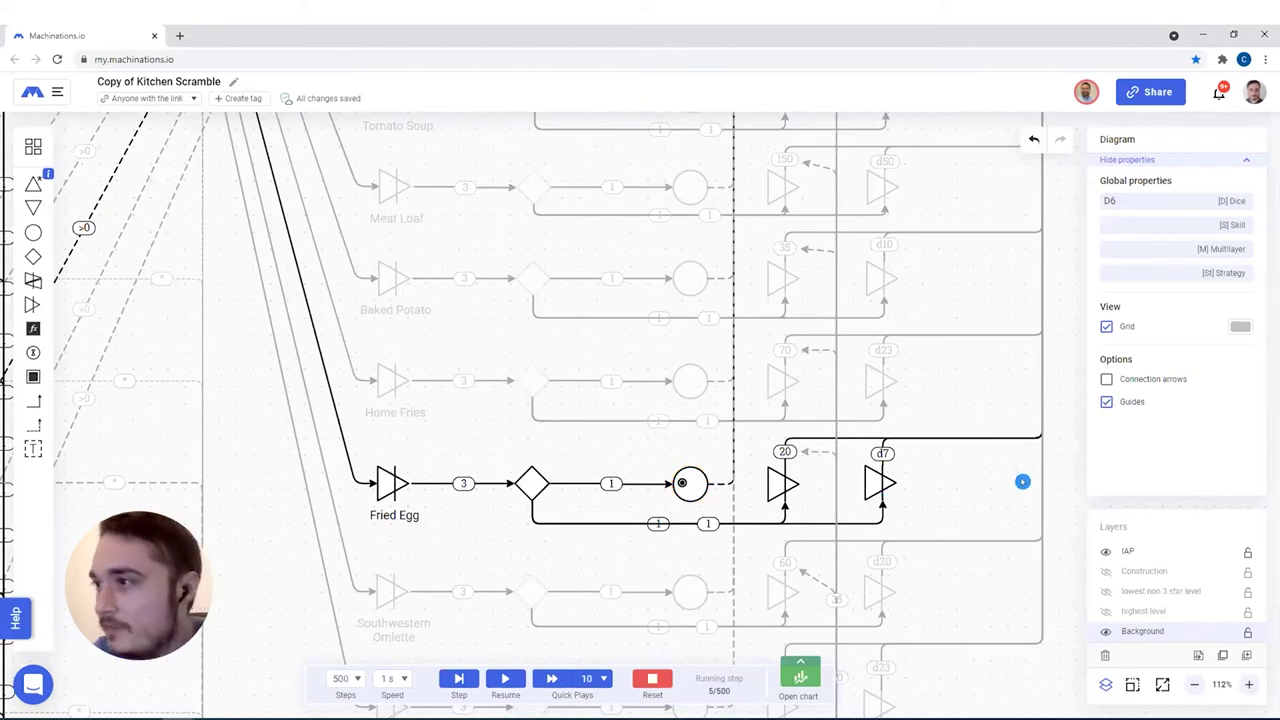
scroll(800, 520, right, 2)
scroll(800, 520, up, 1)
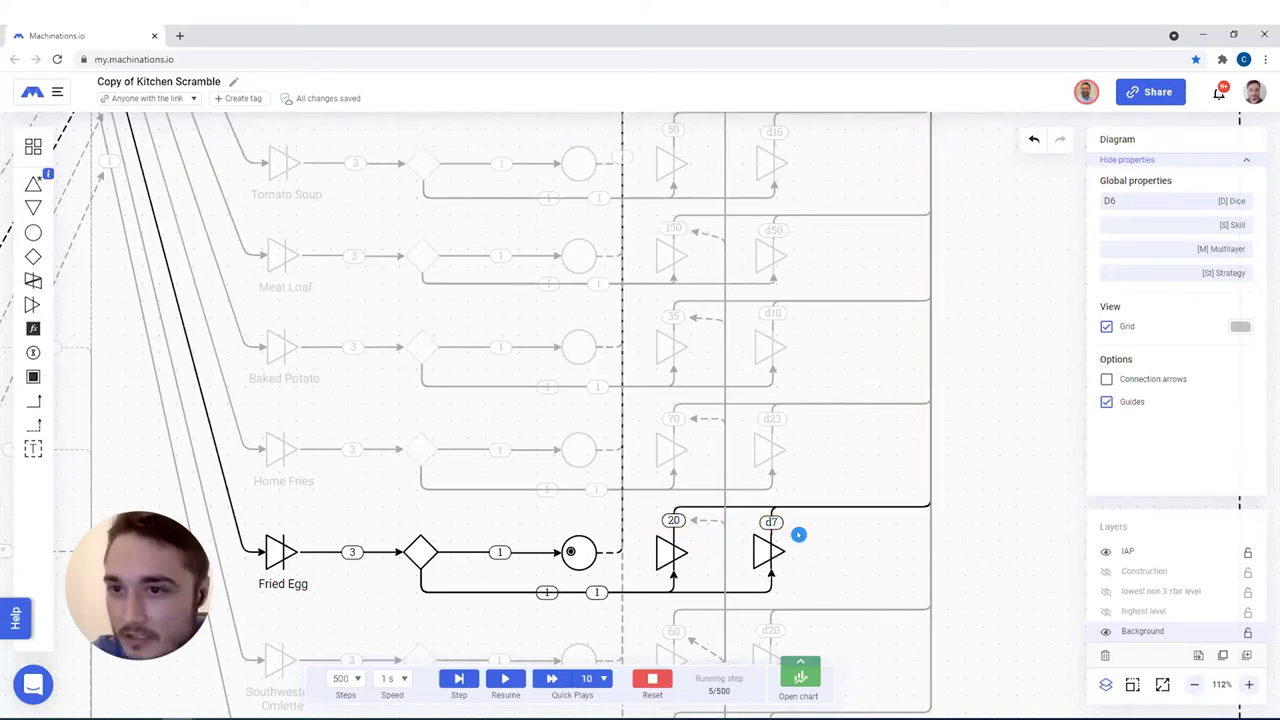
Follow the Fried Egg reward connections to the "Coins this level" pool and inspect that pool's properties
scroll(940, 220, right, 5)
scroll(817, 440, up, 5)
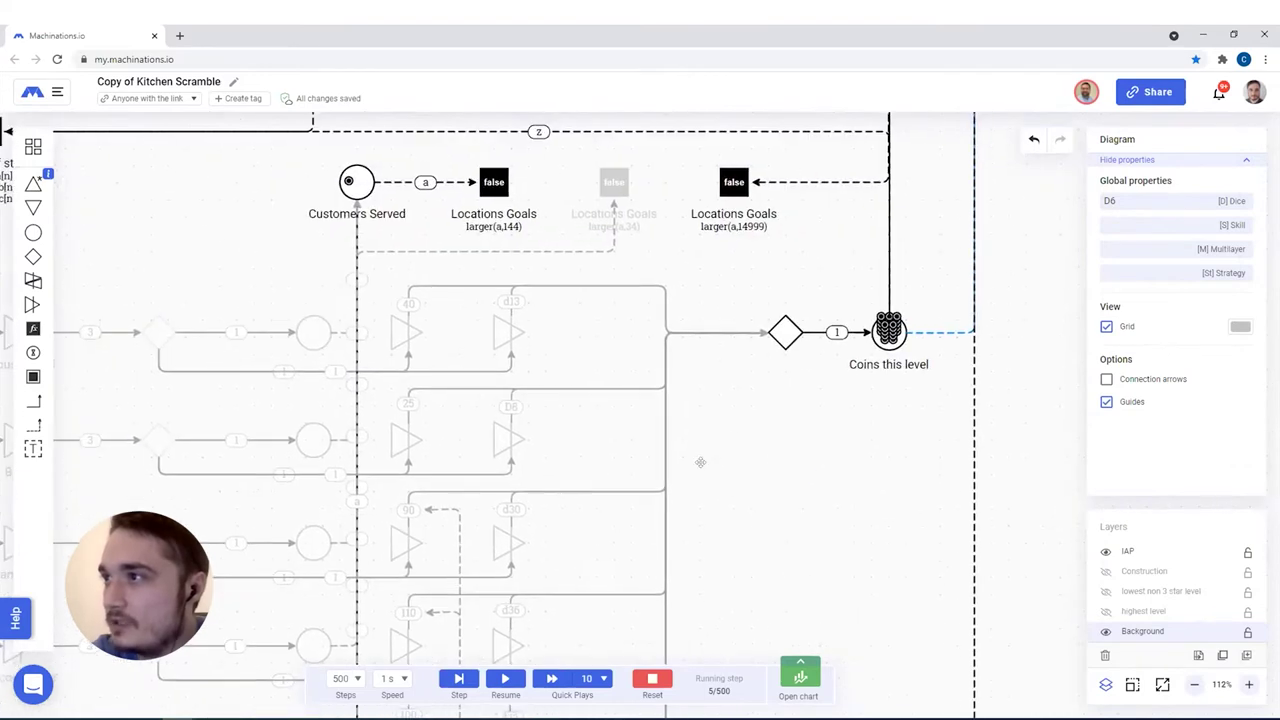
scroll(700, 462, right, 3)
scroll(700, 462, up, 2)
click(815, 377)
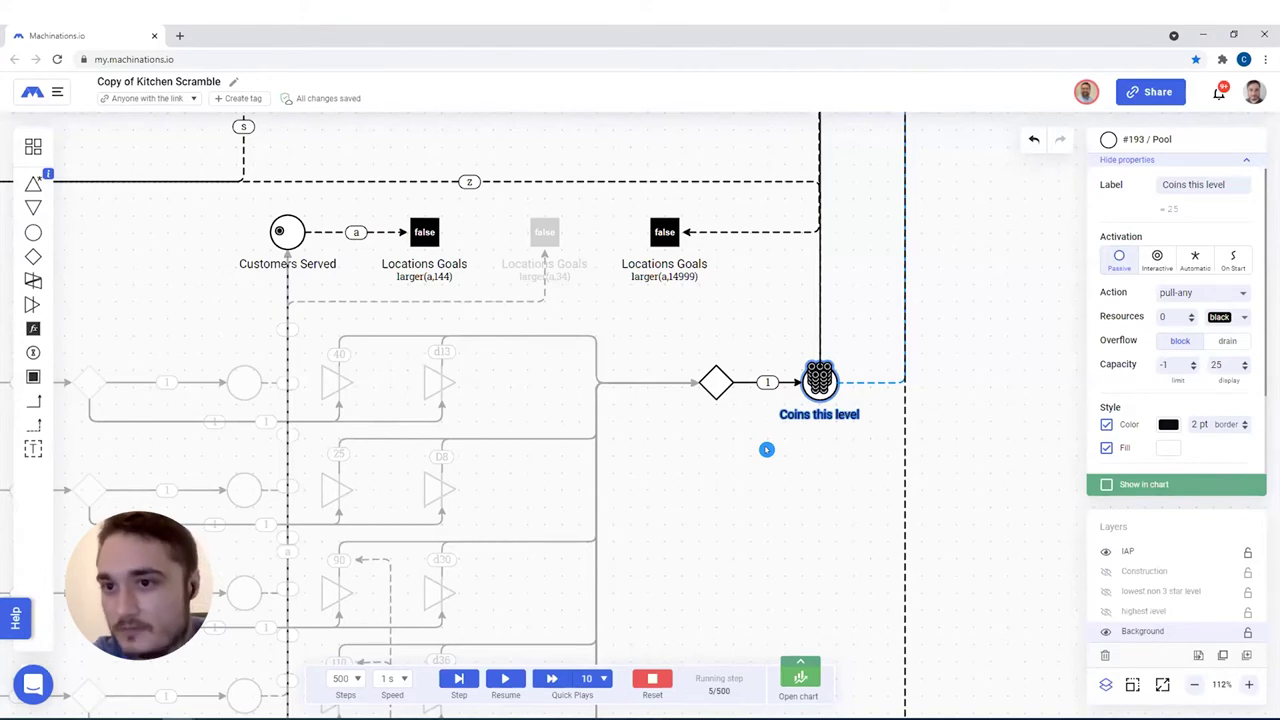
Clear the pool selection and examine the Number of stars register with its incoming star, level and coin connections
scroll(600, 297, up, 5)
scroll(600, 297, left, 3)
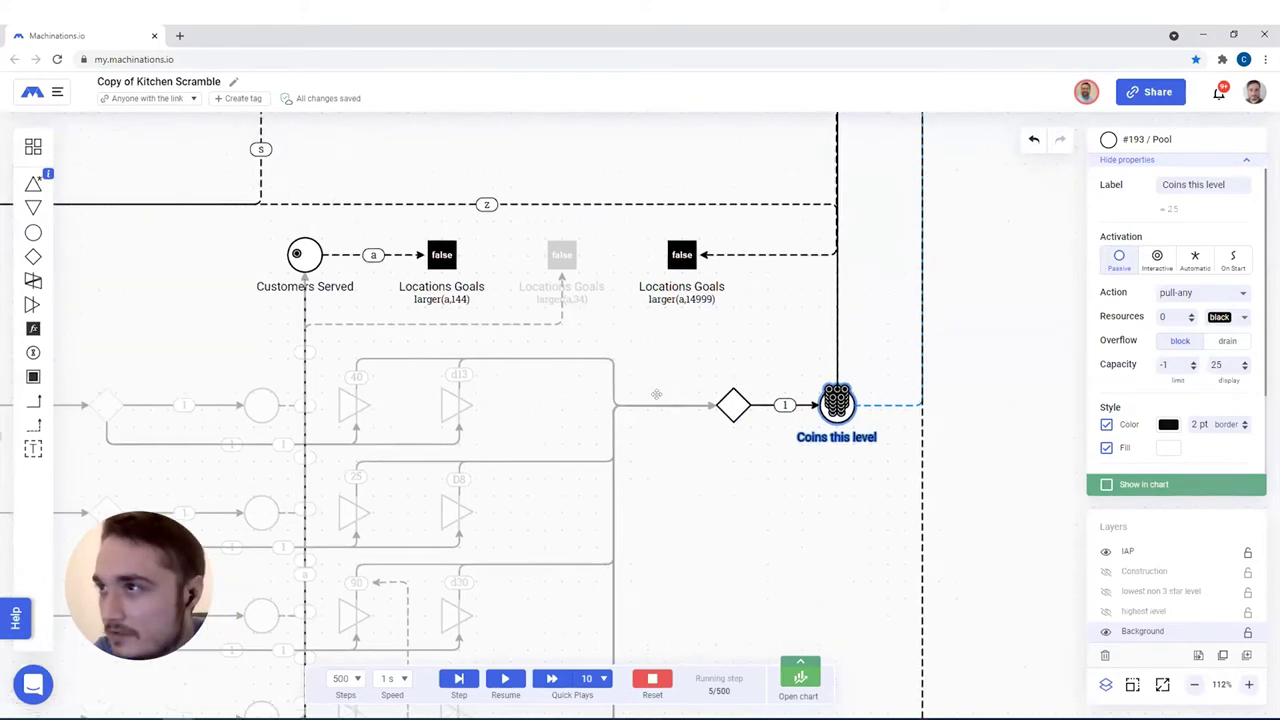
click(503, 363)
scroll(635, 442, up, 3)
scroll(635, 442, left, 5)
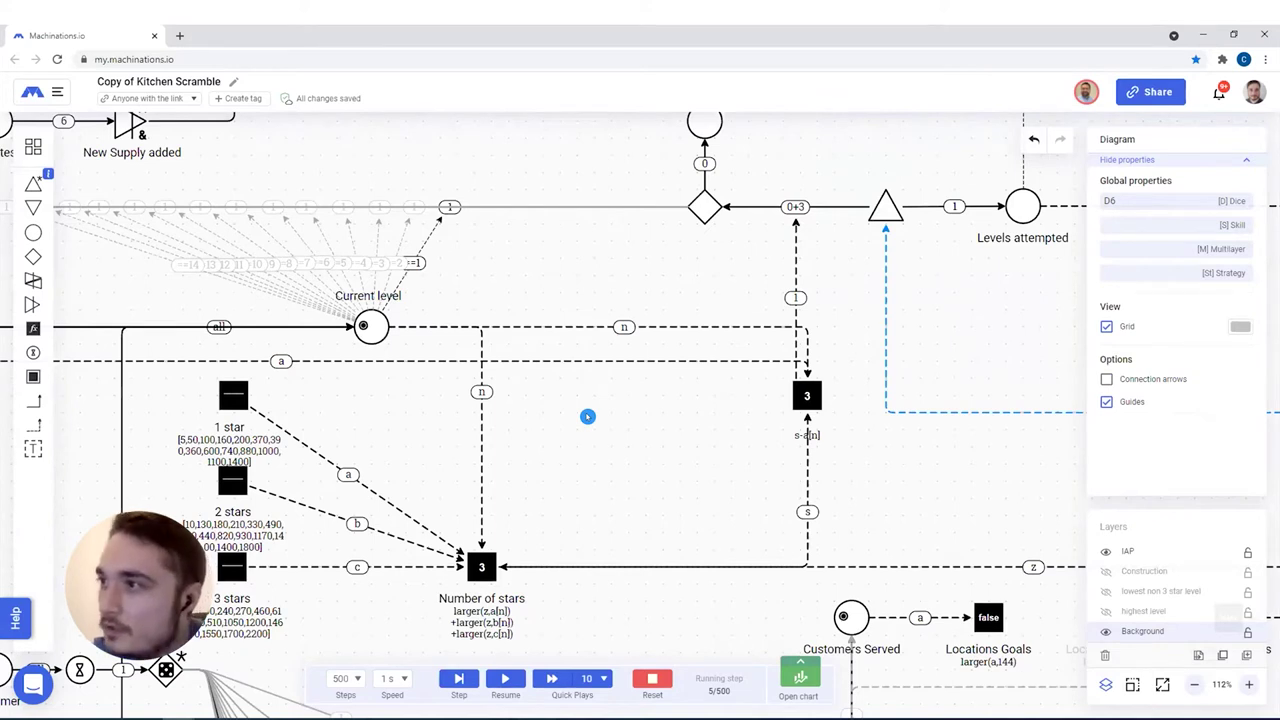
scroll(594, 420, down, 1)
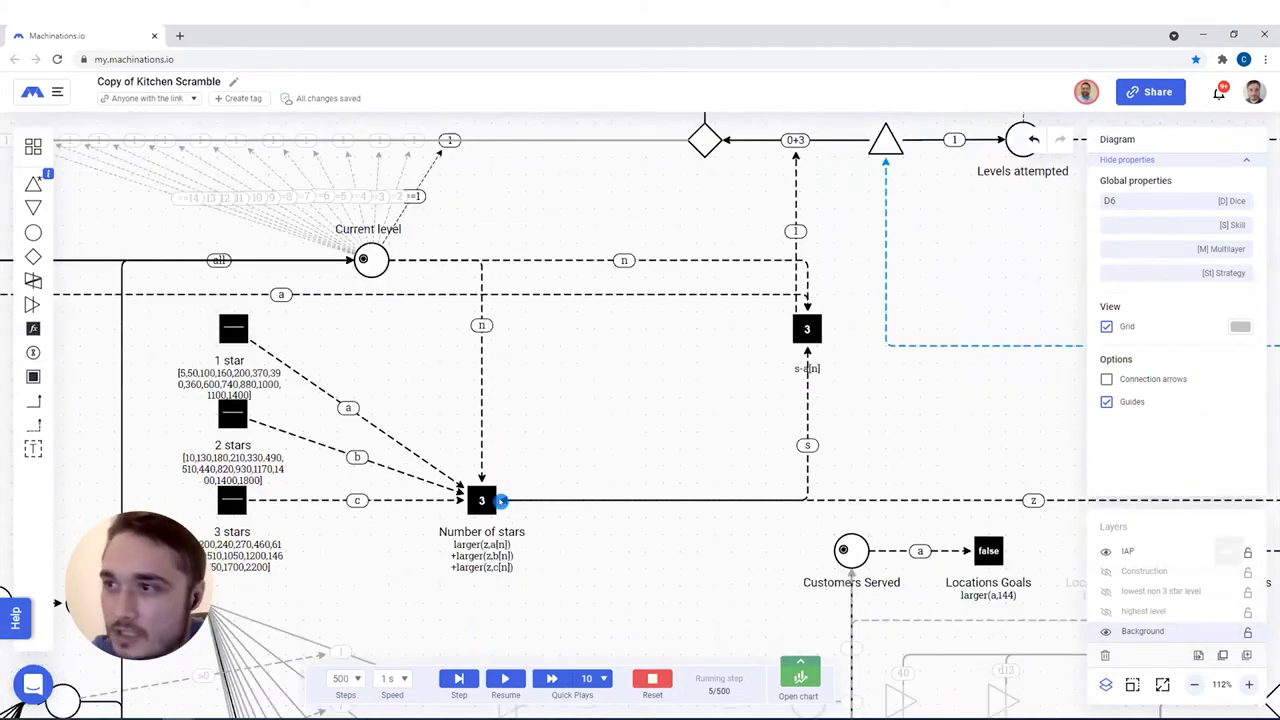
scroll(588, 448, up, 2)
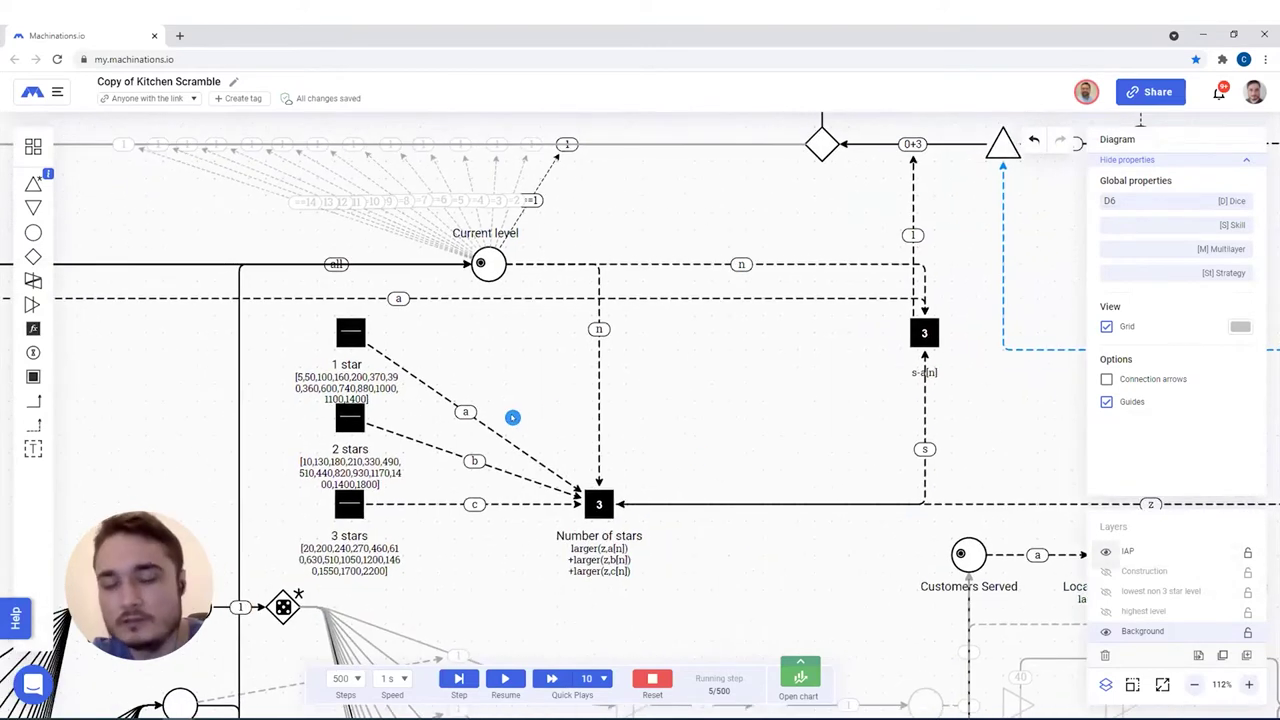
Inspect the 1 star, 2 stars and 3 stars registers and their per-level score threshold lists
scroll(514, 420, up, 3)
drag(486, 349, 654, 352)
click(421, 283)
click(410, 419)
click(414, 548)
drag(551, 517, 565, 497)
click(390, 349)
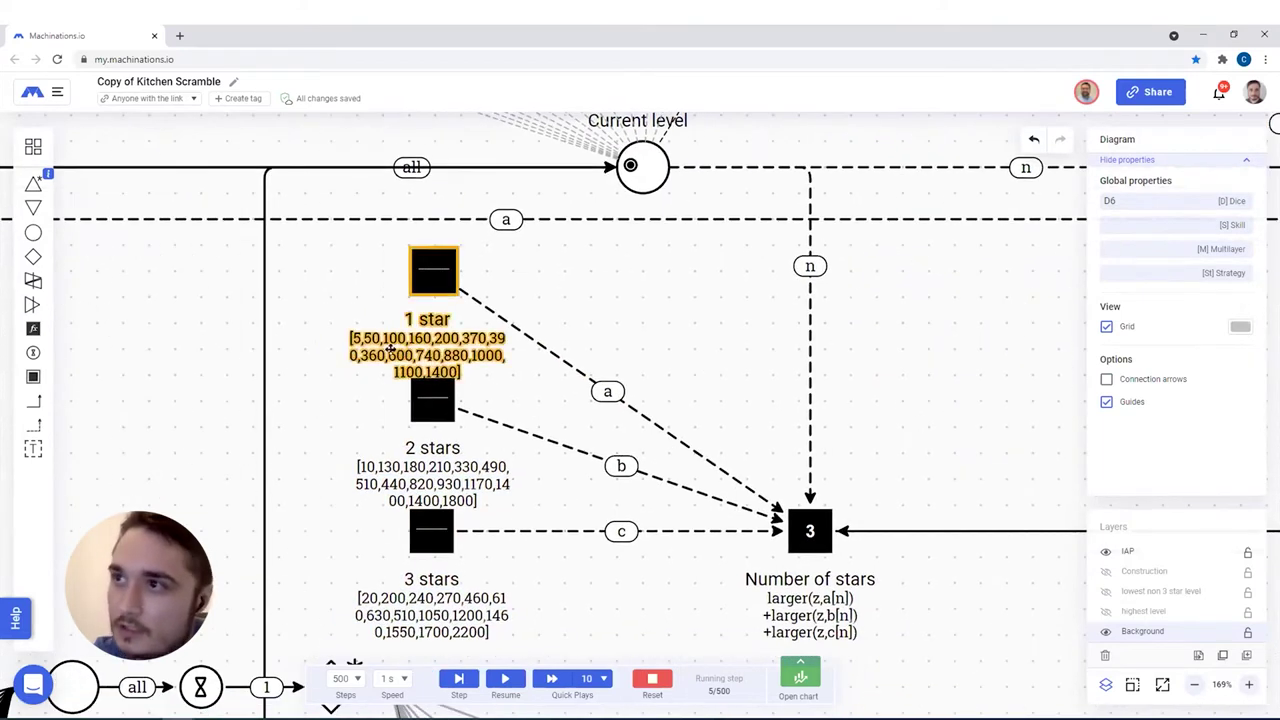
click(358, 388)
click(395, 470)
click(392, 596)
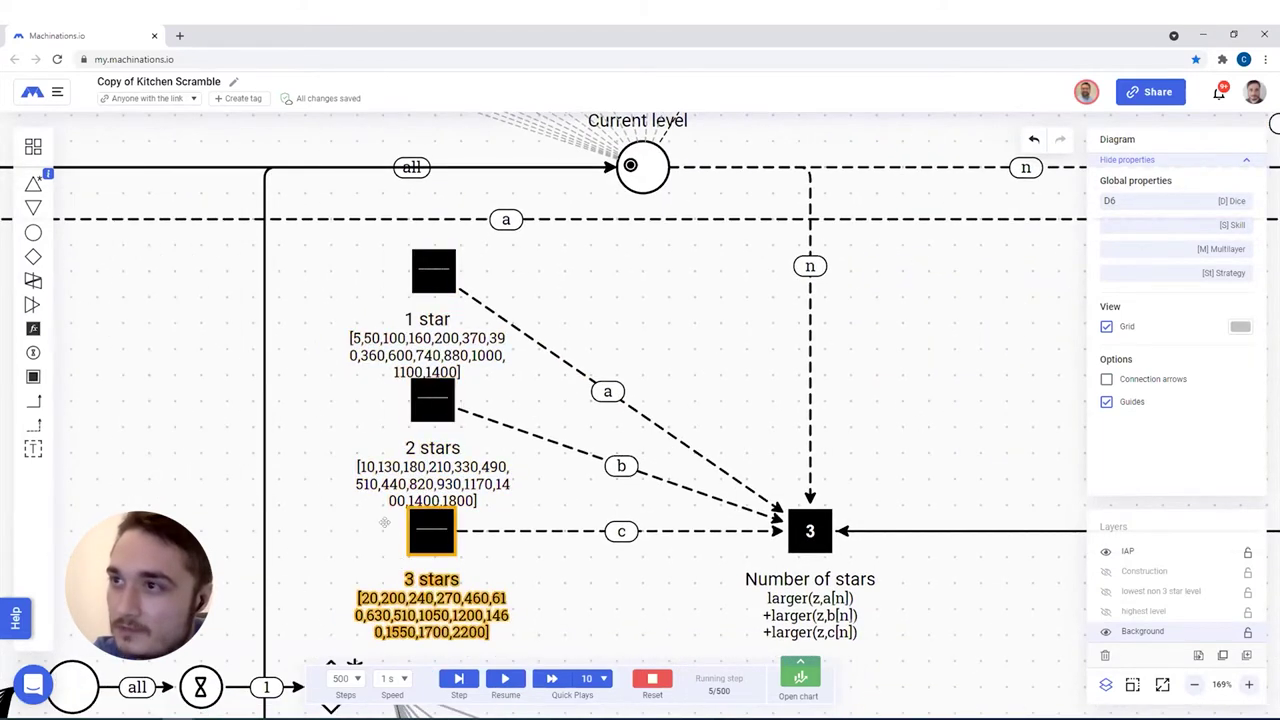
click(385, 522)
click(362, 366)
click(355, 350)
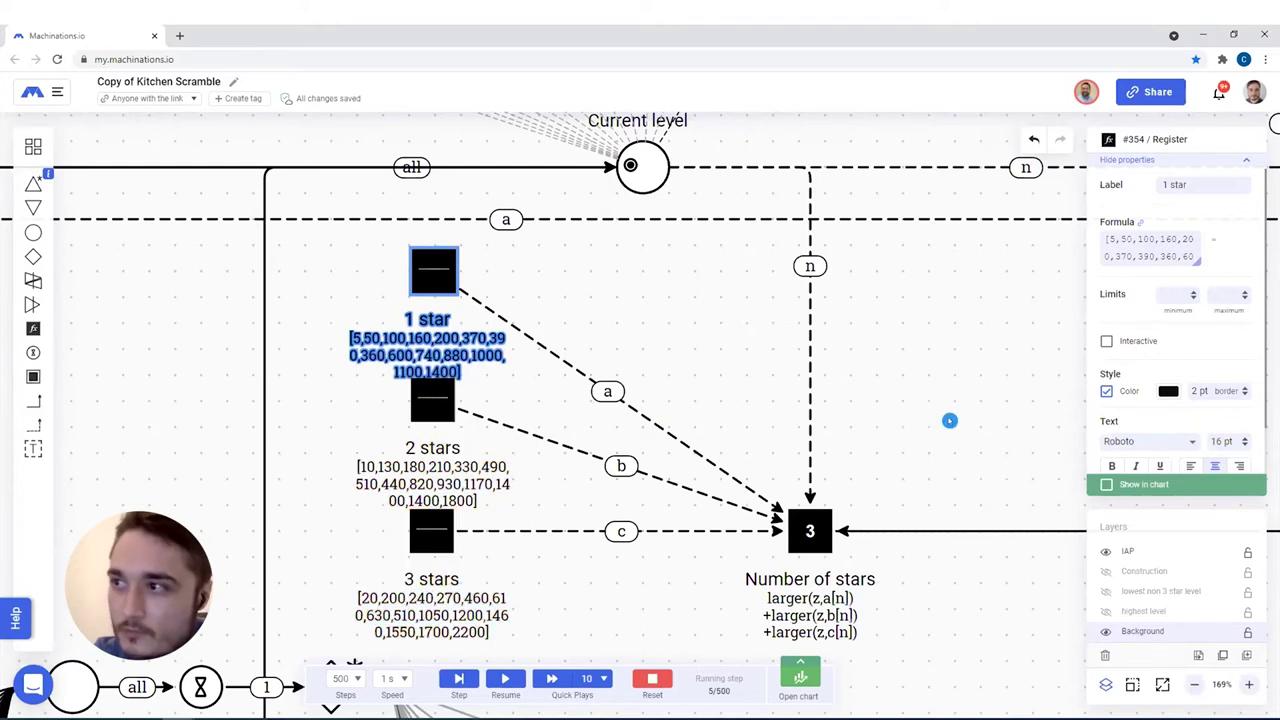
Trace the "z" connection between the "Coins this level" pool and the Number of stars register
scroll(949, 420, right, 15)
click(774, 374)
scroll(740, 331, right, 4)
scroll(740, 331, down, 2)
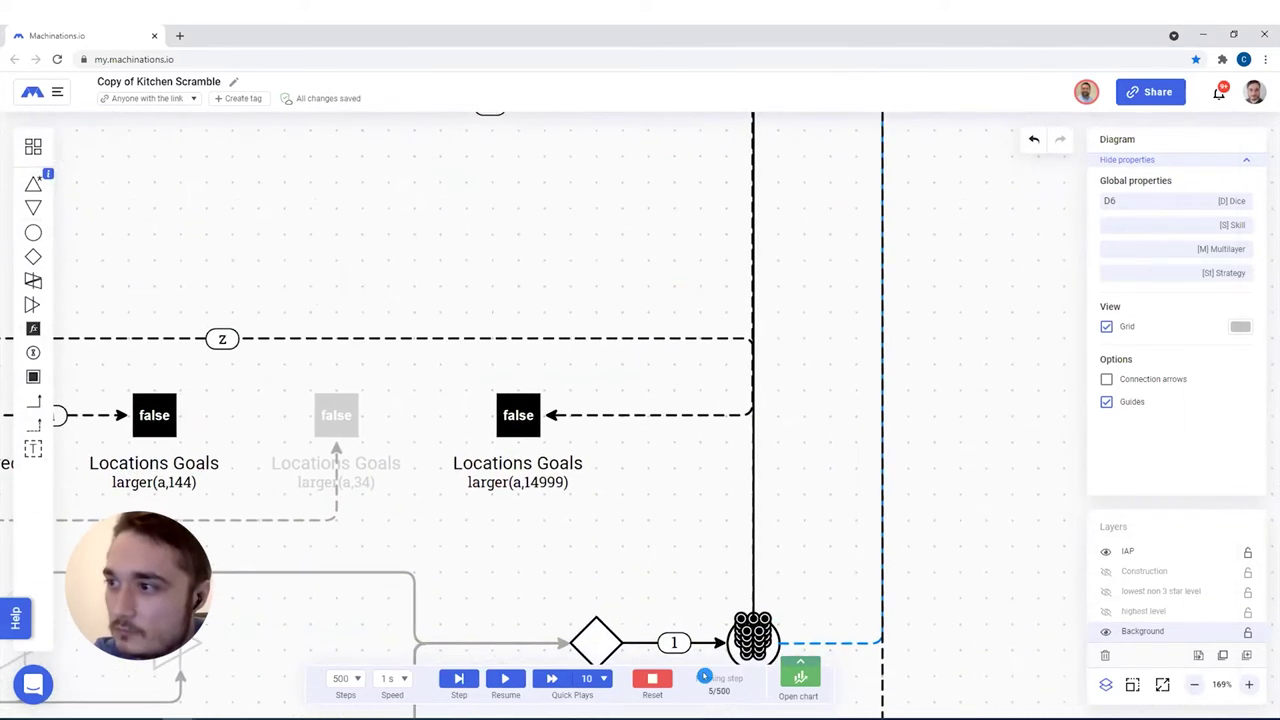
scroll(405, 351, left, 15)
scroll(405, 351, up, 2)
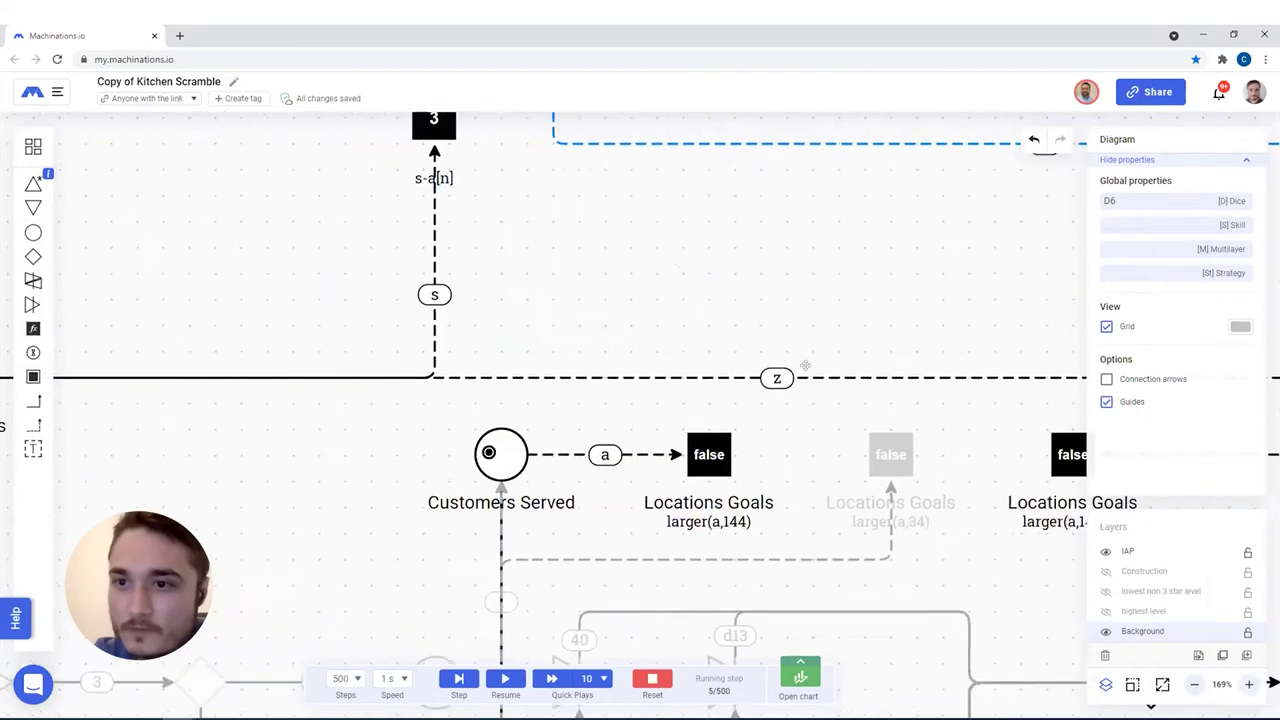
scroll(374, 366, left, 4)
click(352, 457)
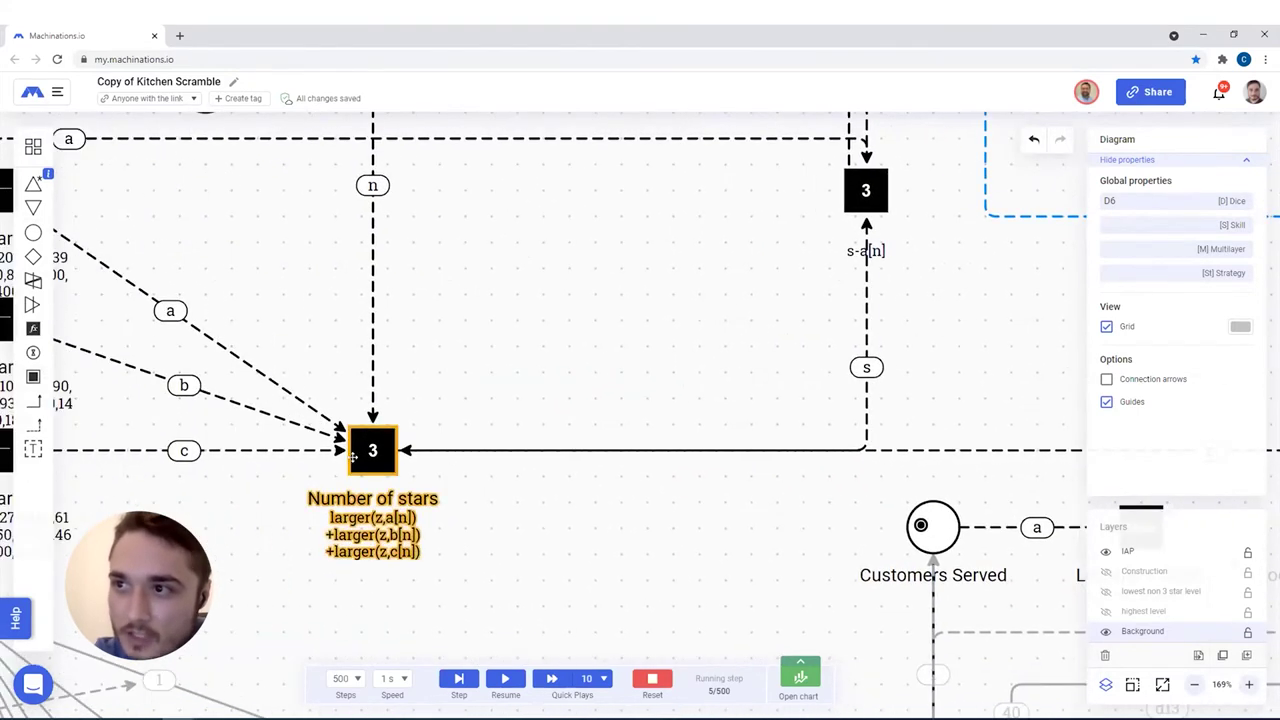
click(489, 390)
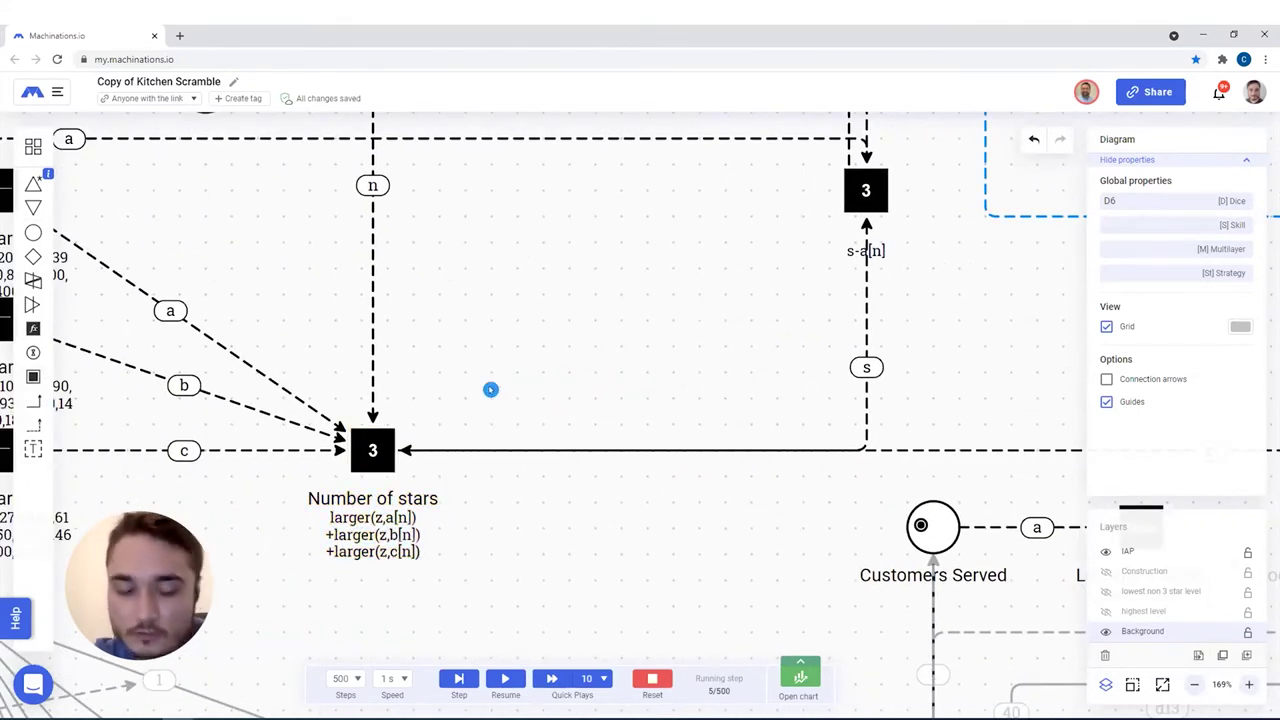
Trace how the "Coins this level" pool links to the main Coins pool and the source beside Levels attempted
scroll(535, 376, down, 5)
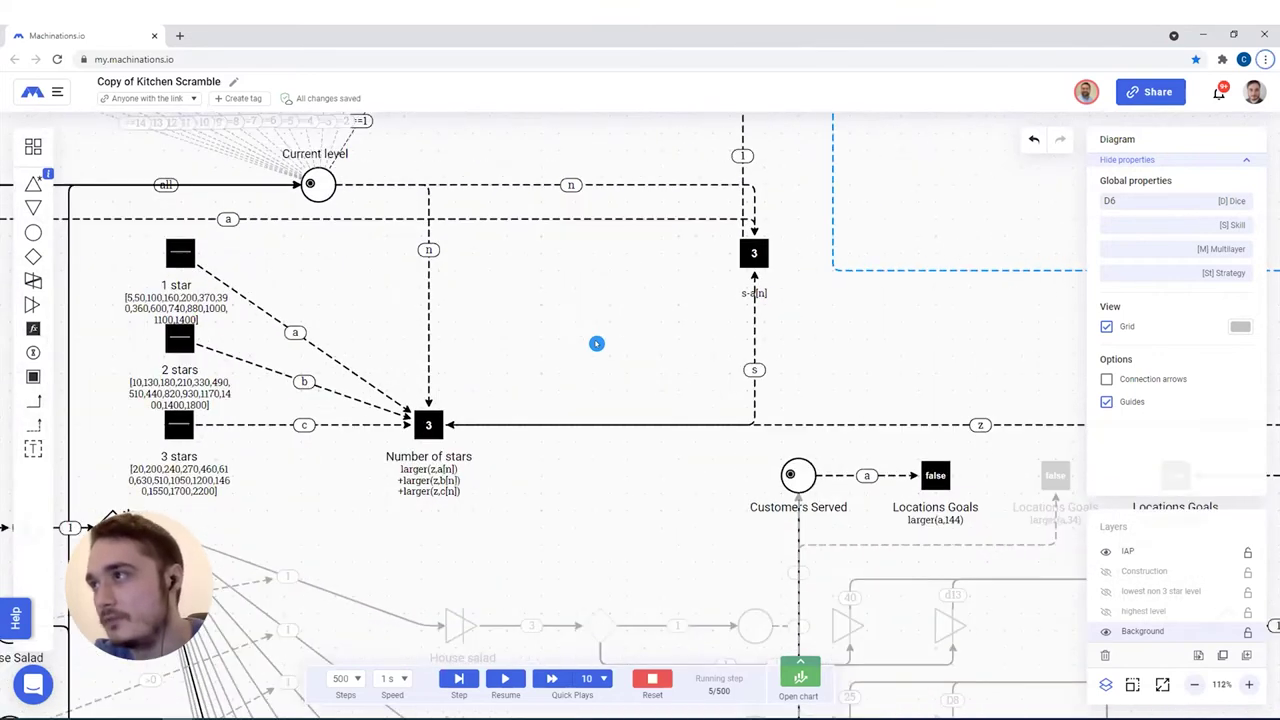
scroll(596, 343, down, 5)
scroll(749, 508, right, 5)
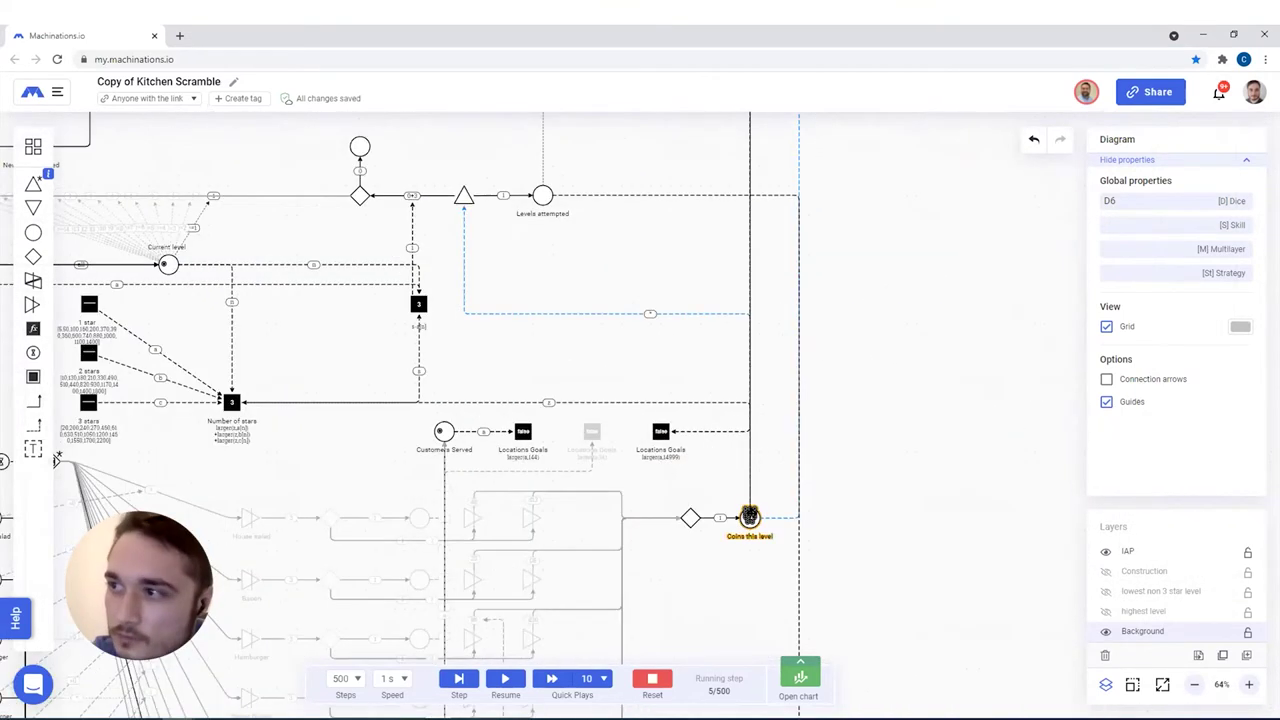
scroll(749, 516, up, 5)
scroll(749, 516, left, 3)
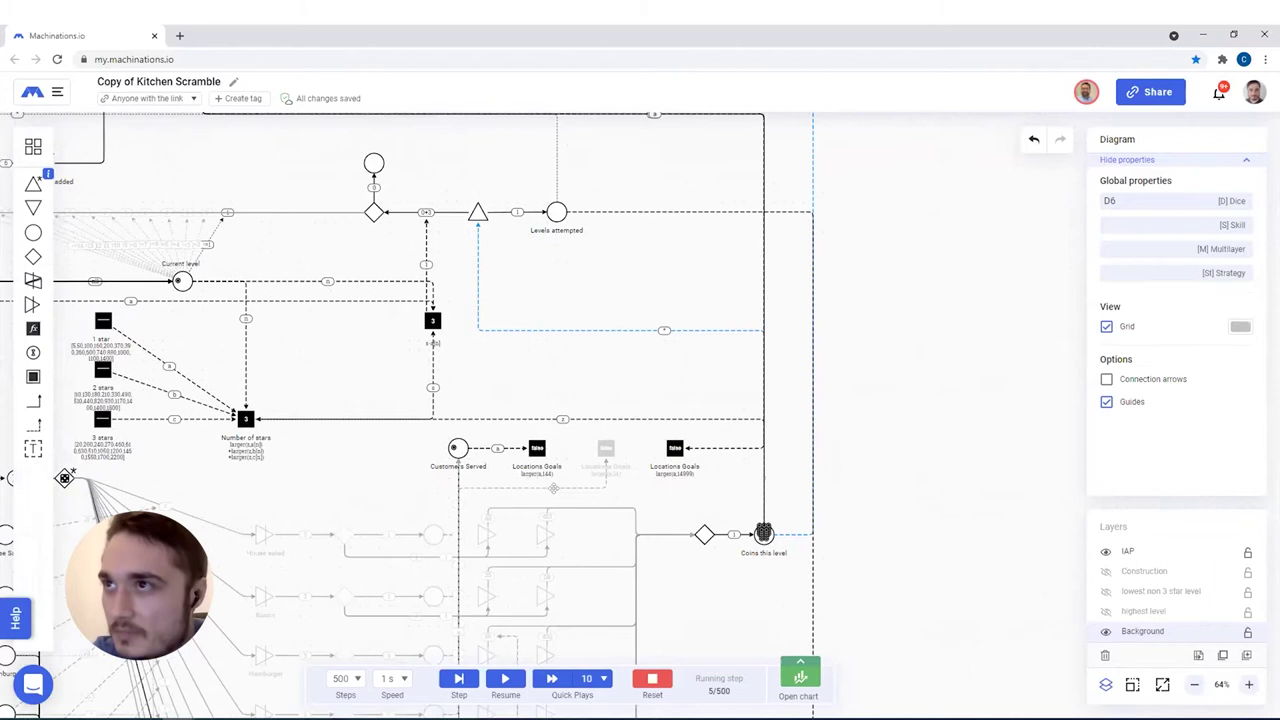
scroll(337, 224, up, 1)
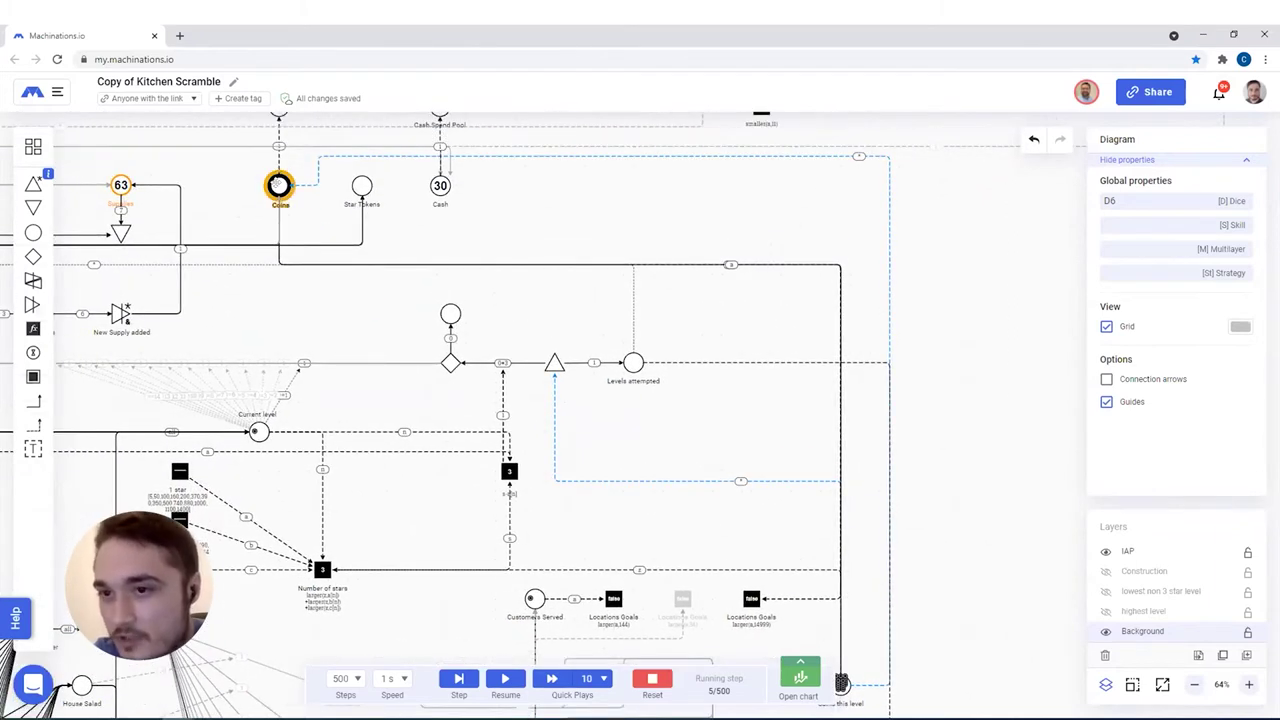
scroll(706, 371, down, 3)
scroll(706, 371, right, 2)
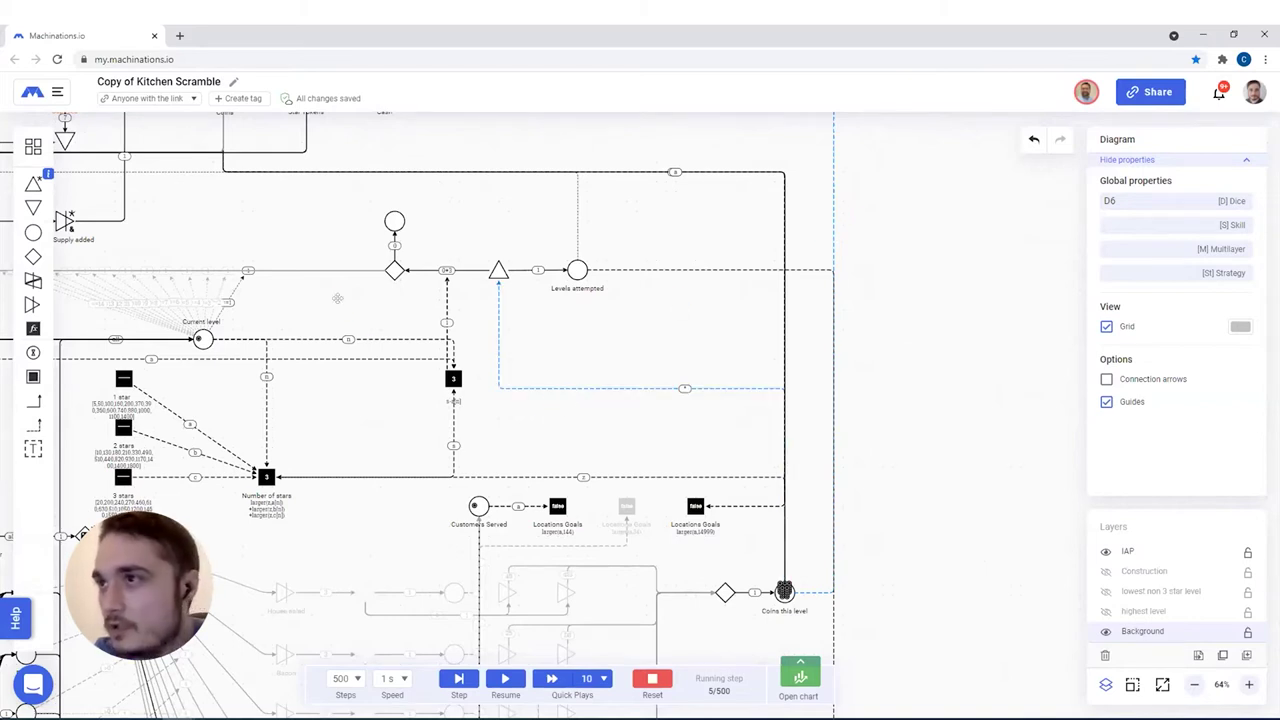
Examine the Best score level 1 and 2 pools together with their linked Coins and Cash reward pools
scroll(627, 297, left, 5)
scroll(266, 321, left, 10)
scroll(266, 321, down, 3)
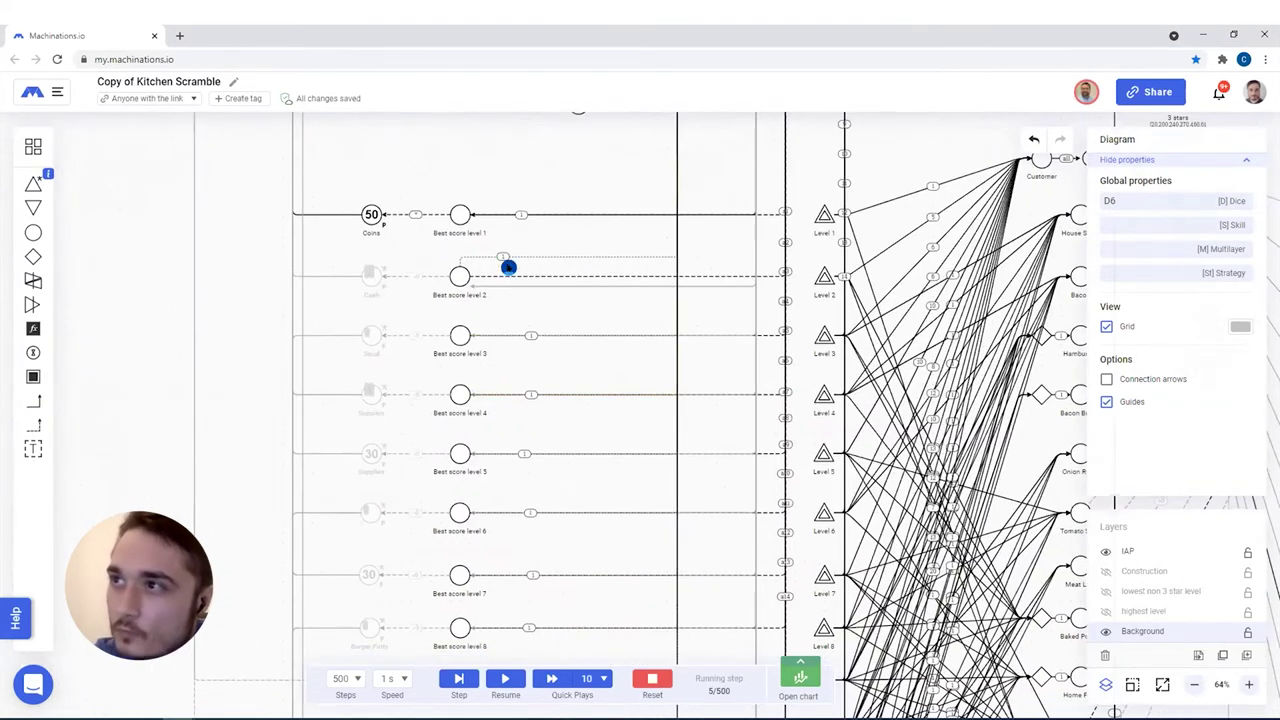
click(489, 272)
scroll(494, 210, up, 5)
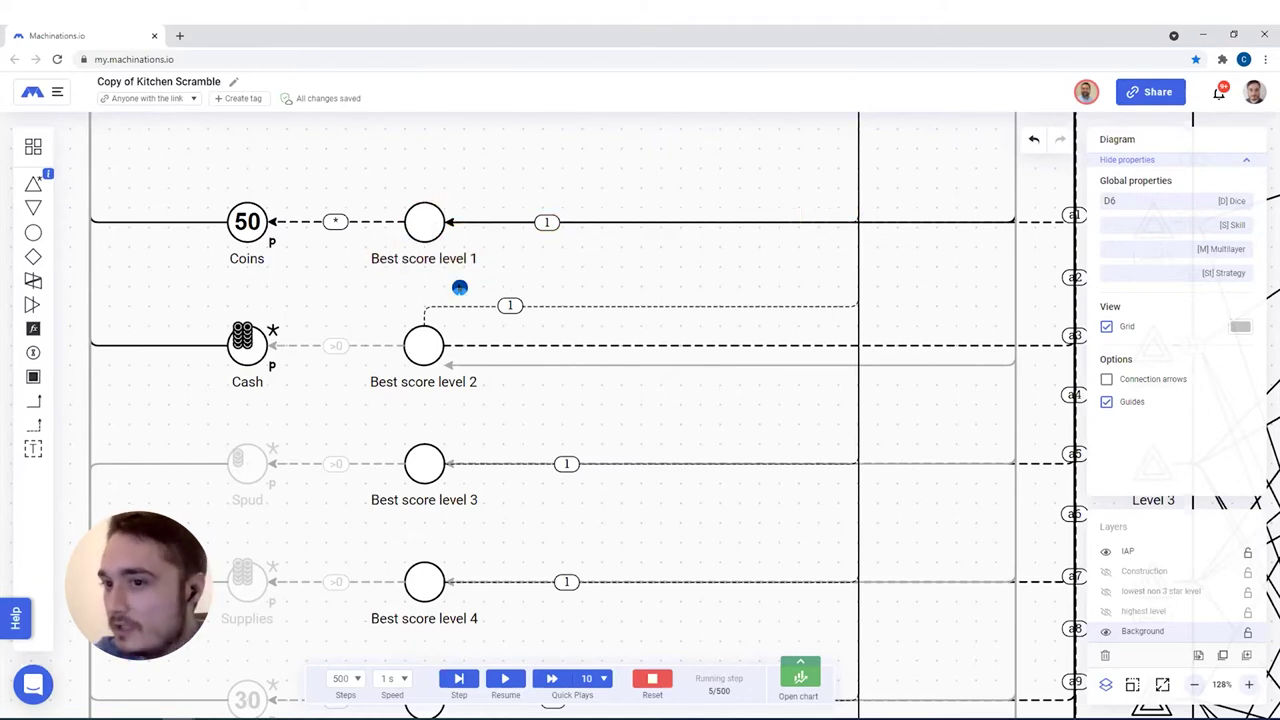
Advance the simulation one more step and check the Best score level 1 pool and its Coins reward
scroll(474, 320, up, 2)
key(ctrl+Right)
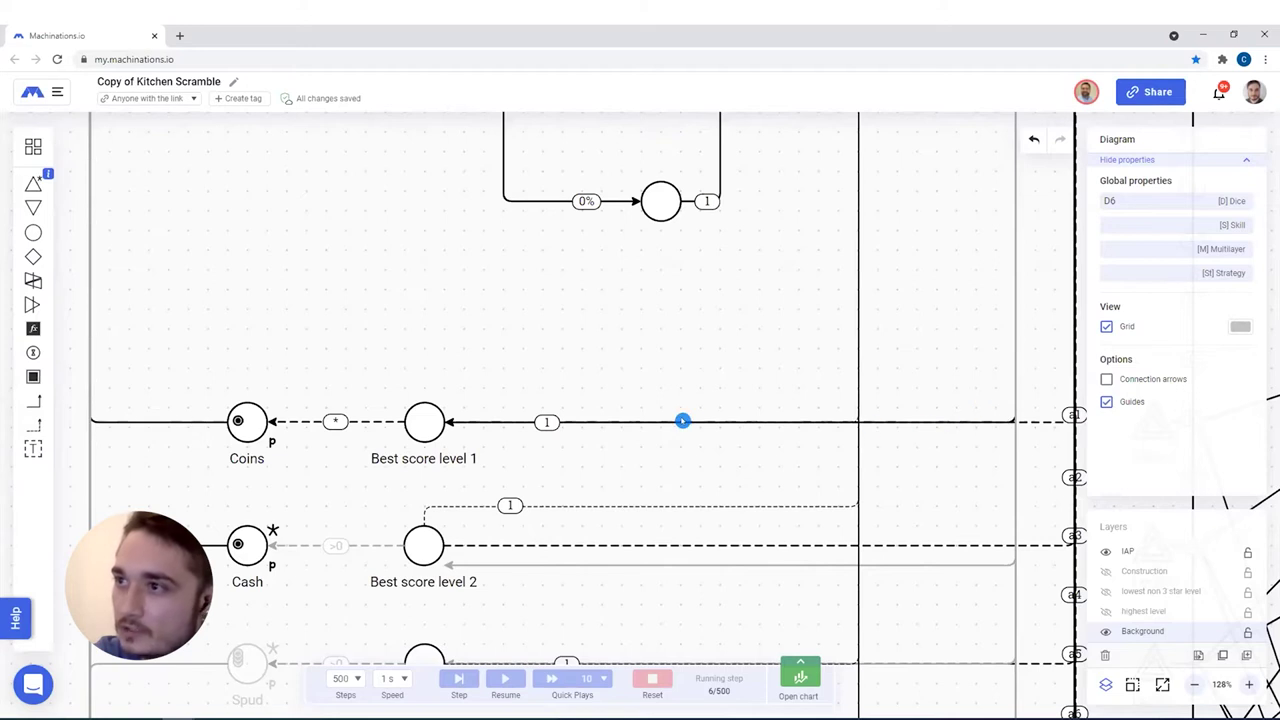
click(416, 414)
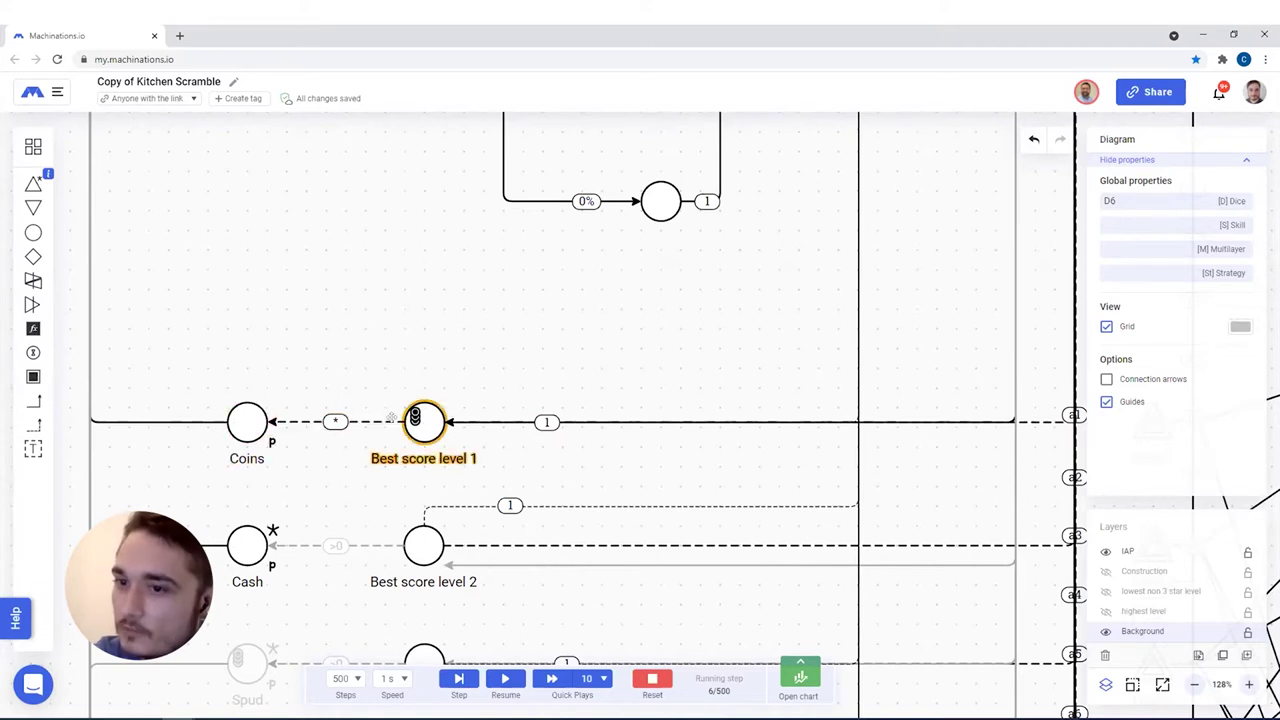
Review the rewards tied to the Best score pools from level 1 through level 11
scroll(265, 362, up, 5)
scroll(268, 363, down, 4)
scroll(268, 363, down, 15)
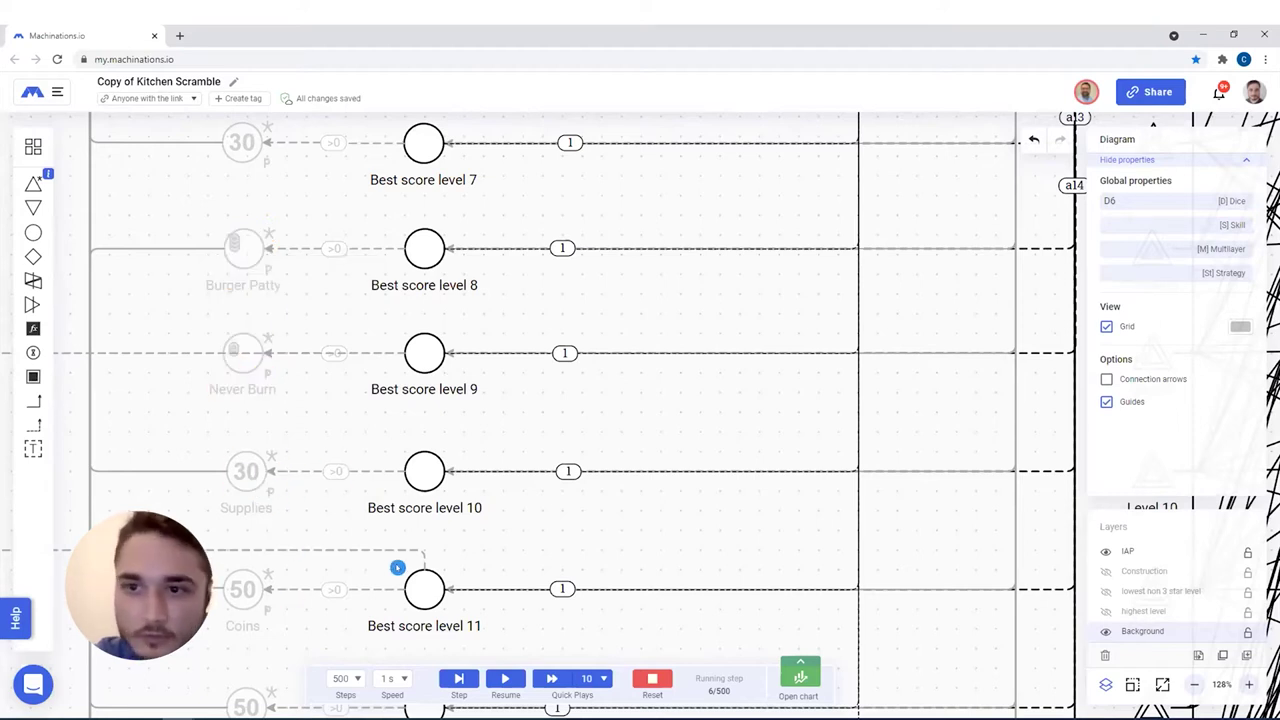
scroll(397, 568, up, 5)
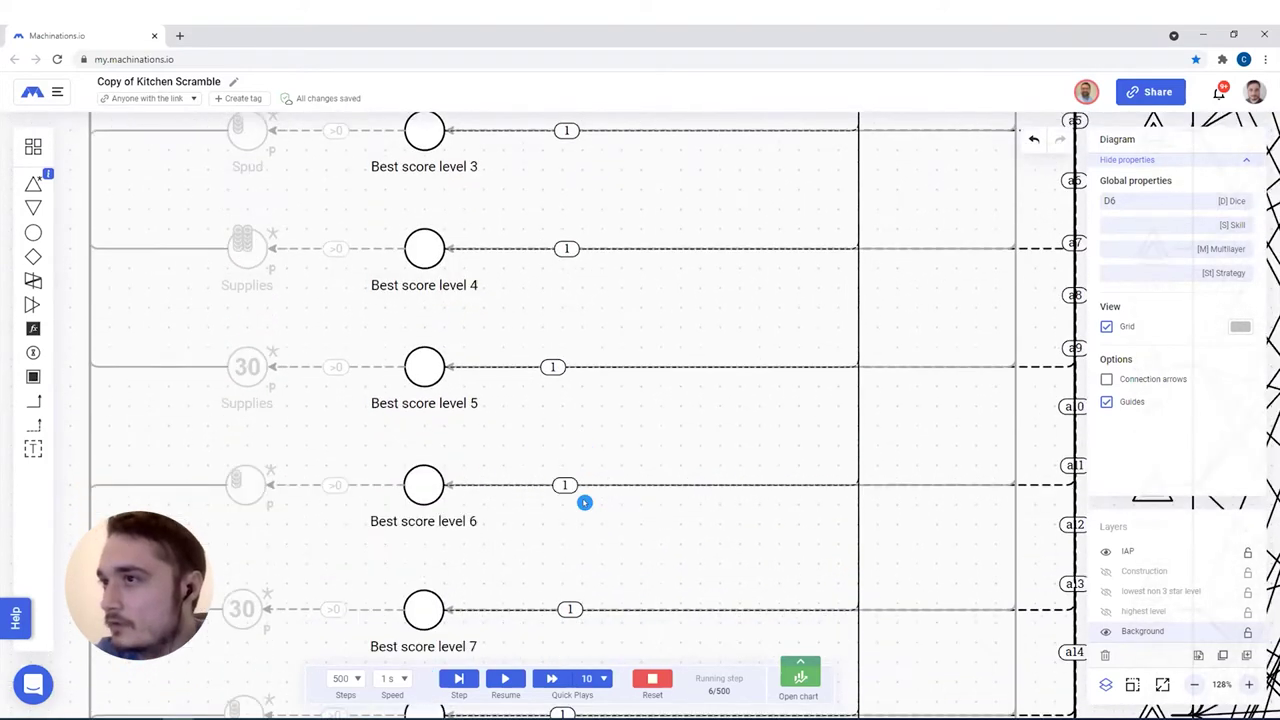
scroll(584, 502, up, 4)
Return to the player action section and check the Menu, Play highest level and Complete action nodes
scroll(584, 502, up, 4)
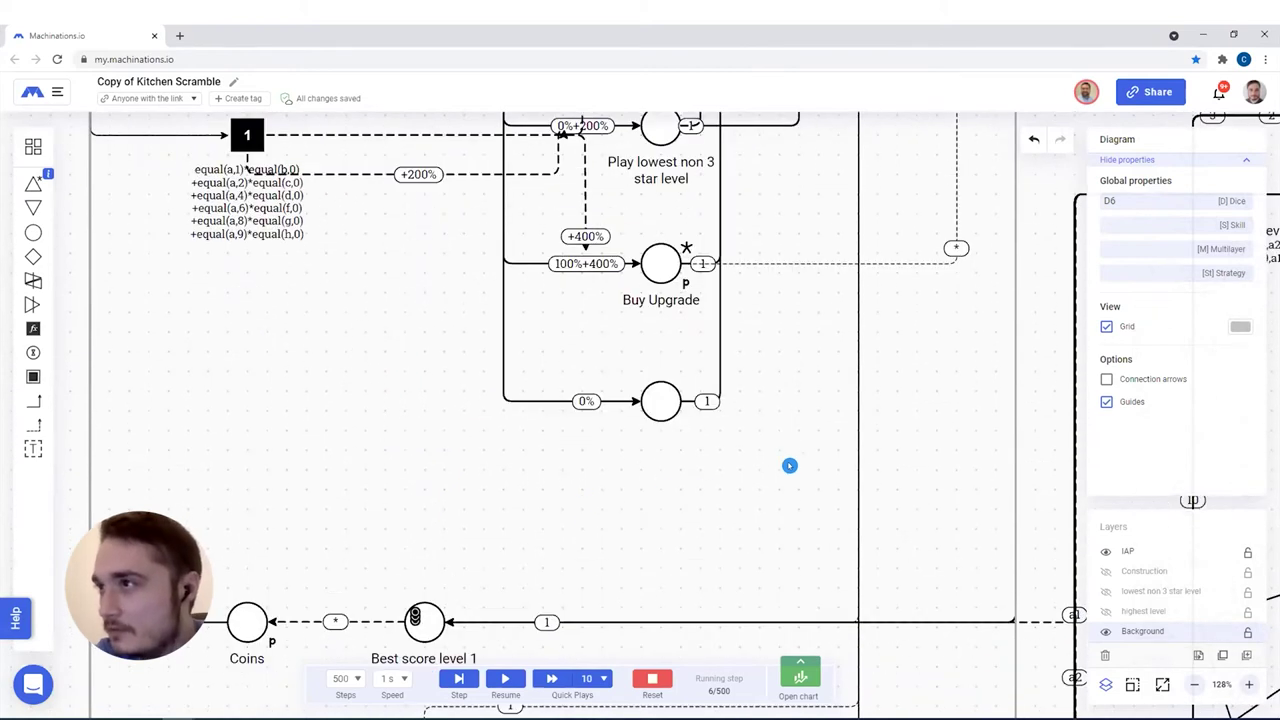
scroll(789, 465, up, 4)
scroll(760, 440, right, 5)
scroll(644, 407, left, 3)
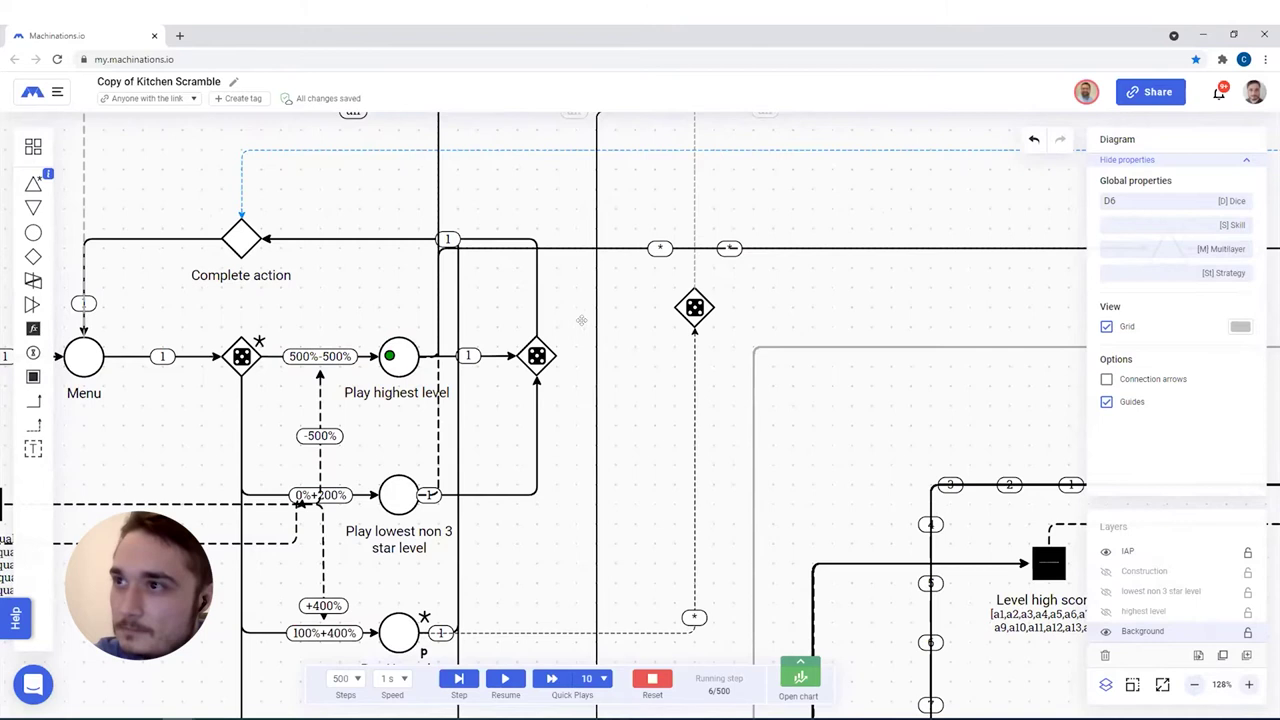
scroll(581, 320, left, 1)
scroll(581, 320, up, 1)
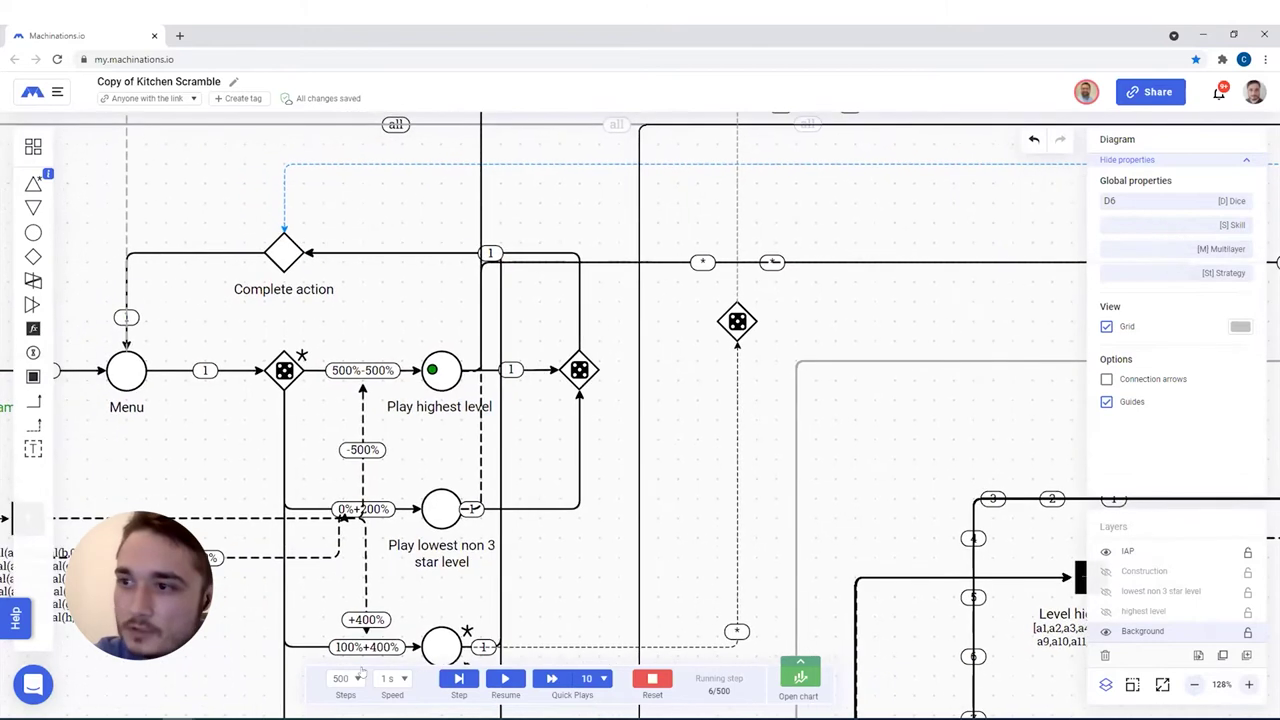
Advance the simulation one step and check the Menu pool and the register linked to the play and upgrade routes
click(460, 678)
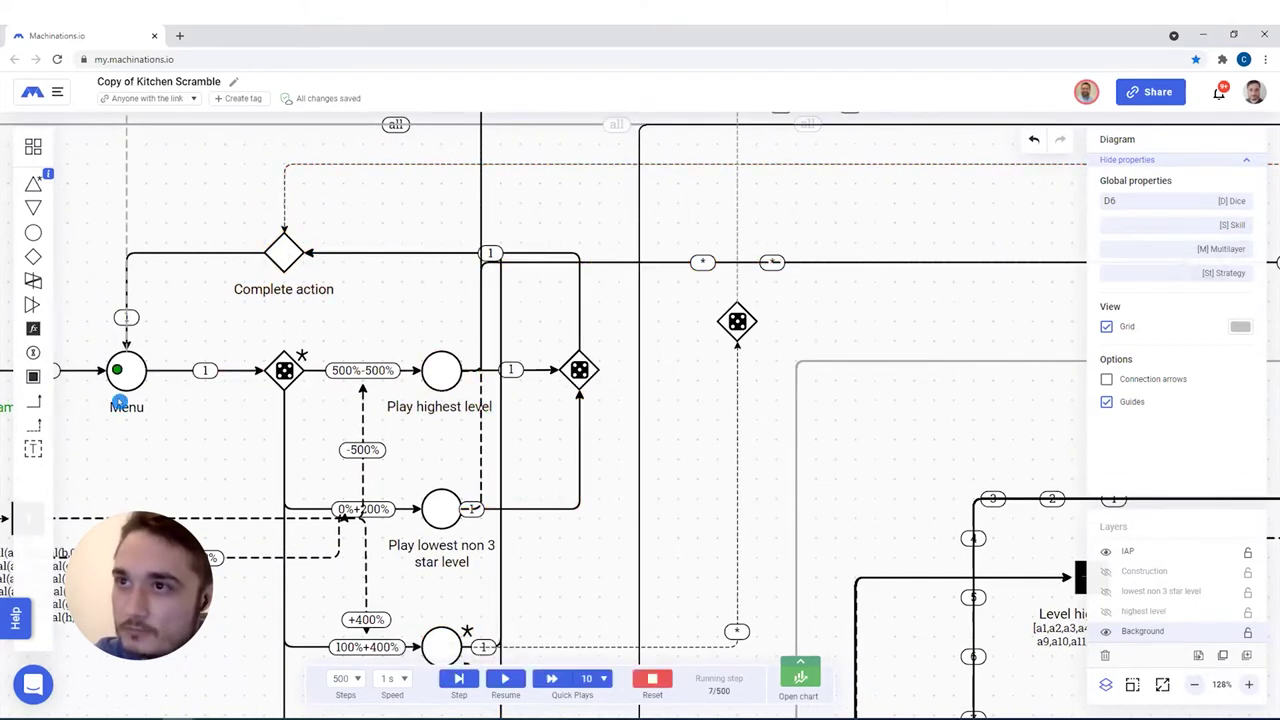
scroll(200, 394, left, 3)
scroll(293, 385, down, 2)
scroll(293, 385, right, 1)
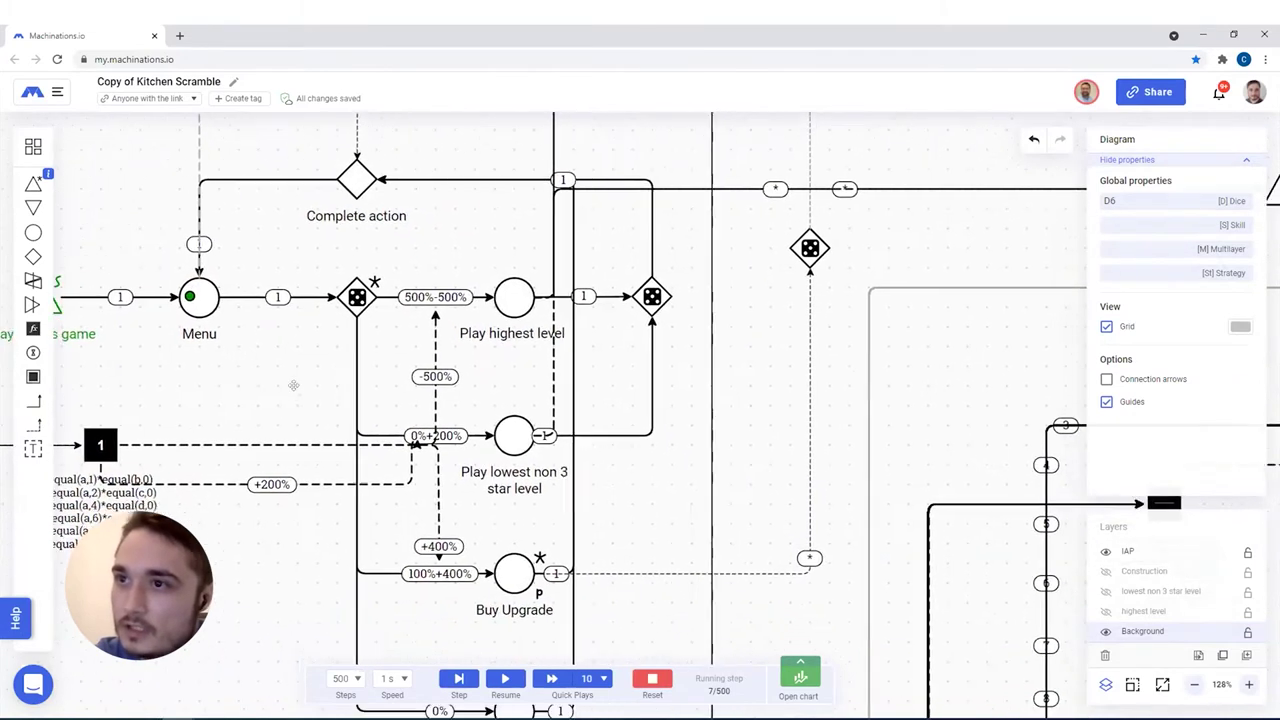
scroll(293, 385, left, 3)
scroll(293, 385, up, 1)
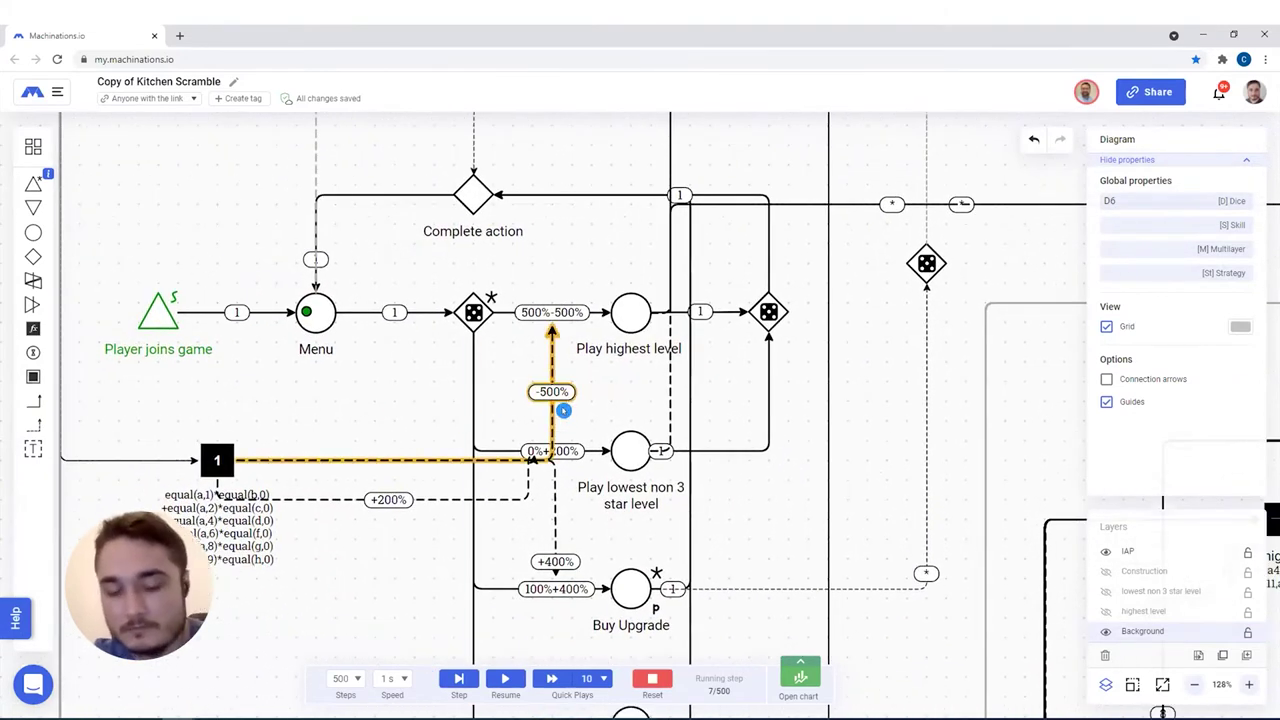
scroll(589, 413, down, 5)
scroll(726, 374, left, 1)
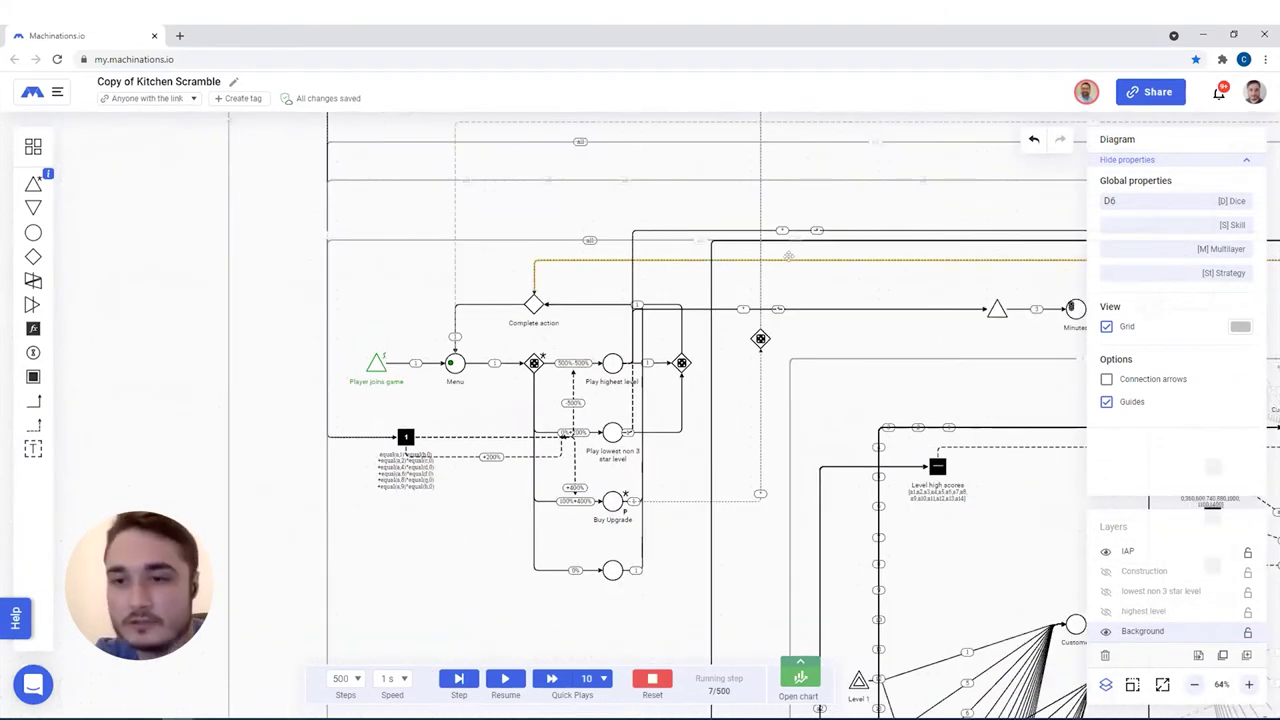
Examine the kitchen equipment upgrade pools from Skillet and Oven up to Holding Plate, with their price registers
scroll(740, 380, up, 2)
scroll(746, 376, down, 1)
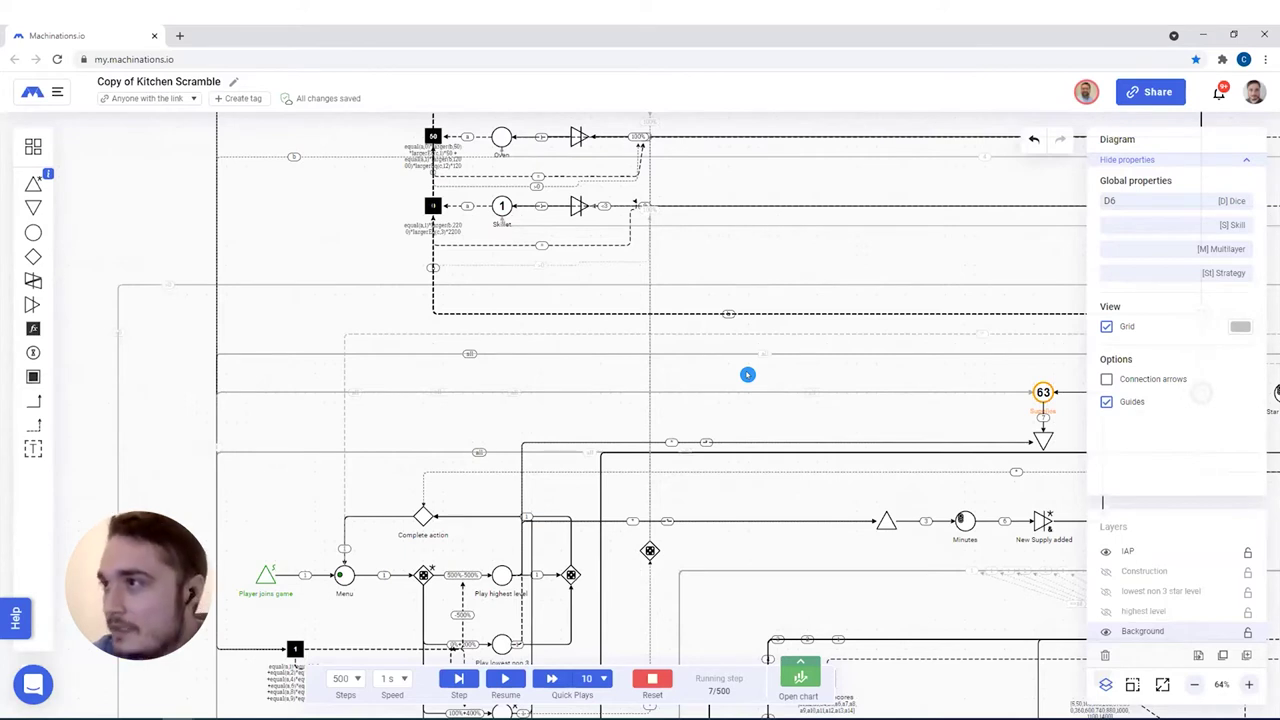
scroll(797, 375, up, 5)
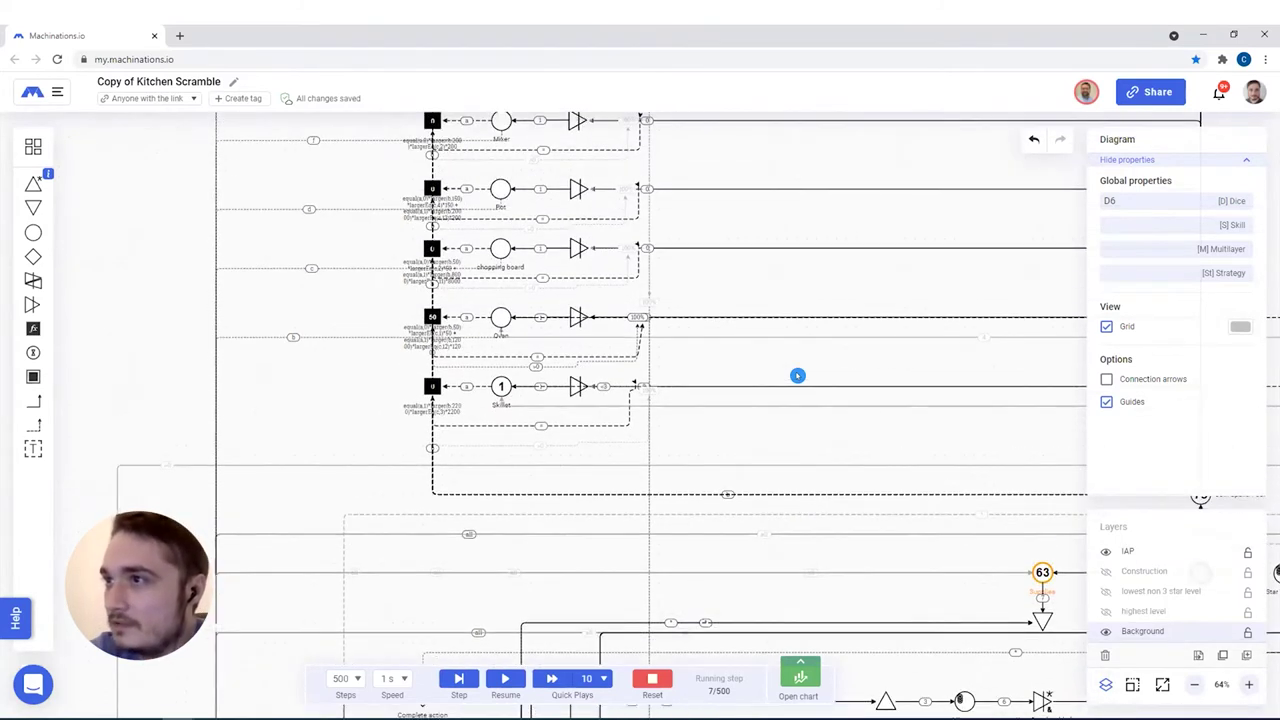
scroll(797, 375, up, 3)
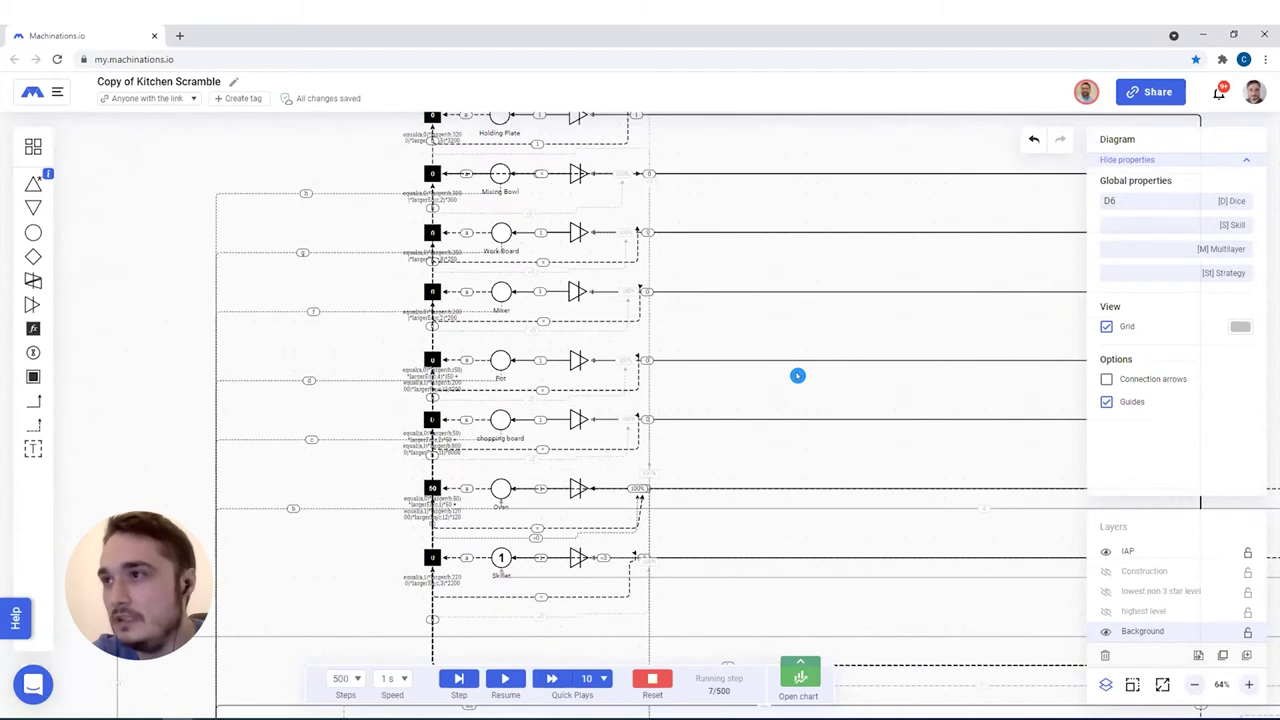
scroll(797, 375, down, 2)
scroll(808, 380, up, 4)
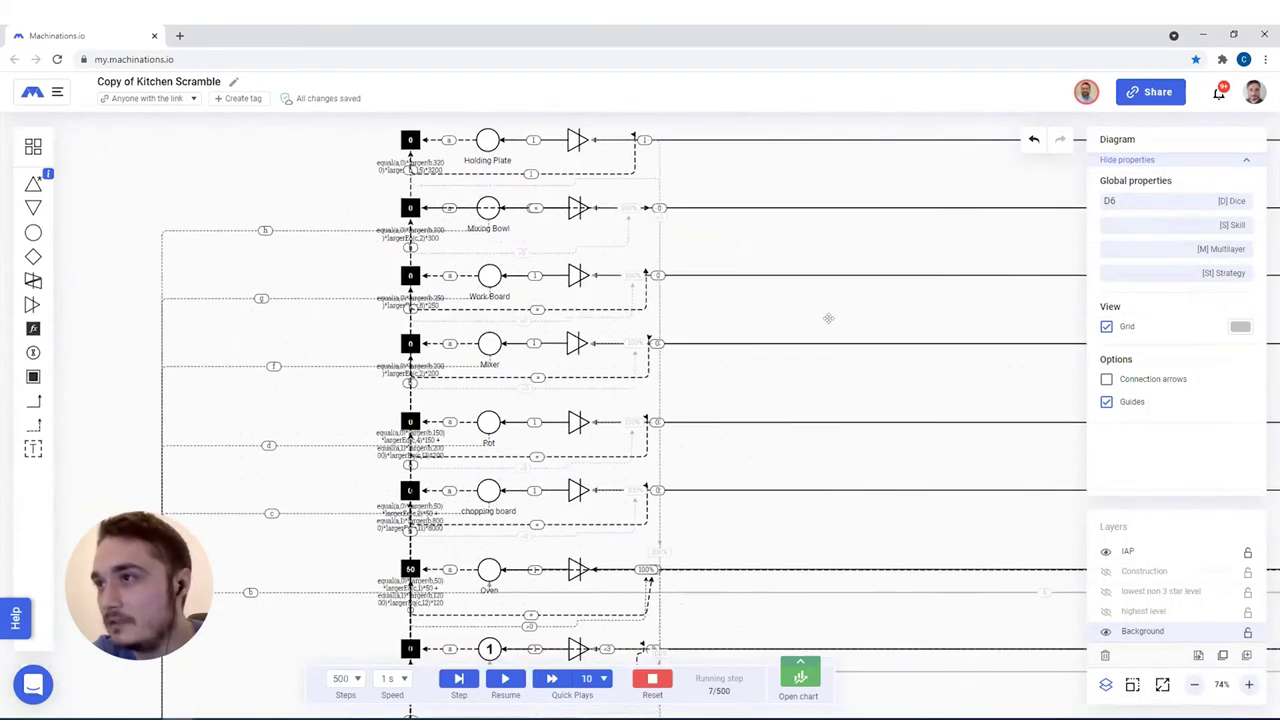
scroll(828, 318, down, 2)
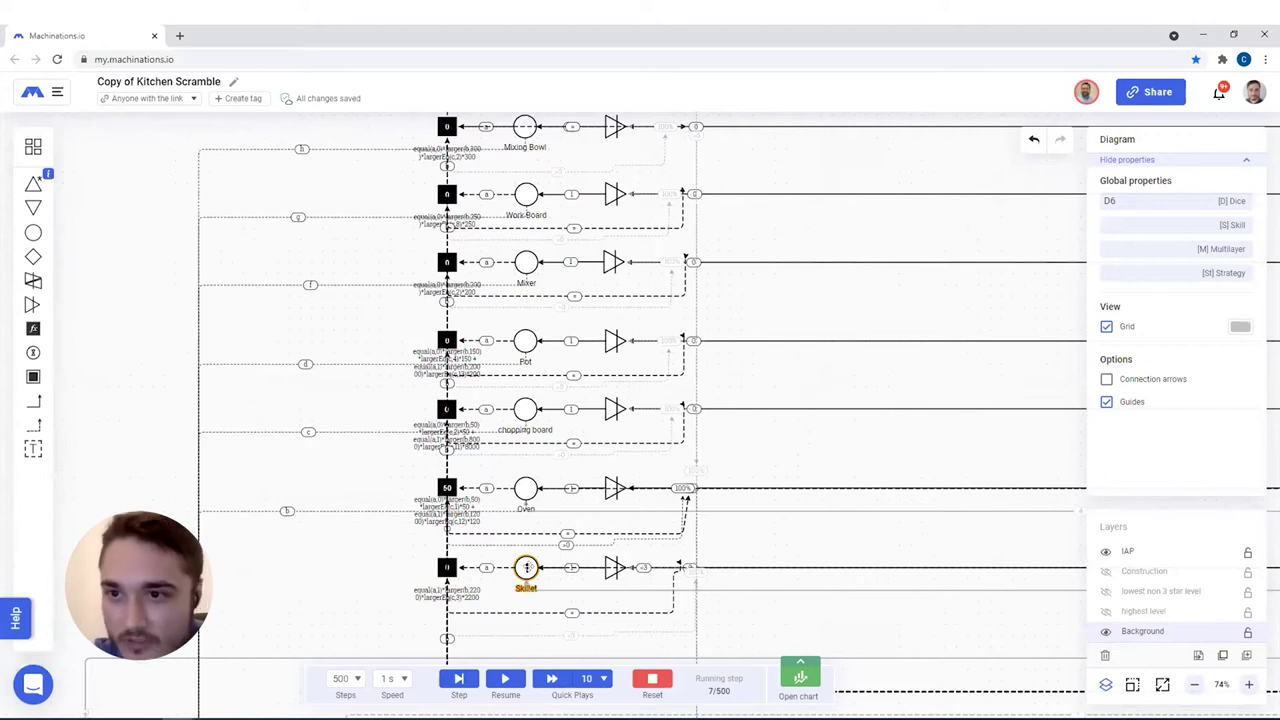
click(527, 567)
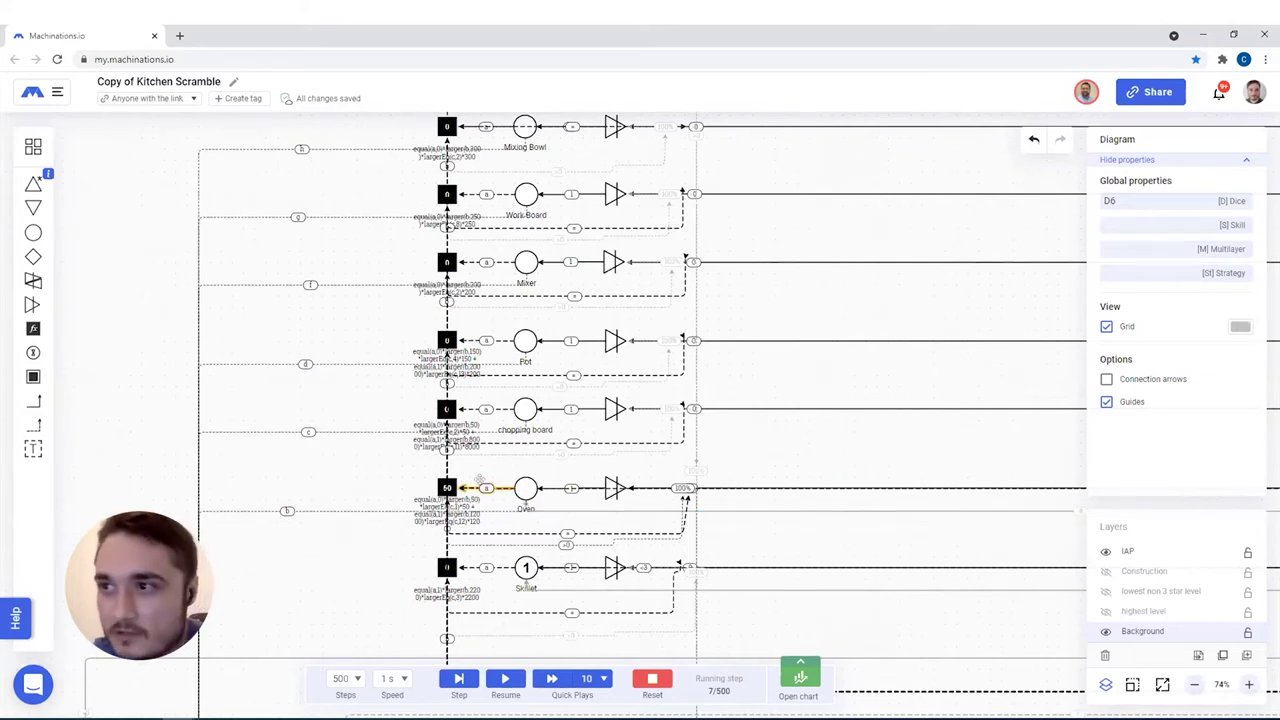
Trace the equipment upgrade connections to the Coin Spend Pool and Coins, and back to the Oven and Skillet
scroll(609, 489, right, 5)
scroll(609, 489, down, 1)
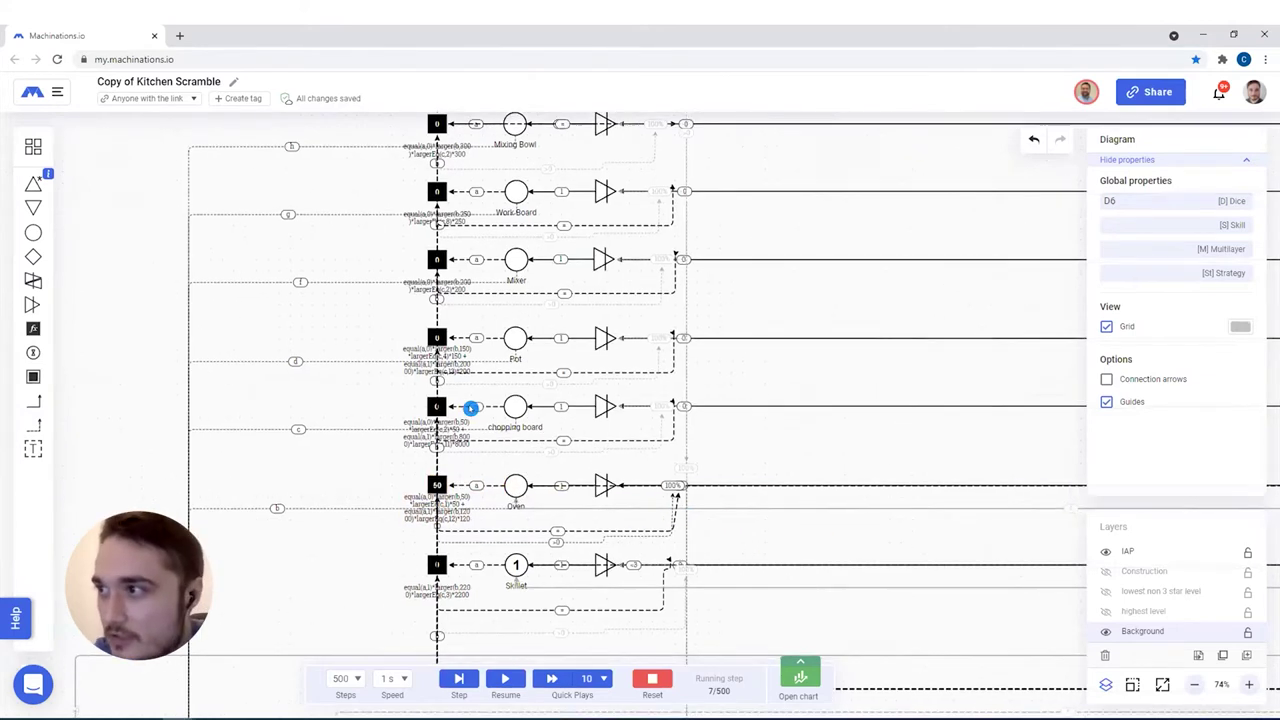
scroll(609, 489, right, 3)
scroll(609, 489, down, 1)
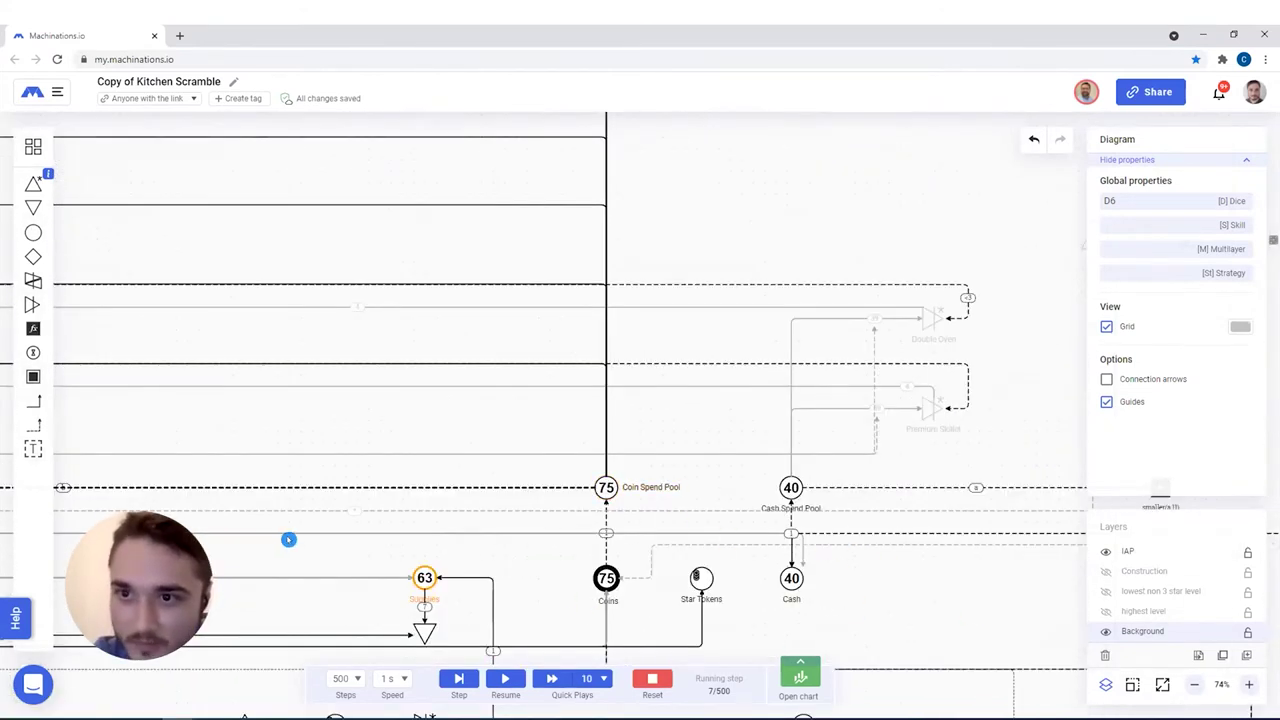
scroll(680, 557, left, 5)
scroll(680, 557, up, 2)
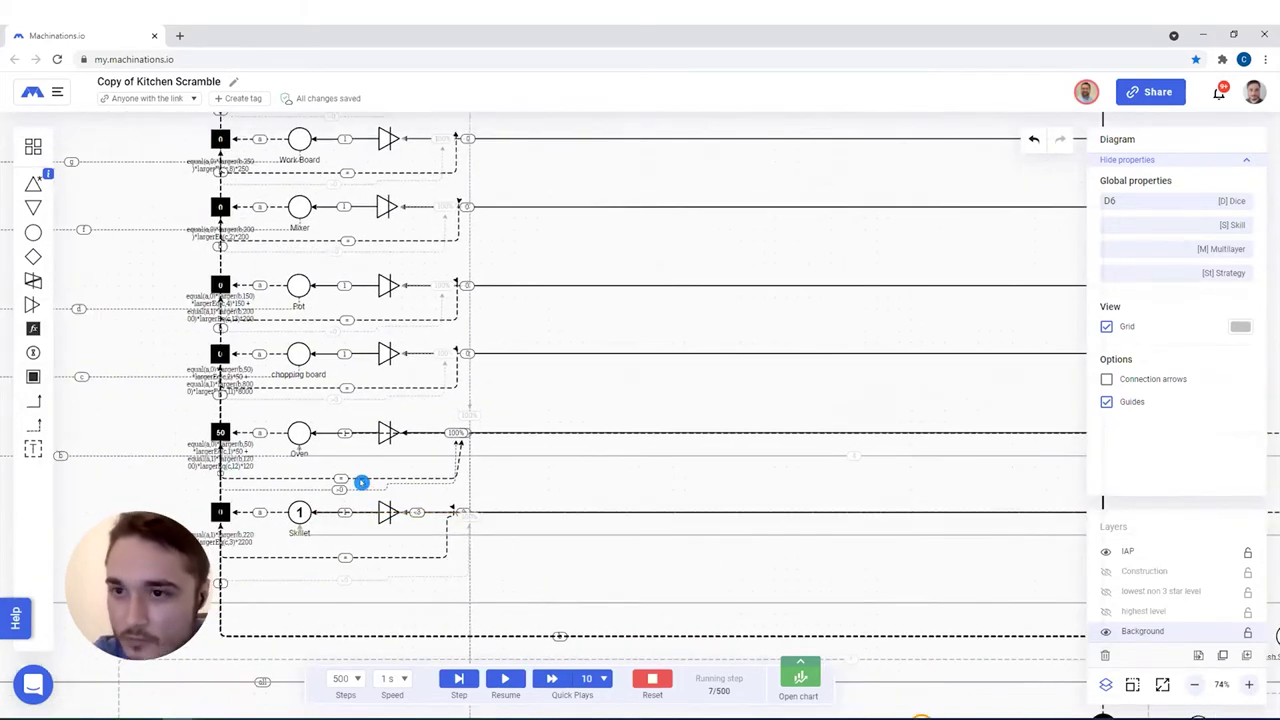
Examine the chance labels on the routes to Play highest level, Buy Upgrade and Play lowest non 3 star level
scroll(551, 563, left, 2)
scroll(487, 289, down, 5)
scroll(487, 289, down, 5)
scroll(487, 289, left, 3)
scroll(491, 457, up, 5)
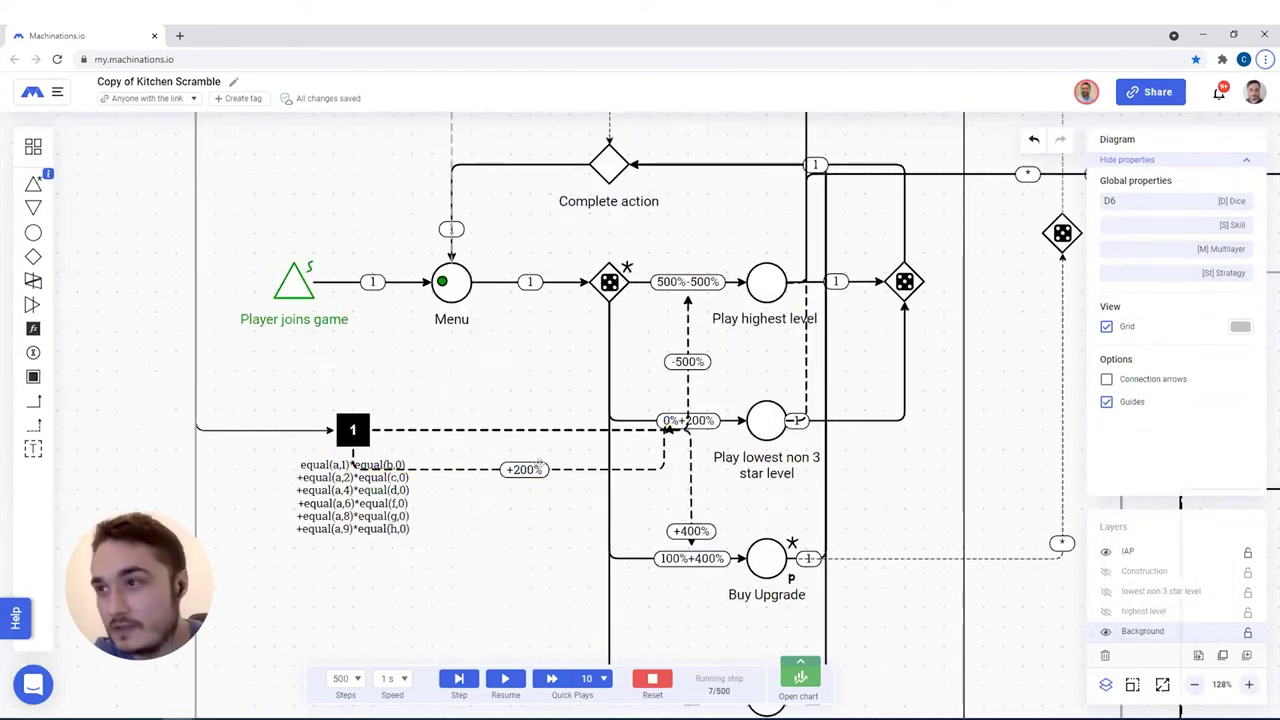
scroll(479, 509, right, 4)
scroll(479, 509, up, 1)
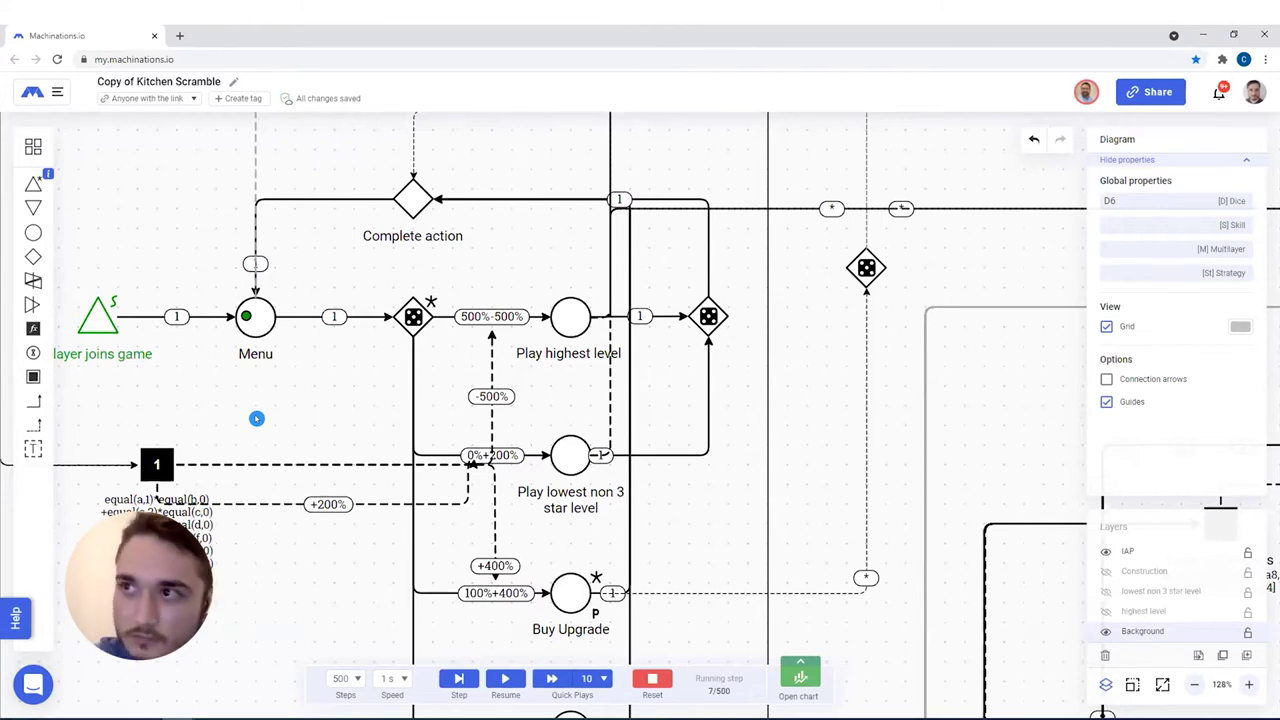
click(471, 316)
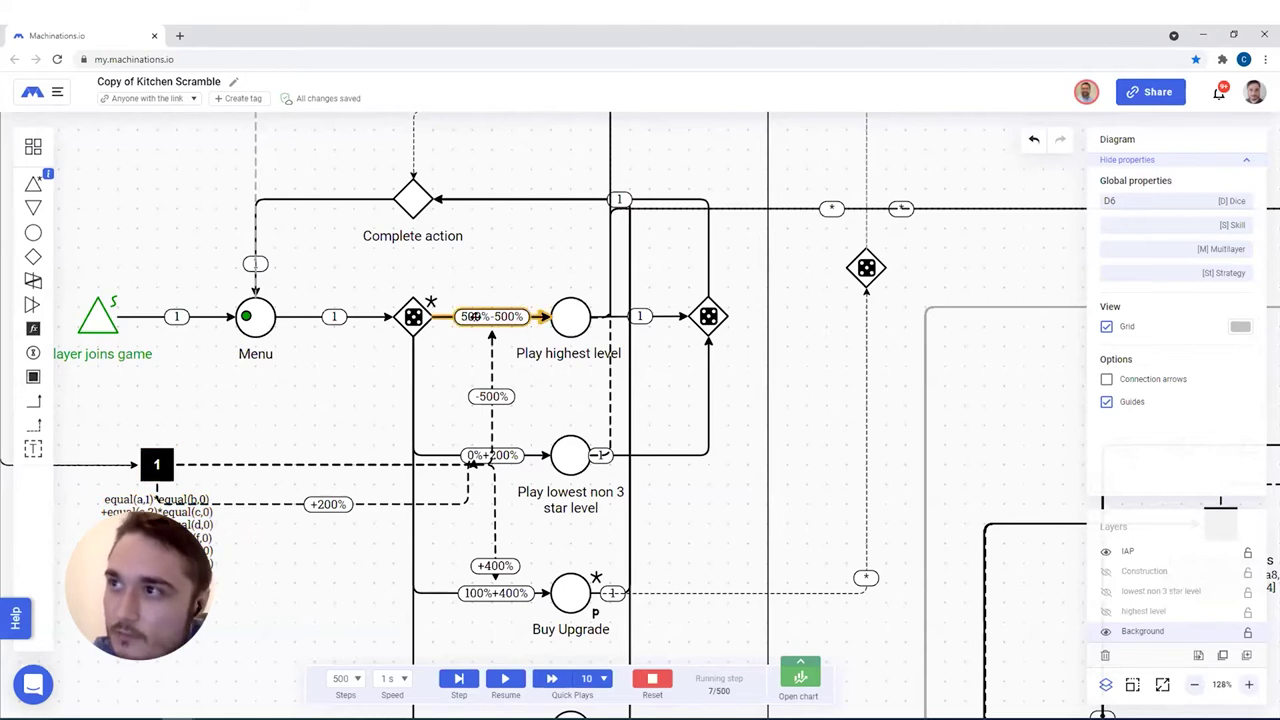
click(476, 316)
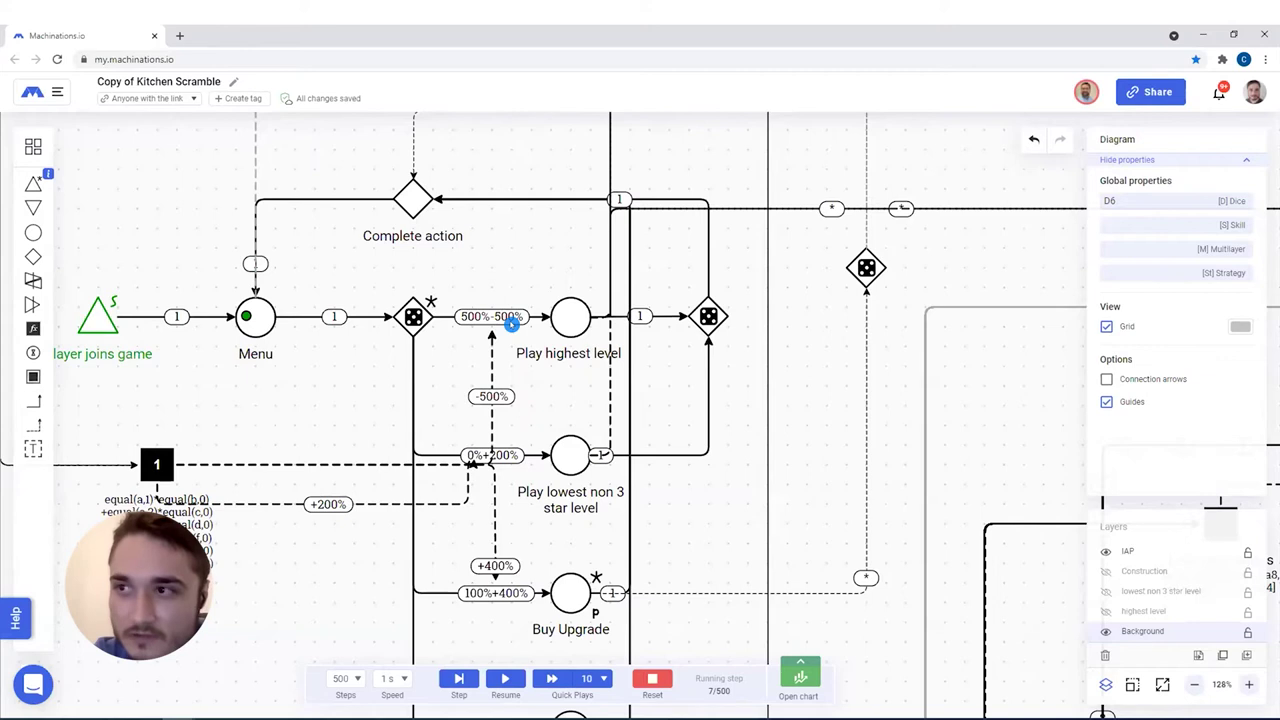
click(490, 597)
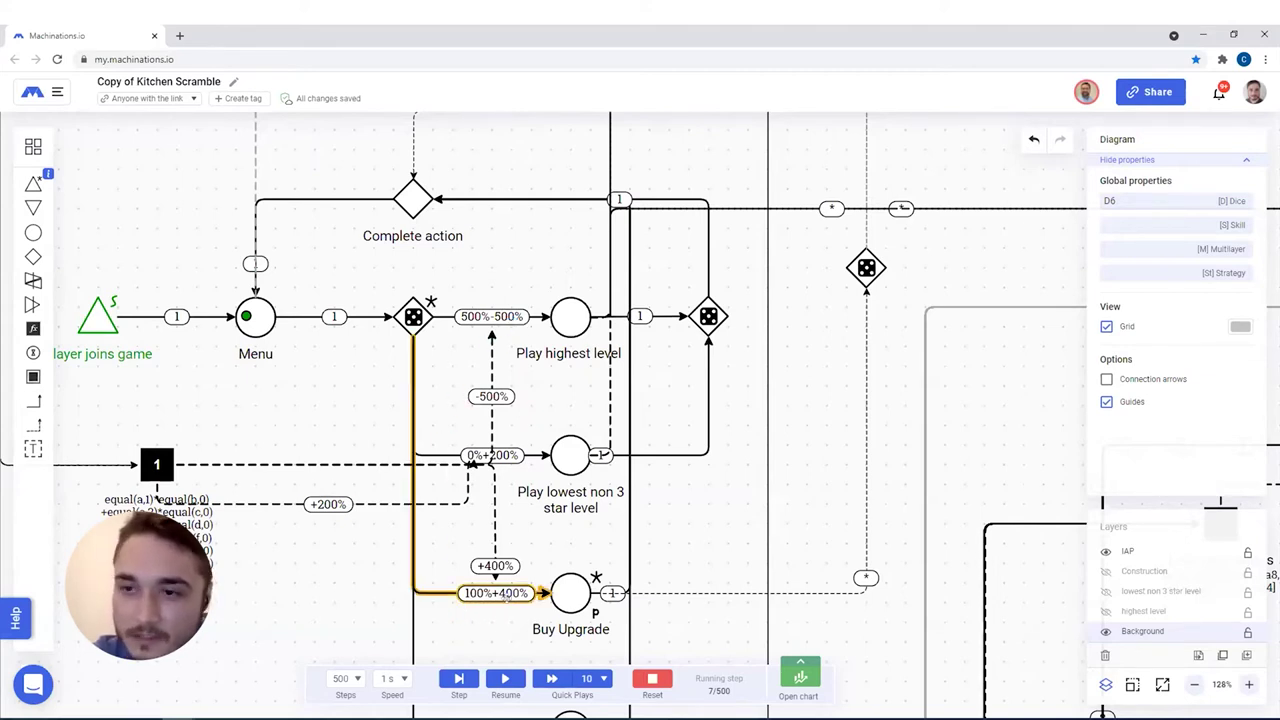
click(507, 457)
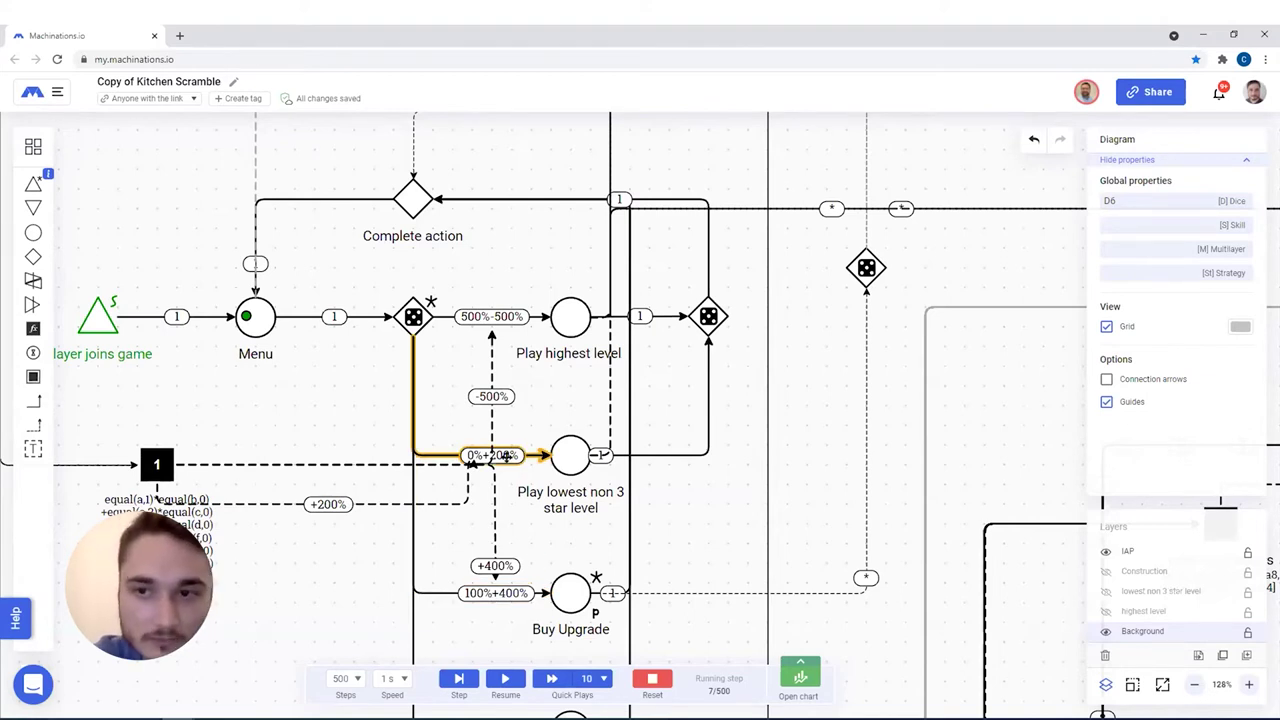
Advance the simulation one step and follow the Buy Upgrade connection to the Oven and Skillet upgrades
click(458, 679)
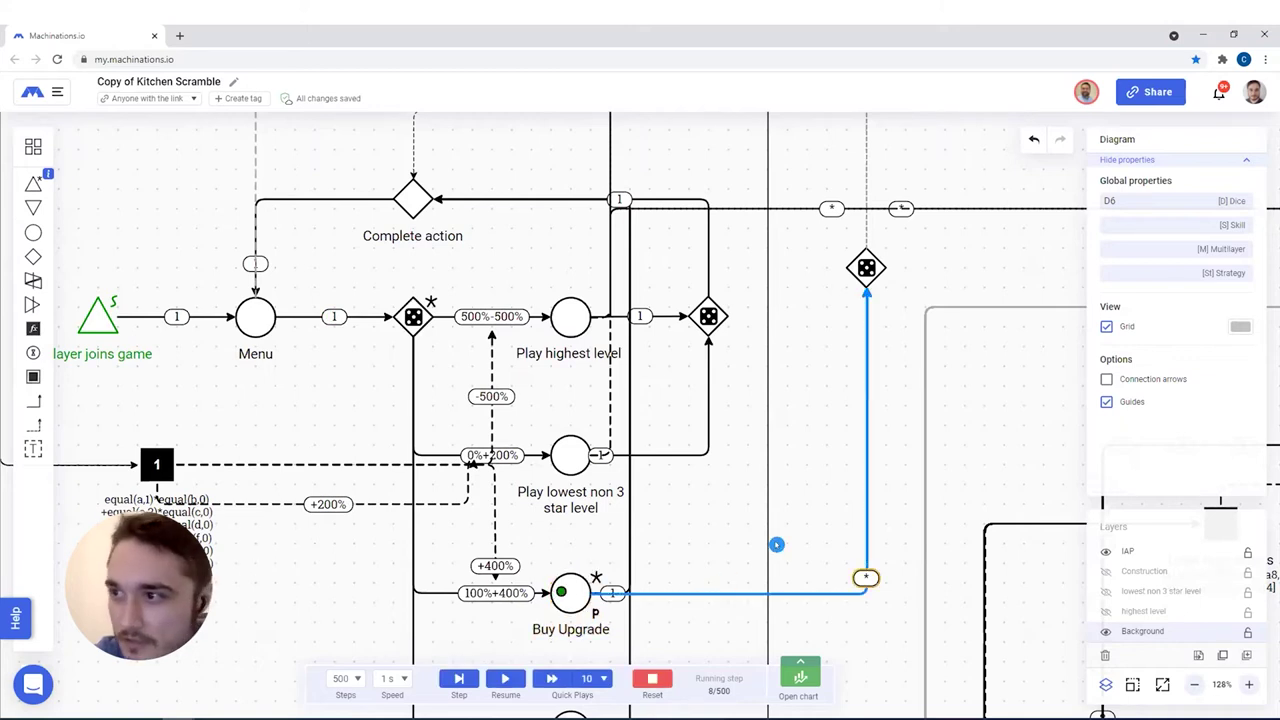
scroll(747, 503, down, 3)
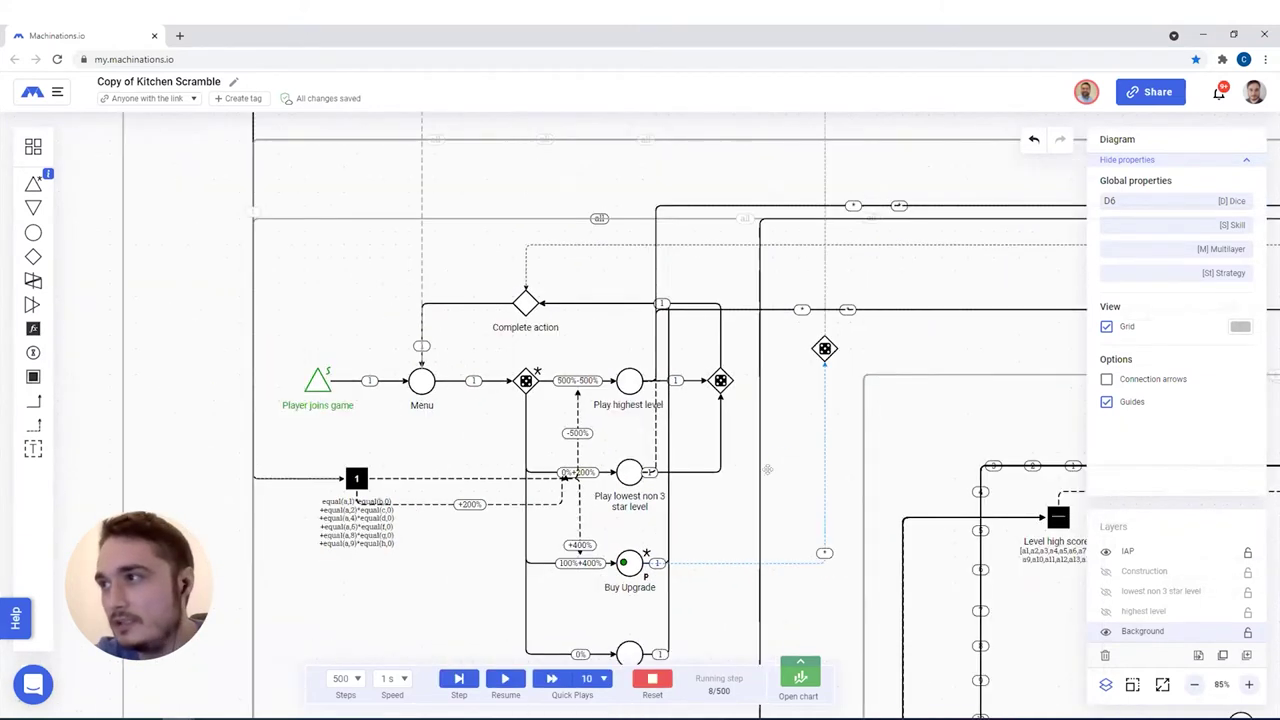
drag(684, 450, 651, 543)
scroll(554, 380, up, 5)
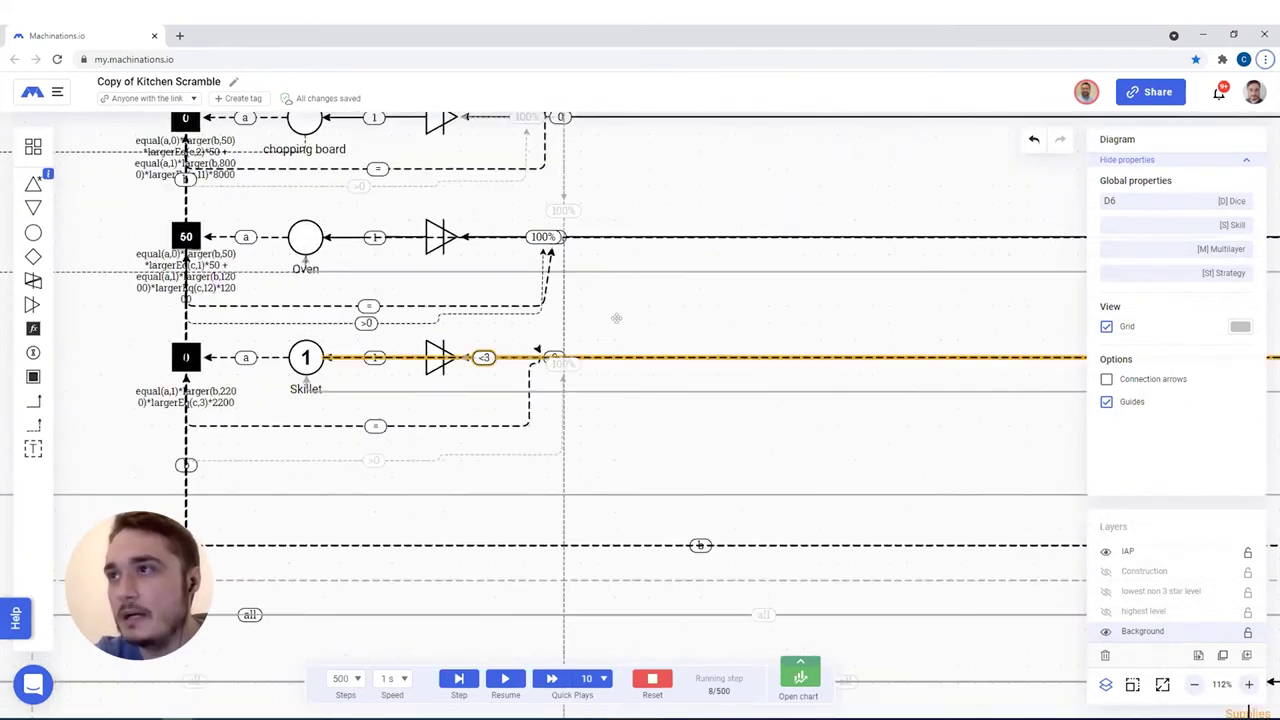
drag(372, 280, 446, 357)
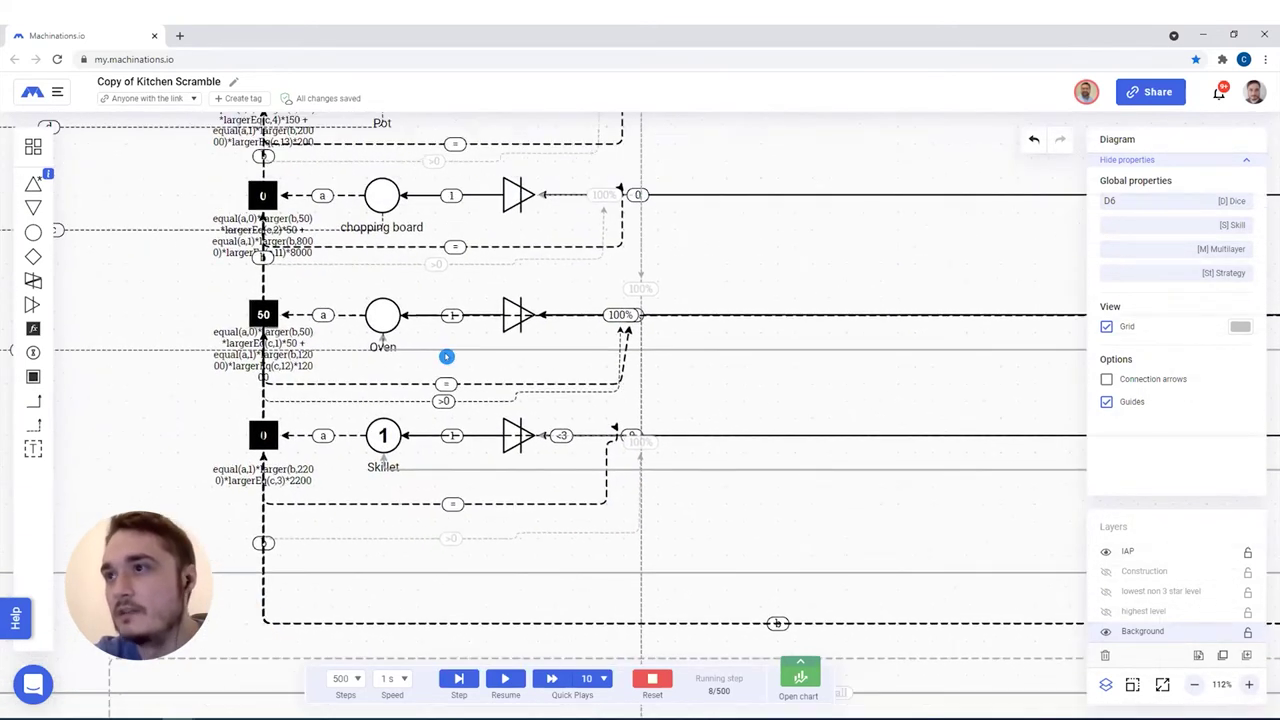
Advance the simulation one step, then check the Oven upgrade and inspect the Coin Spend Pool
click(458, 679)
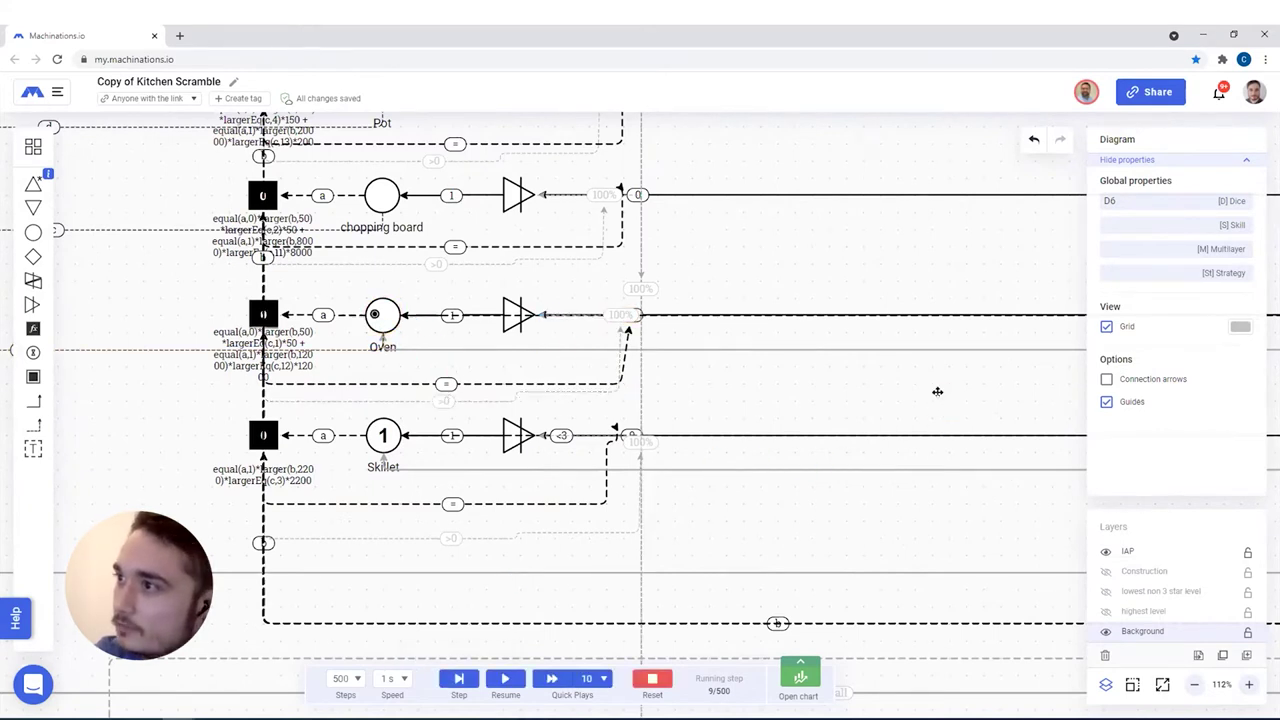
scroll(937, 391, right, 10)
scroll(937, 391, down, 5)
click(655, 393)
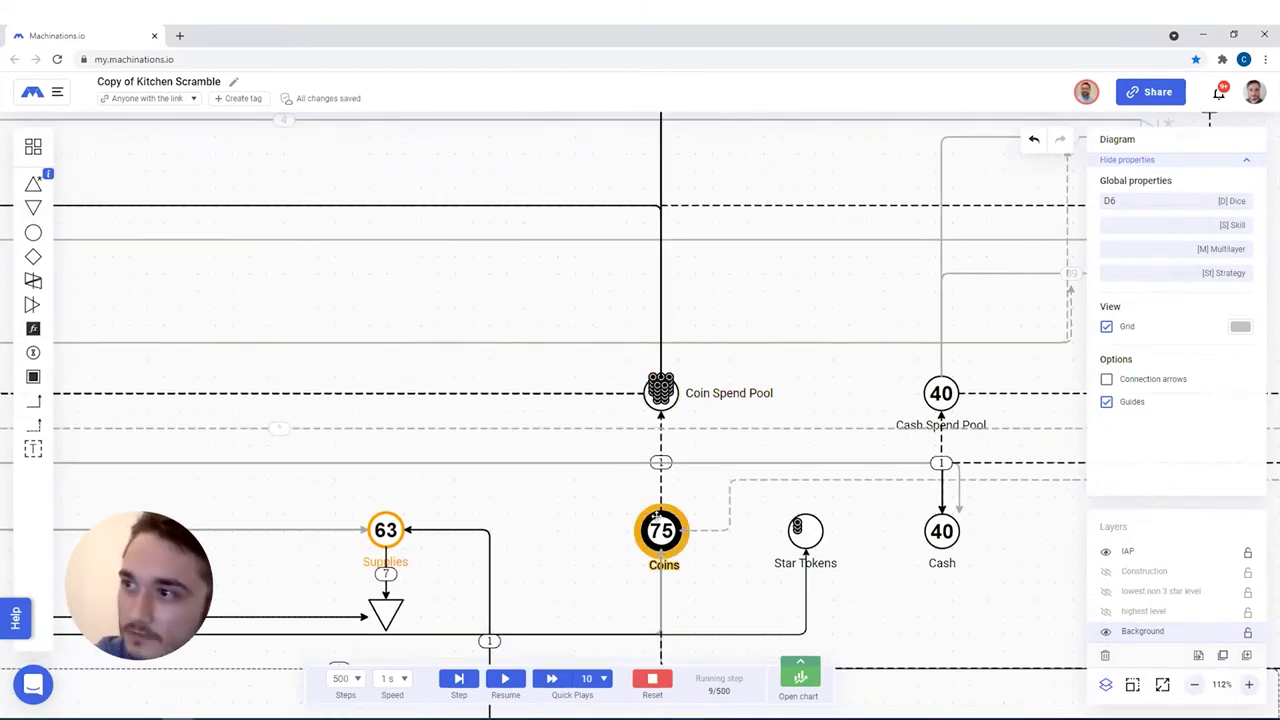
click(731, 393)
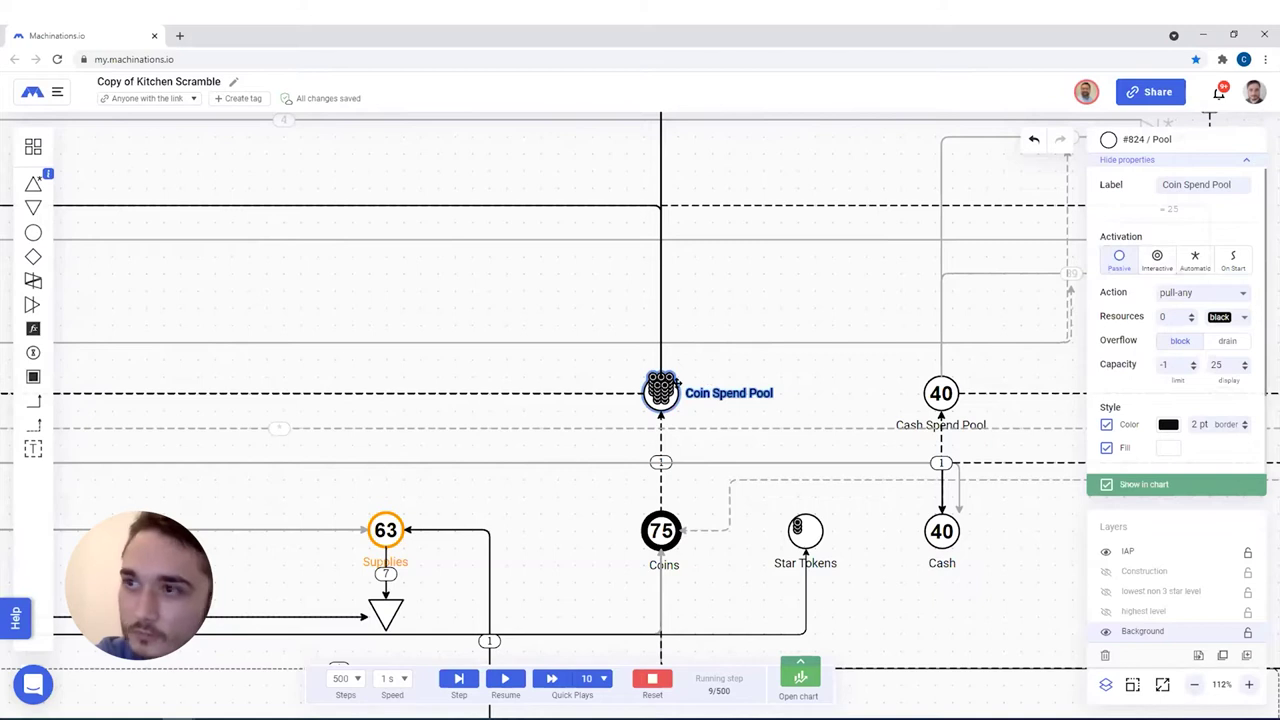
Return to the player action section and check the upgrade register and the chance of Buy Upgrade
click(412, 272)
scroll(146, 346, left, 5)
scroll(294, 514, down, 8)
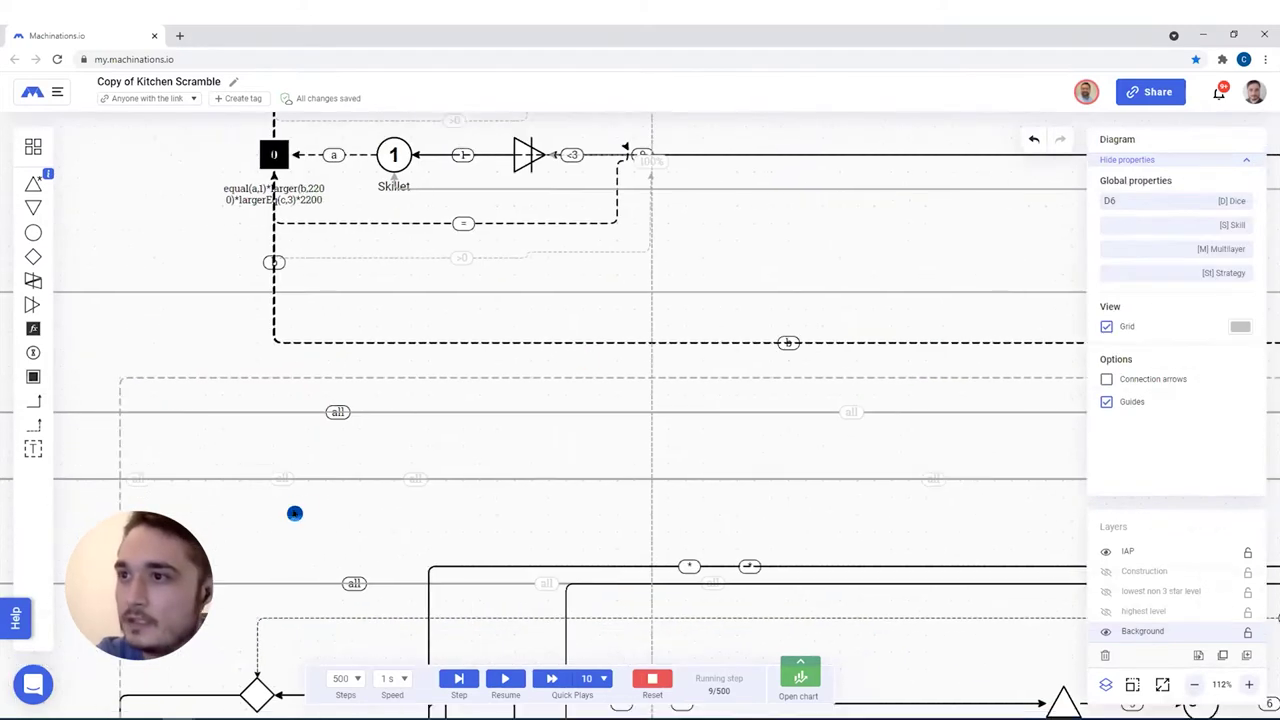
scroll(336, 329, down, 5)
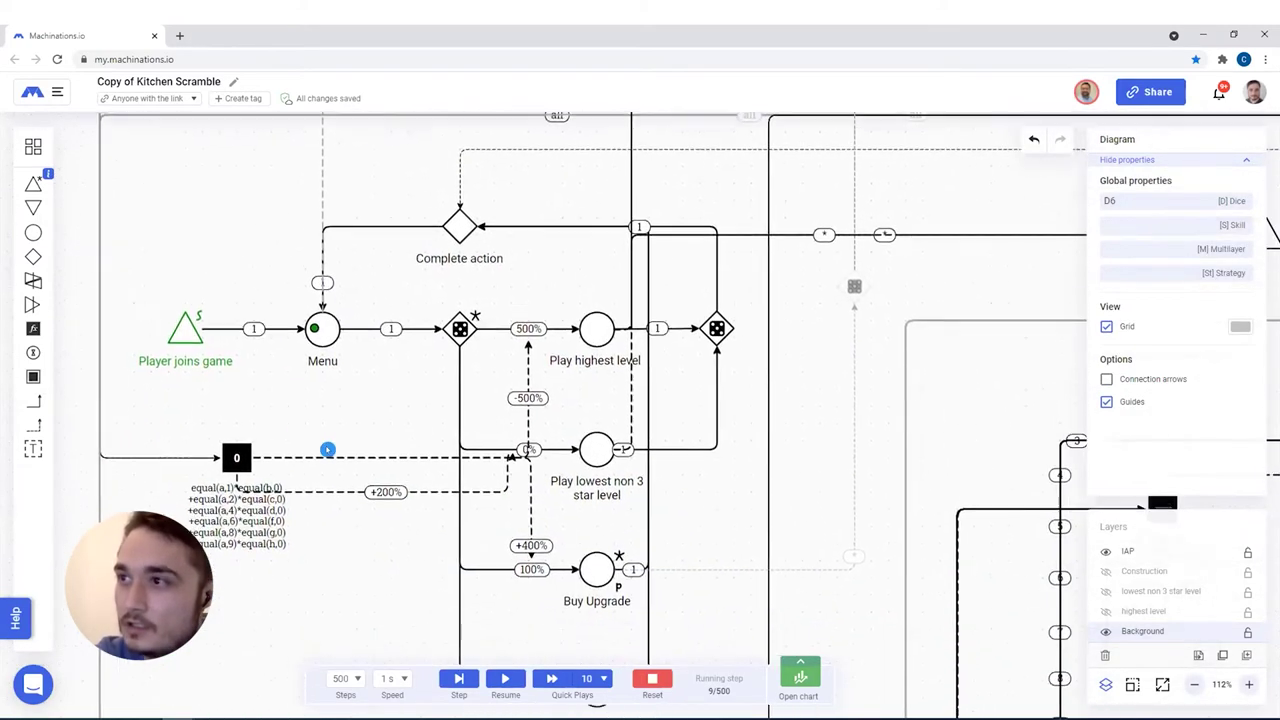
click(534, 593)
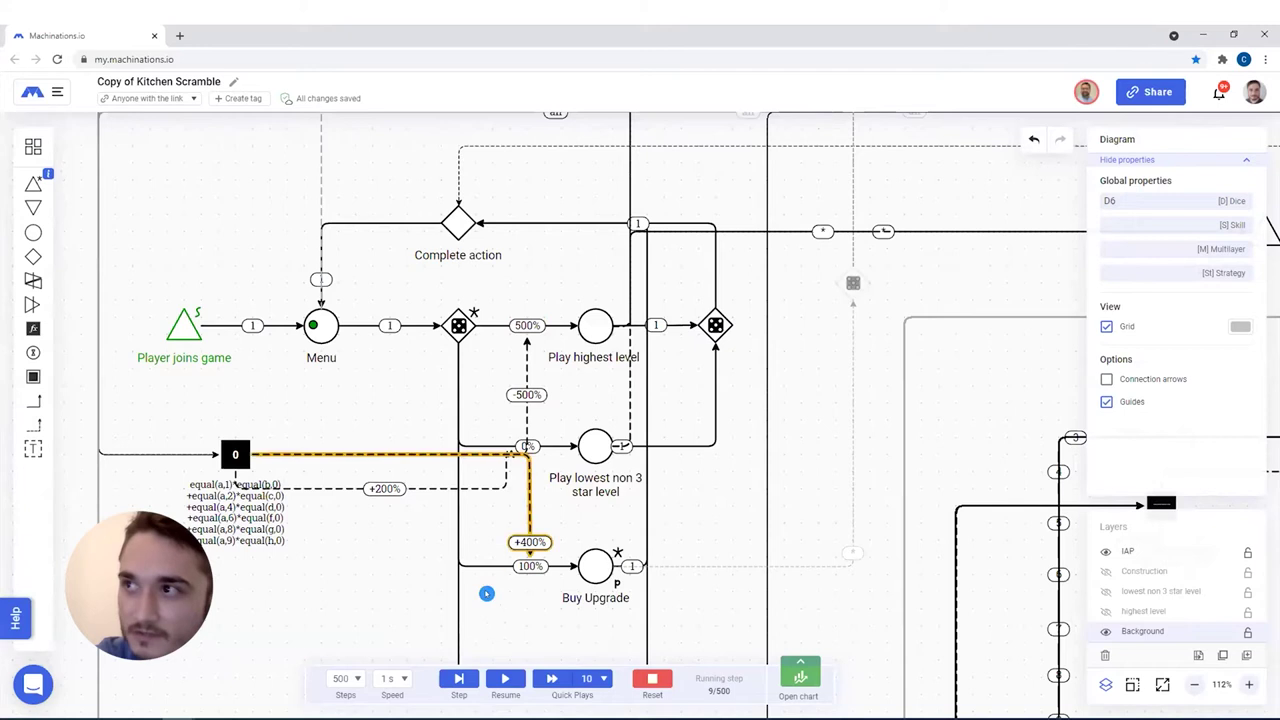
Advance the simulation three more steps while watching the player action section
click(459, 679)
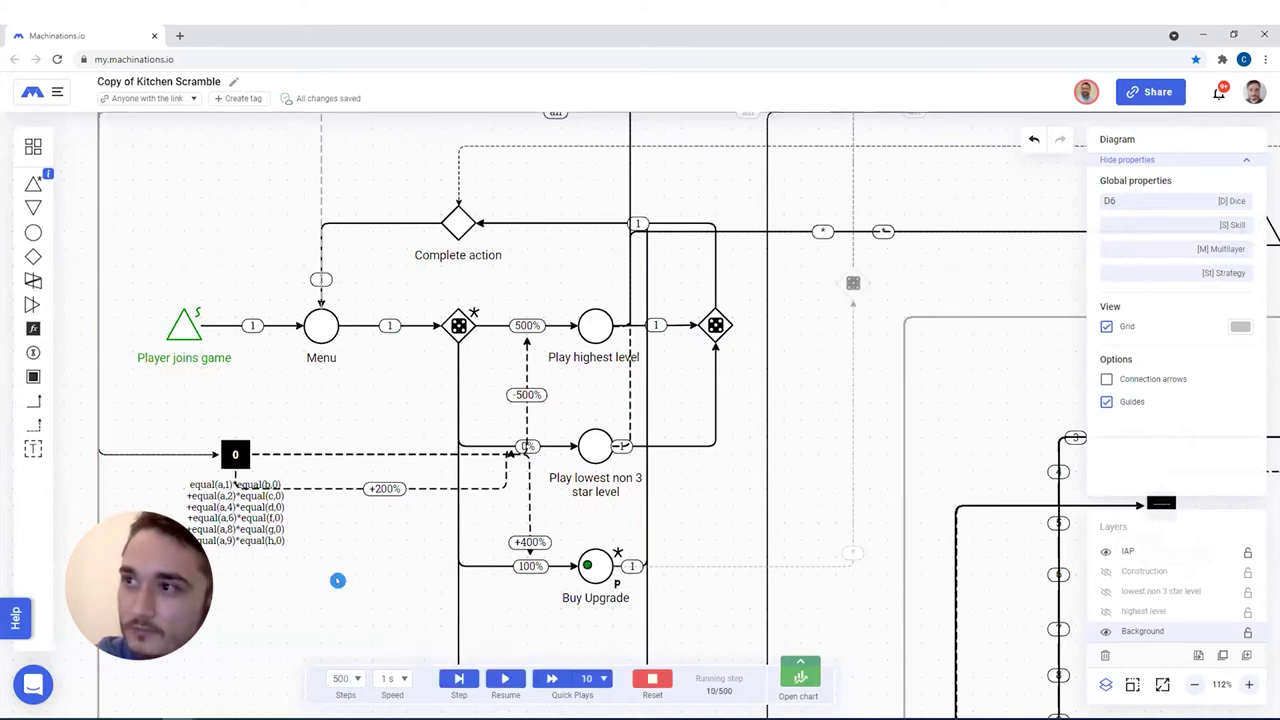
click(456, 678)
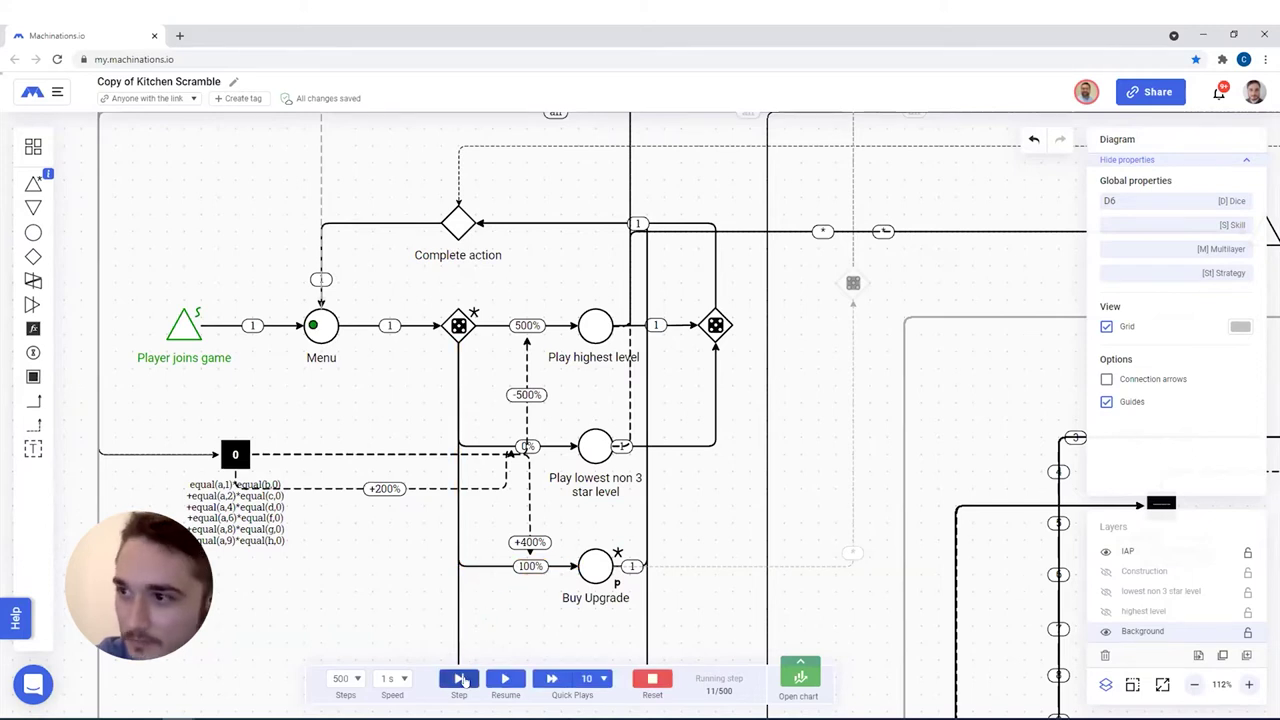
click(458, 678)
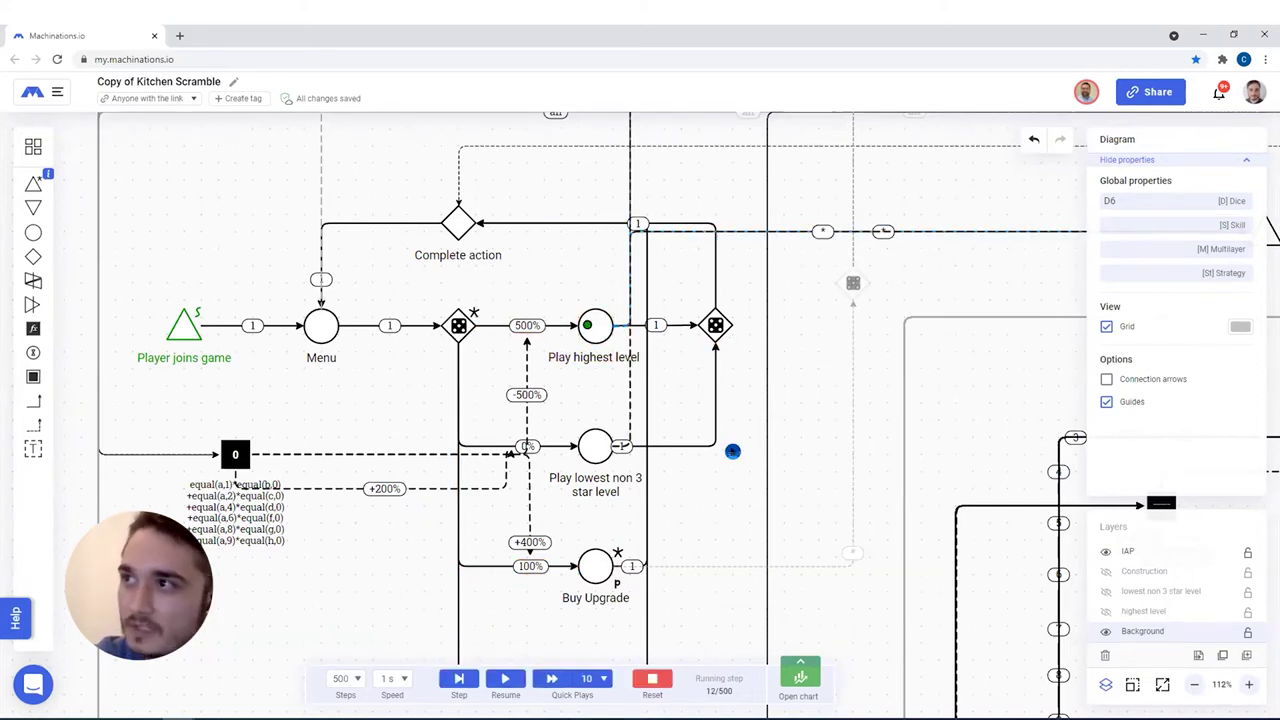
Go to the level sources and advance the simulation one step while watching the Customer pool
scroll(677, 371, right, 5)
scroll(605, 351, down, 4)
scroll(740, 386, down, 8)
scroll(740, 386, right, 5)
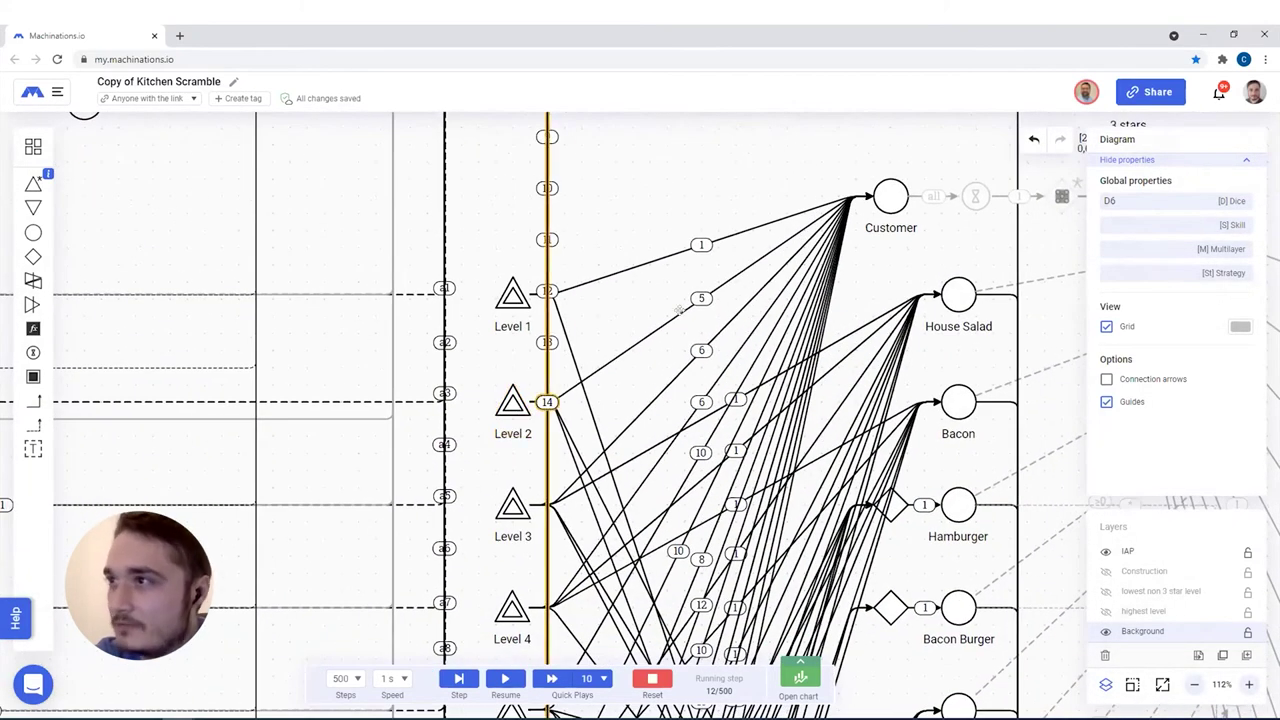
click(460, 680)
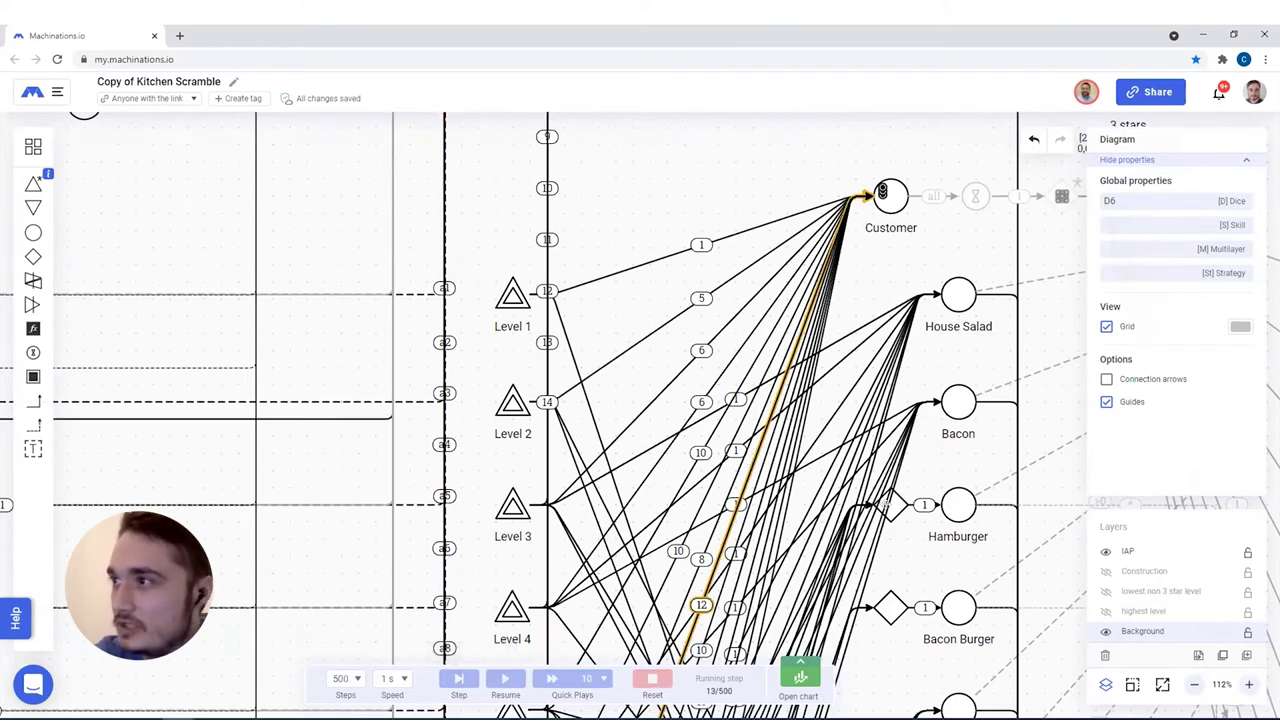
Check the dish pools from Meat Loaf to Southwestern Omlette for the level being played
scroll(792, 509, down, 5)
scroll(792, 509, right, 4)
scroll(792, 509, down, 5)
scroll(770, 490, right, 2)
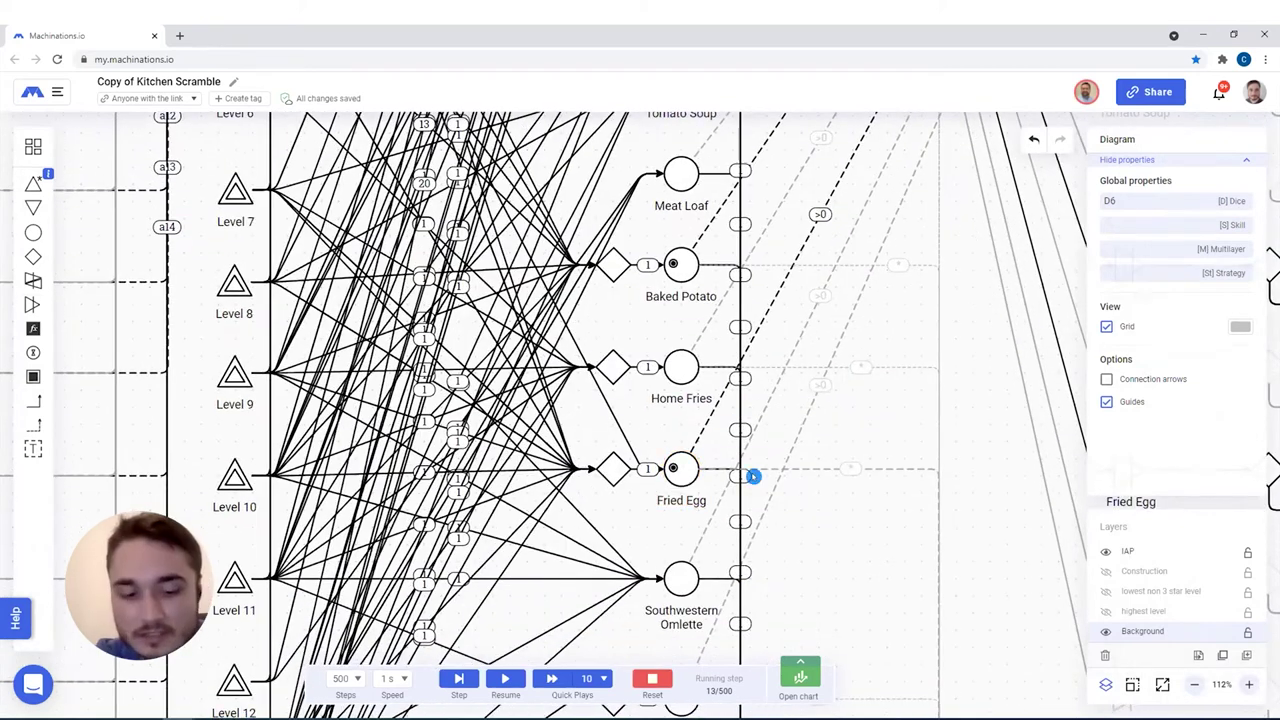
Advance the simulation two steps while watching customers reach the Baked Potato and Fried Egg converters and the Coins this level pool
scroll(753, 477, down, 5)
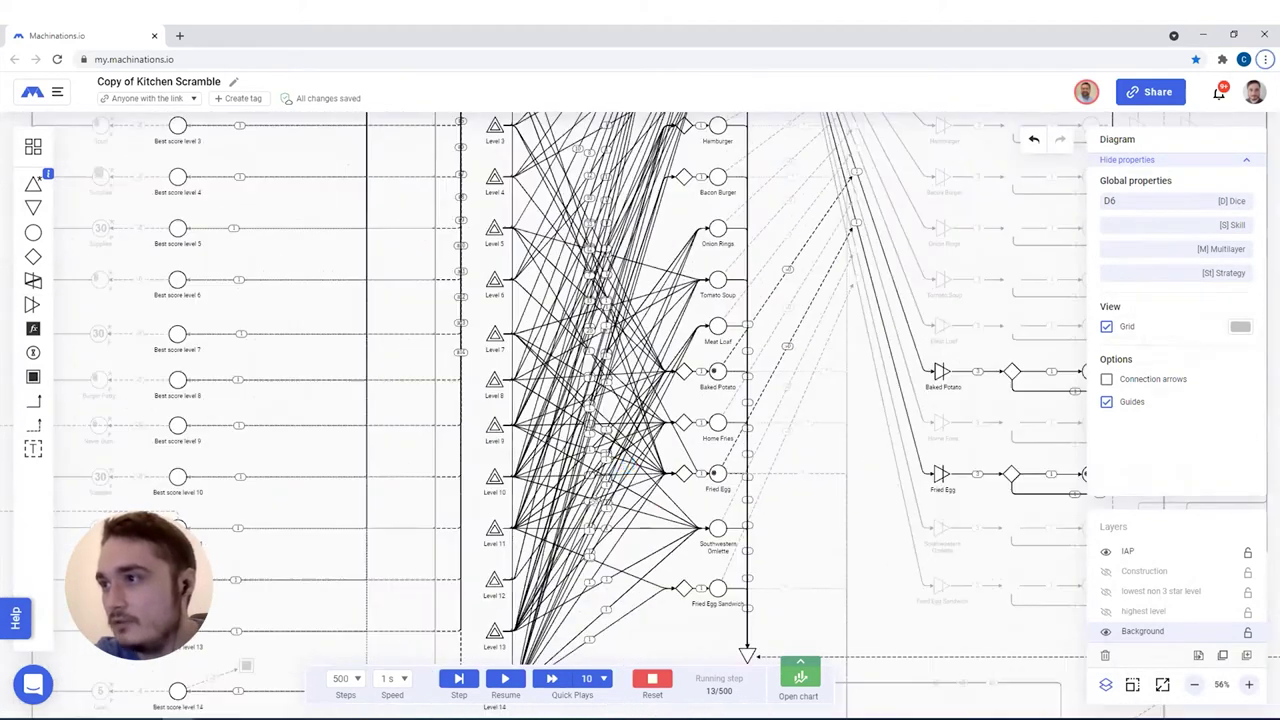
scroll(620, 464, up, 4)
scroll(620, 464, right, 3)
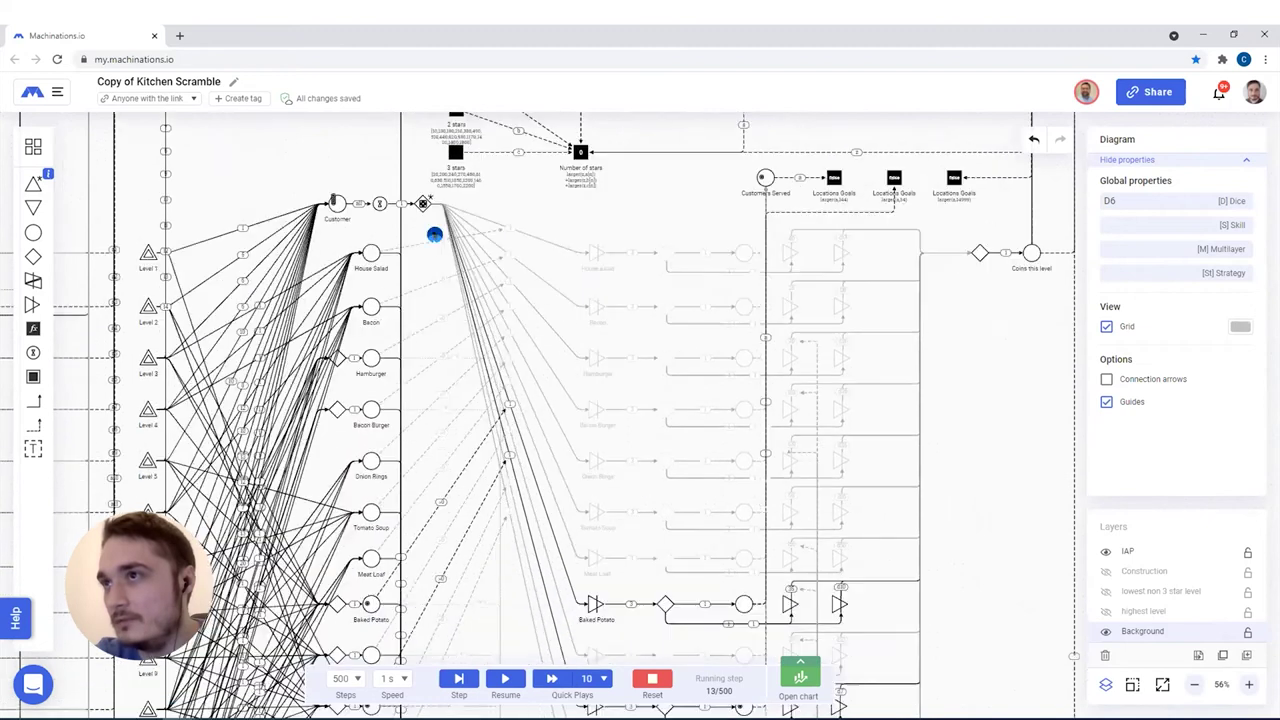
click(459, 679)
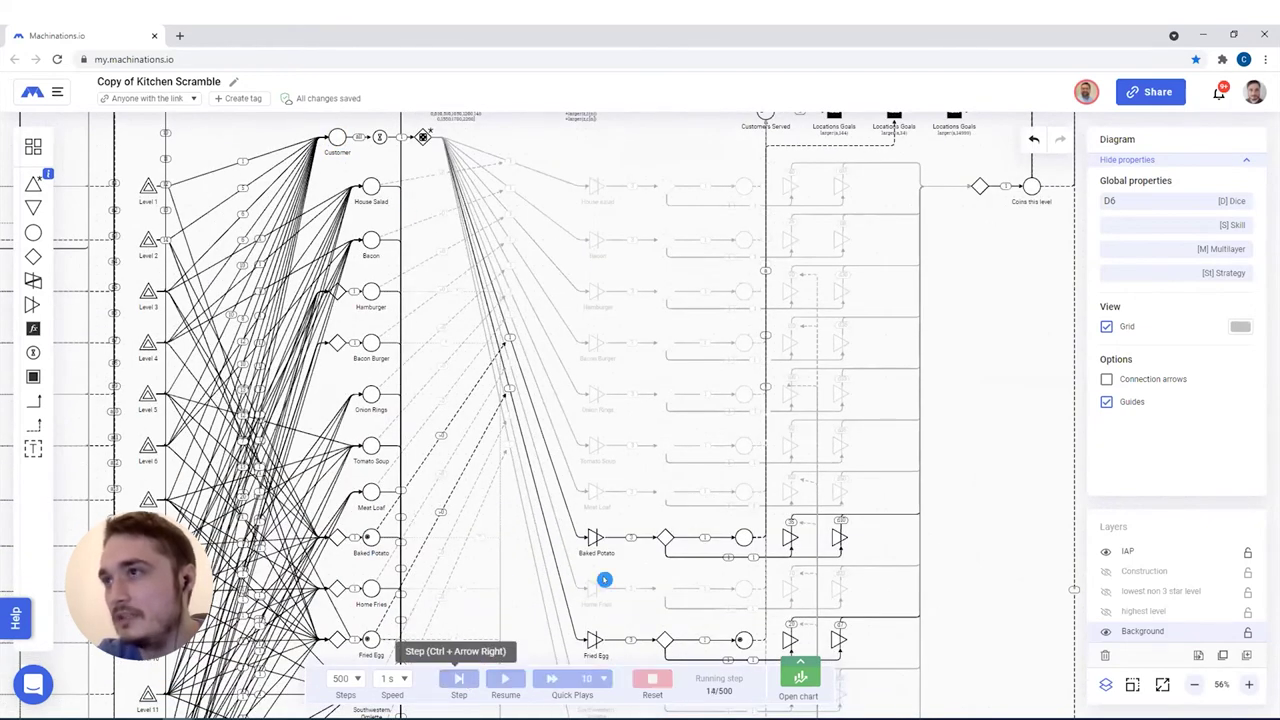
click(459, 679)
scroll(540, 415, up, 3)
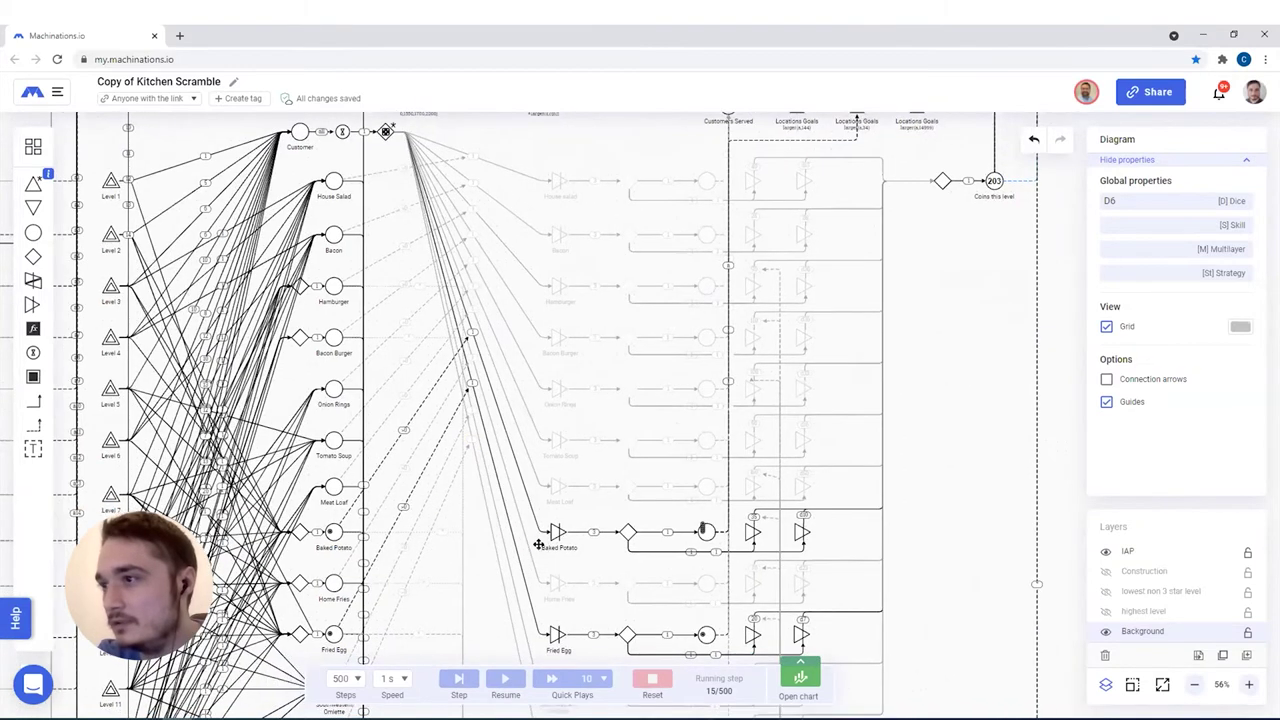
scroll(638, 422, up, 1)
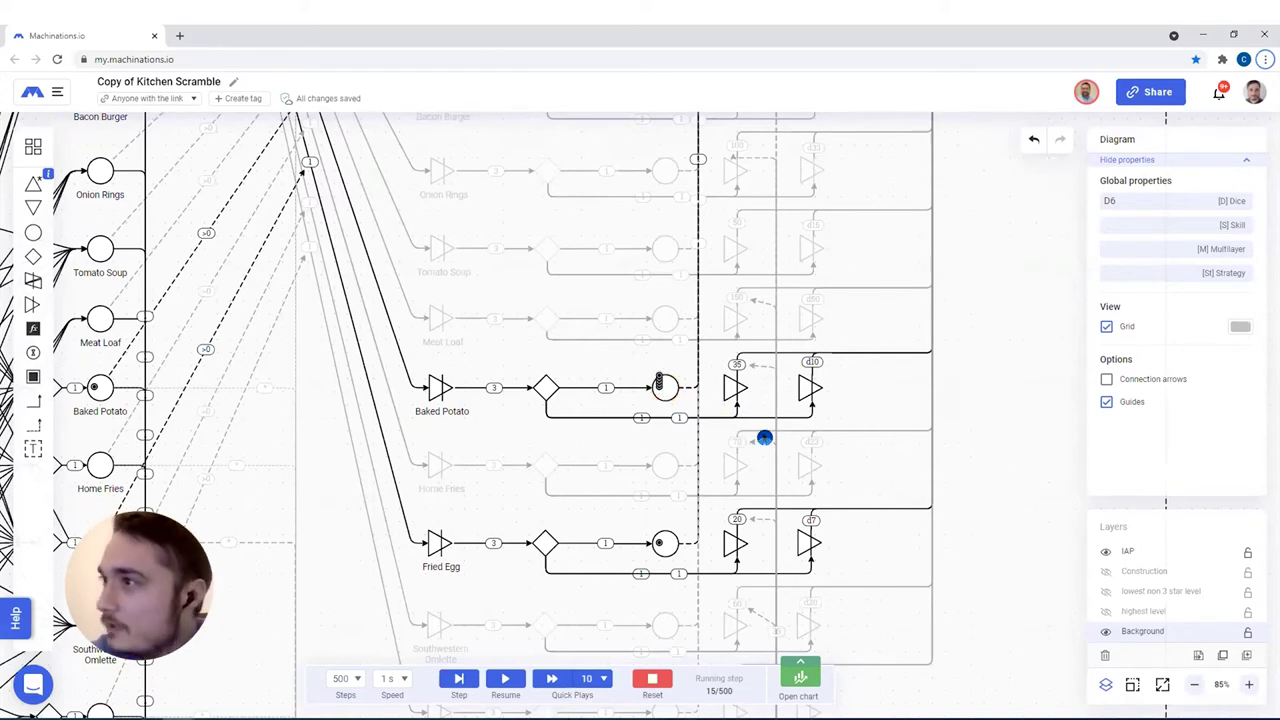
Trace the level results through Customers Served, the location goals, the star threshold registers and the Number of stars register
scroll(766, 440, up, 10)
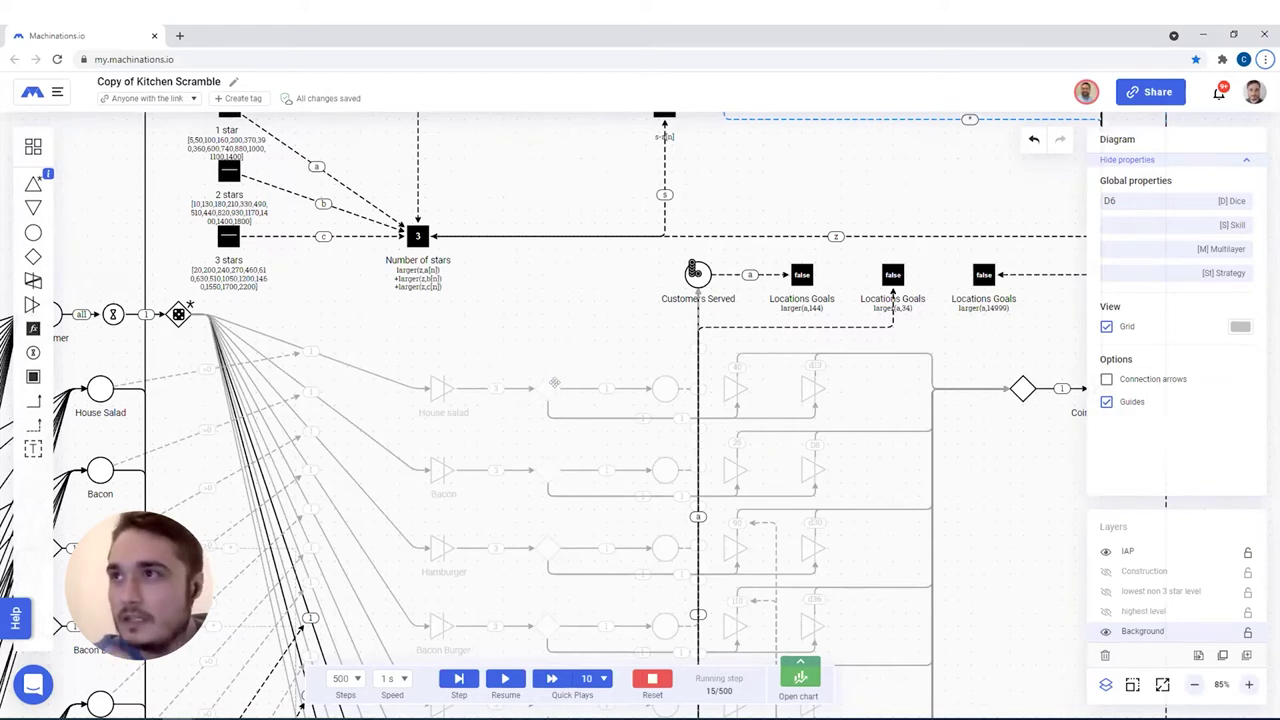
scroll(554, 383, up, 4)
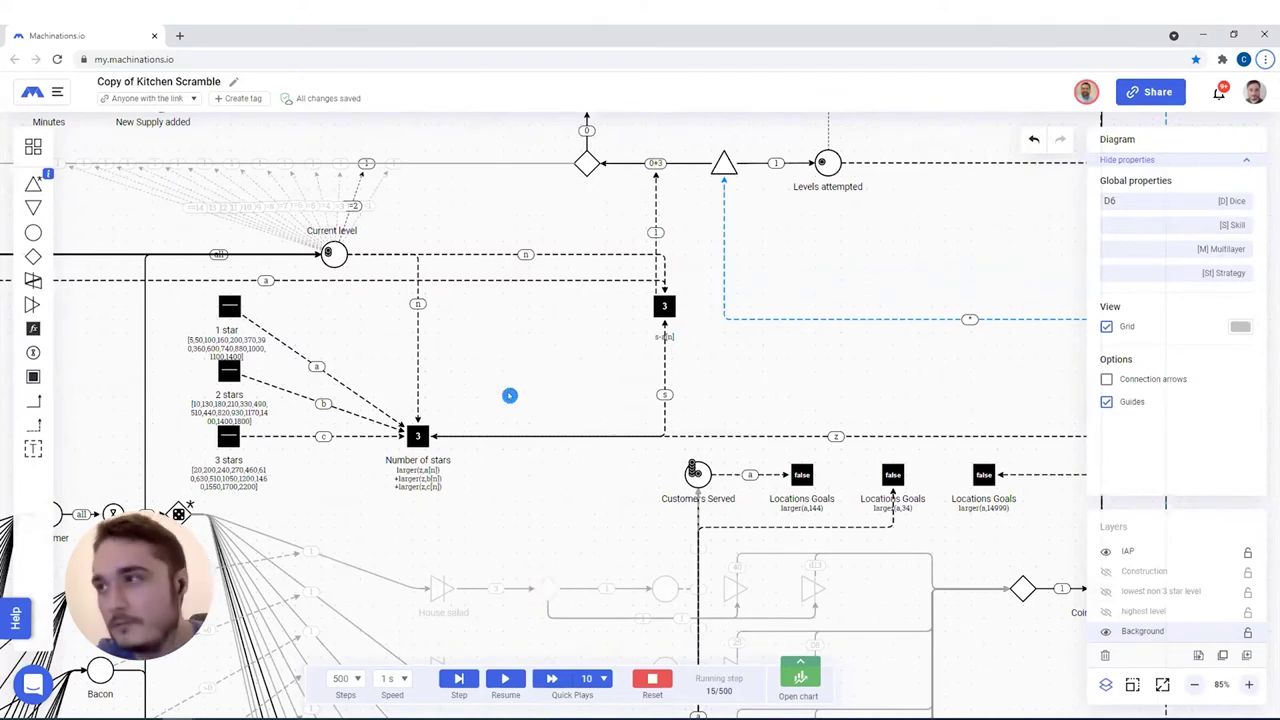
scroll(509, 395, down, 8)
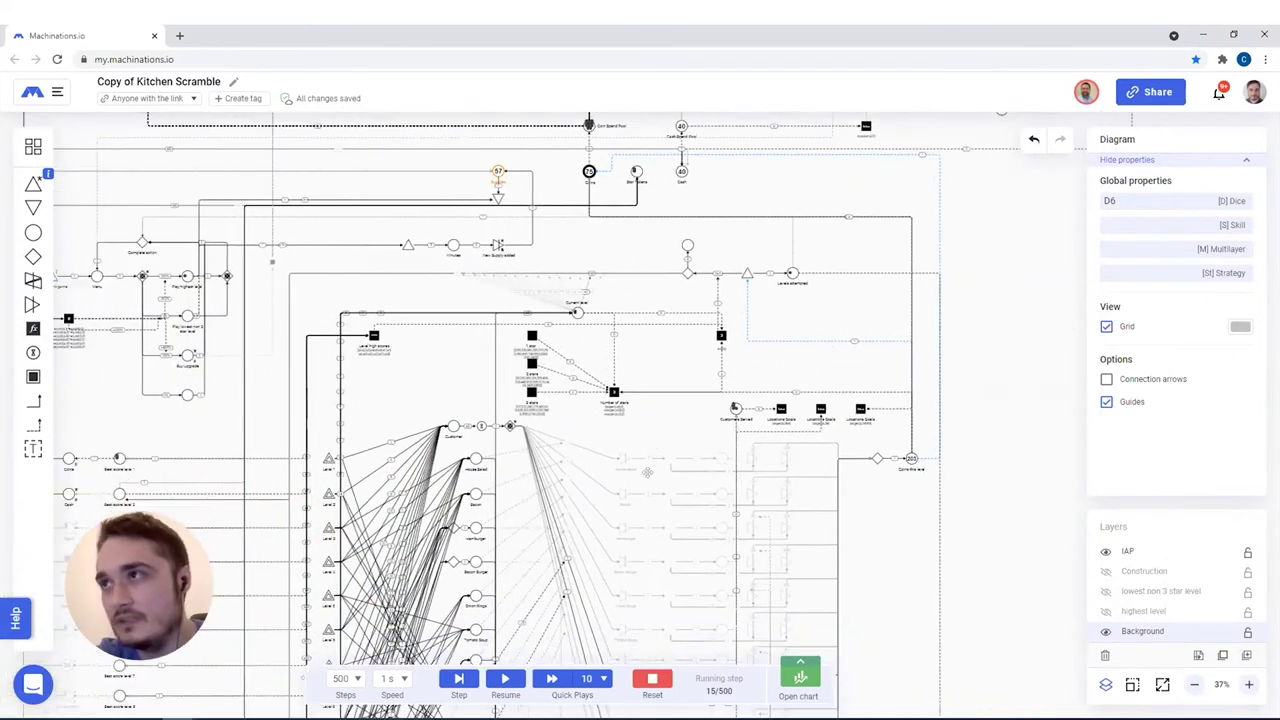
drag(609, 448, 649, 476)
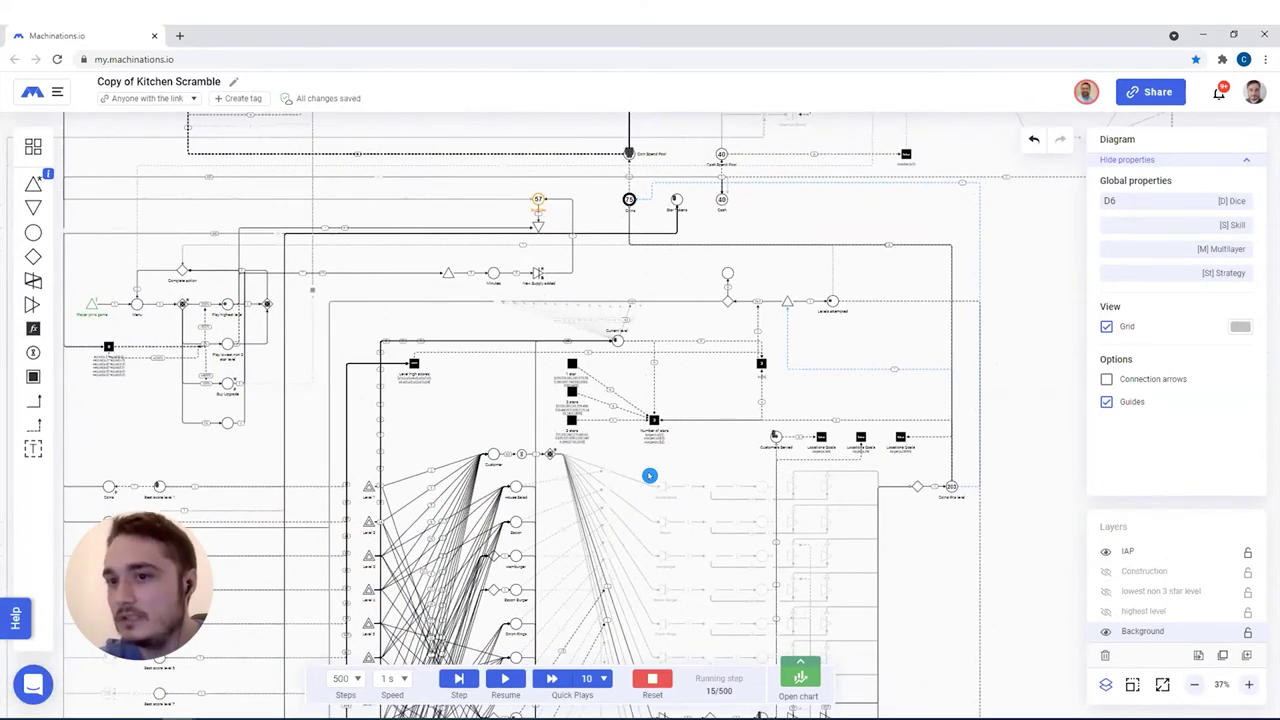
mouse_move(482, 398)
mouse_down()
mouse_move(482, 478)
mouse_move(482, 378)
mouse_up()
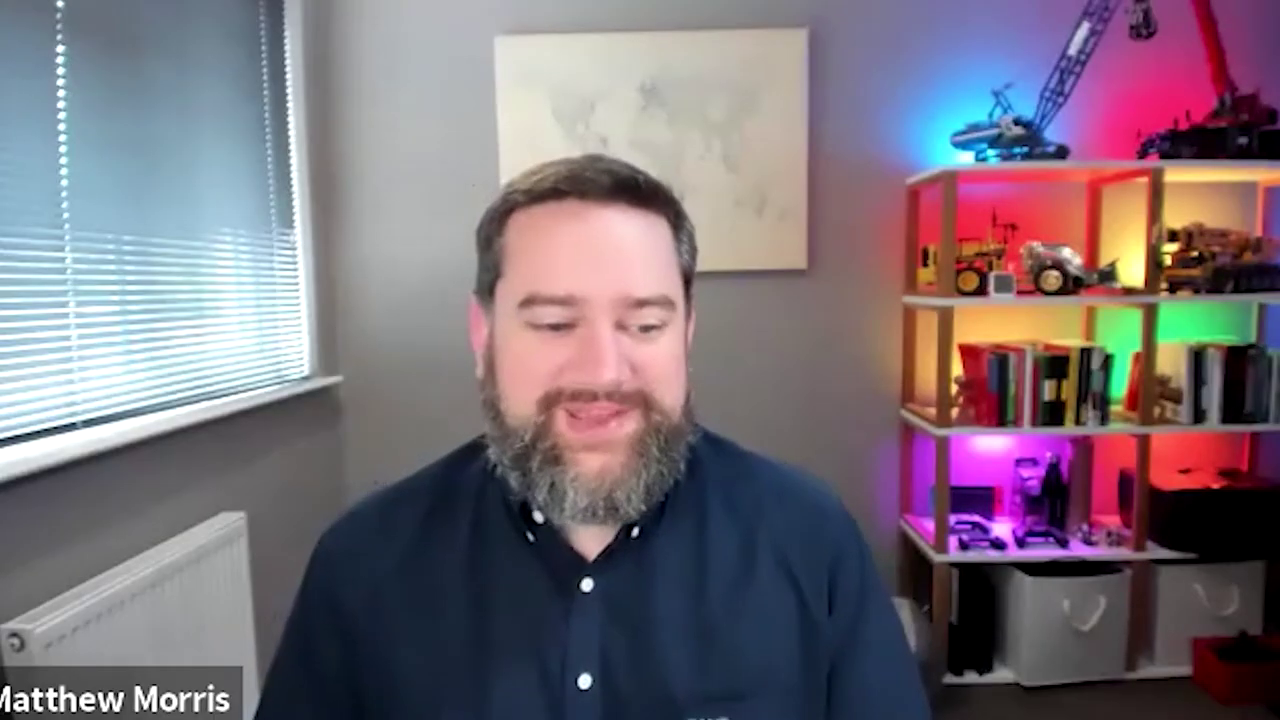
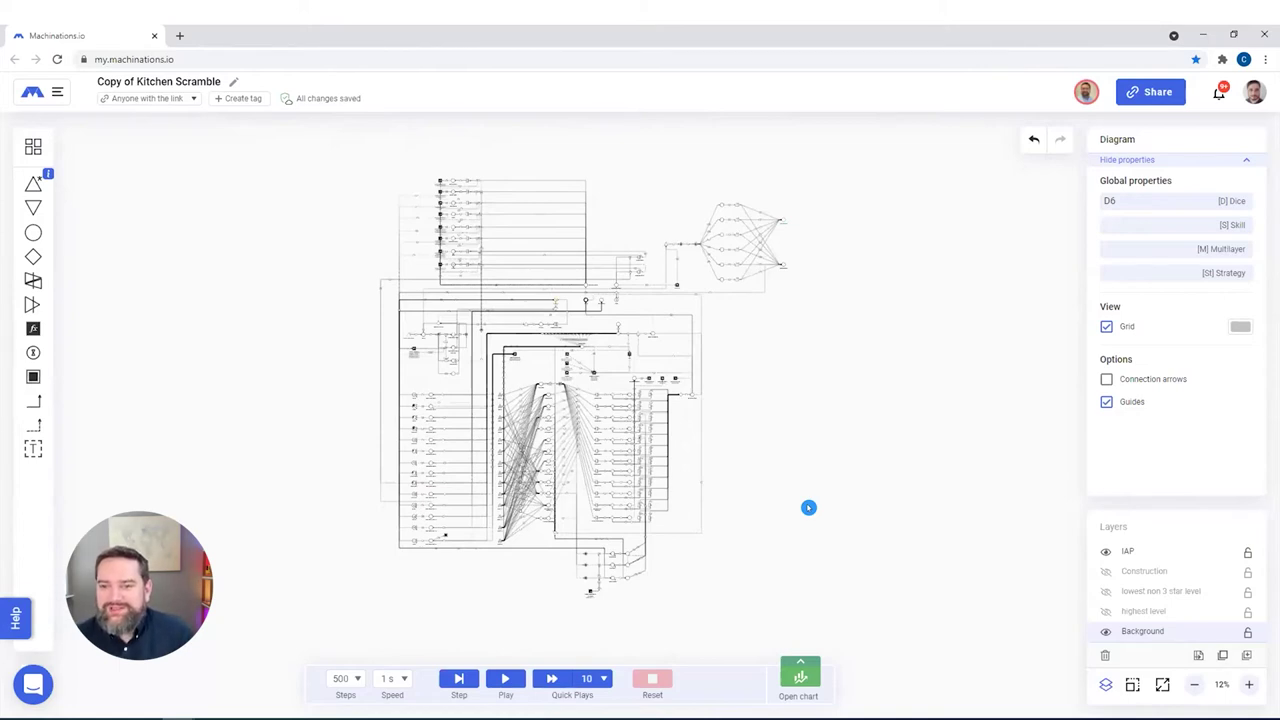
Inspect the player action section with the chances for Play highest level, Play lowest non 3 star level and Buy Upgrade
scroll(449, 397, up, 5)
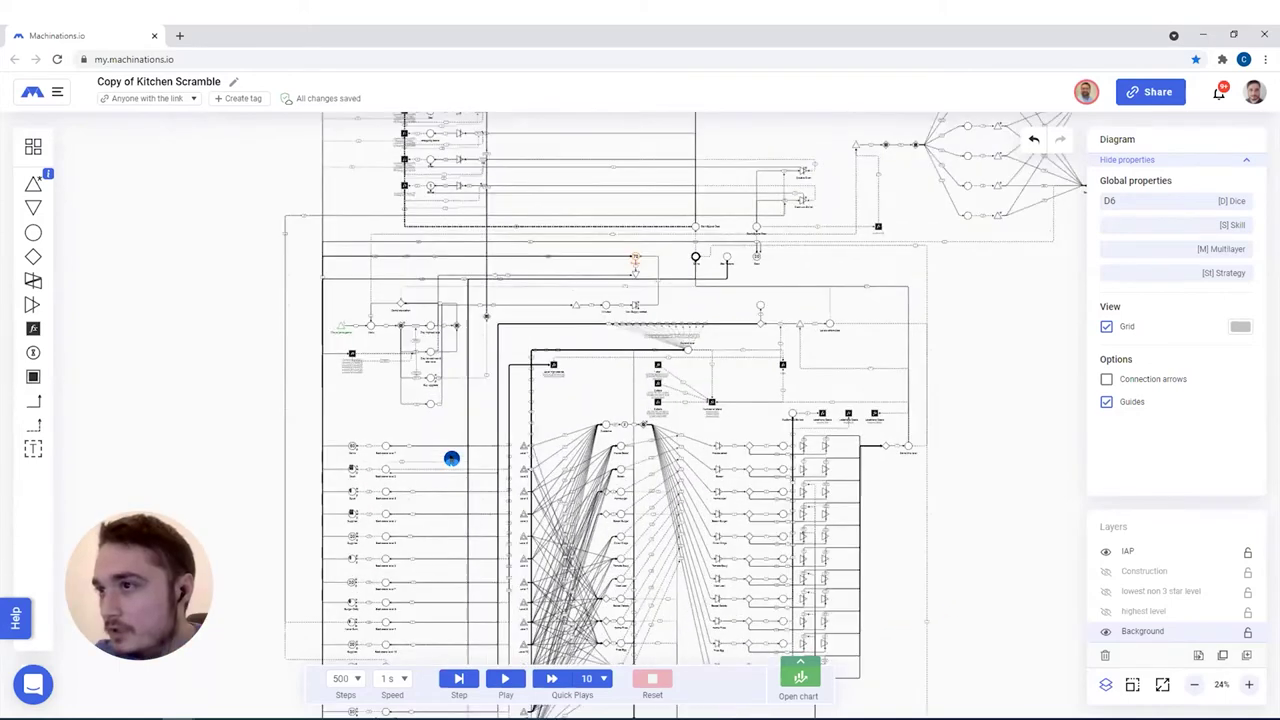
scroll(451, 459, up, 5)
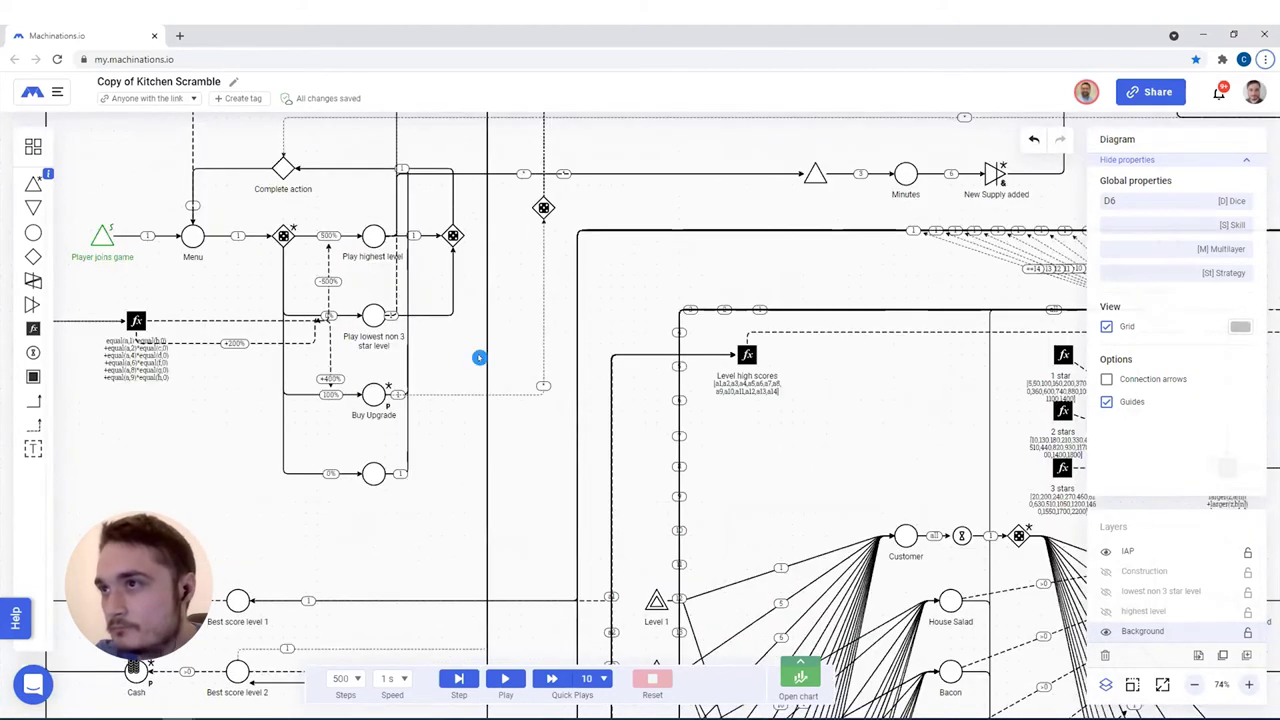
scroll(468, 394, up, 2)
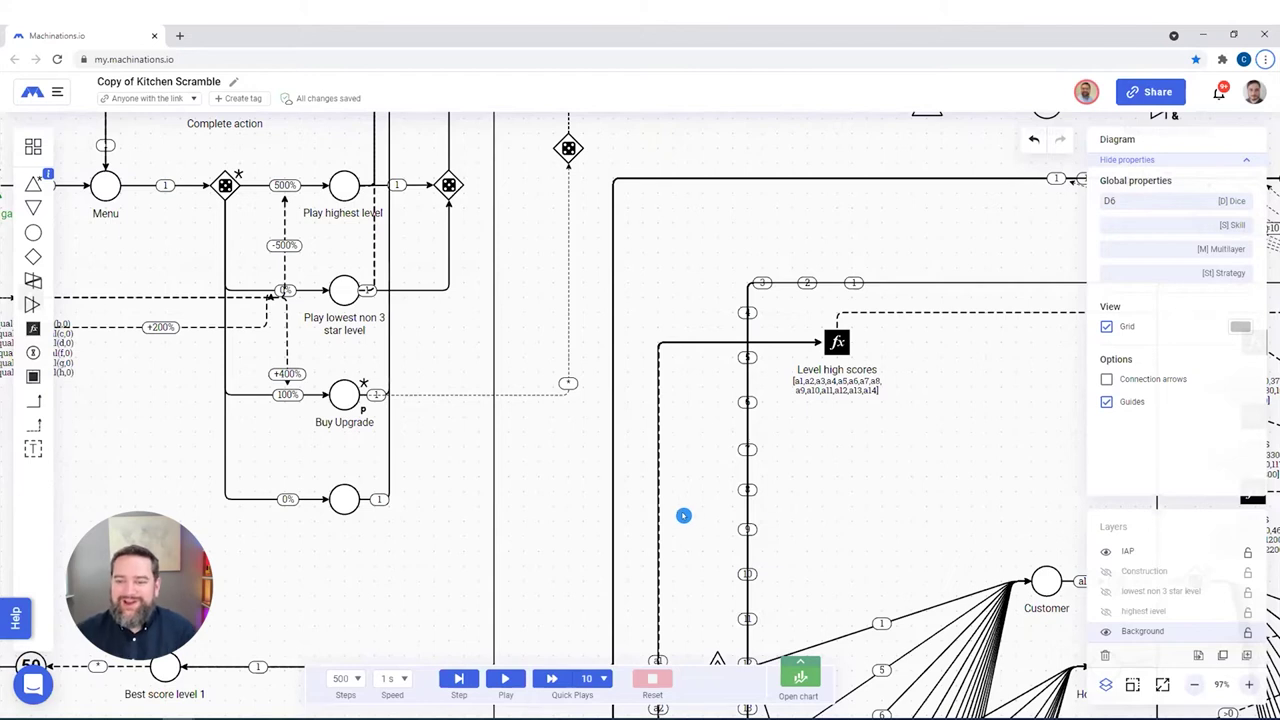
Examine the overall diagram, from the equipment upgrade rows and in-app purchase branches to the coin, cash and level sections
scroll(683, 515, down, 10)
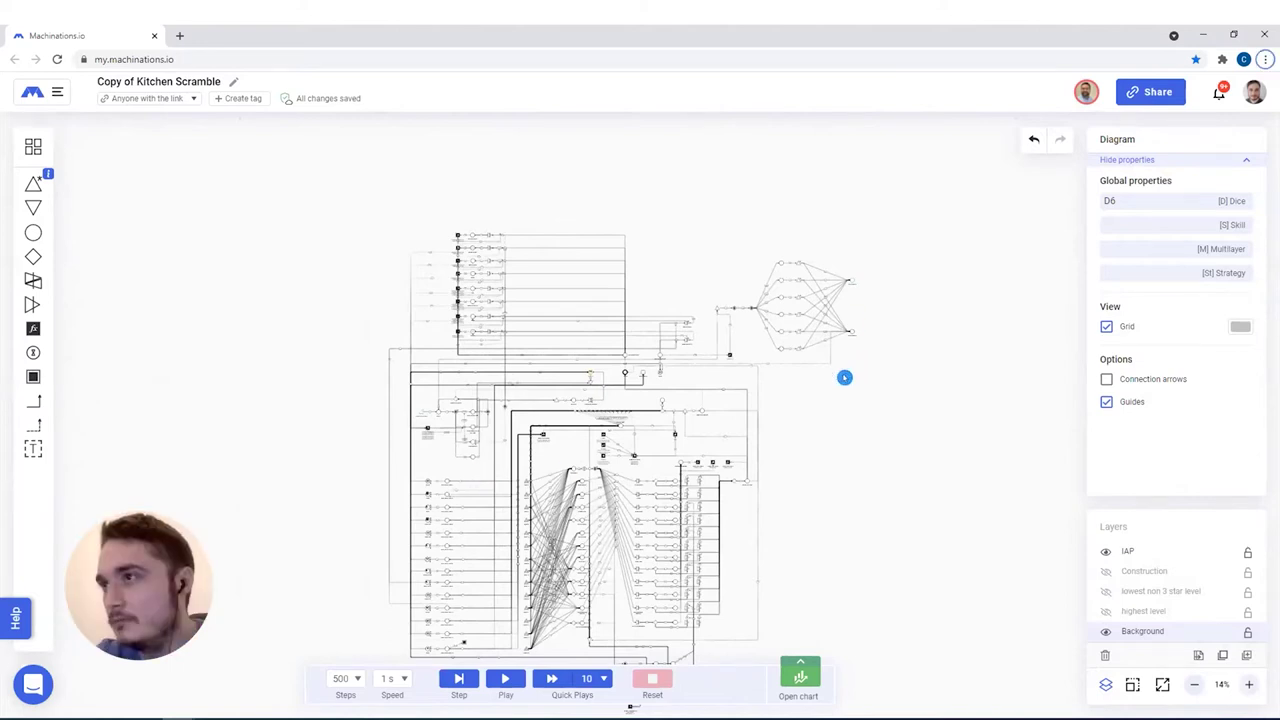
scroll(843, 377, up, 5)
scroll(780, 453, left, 5)
scroll(780, 453, up, 2)
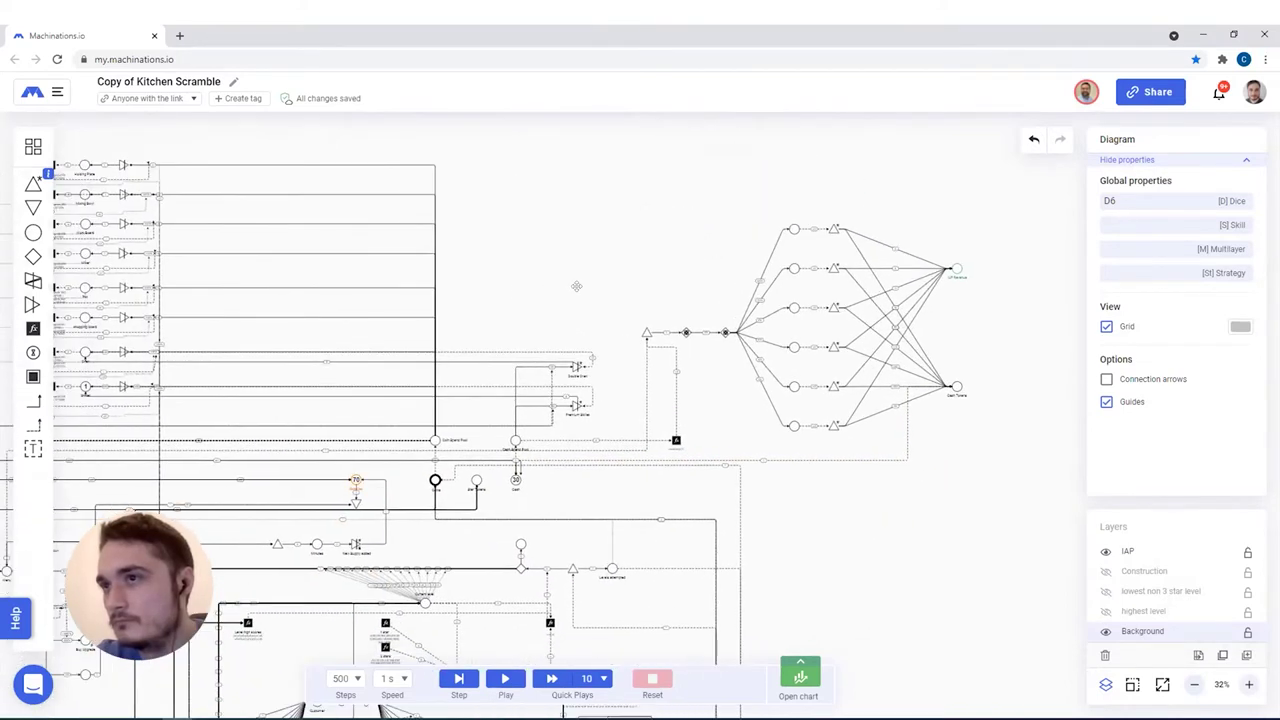
scroll(658, 266, down, 2)
scroll(658, 266, left, 2)
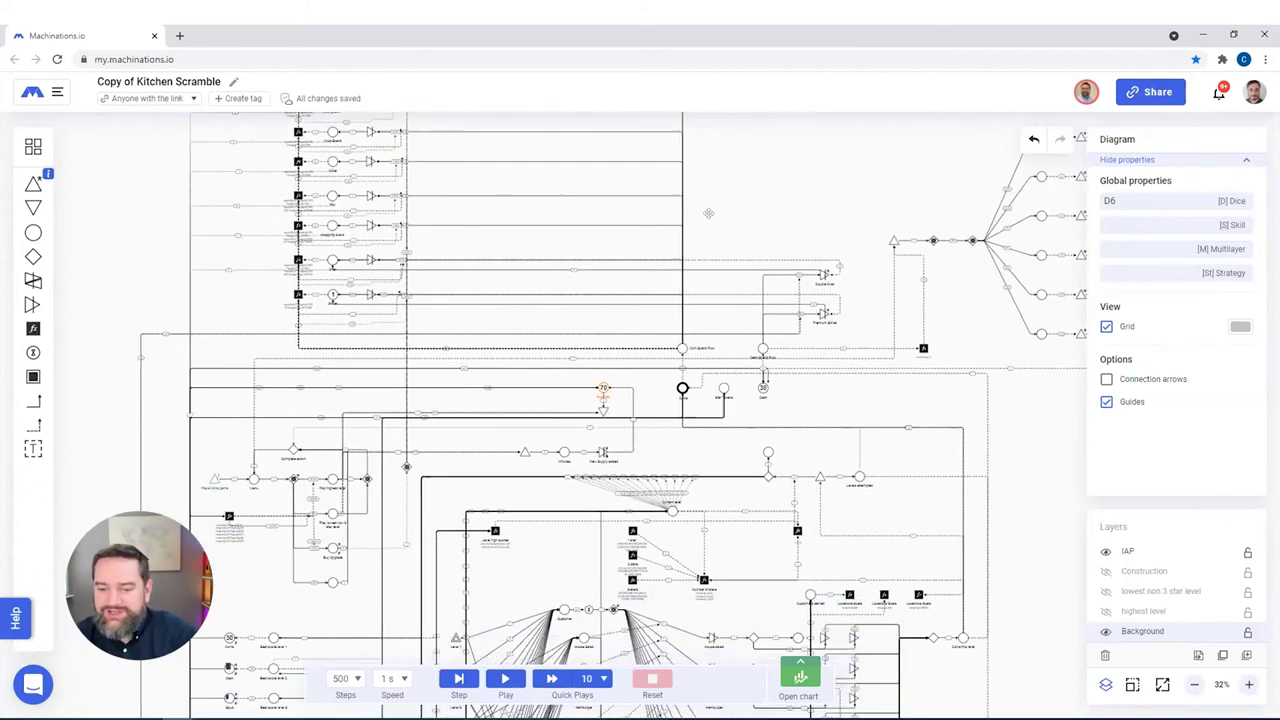
scroll(738, 540, down, 3)
scroll(738, 540, left, 1)
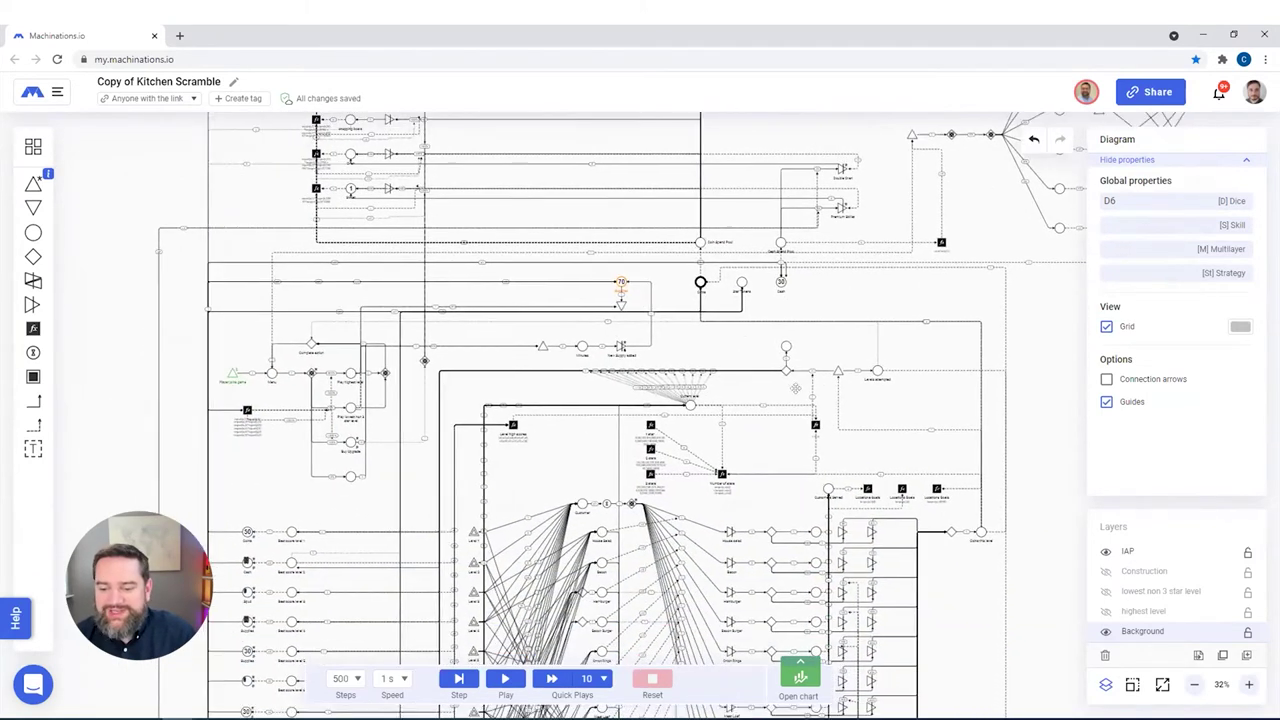
Reveal the lowest non 3 star level and highest level layers around the player actions and level sources, and hide both again
scroll(447, 451, up, 8)
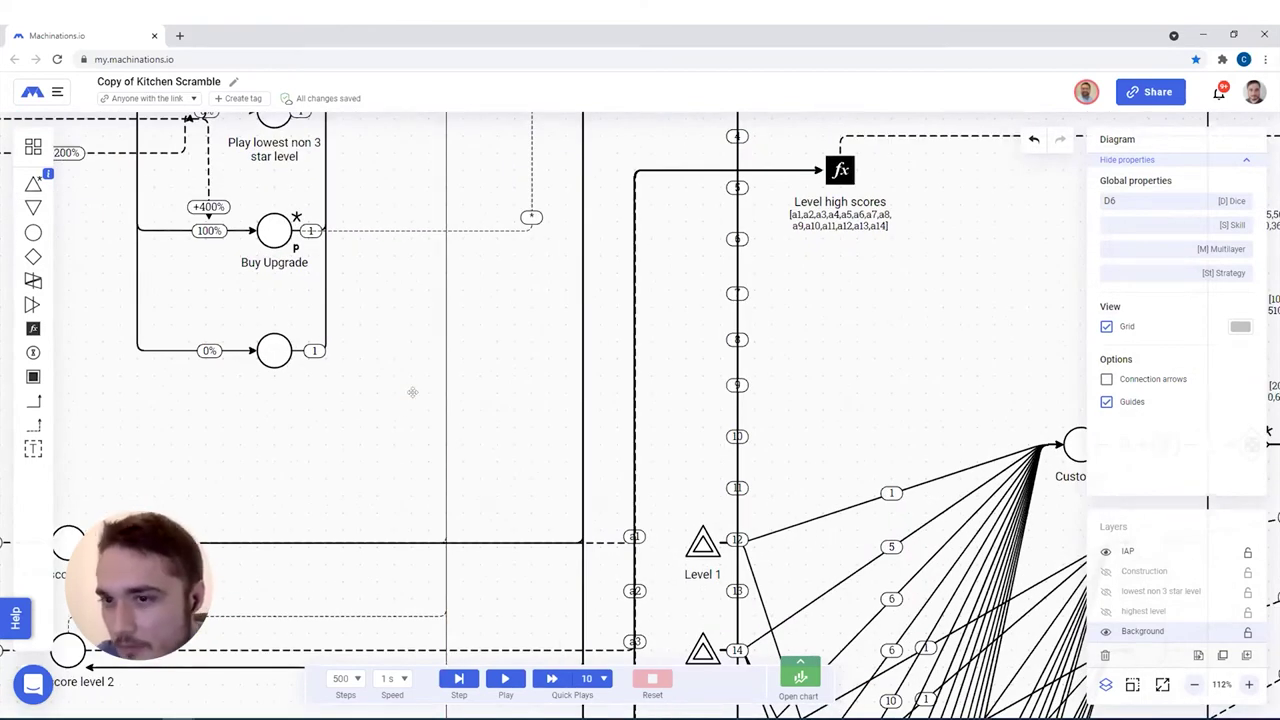
scroll(434, 463, up, 3)
scroll(480, 455, left, 3)
scroll(509, 447, left, 1)
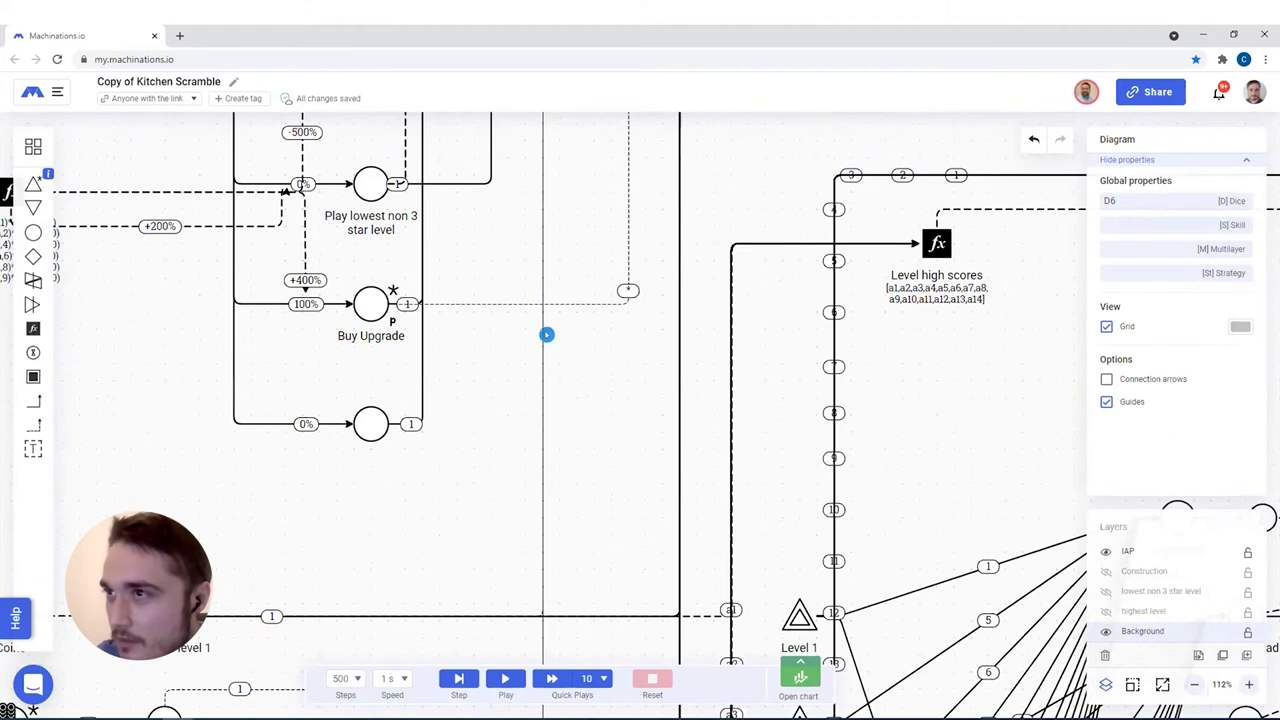
scroll(498, 367, up, 5)
scroll(498, 367, right, 3)
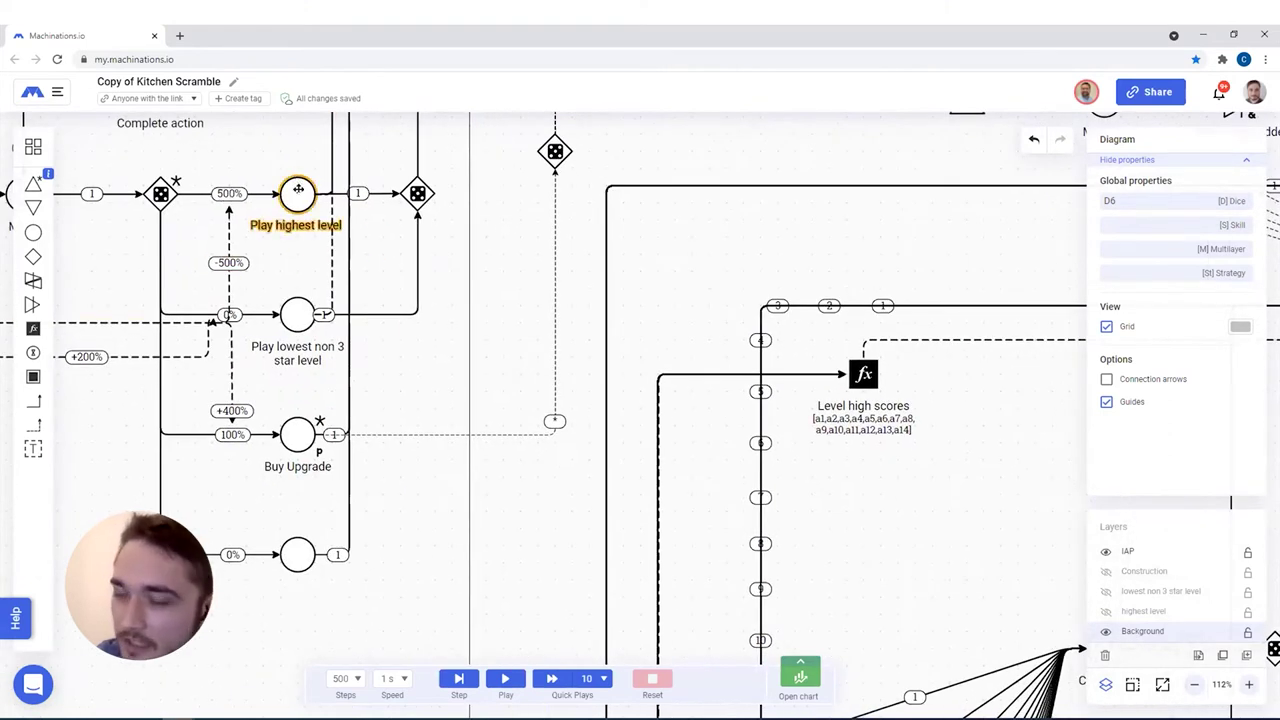
scroll(485, 362, down, 13)
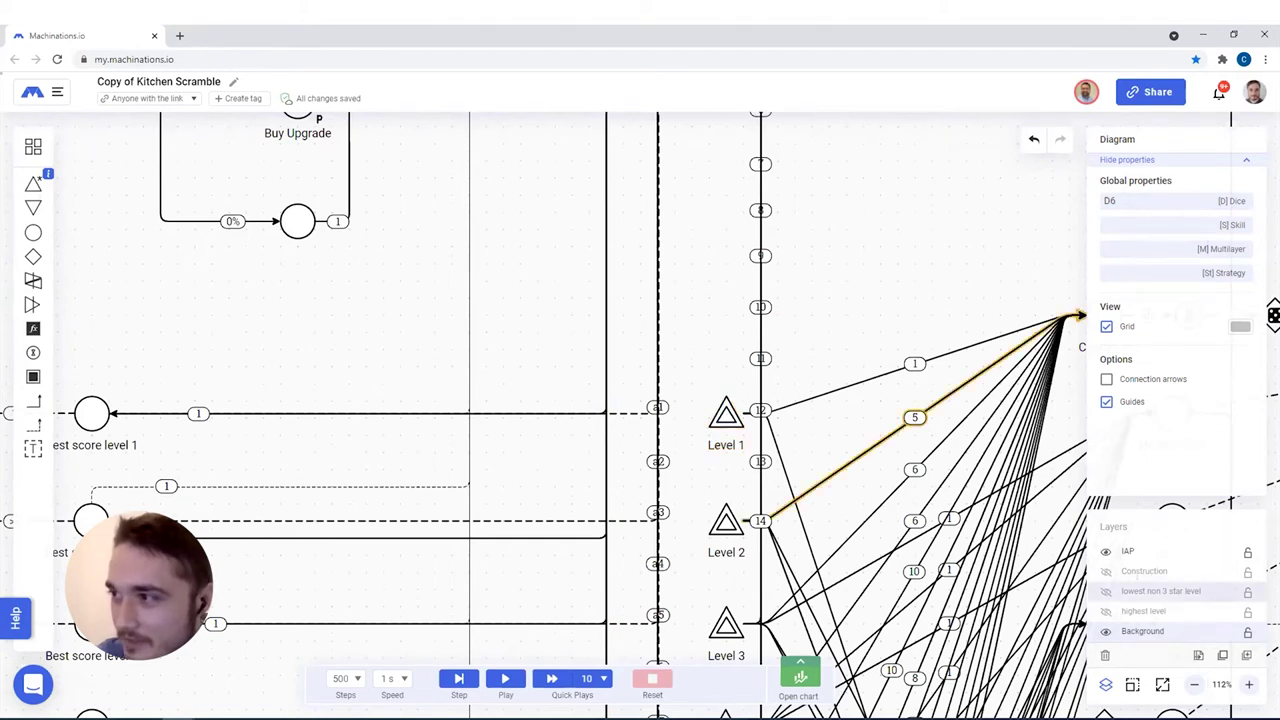
click(1105, 592)
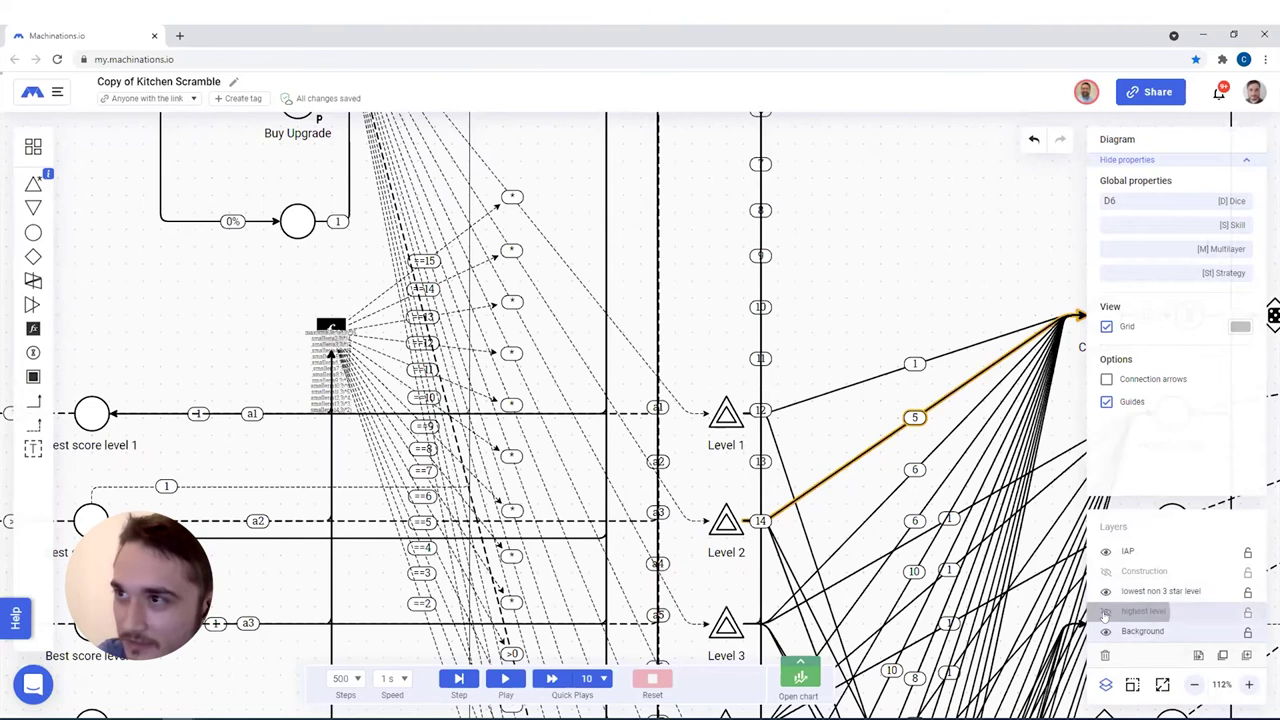
click(1105, 612)
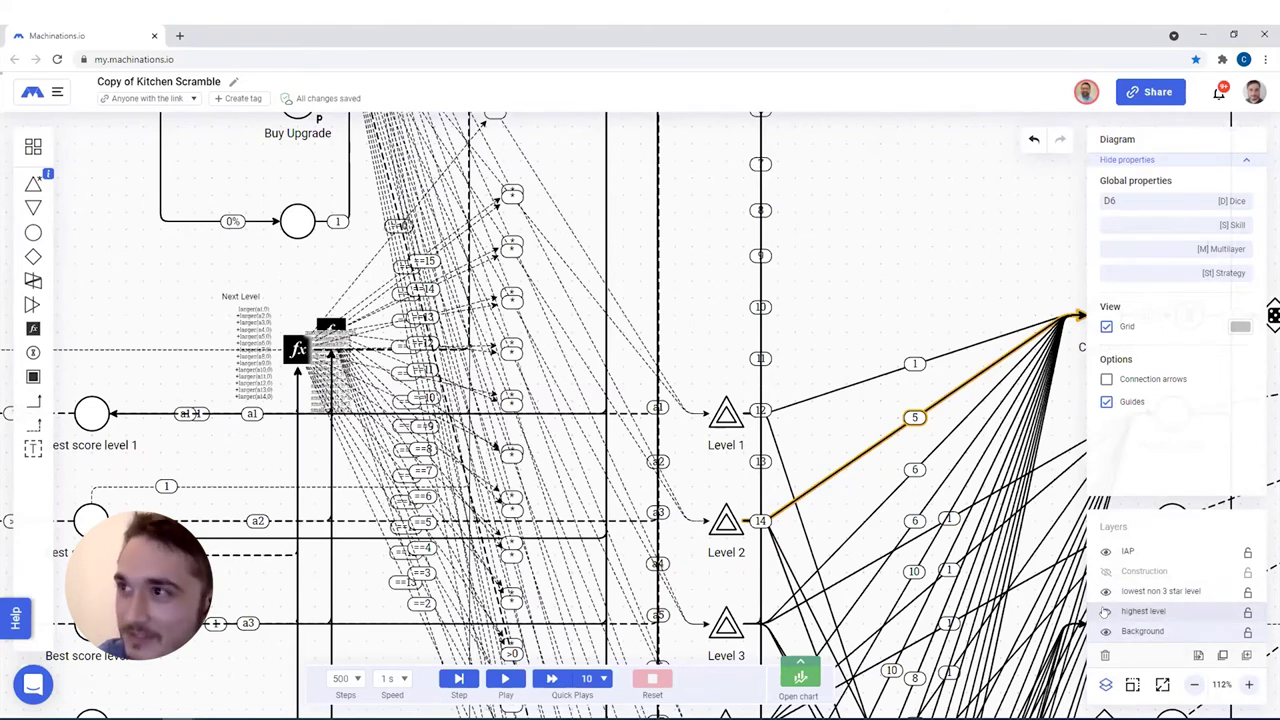
click(1105, 612)
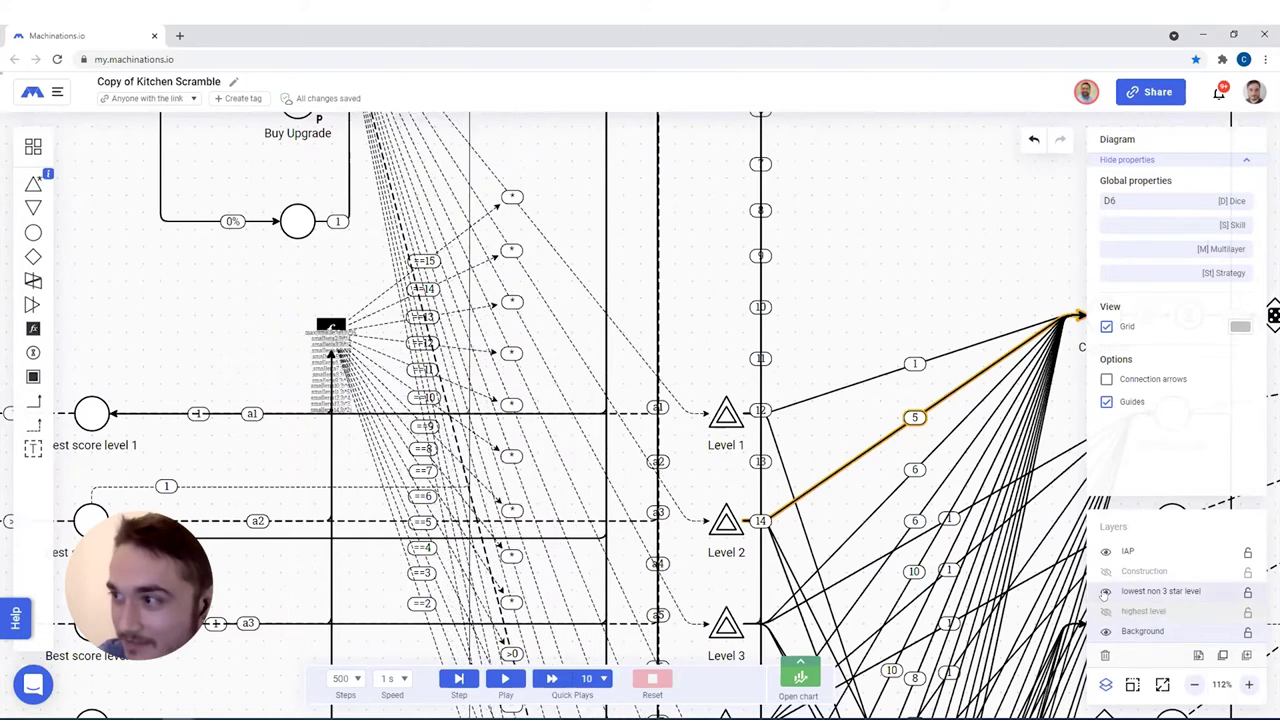
click(1105, 591)
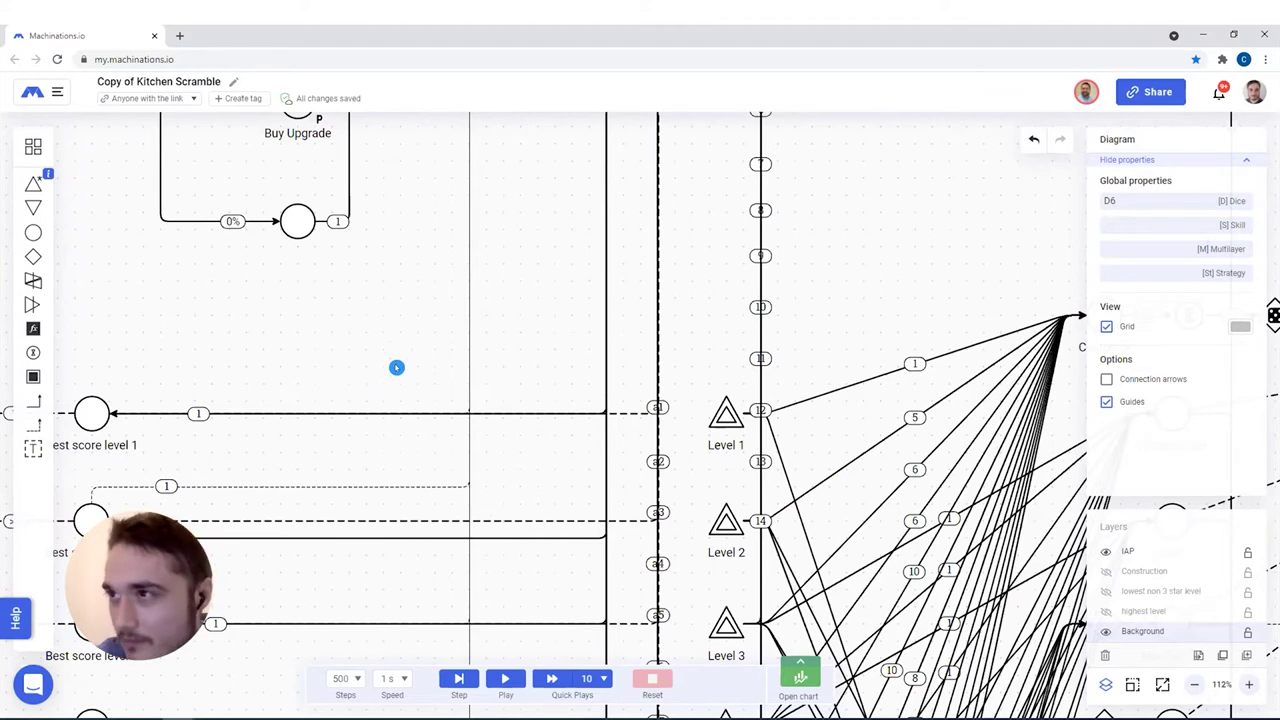
Show the highest level and lowest non 3 star level layers together beneath Buy Upgrade, and hide them again
scroll(418, 383, up, 3)
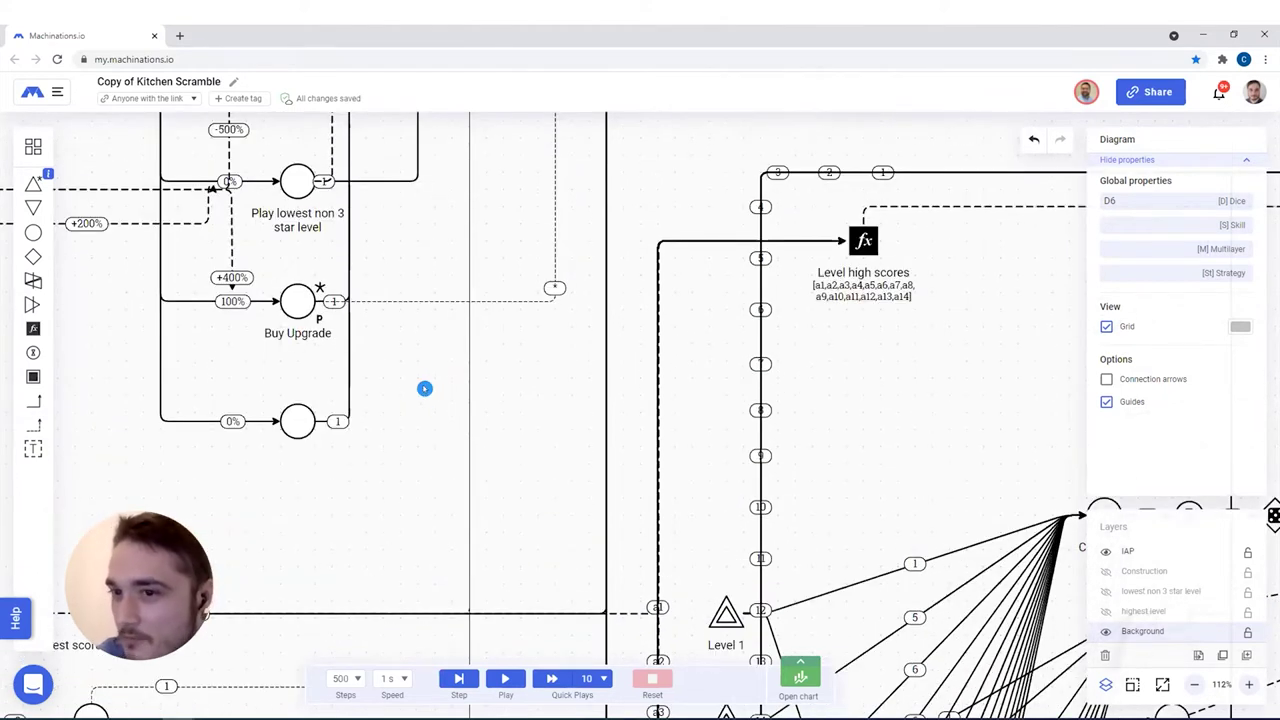
scroll(429, 430, up, 1)
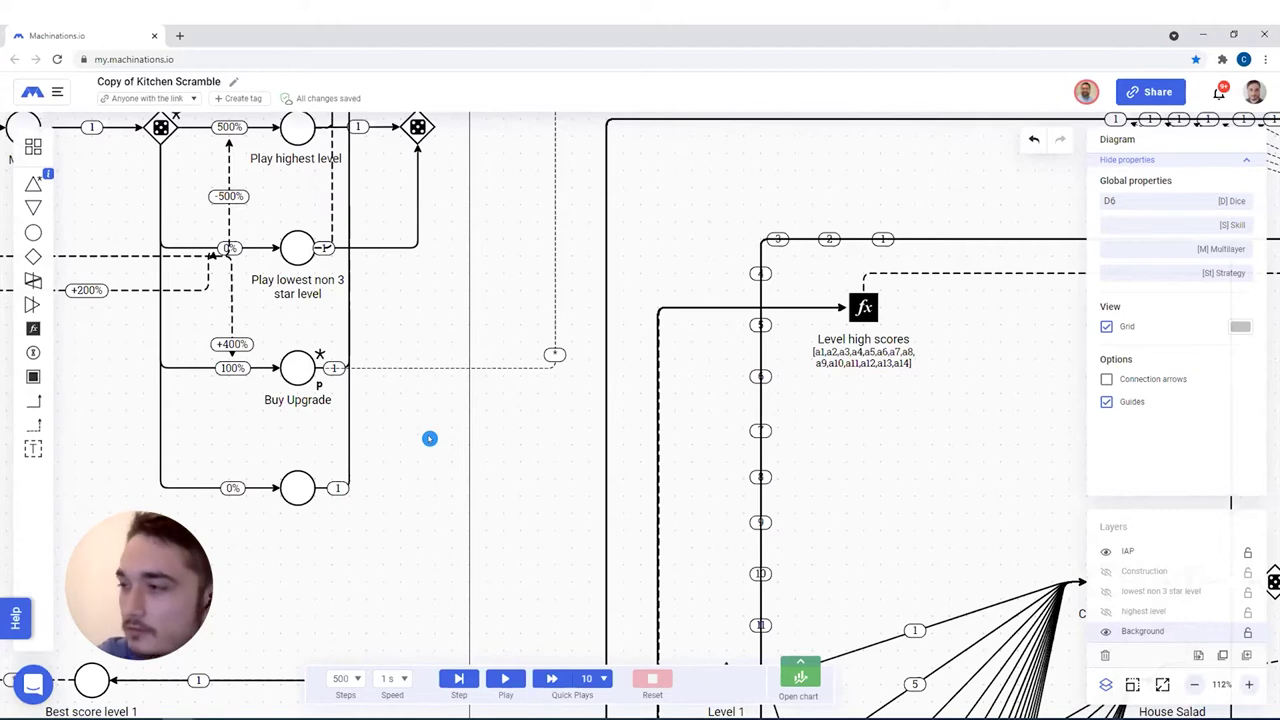
scroll(429, 433, down, 1)
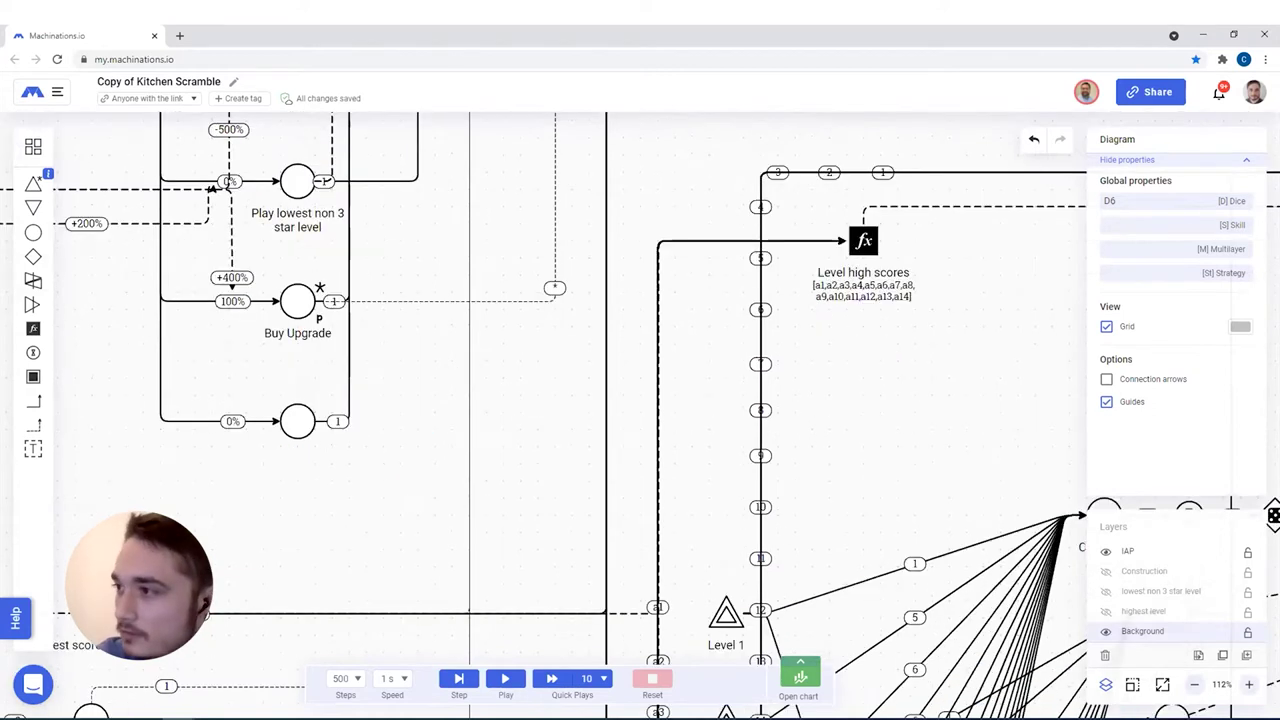
click(1106, 611)
click(1106, 591)
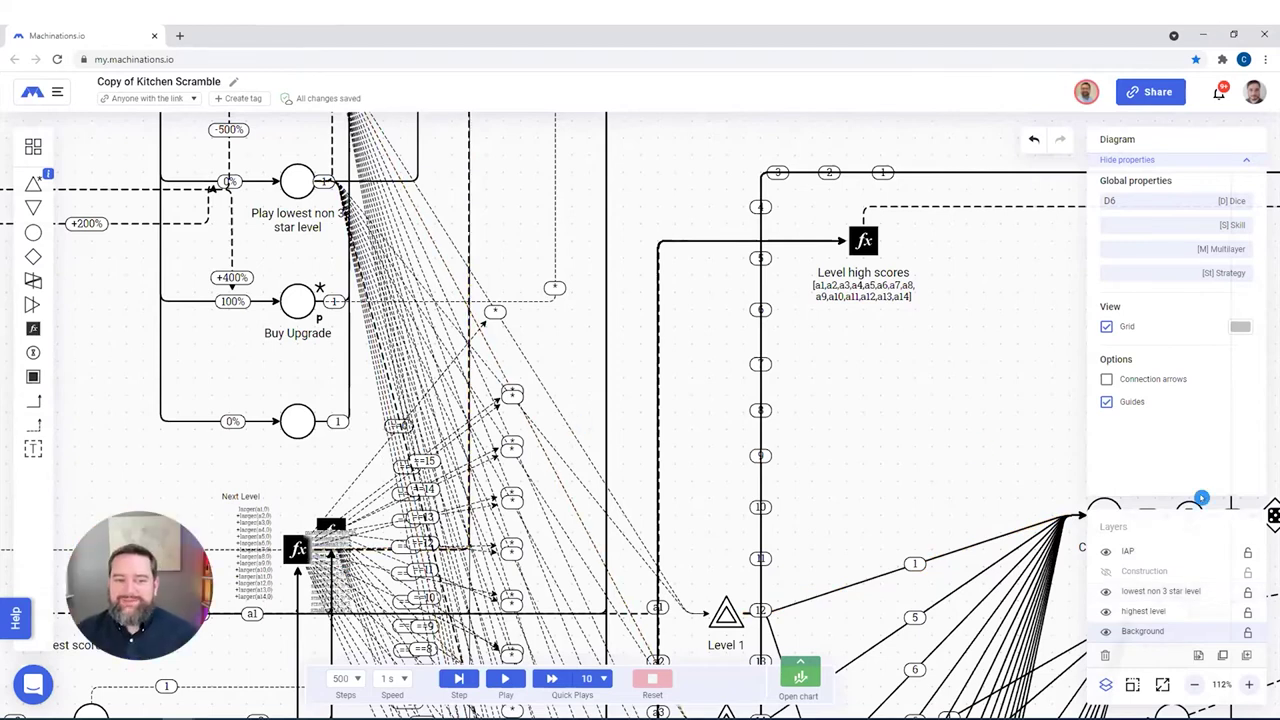
click(1106, 591)
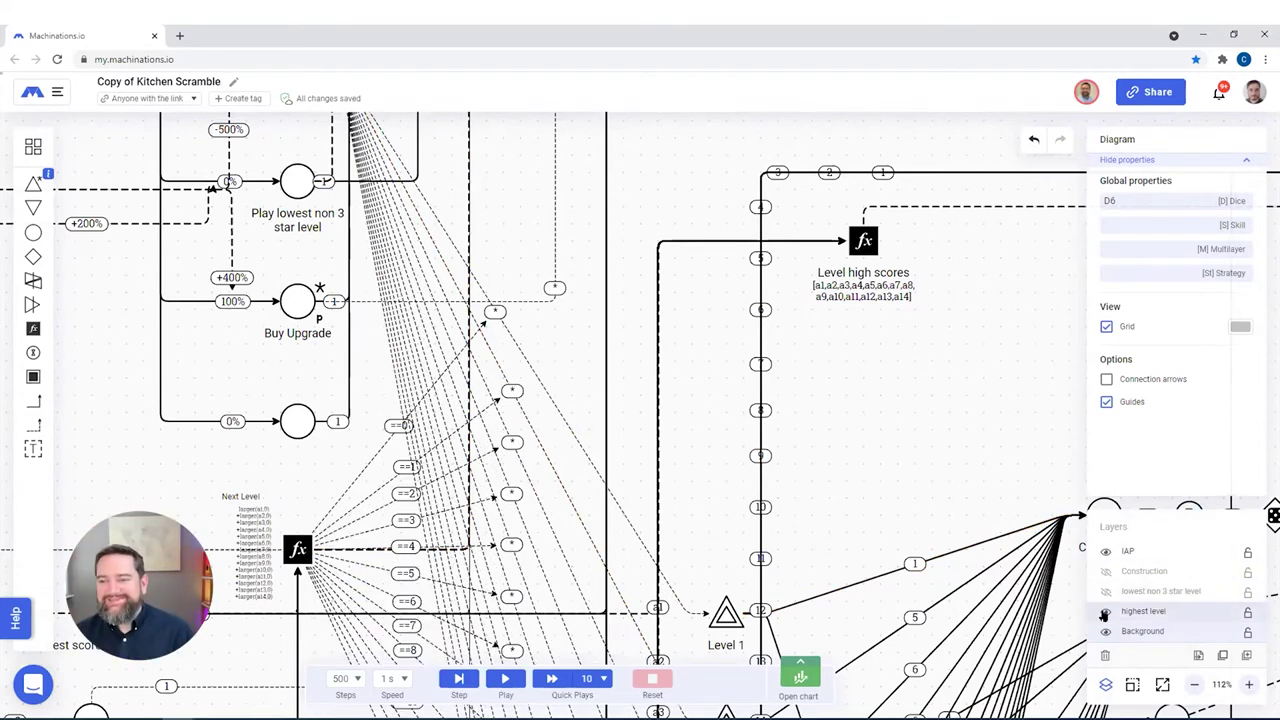
click(1106, 611)
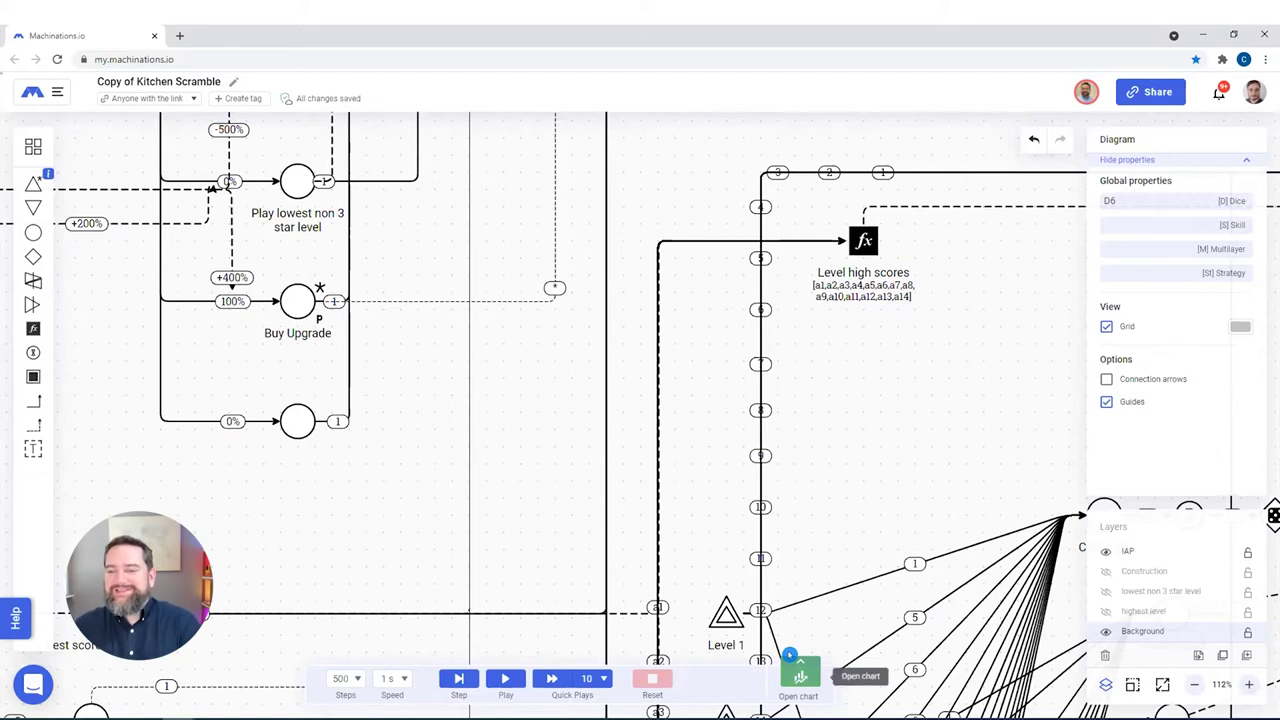
View the execution chart for the diagram's tracked nodes, close it, and return to the player action section
click(797, 658)
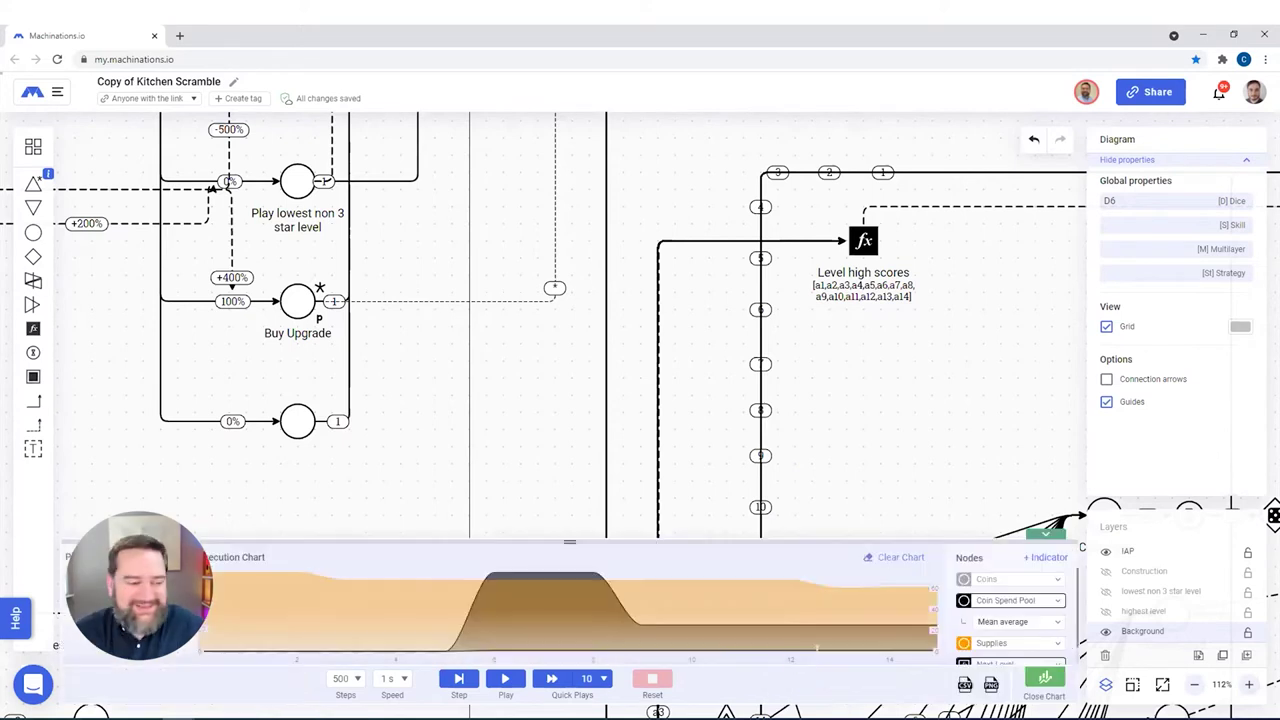
click(1054, 537)
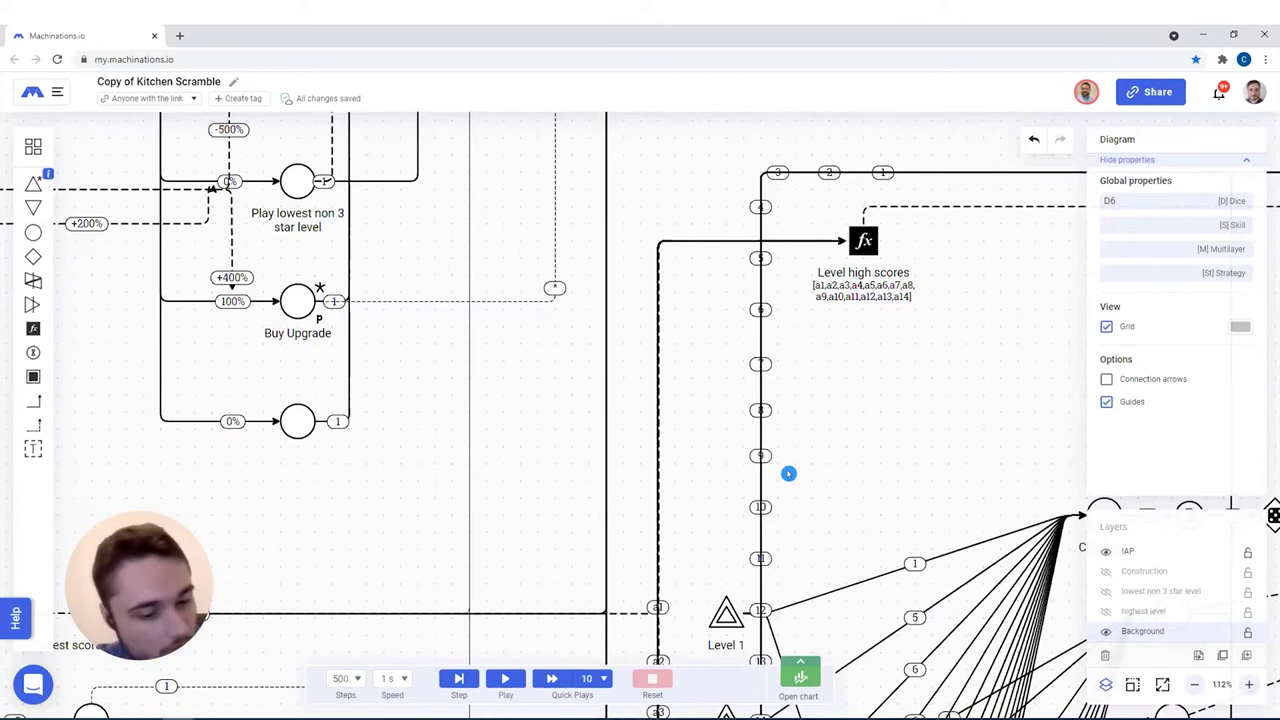
scroll(750, 470, down, 5)
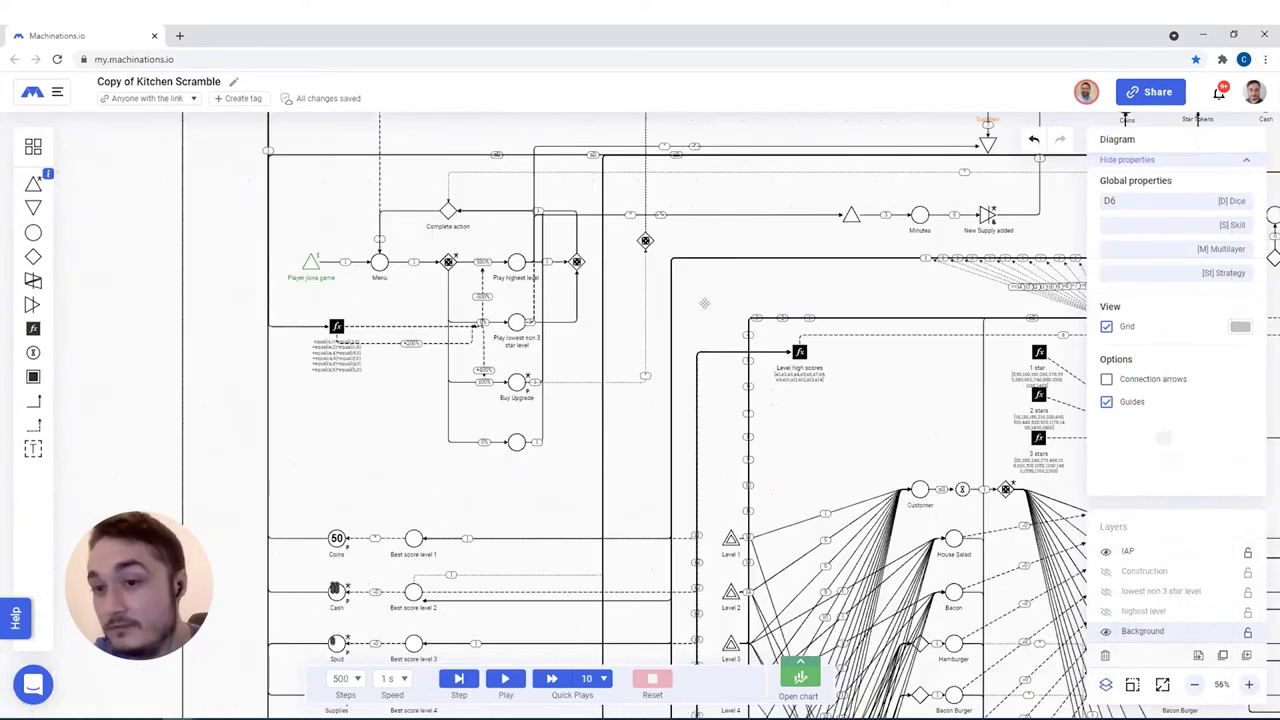
Examine the diagram from the player actions through the best score rows to the Spud, Egg and Burger Boost section
scroll(640, 416, down, 10)
scroll(640, 416, right, 5)
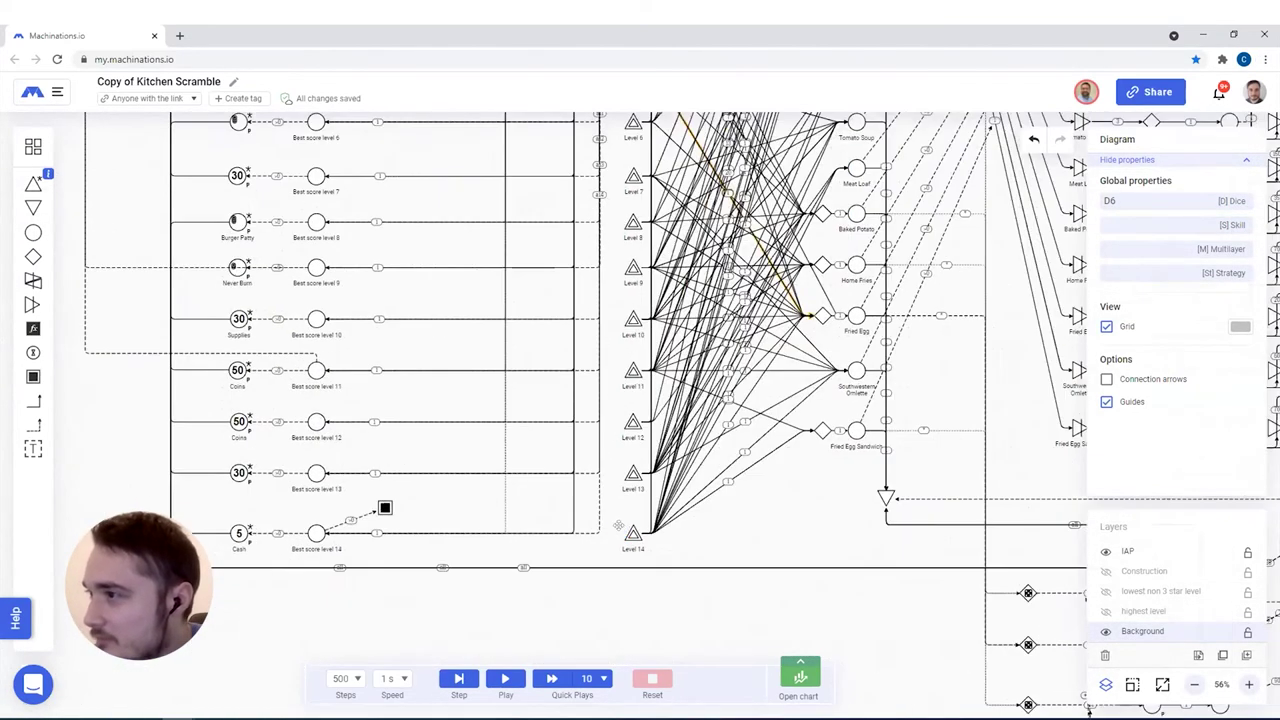
scroll(386, 371, down, 5)
scroll(386, 371, right, 5)
scroll(403, 474, up, 3)
scroll(307, 515, right, 3)
scroll(307, 515, right, 1)
scroll(307, 515, up, 1)
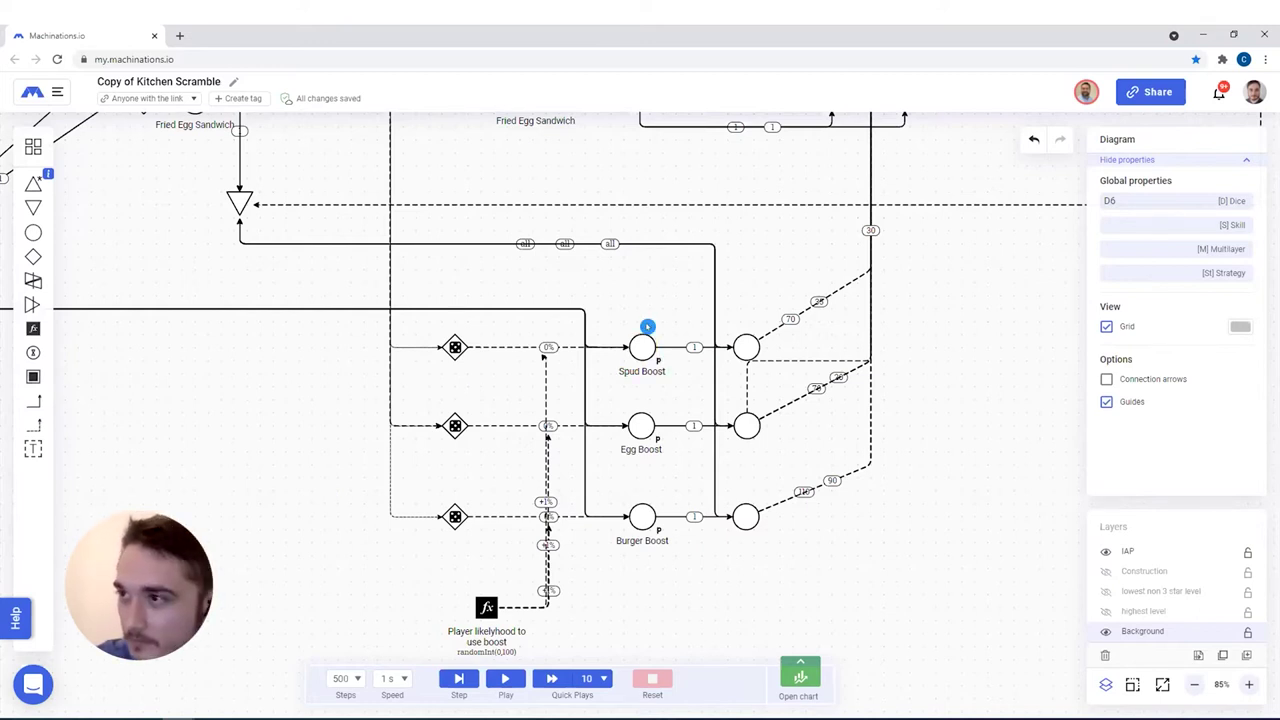
scroll(640, 345, up, 1)
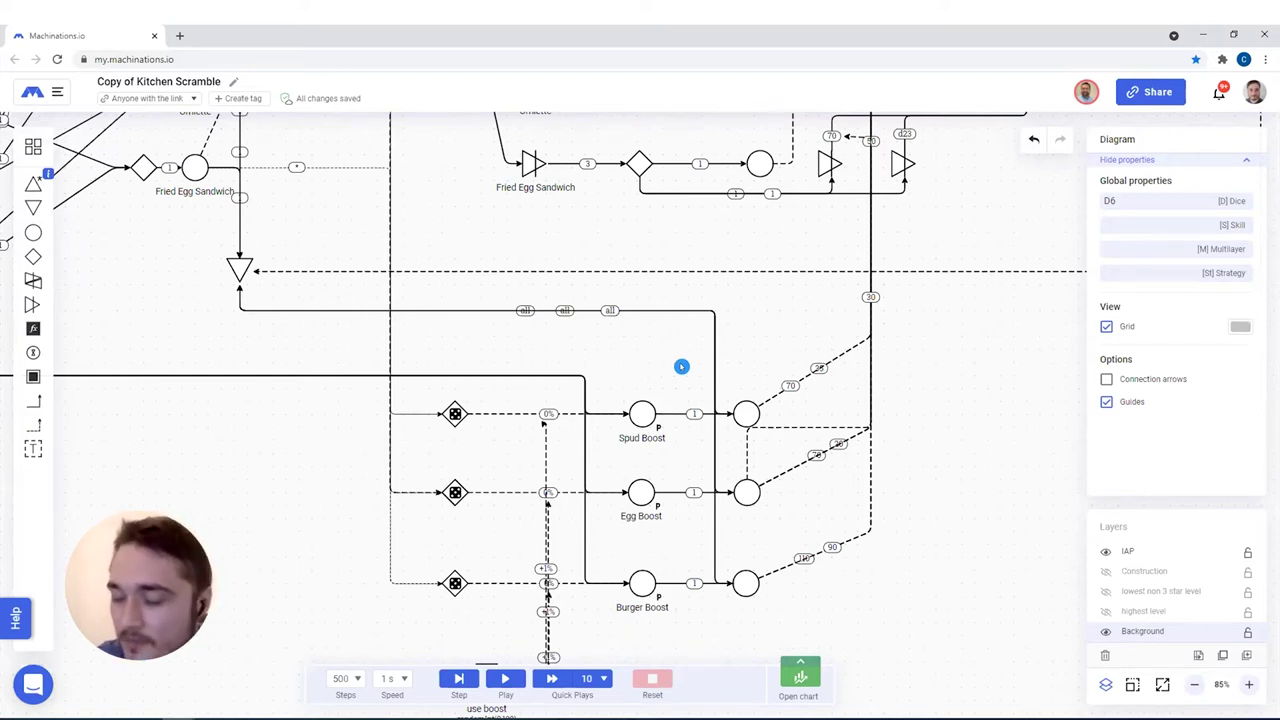
Examine the dish pools from Hamburger to Fried Egg Sandwich and the connections leading out of them
scroll(680, 366, up, 2)
scroll(642, 548, down, 3)
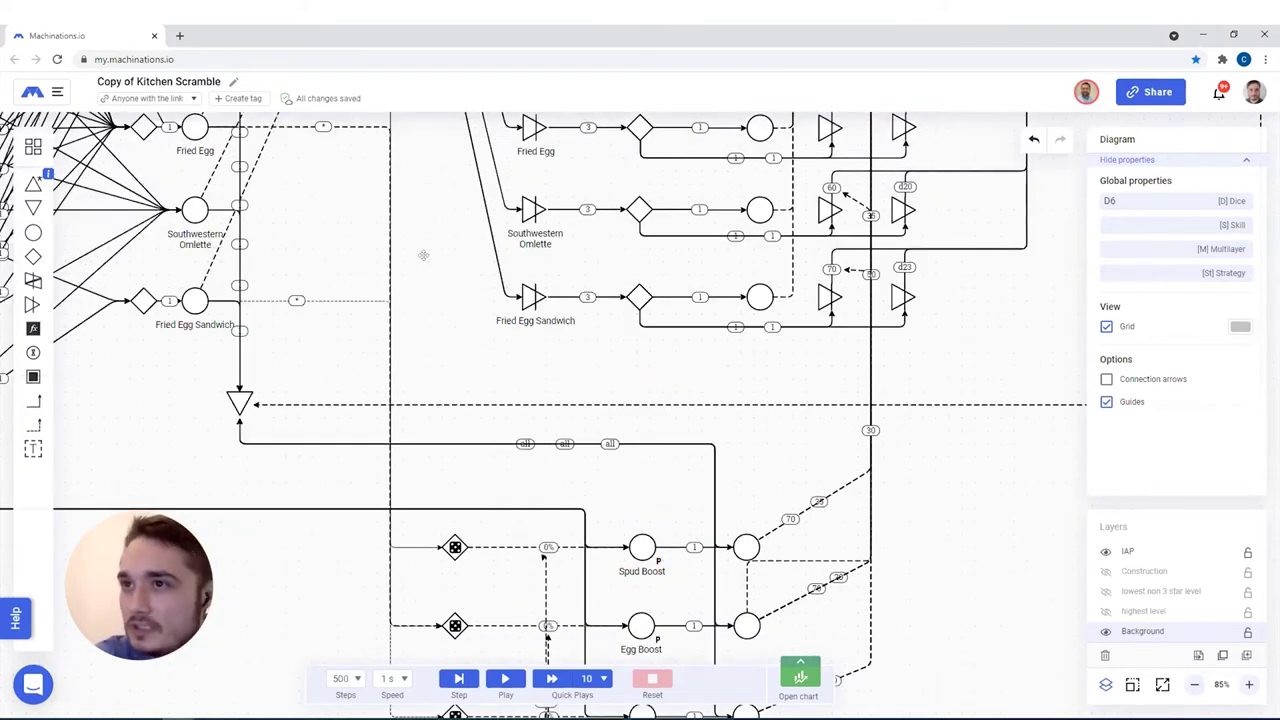
scroll(571, 523, up, 3)
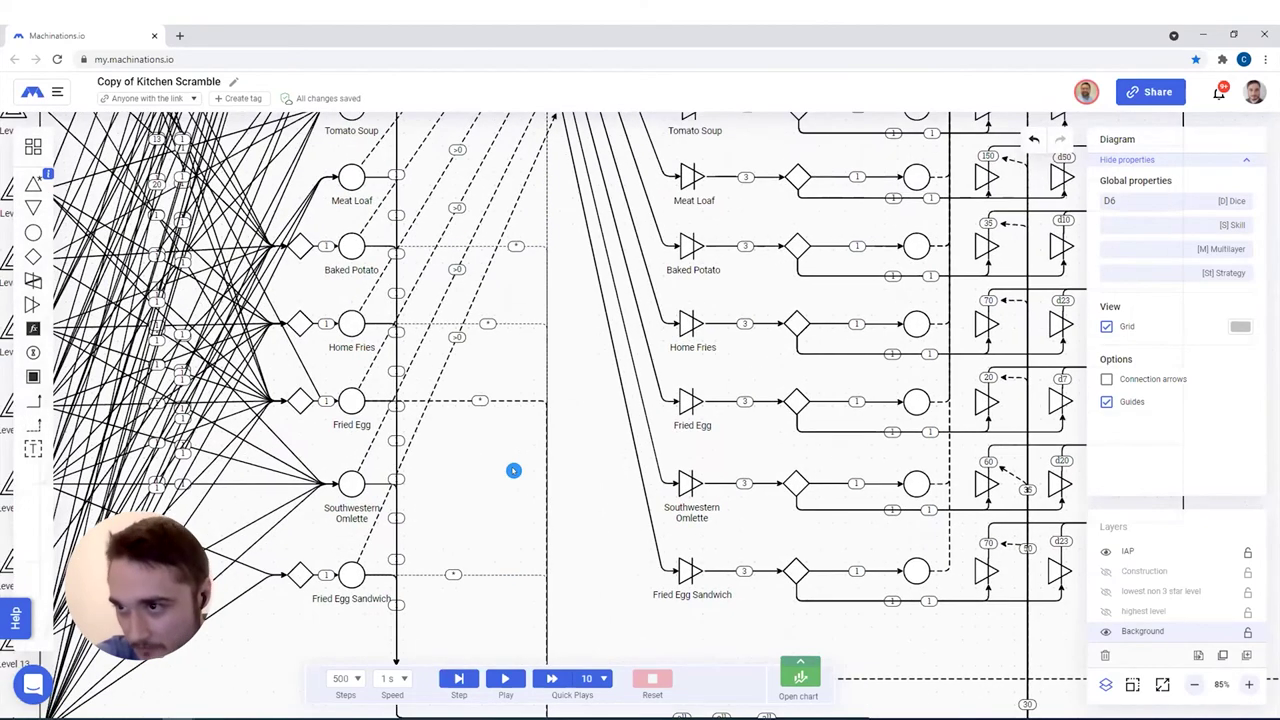
scroll(513, 470, up, 1)
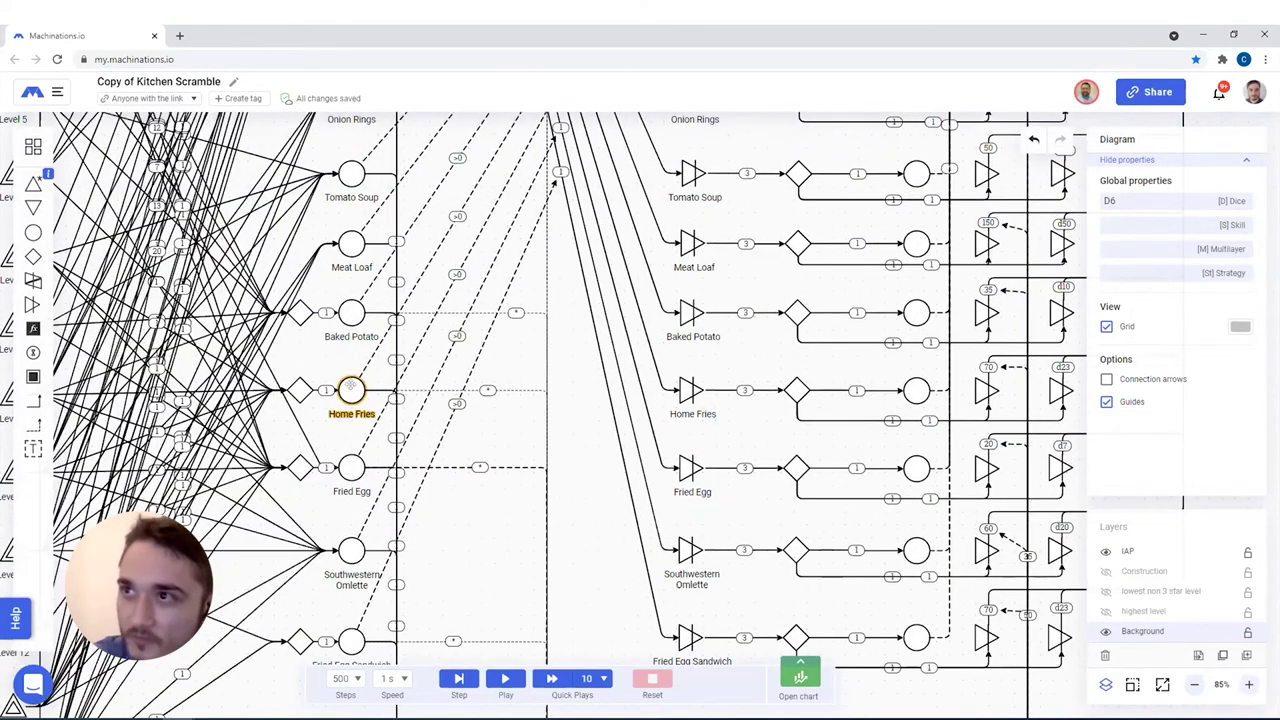
scroll(357, 398, up, 2)
scroll(360, 396, up, 1)
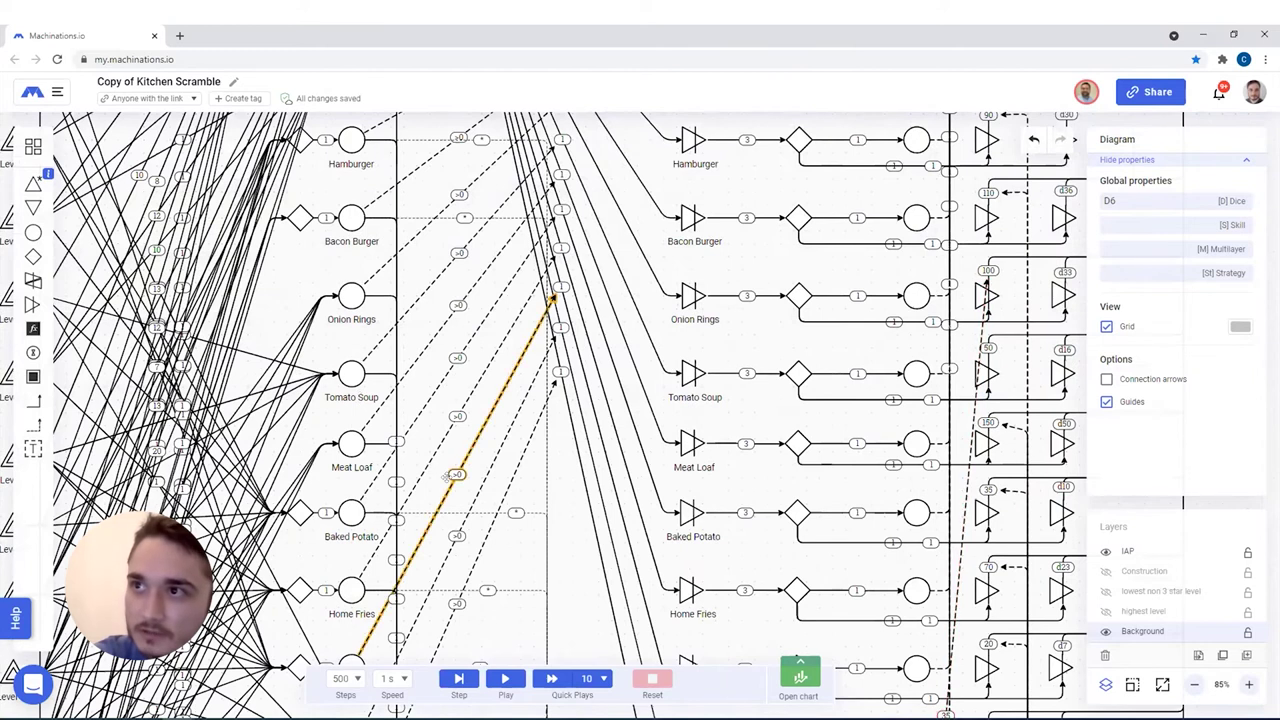
scroll(390, 420, down, 2)
scroll(420, 450, up, 1)
scroll(445, 477, down, 1)
scroll(447, 477, down, 1)
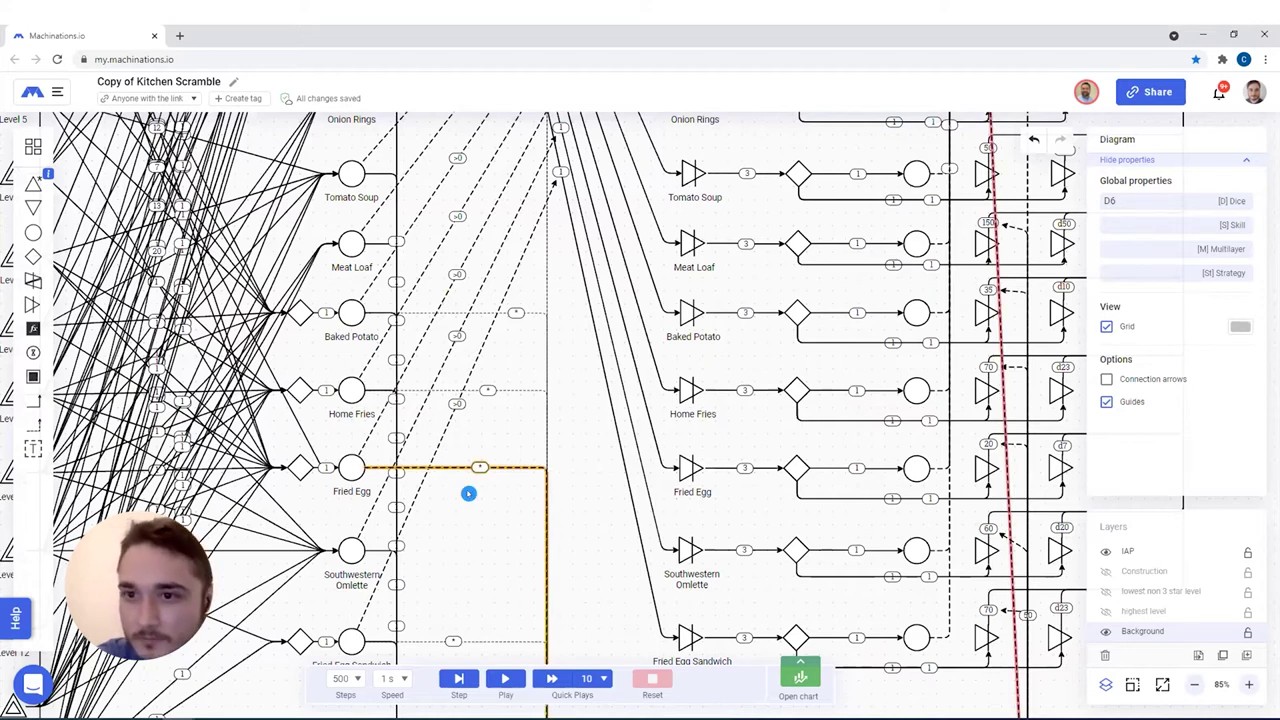
Trace the dish pool triggers down to the random gates that feed the Spud, Egg and Burger Boost pools
scroll(518, 473, down, 5)
scroll(600, 430, right, 2)
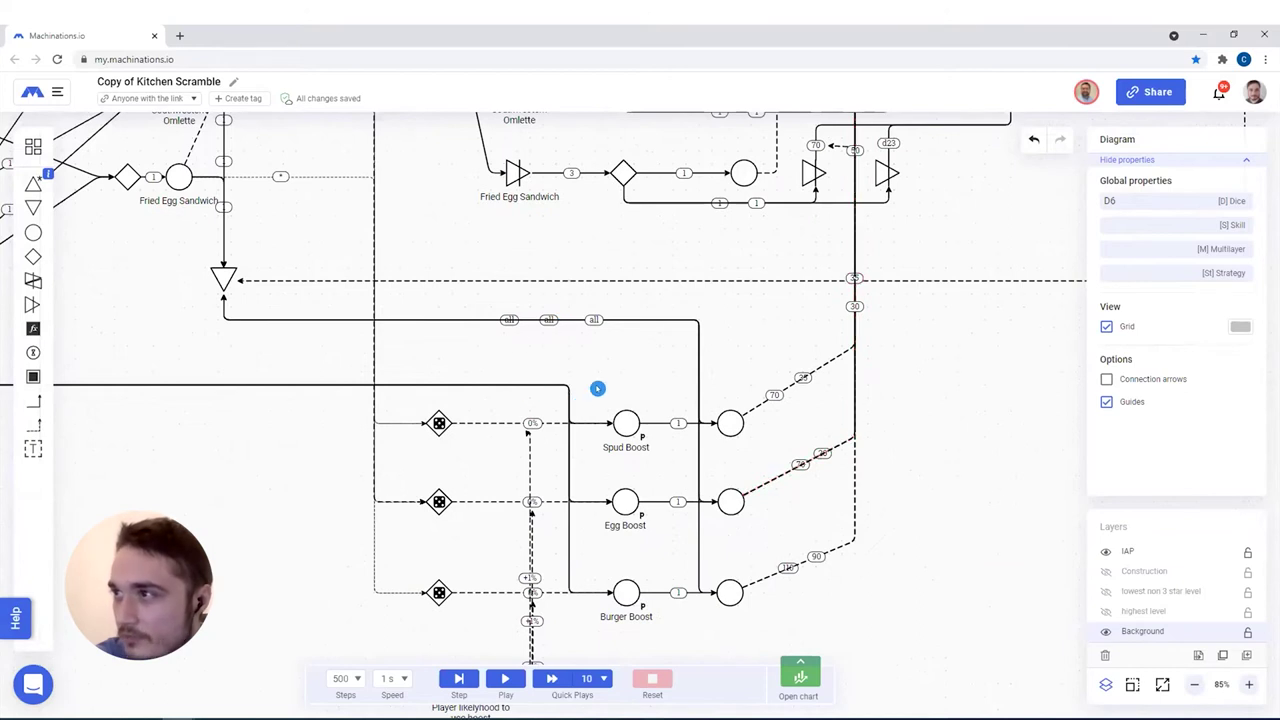
scroll(683, 443, up, 3)
scroll(700, 420, right, 2)
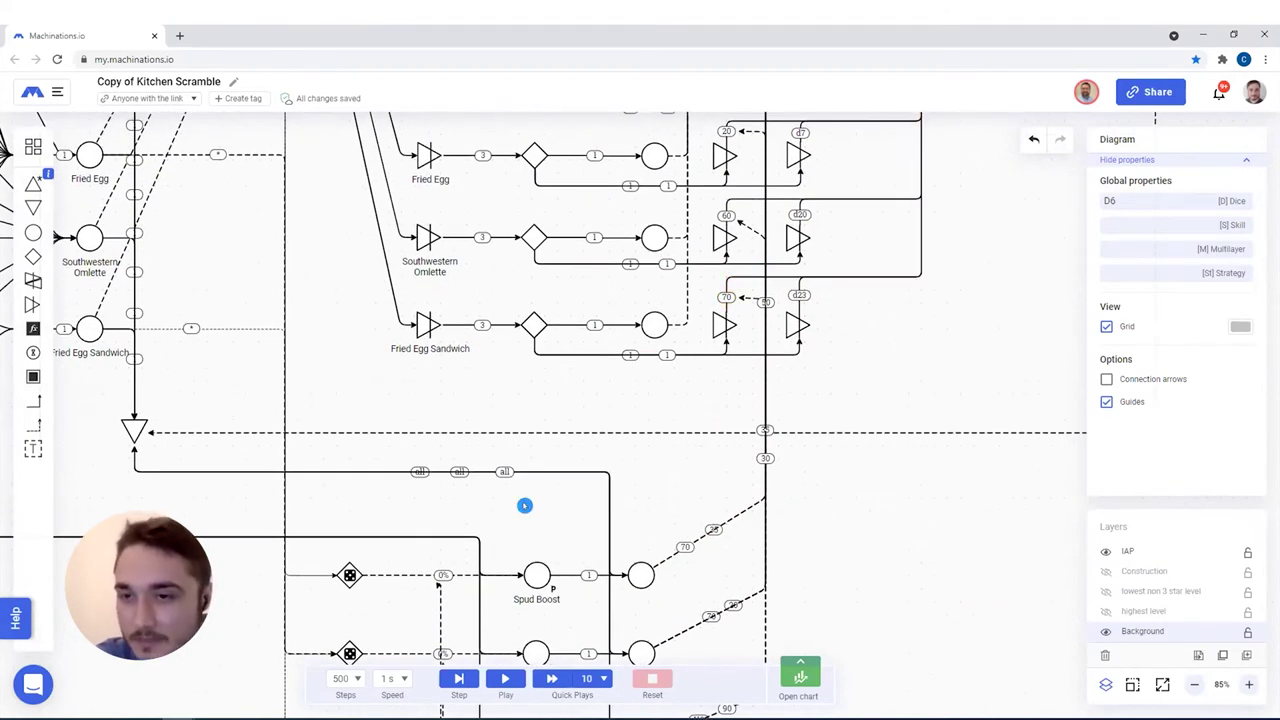
scroll(437, 511, left, 3)
scroll(554, 483, down, 5)
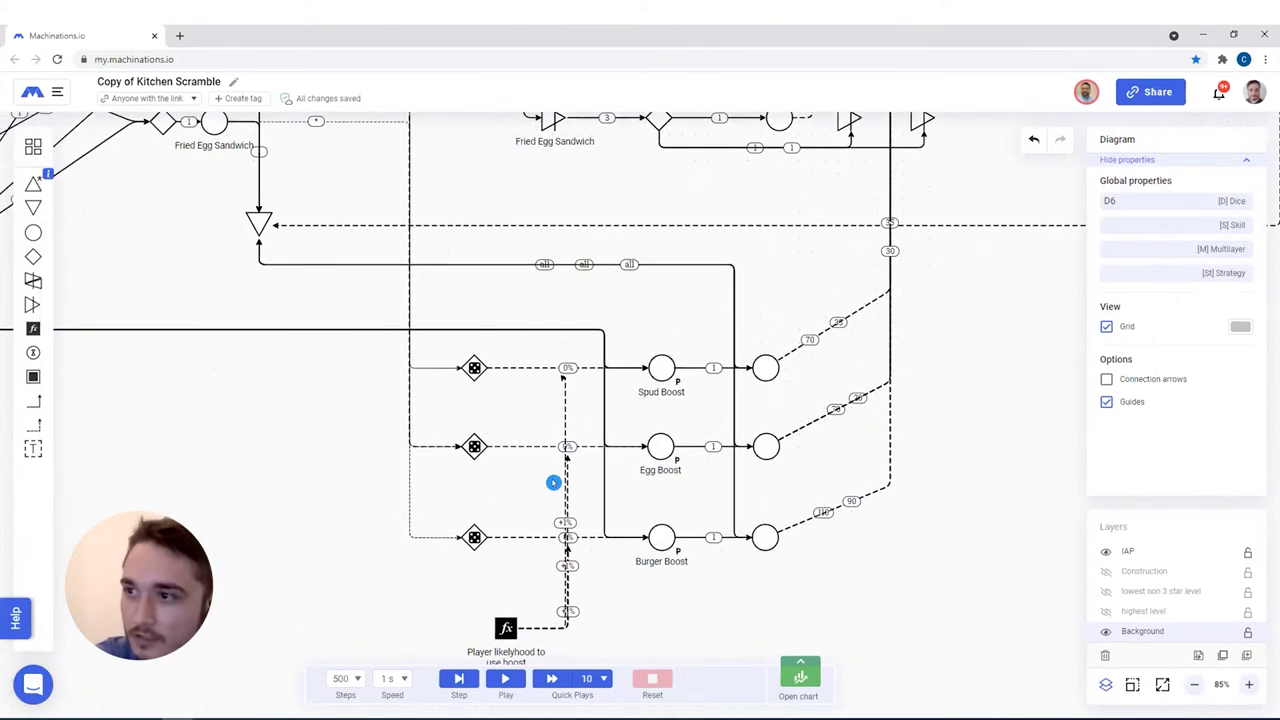
Run one simulation step to inspect how the Player likelyhood to use boost register affects the boost connections, and reset the run
scroll(733, 444, down, 1)
click(523, 478)
scroll(522, 481, up, 5)
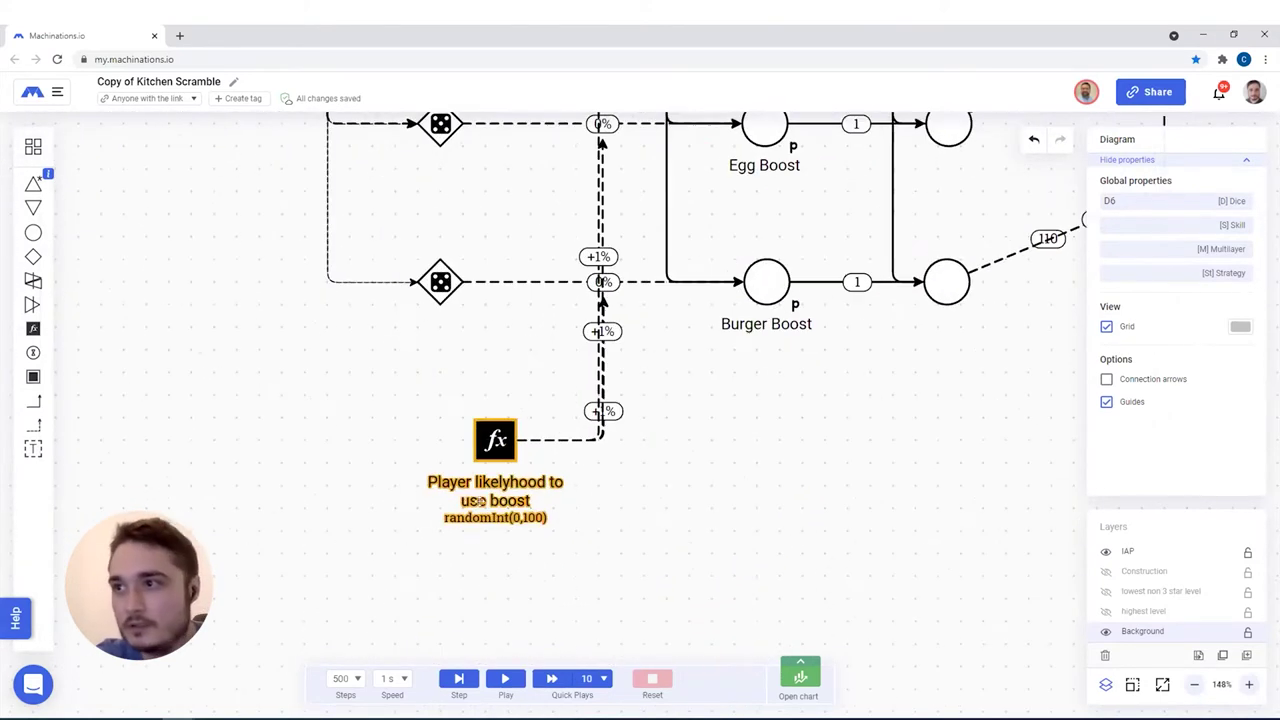
key(Escape)
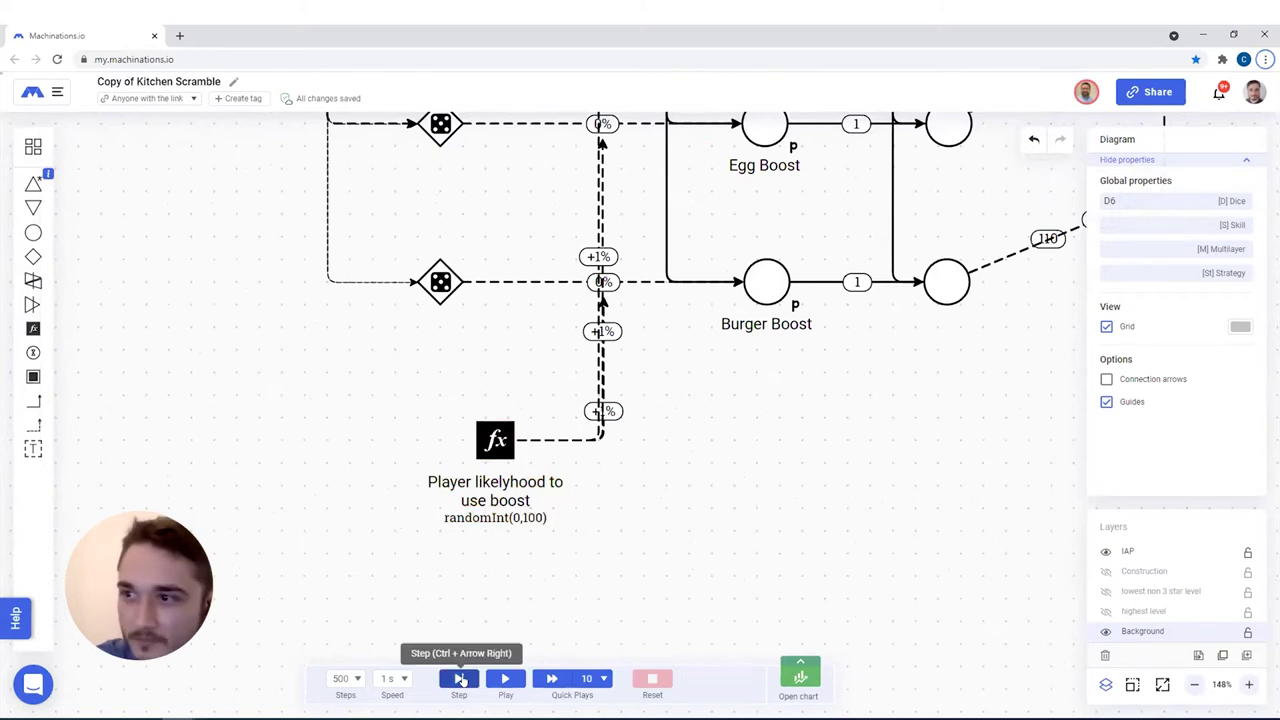
key(ctrl+Right)
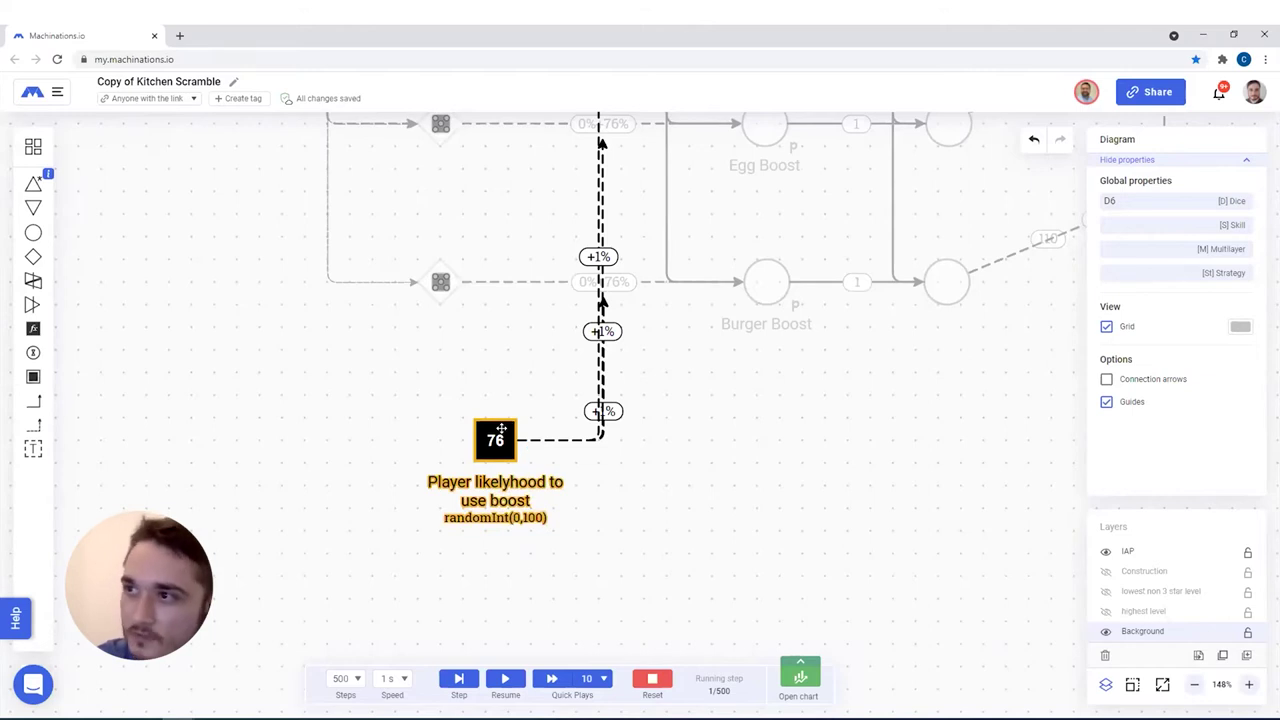
scroll(562, 528, up, 3)
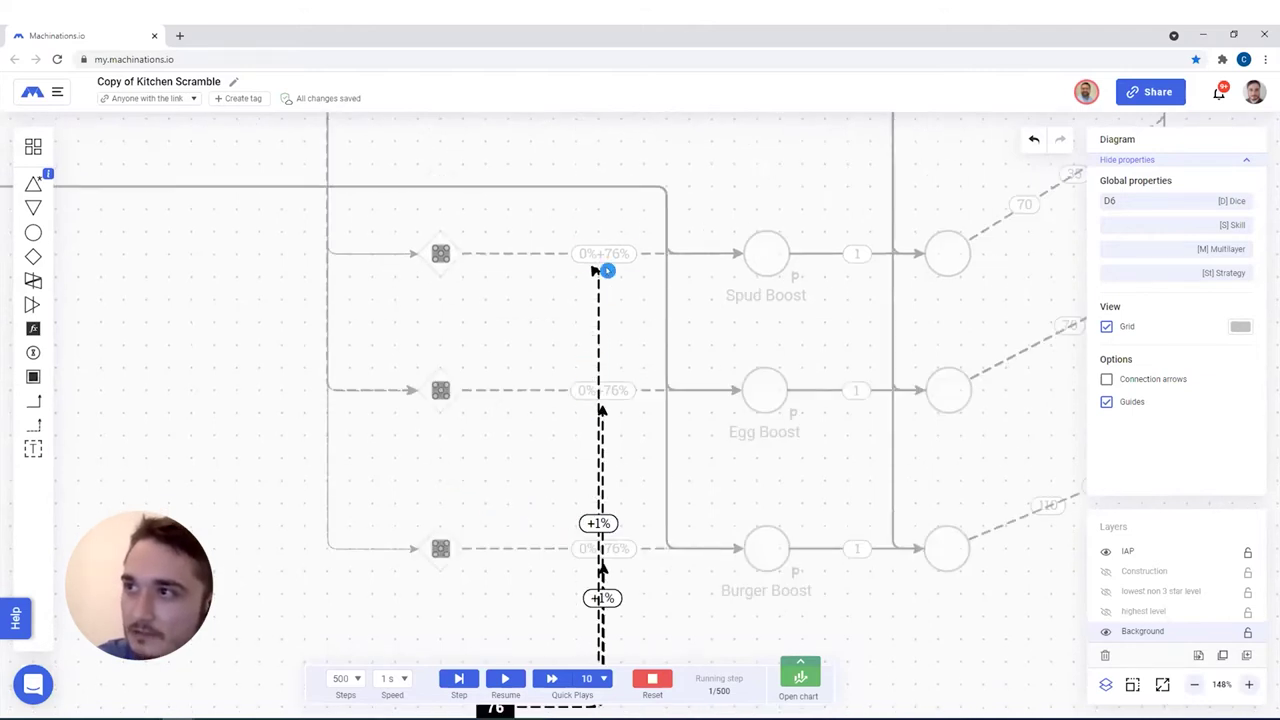
scroll(598, 290, down, 3)
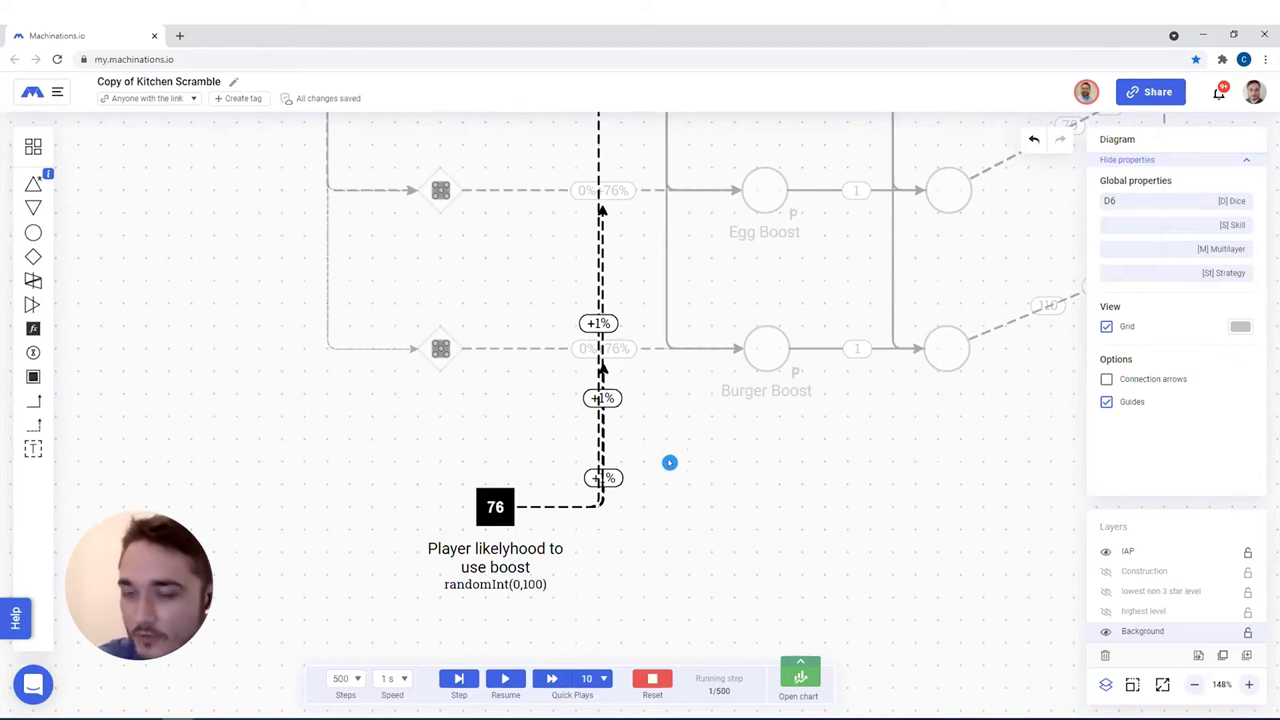
scroll(660, 475, down, 5)
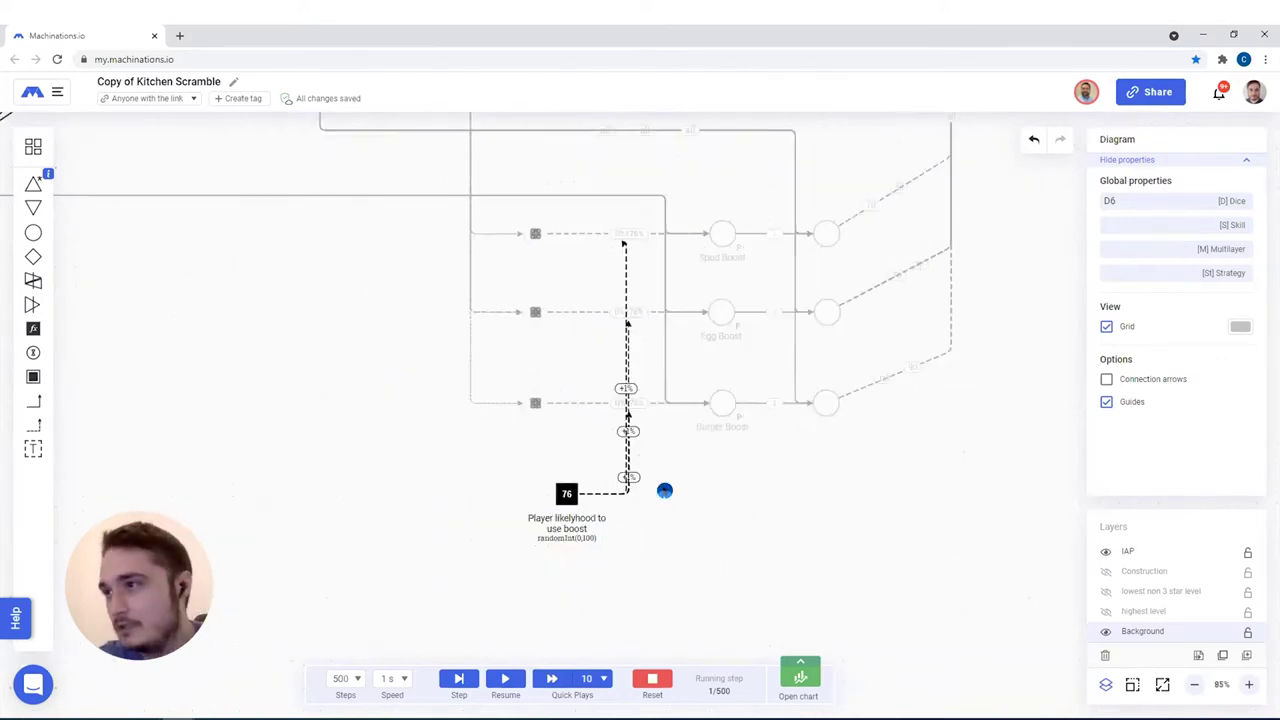
scroll(489, 374, up, 3)
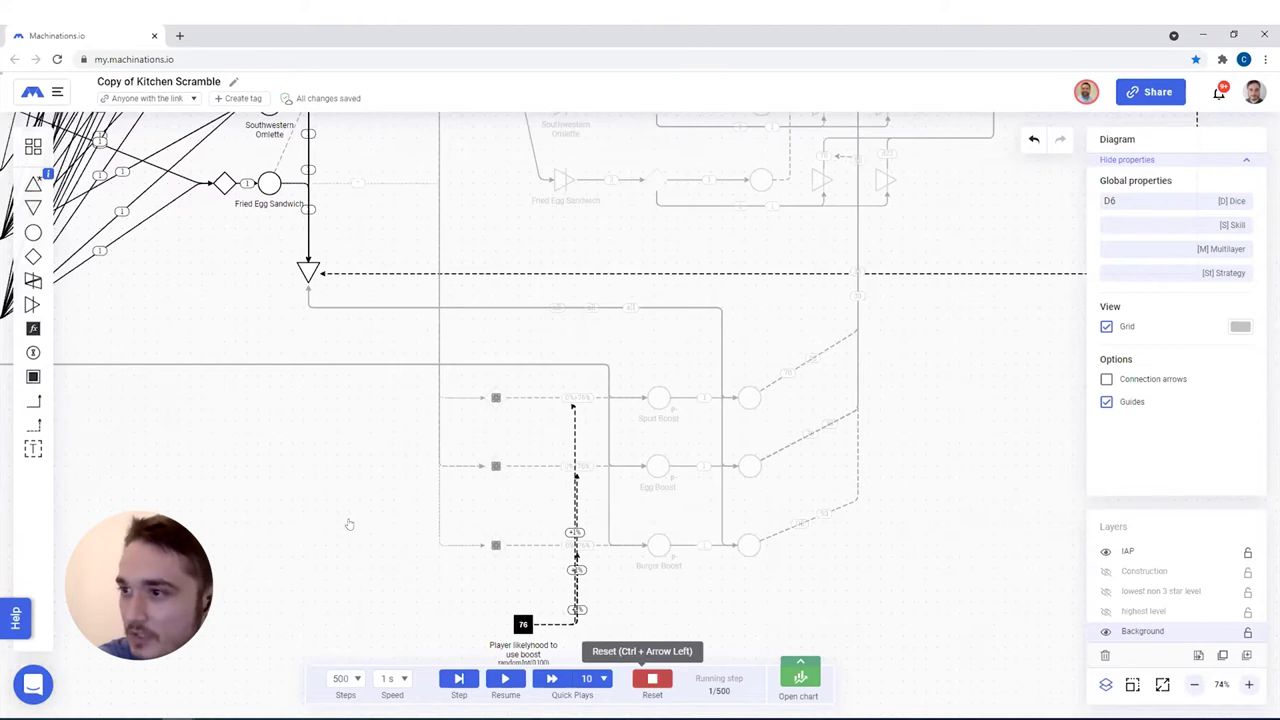
key(ctrl+Left)
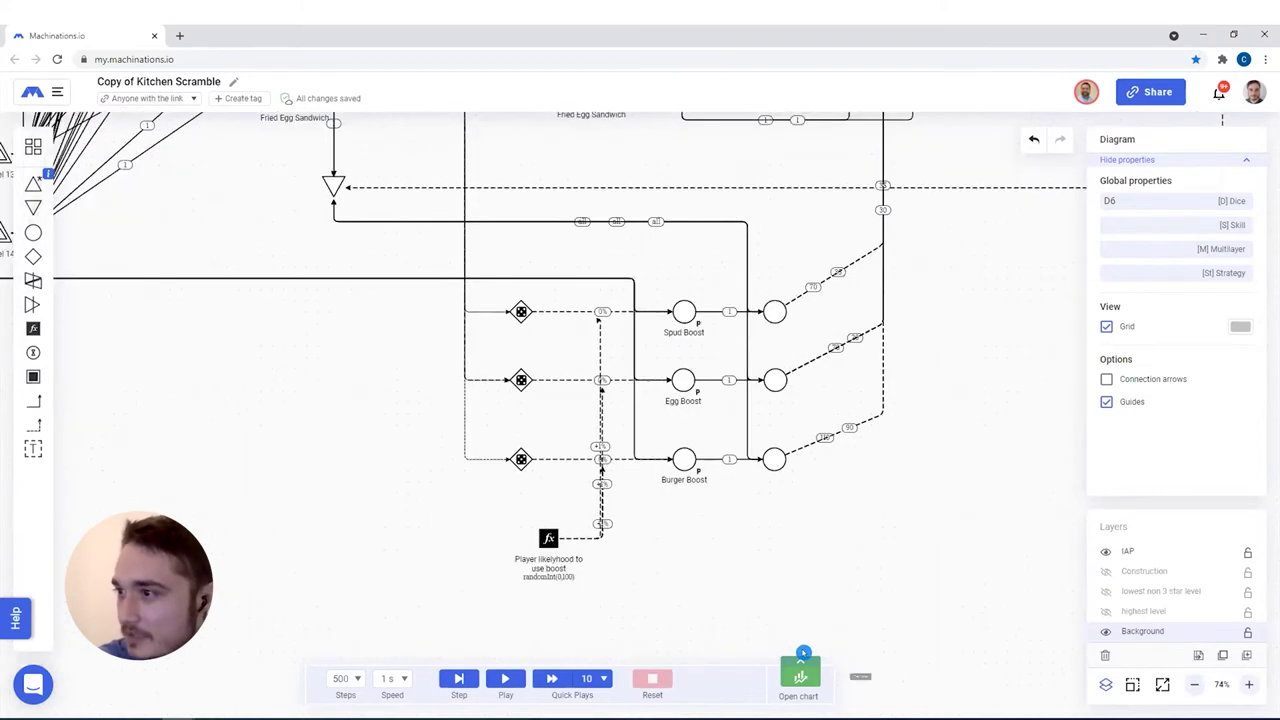
Open the execution chart, clear its recorded results, and close the chart
click(801, 668)
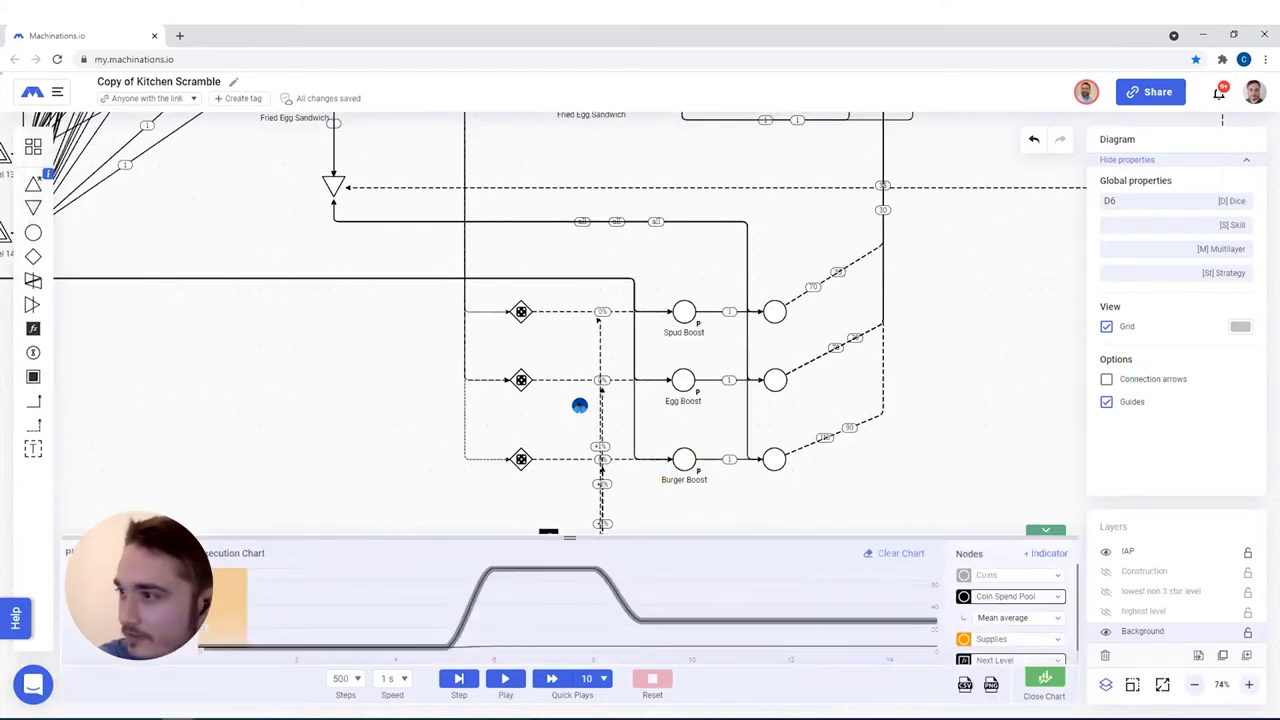
click(893, 357)
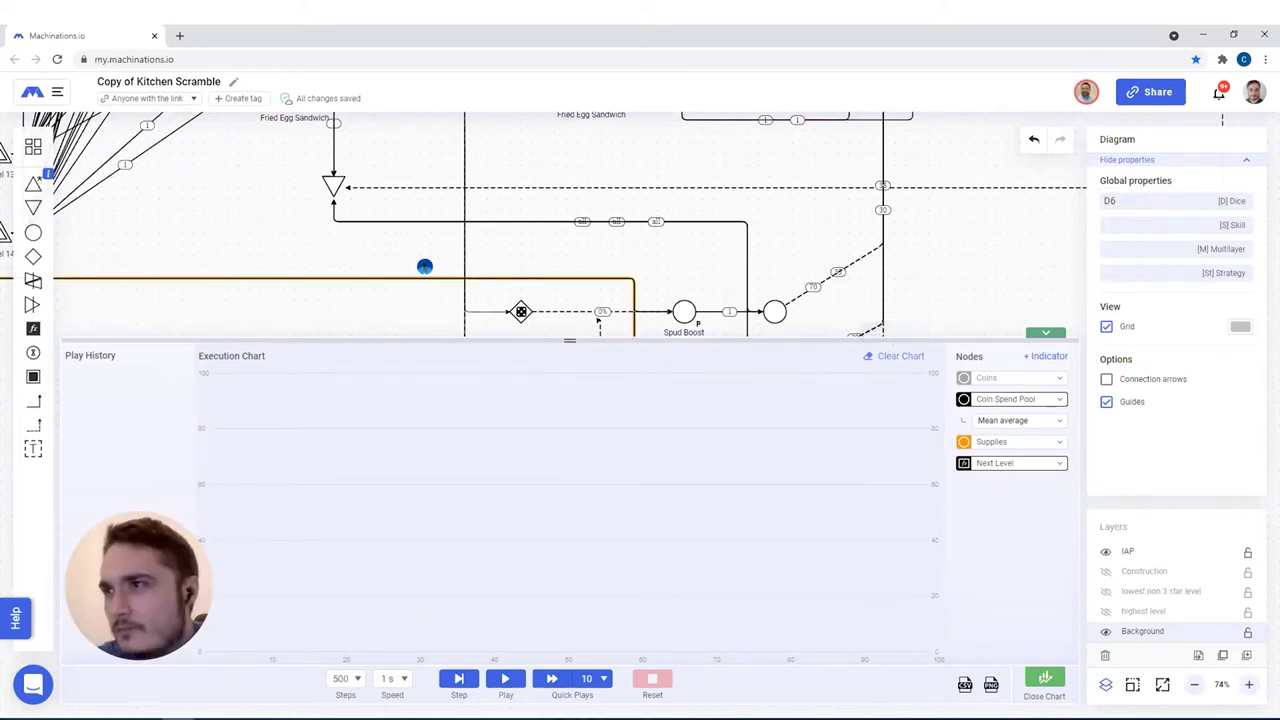
right_click(325, 370)
click(578, 342)
drag(578, 342, 533, 441)
Show the Construction layer beside the best score rows to view its source connections, and hide it again
scroll(403, 408, down, 5)
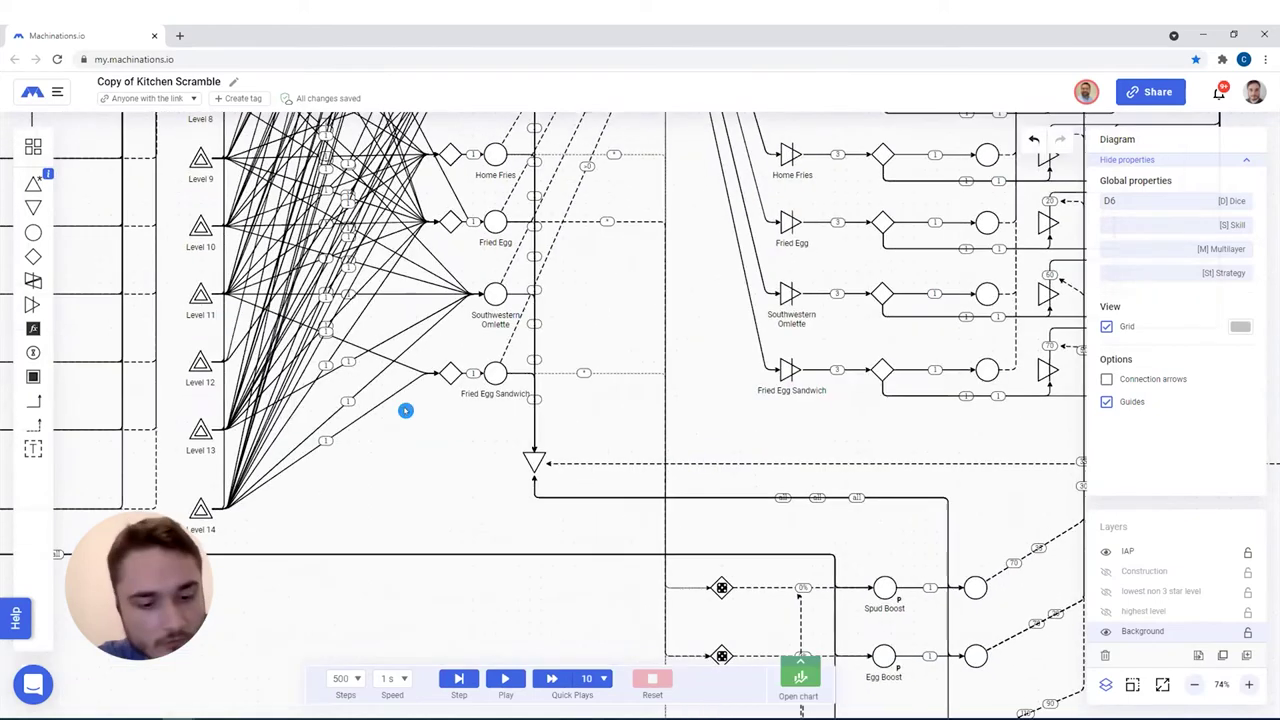
scroll(403, 408, down, 4)
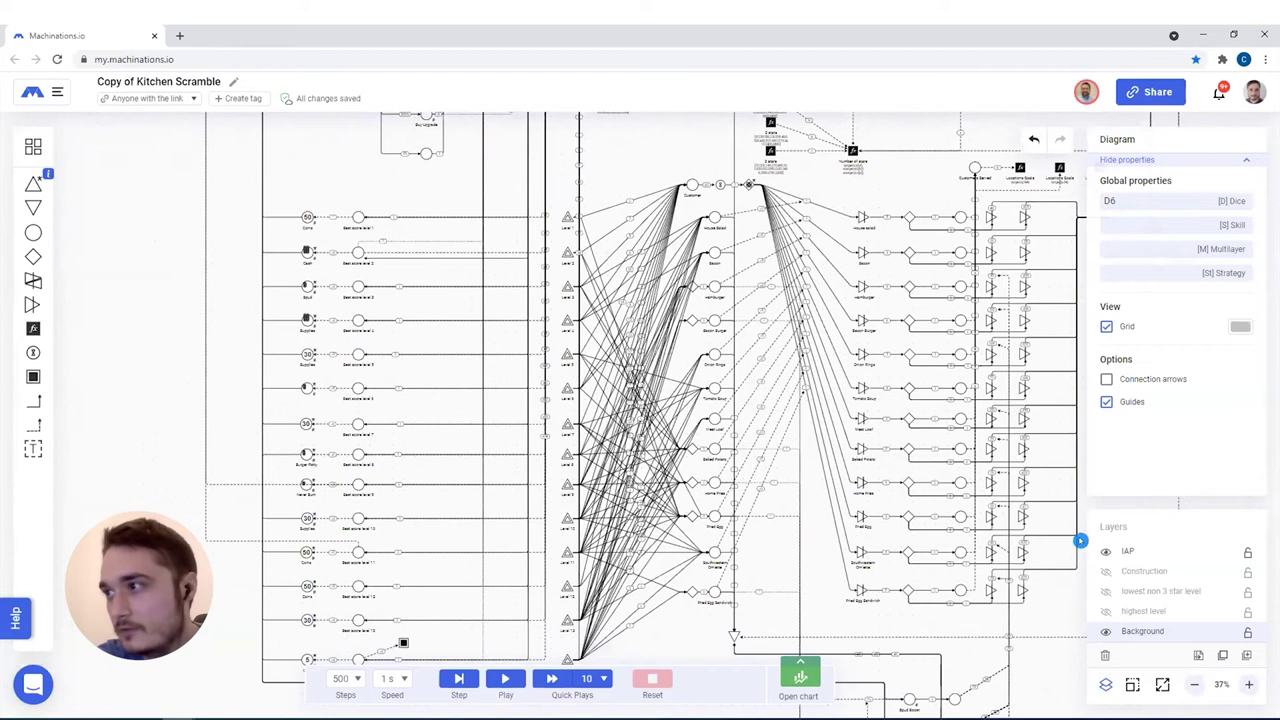
click(1105, 571)
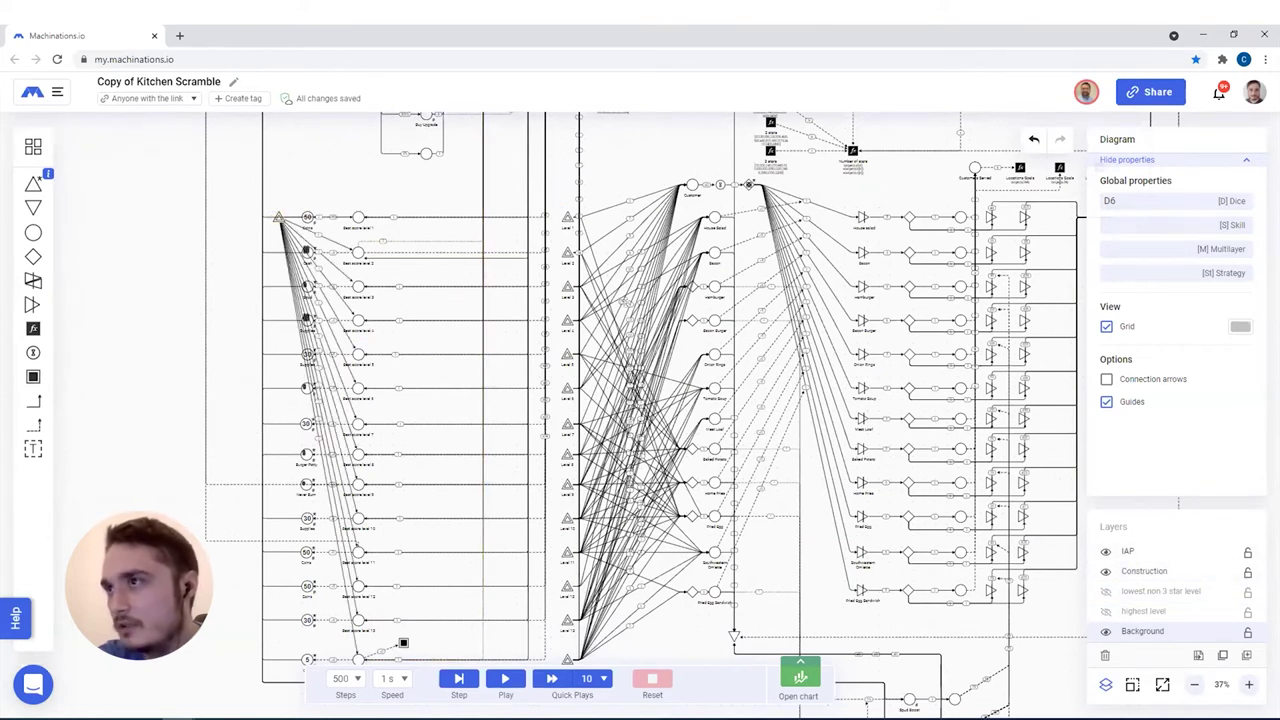
click(1105, 571)
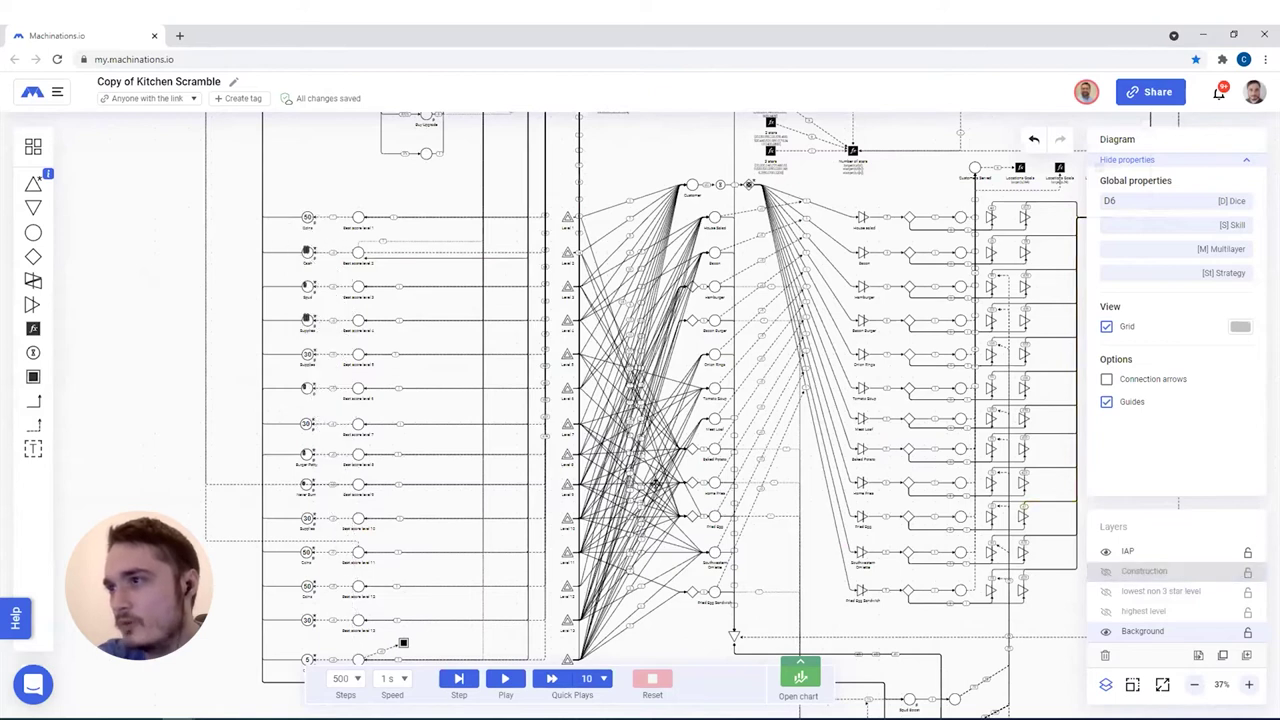
Examine the level sources and their customer and dish connections, continuing down to the three boost pools
scroll(650, 495, up, 1)
scroll(618, 528, up, 2)
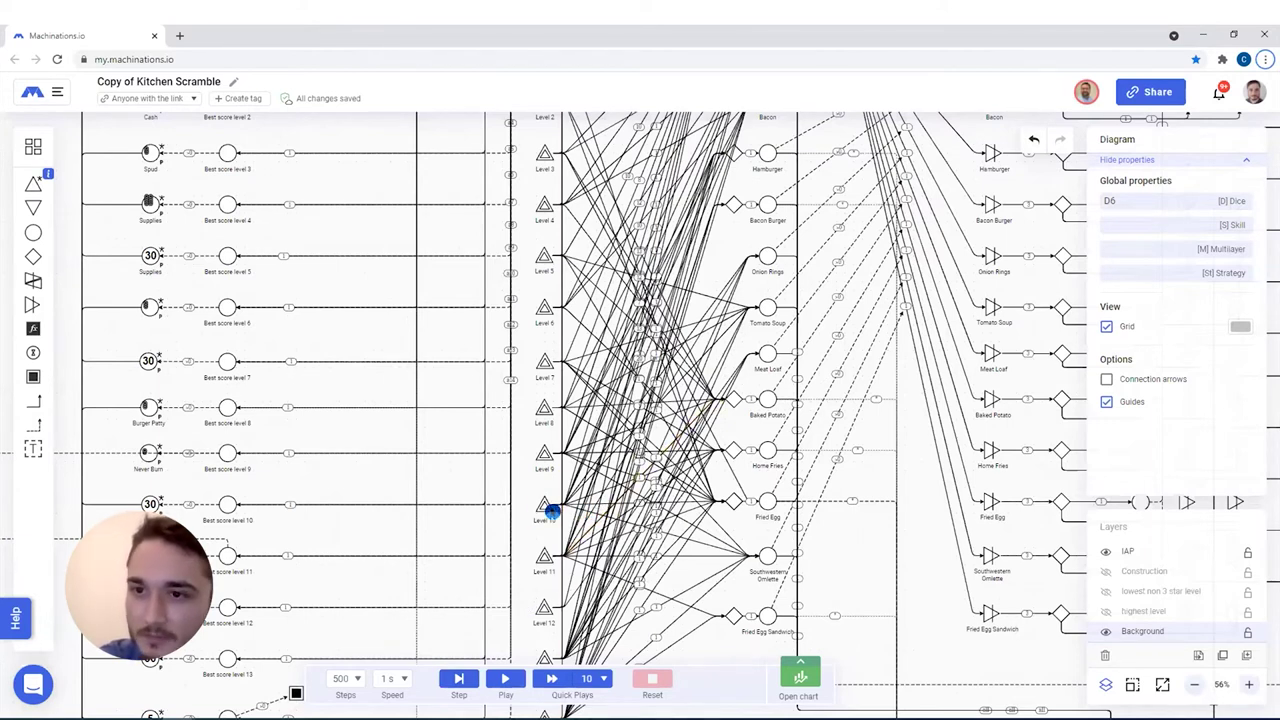
scroll(550, 512, up, 5)
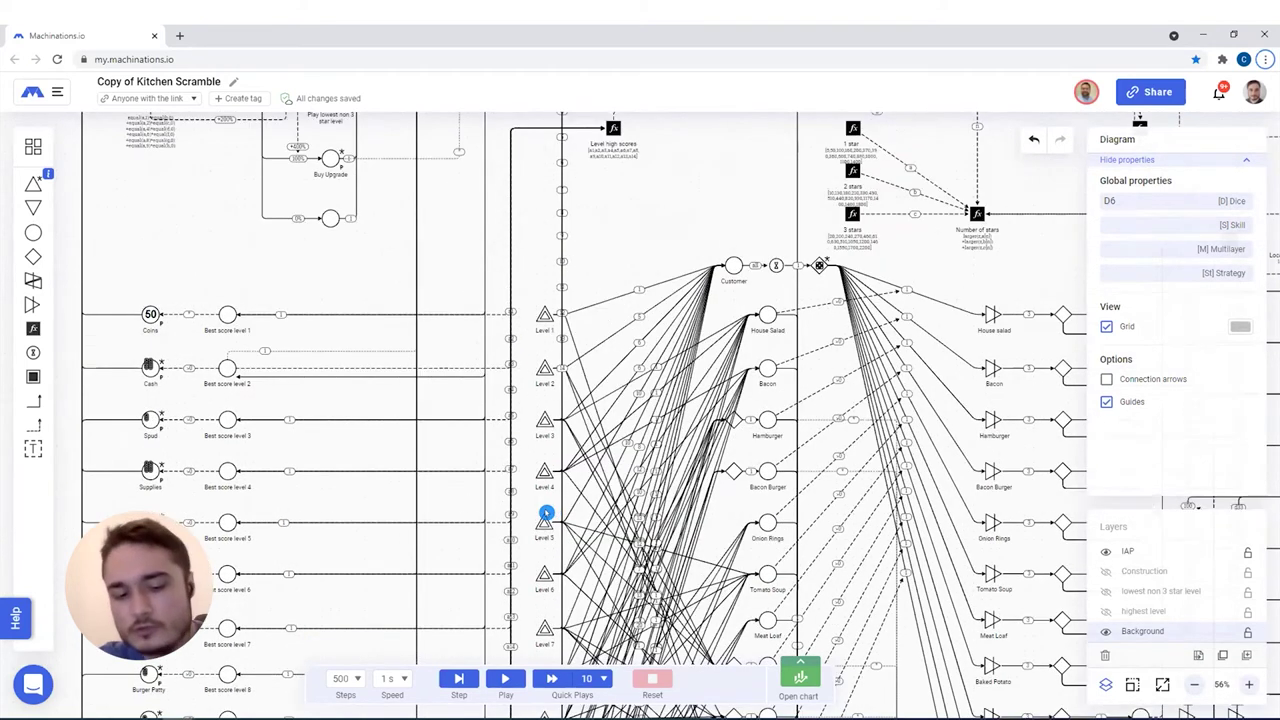
scroll(545, 513, up, 5)
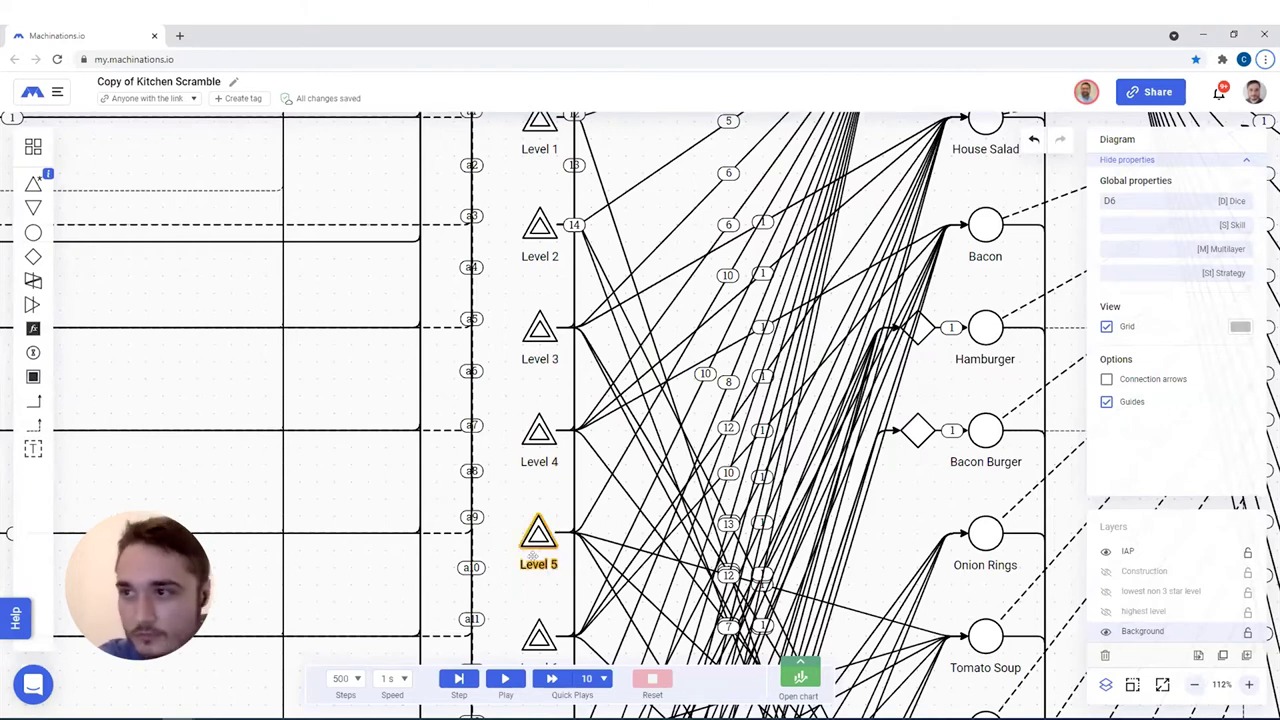
scroll(532, 556, down, 10)
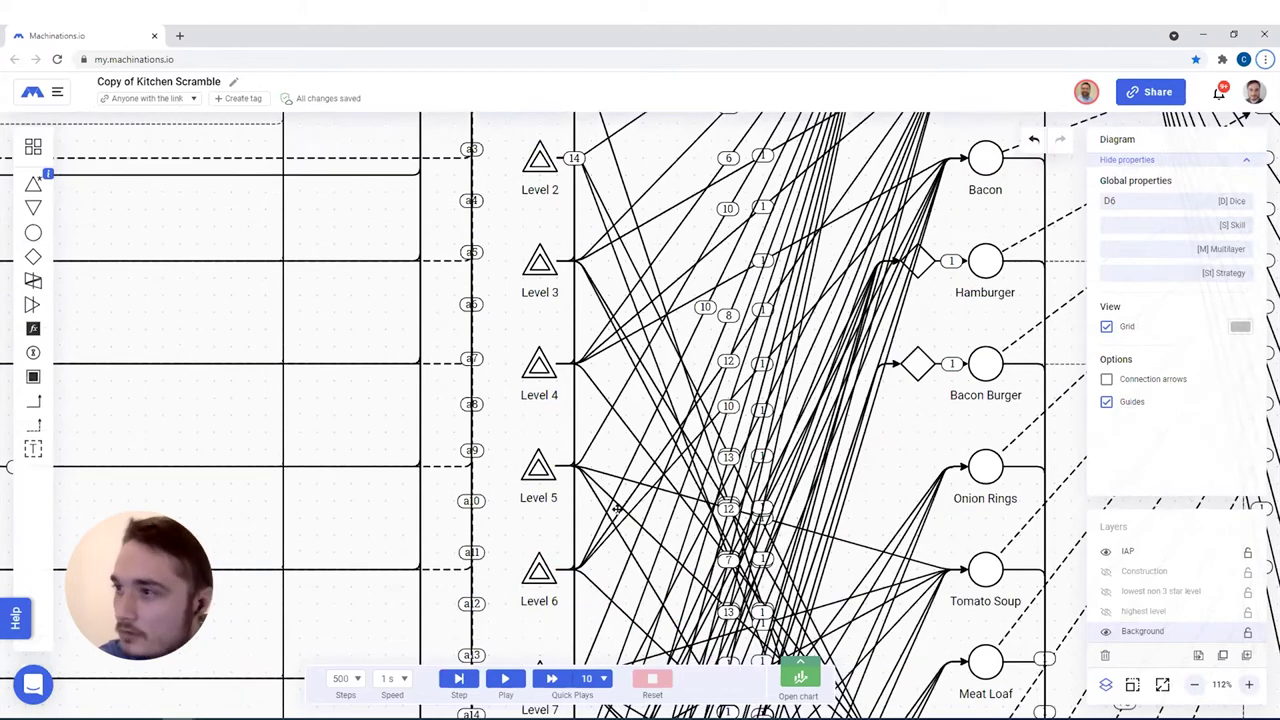
scroll(650, 413, right, 3)
scroll(650, 413, right, 6)
scroll(650, 413, down, 2)
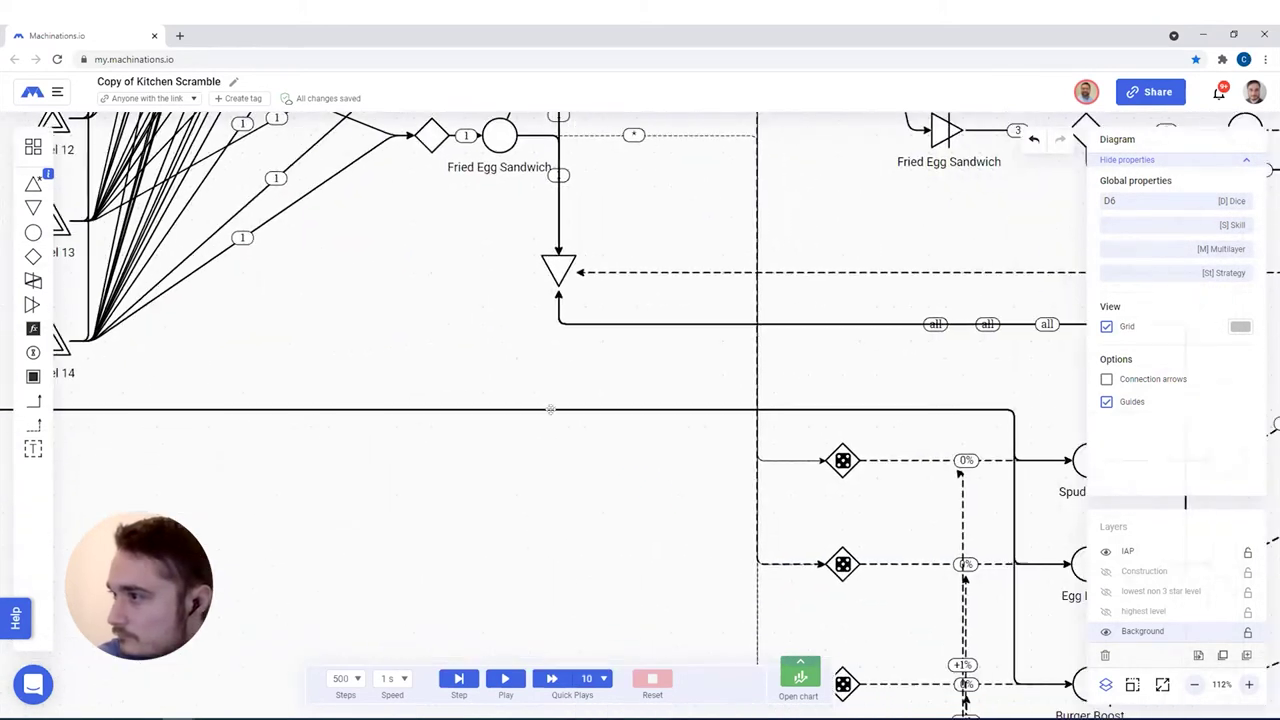
scroll(363, 499, left, 1)
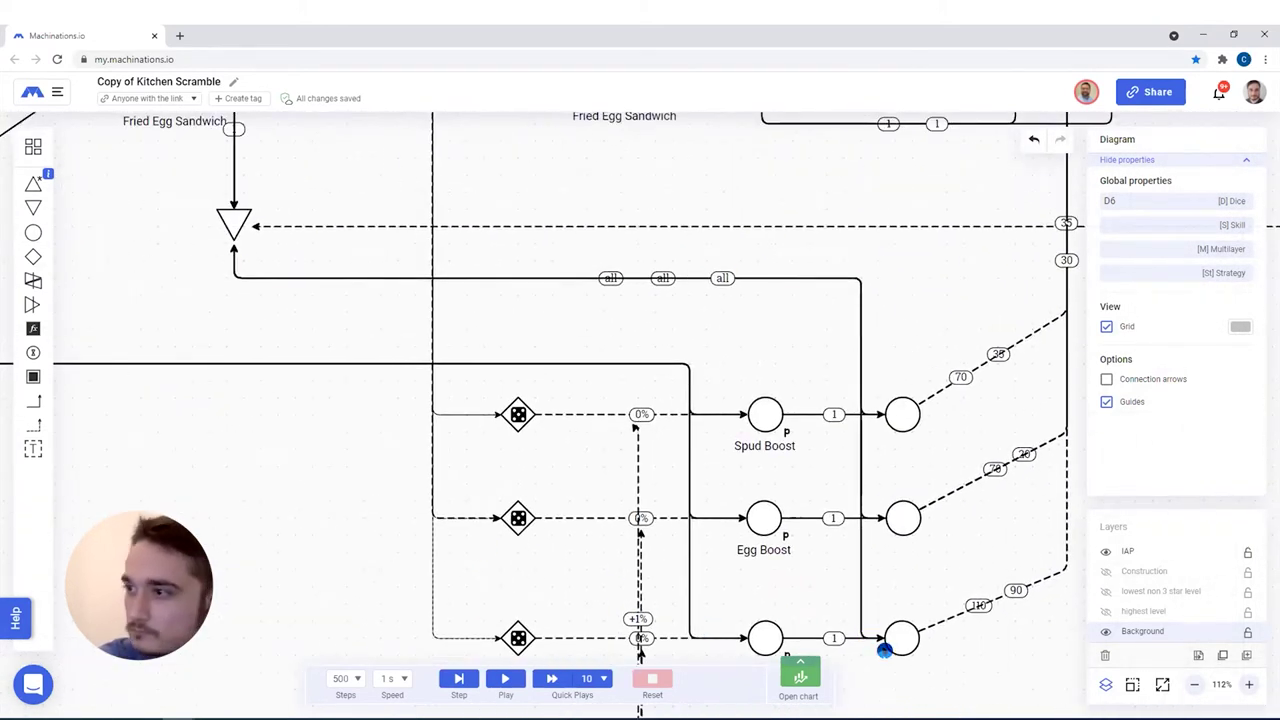
View the execution chart's tracked nodes in an enlarged panel, close it, and look closely at the Supplies pool
click(1162, 684)
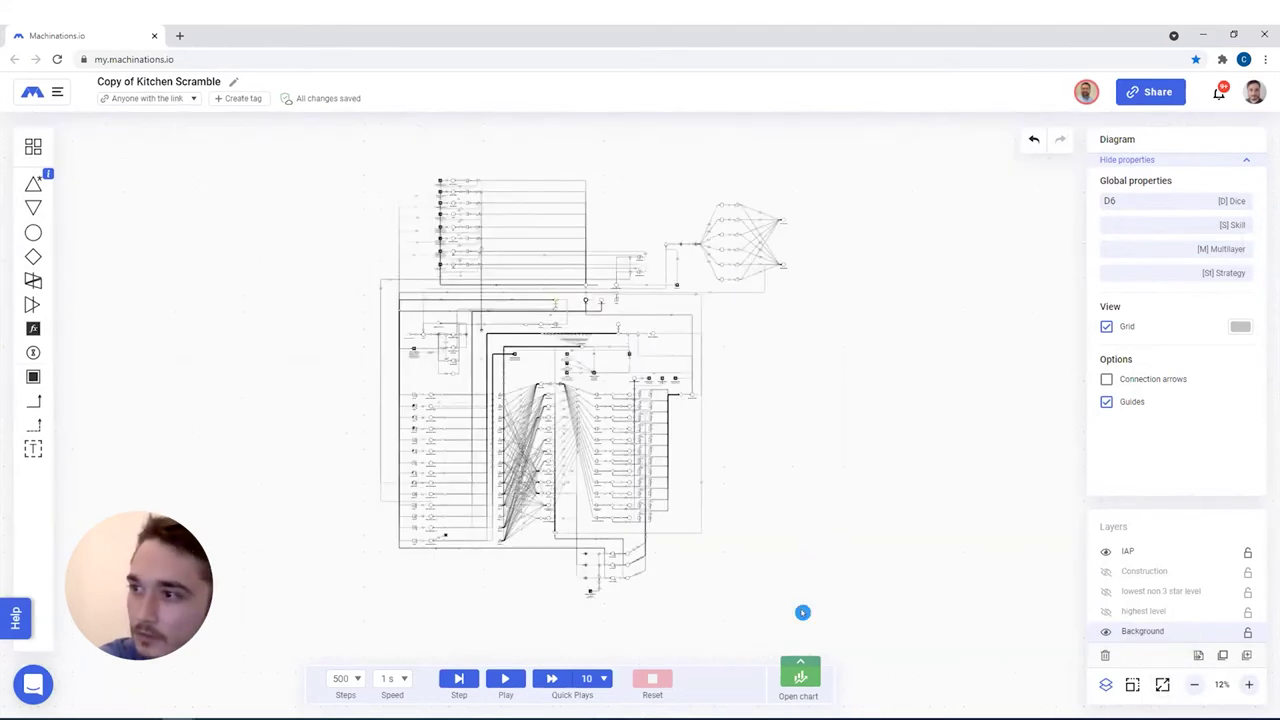
click(800, 672)
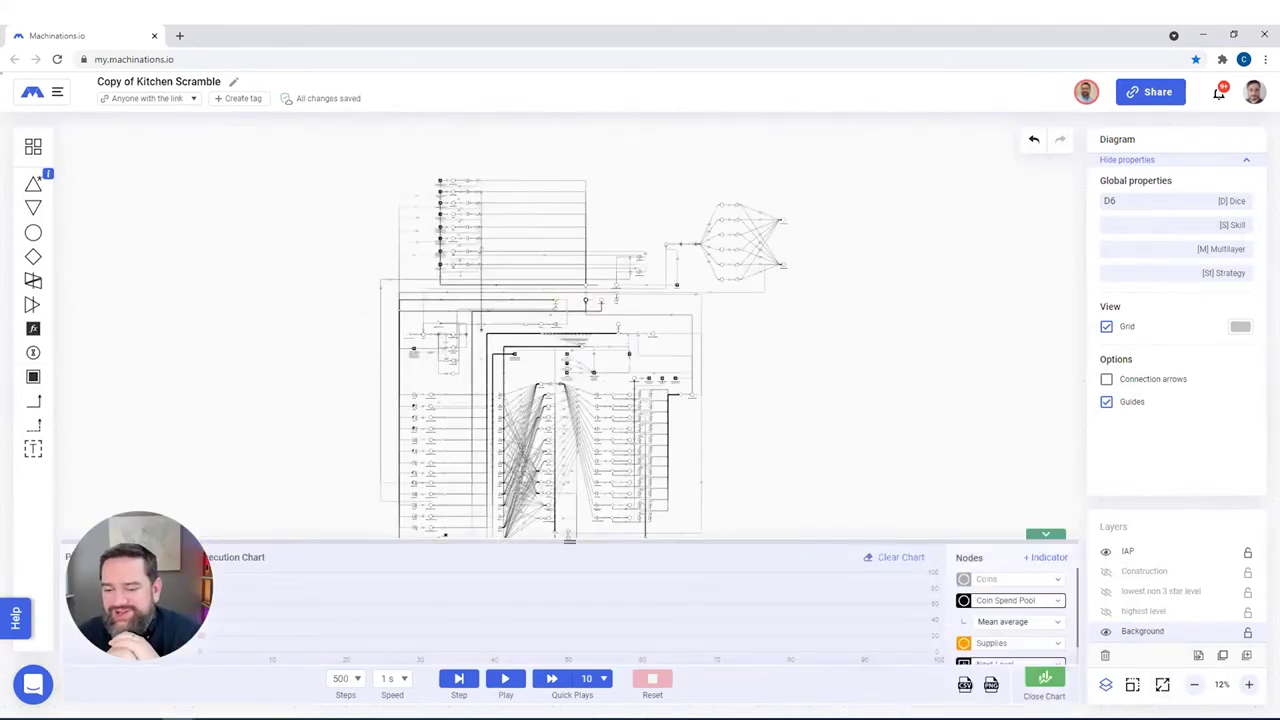
drag(569, 540, 572, 296)
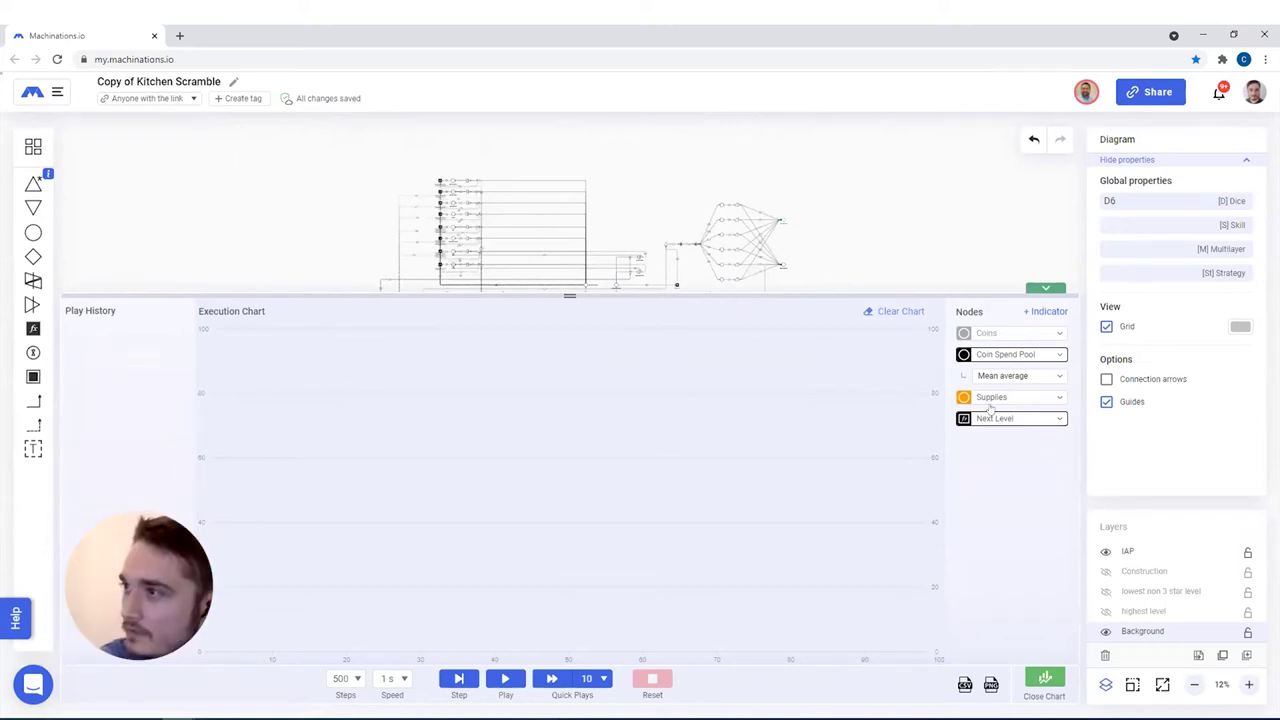
click(566, 294)
scroll(563, 422, up, 6)
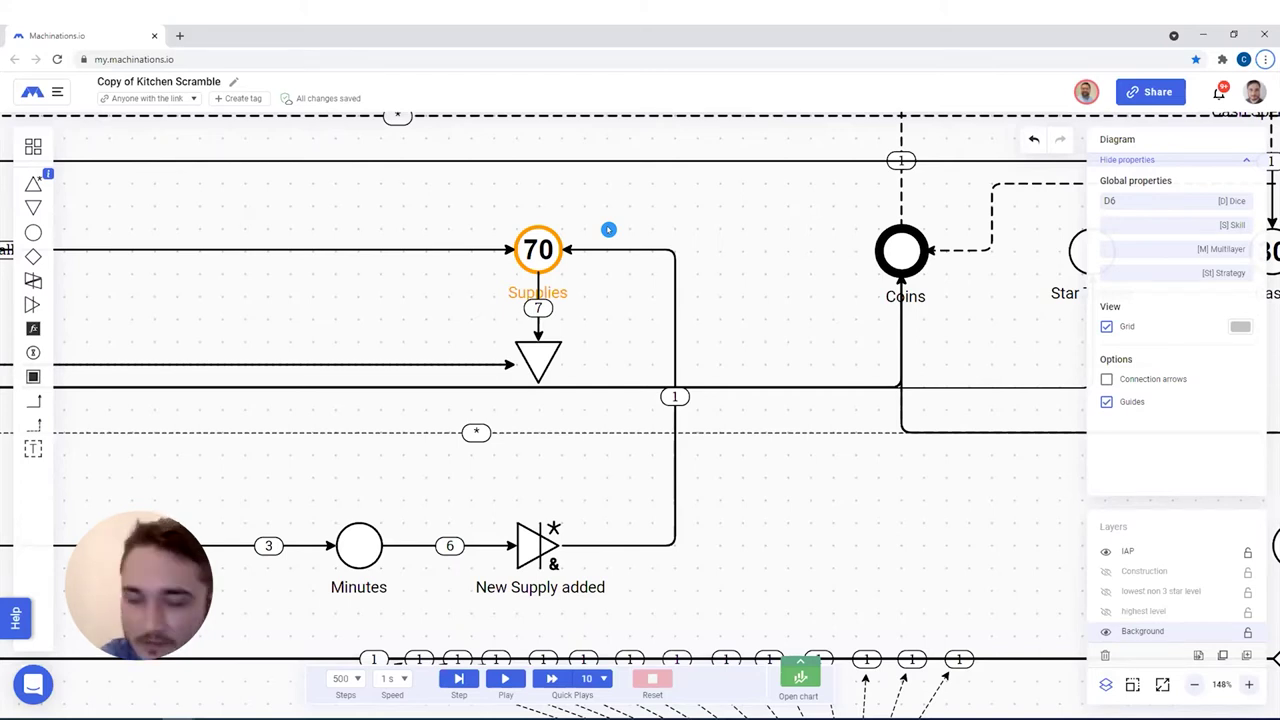
Open the execution chart, enlarge its panel, and pick the Coin Spend Pool entry among the tracked nodes
click(805, 672)
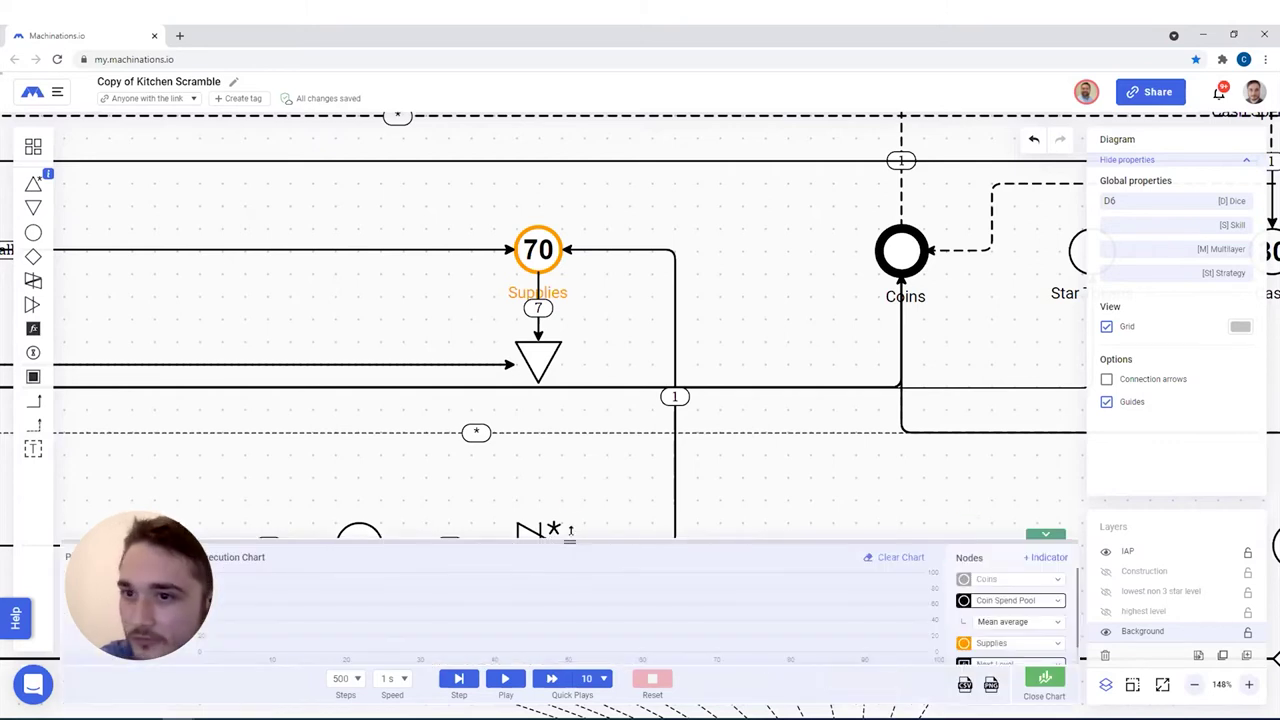
drag(572, 538, 571, 404)
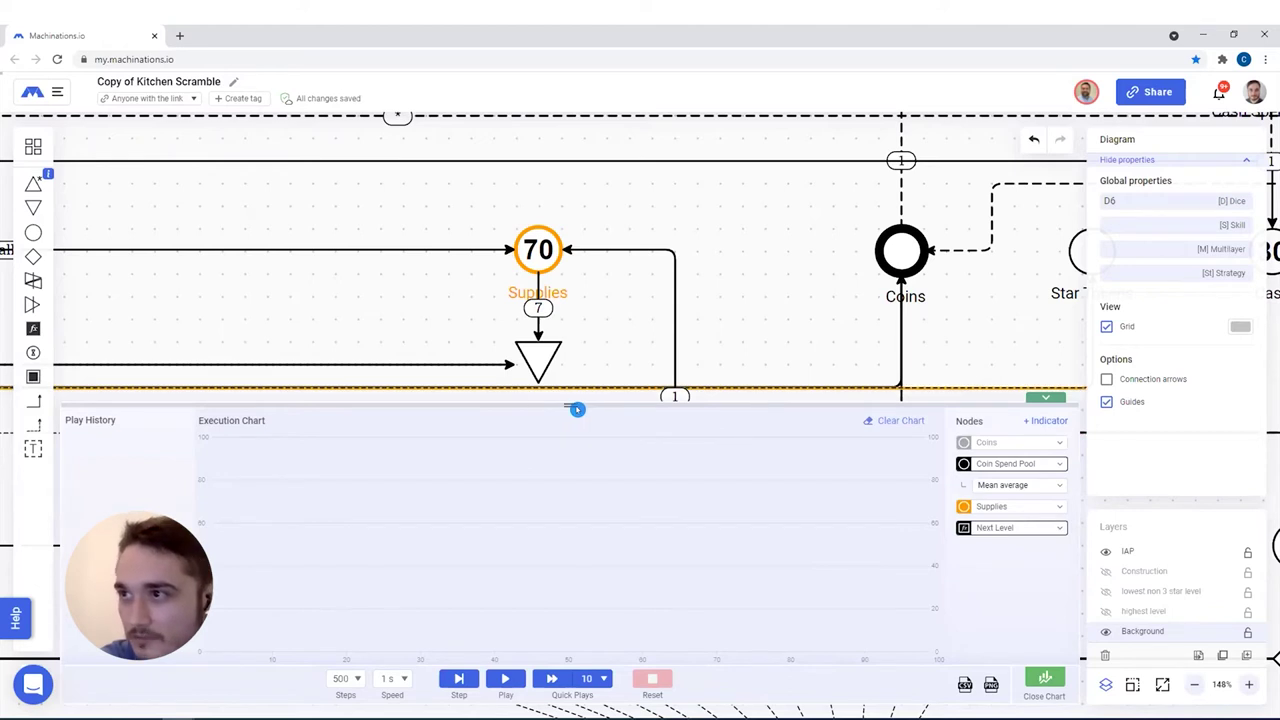
drag(569, 404, 569, 325)
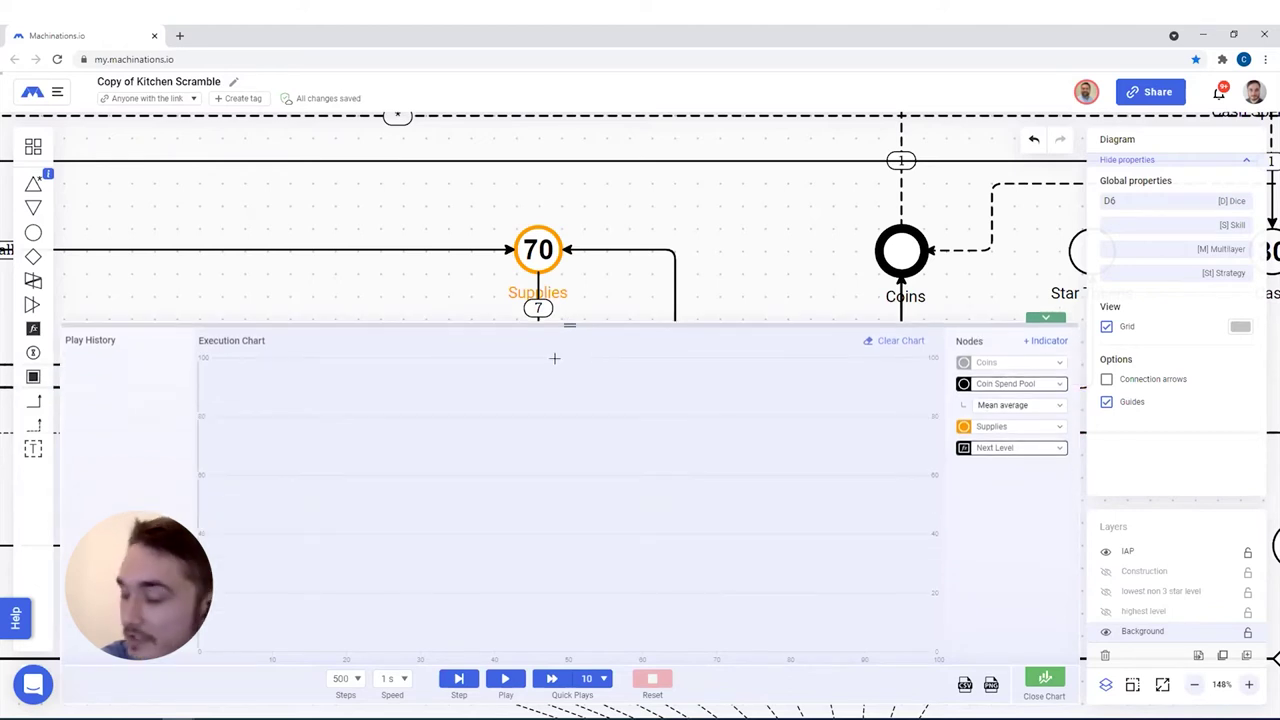
click(1008, 383)
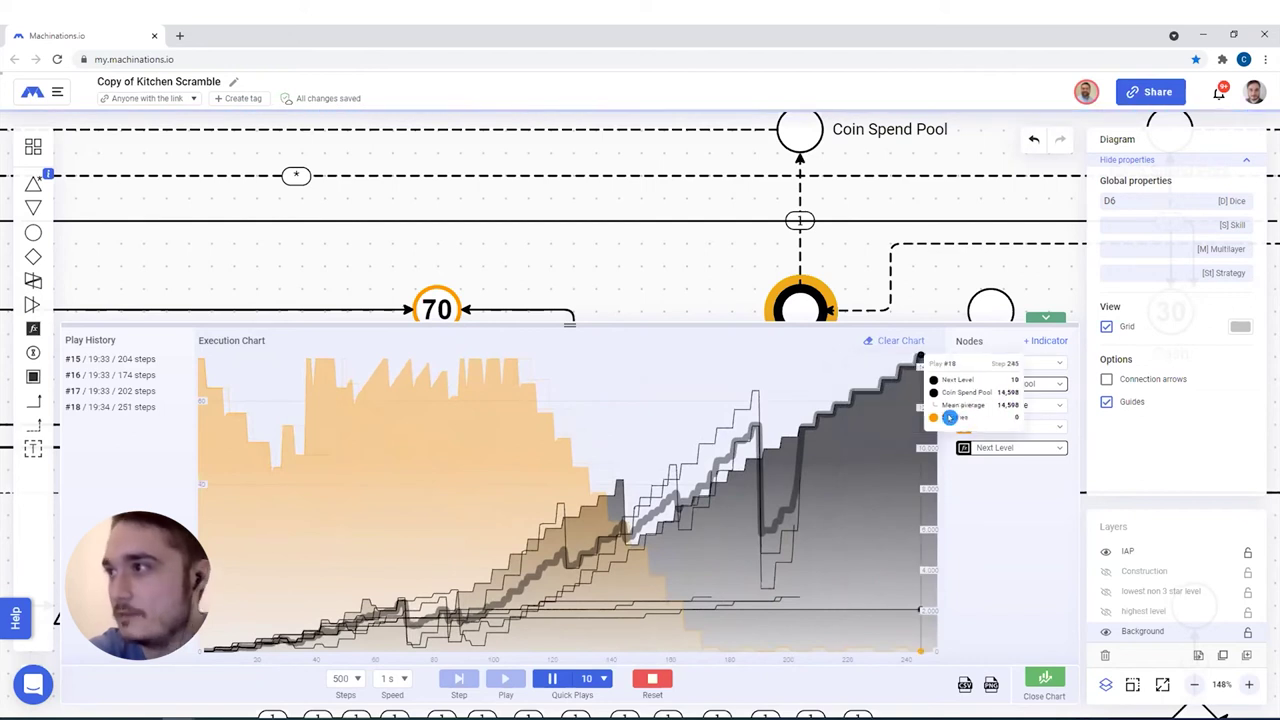
View the chart display options of Coin Spend Pool and Supplies, and enlarge the execution chart further to read the plotted runs
click(1035, 378)
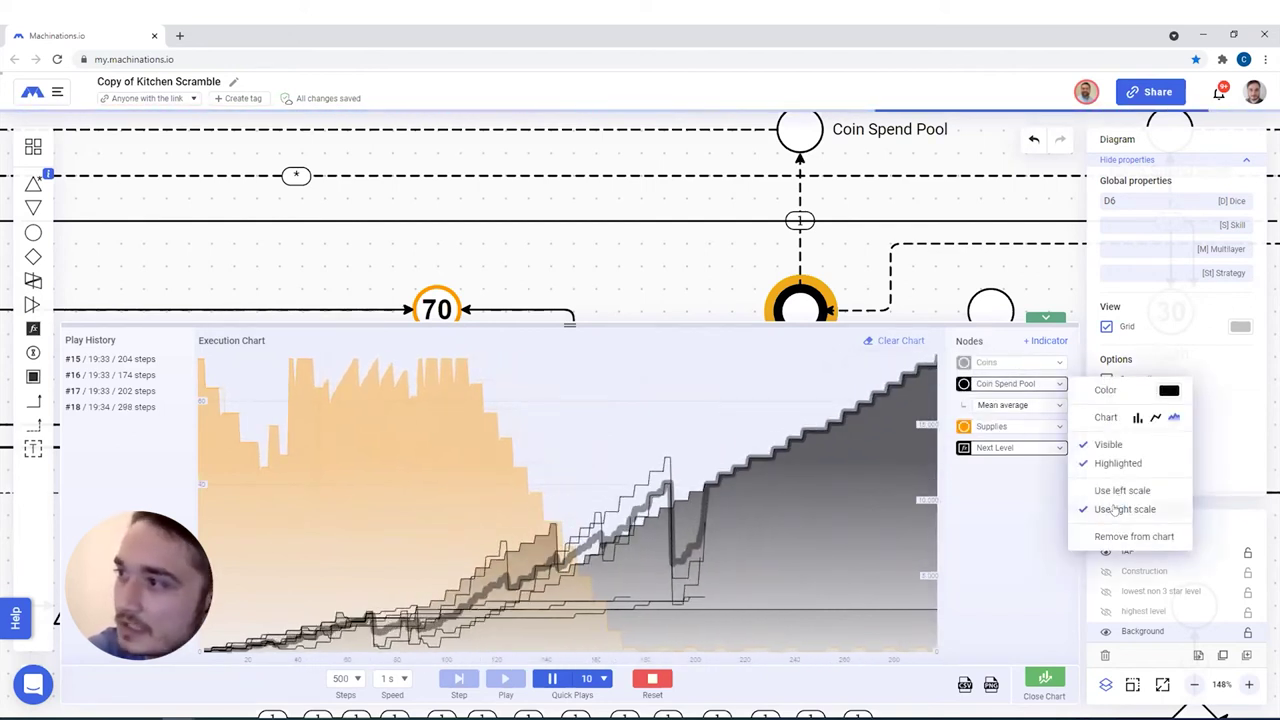
click(1035, 426)
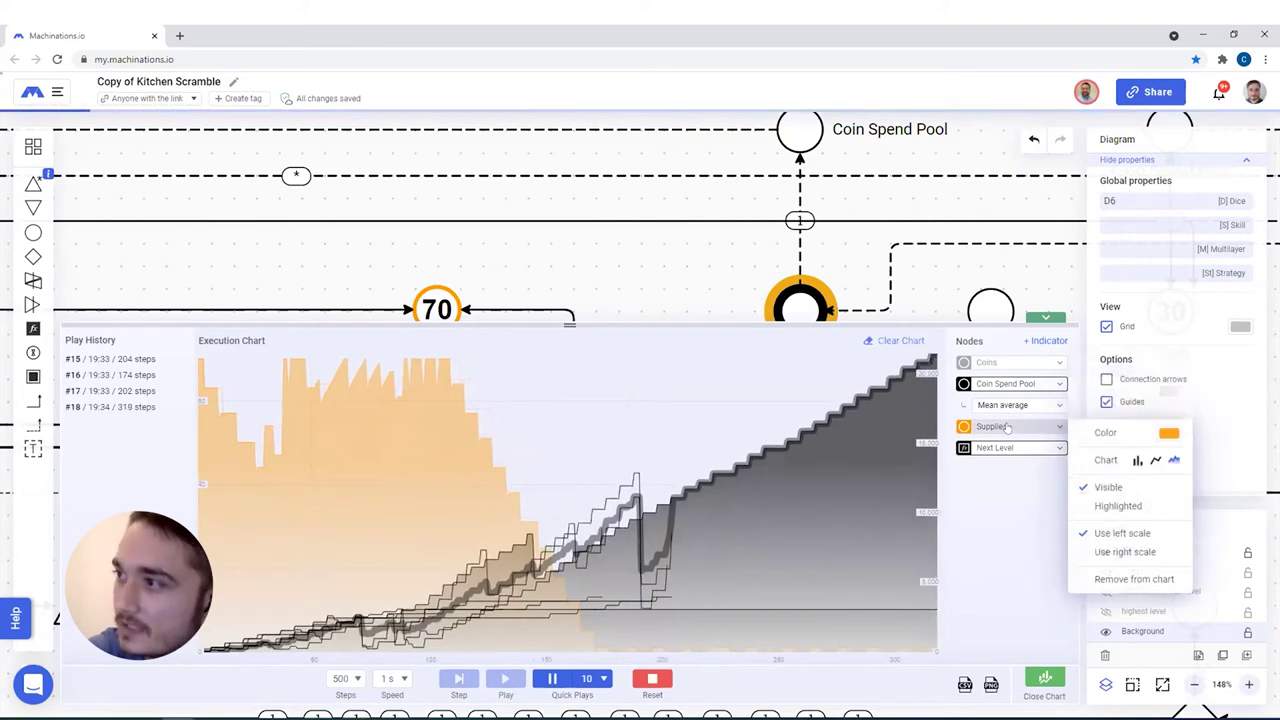
click(1001, 540)
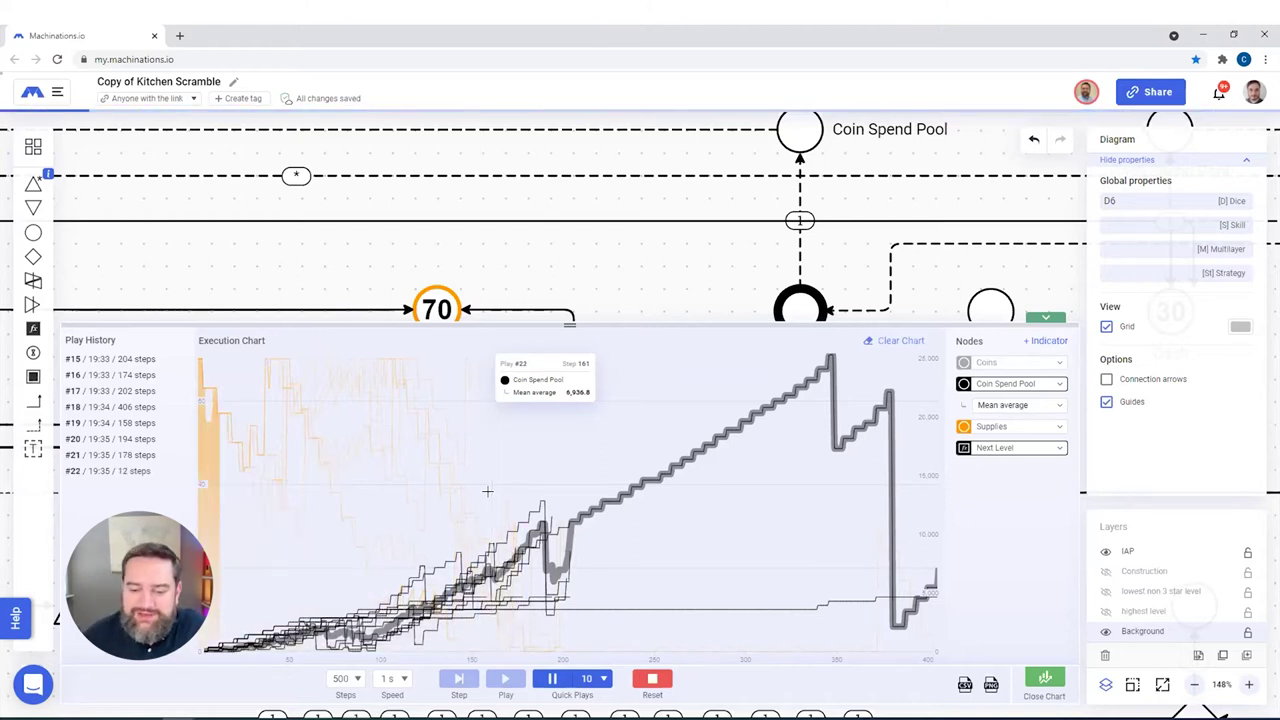
drag(570, 322, 557, 196)
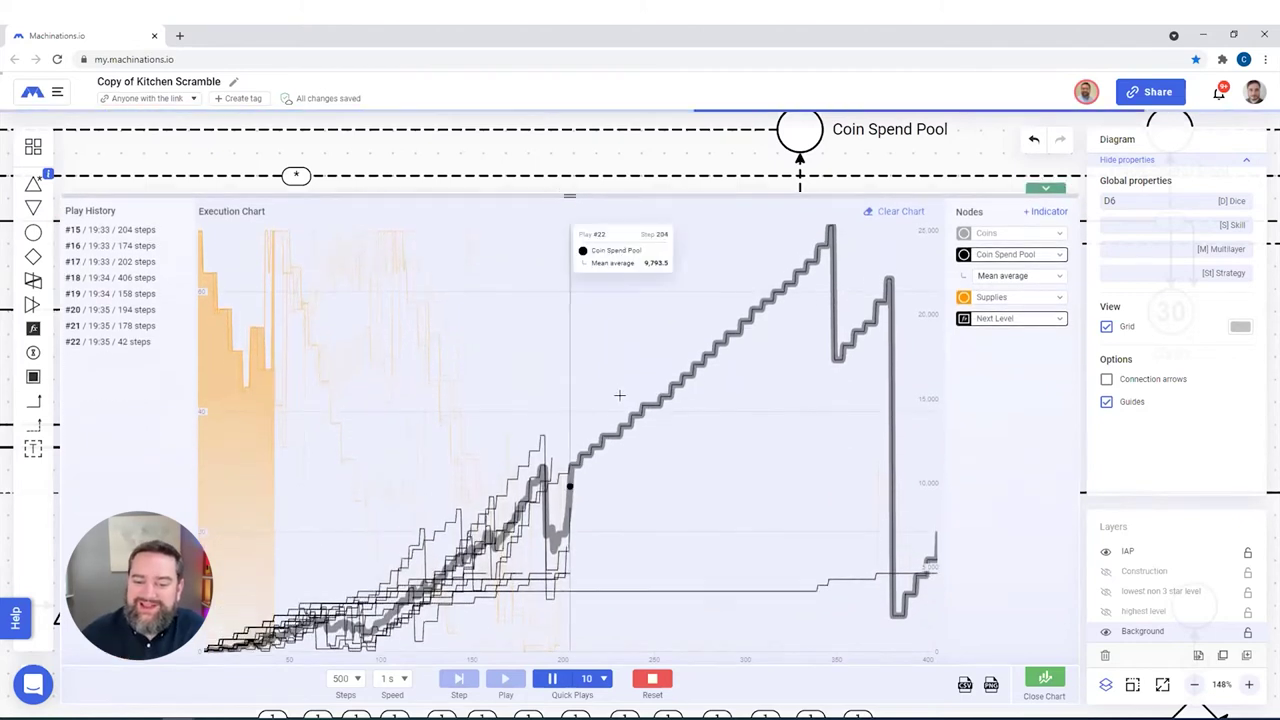
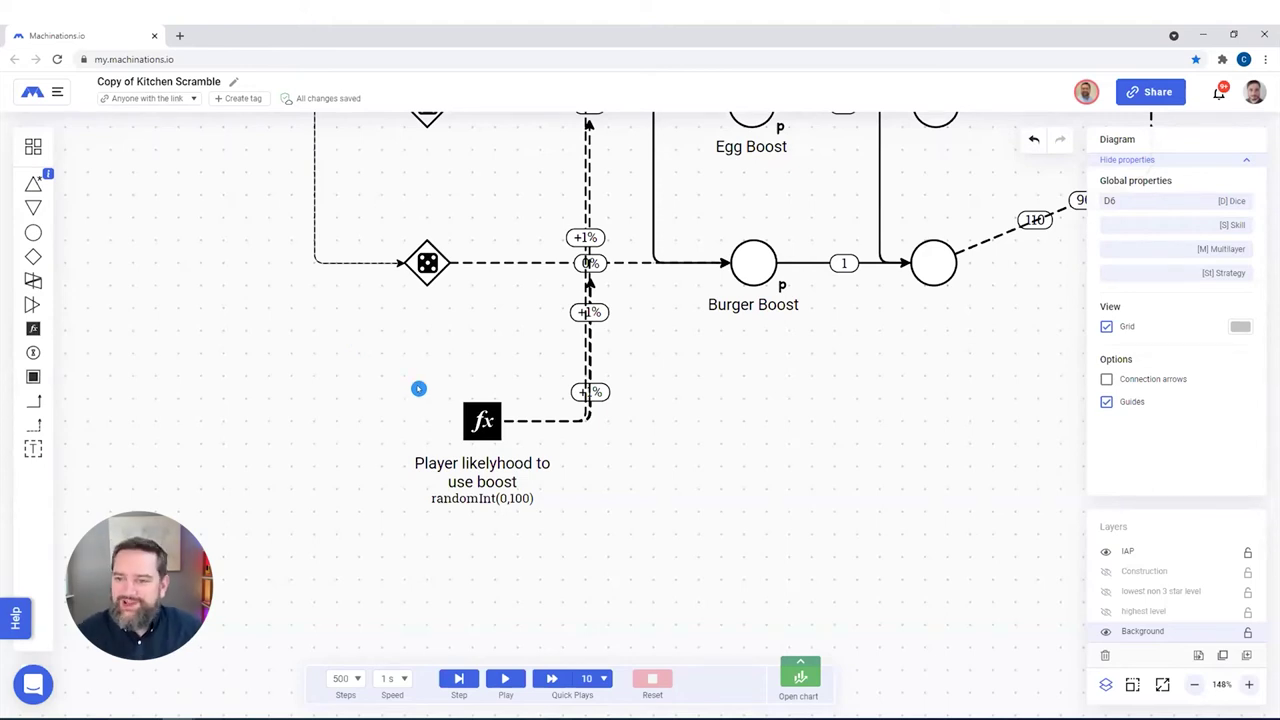
Set the formula of the "Player likelyhood to use boost" register below the Burger Boost gate to 0
click(487, 420)
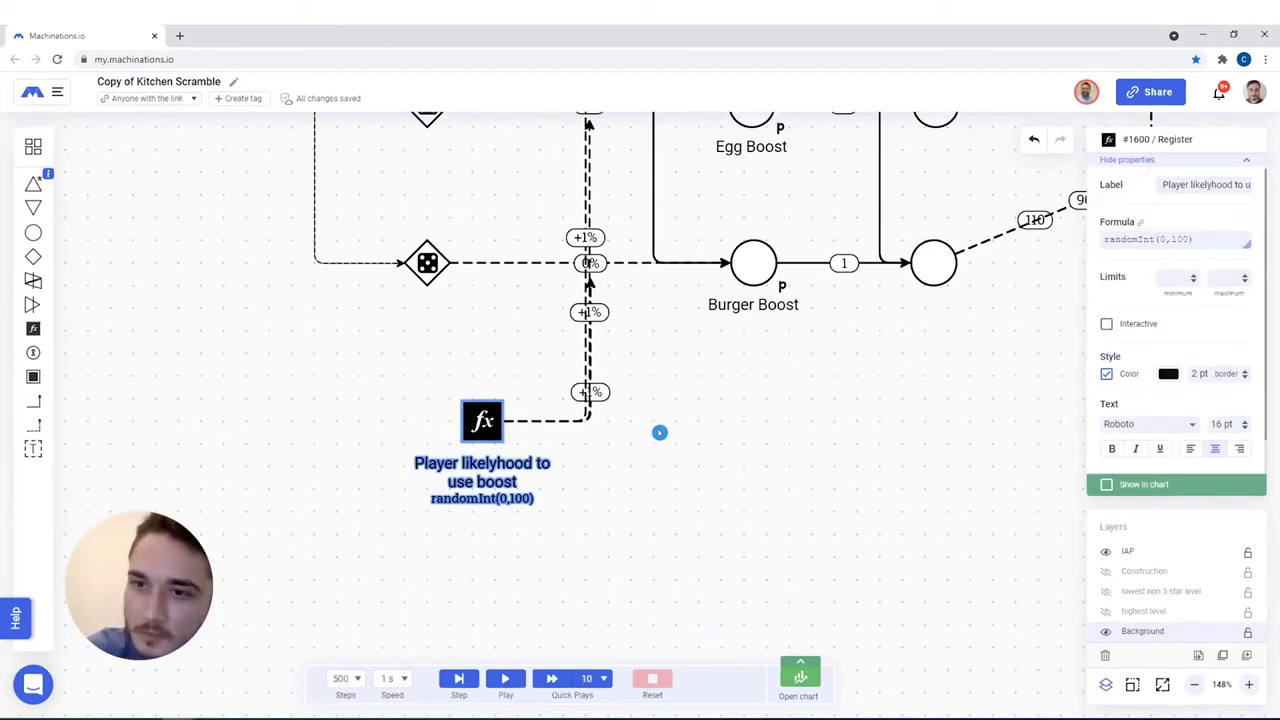
scroll(655, 470, up, 3)
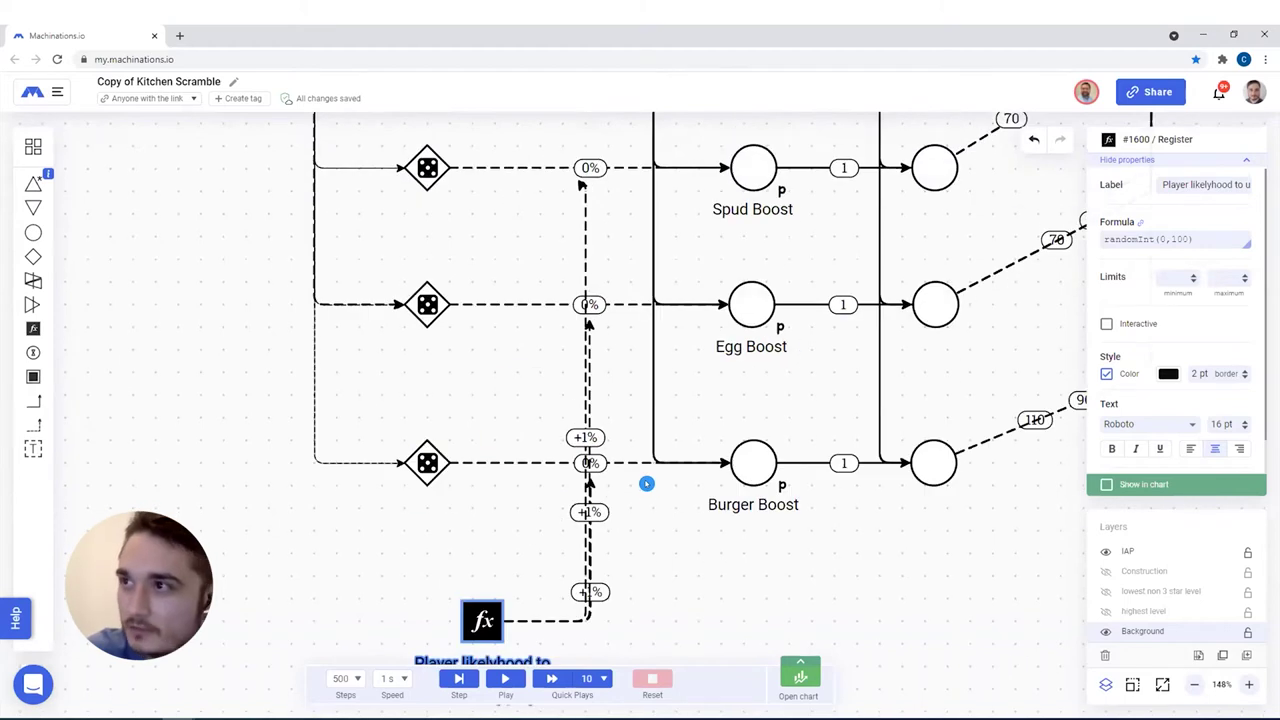
scroll(610, 495, down, 1)
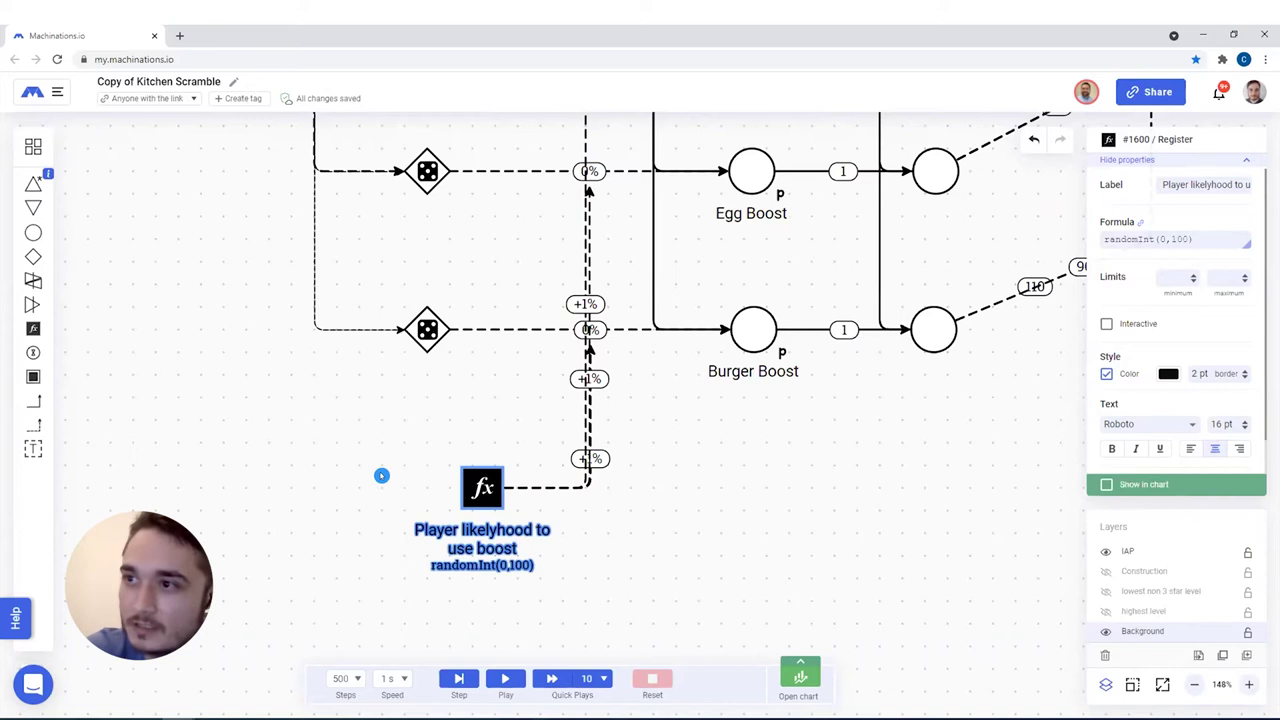
scroll(483, 510, up, 4)
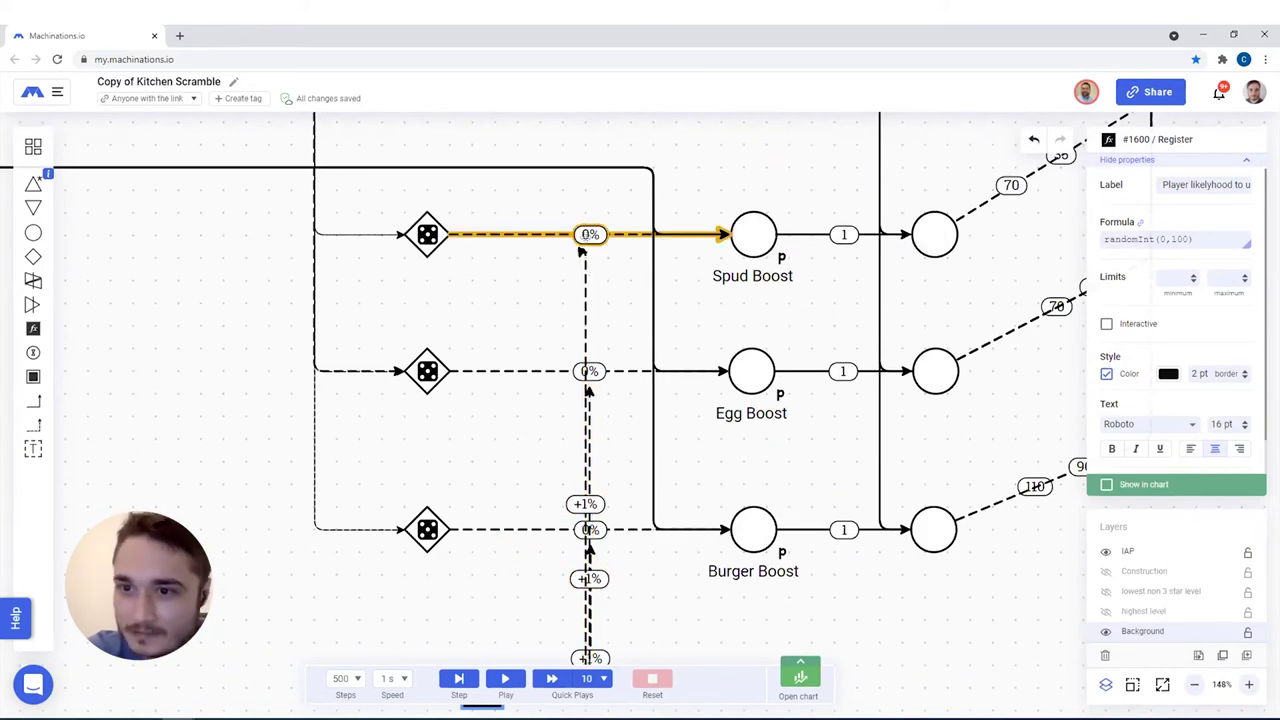
scroll(627, 418, down, 4)
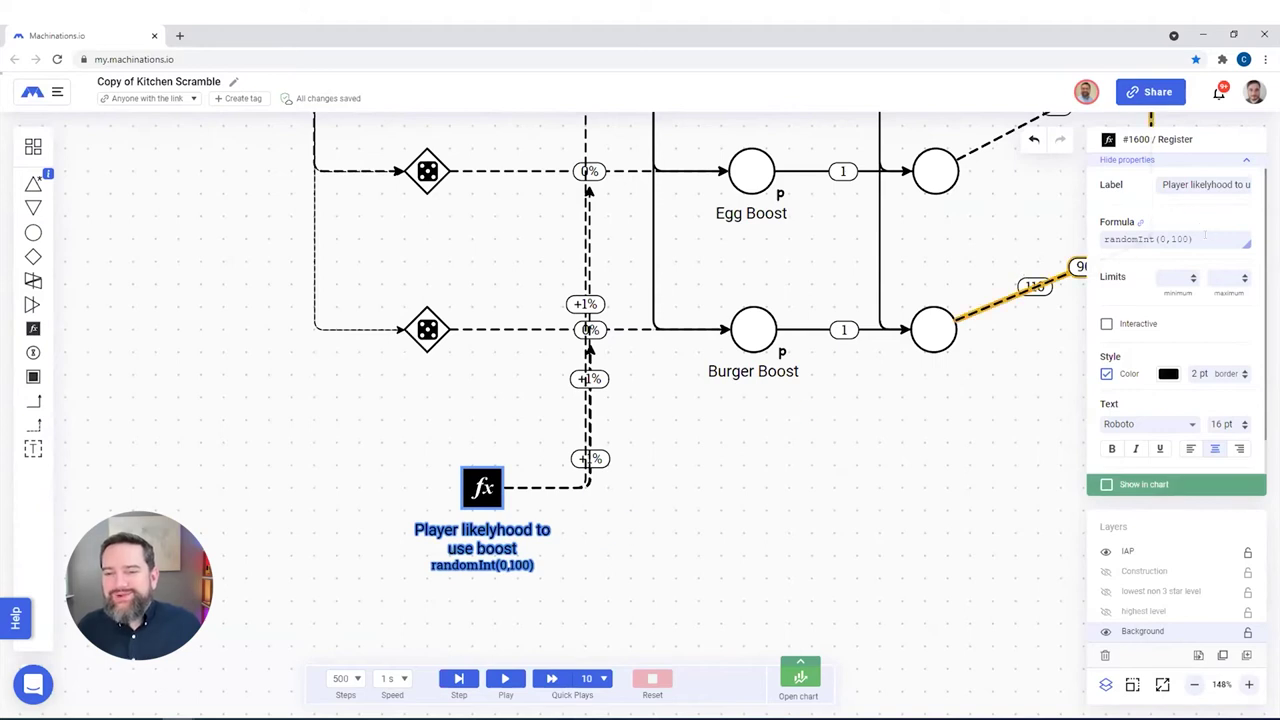
key(ctrl+a)
key(BackSpace)
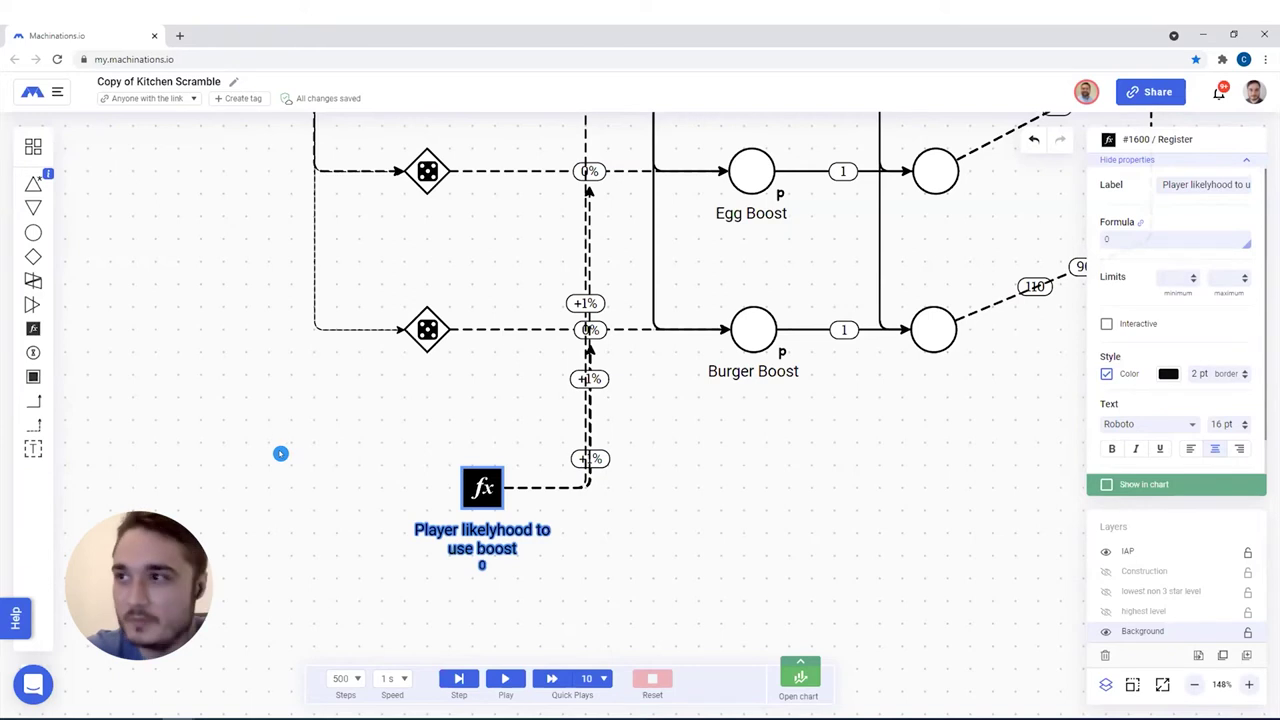
scroll(230, 460, up, 2)
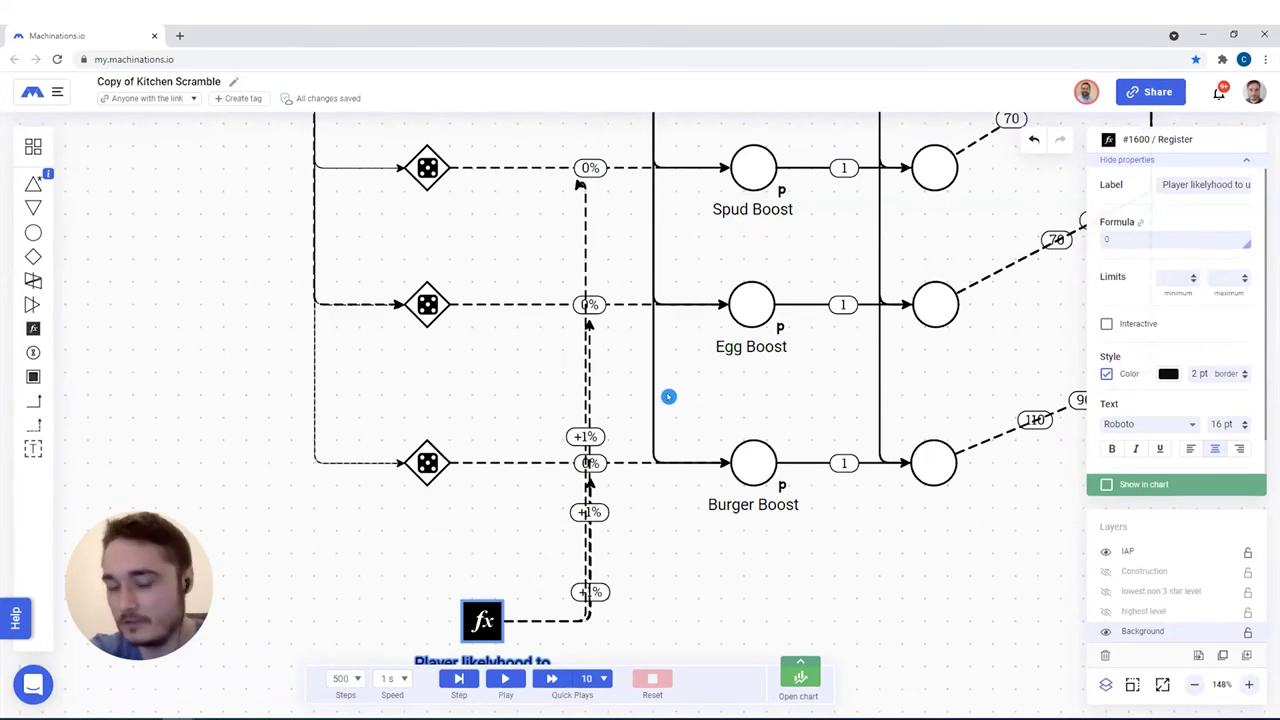
scroll(332, 476, down, 5)
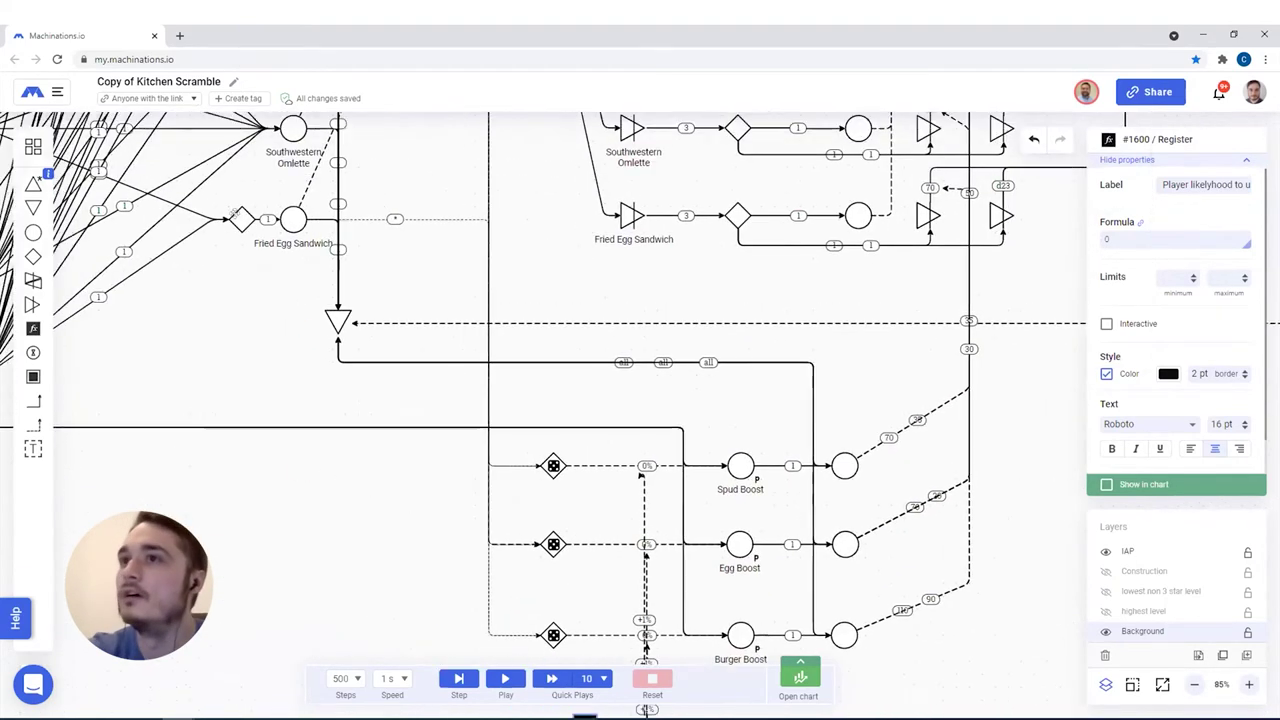
Undo the formula change on the boost likelihood register and leave nothing selected
click(371, 453)
scroll(351, 405, up, 3)
scroll(265, 376, down, 2)
key(ctrl+z)
scroll(265, 376, up, 5)
click(275, 378)
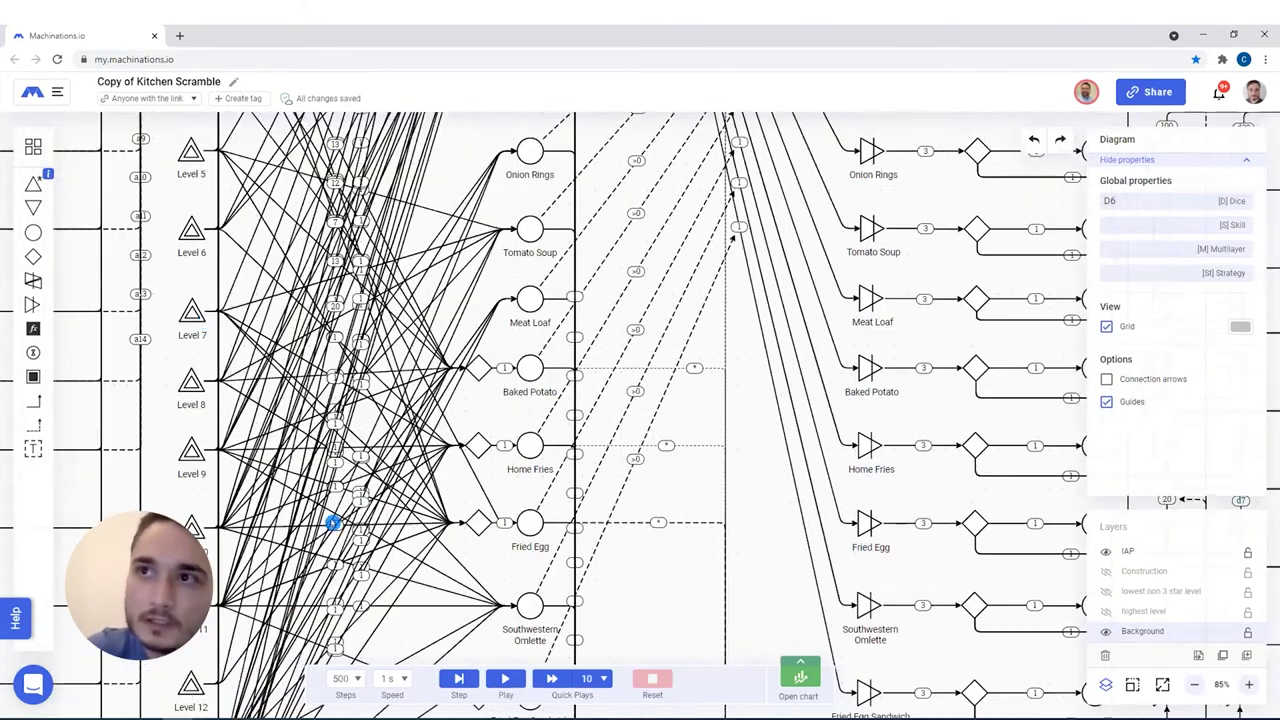
Set the formula of the +200% state connection feeding the "Play lowest non 3 star level" probability to +50%
scroll(286, 380, up, 10)
scroll(553, 410, left, 2)
scroll(553, 410, down, 1)
scroll(558, 425, left, 1)
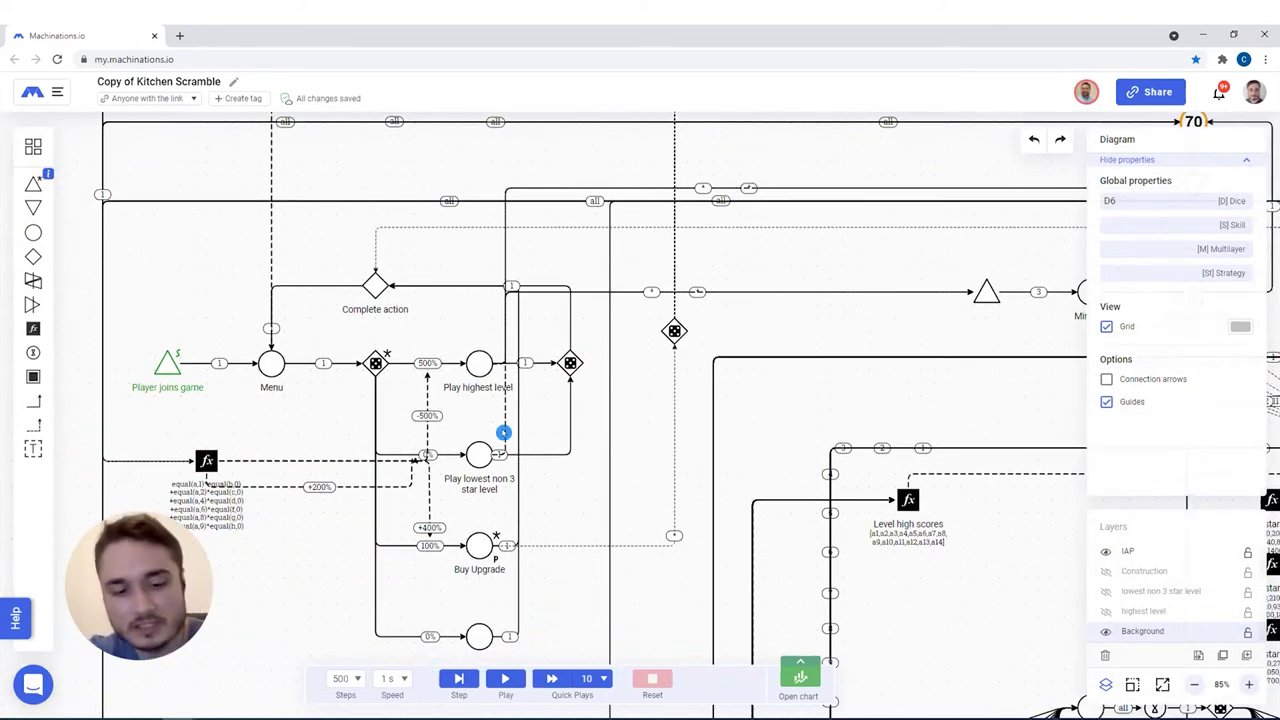
scroll(475, 495, up, 5)
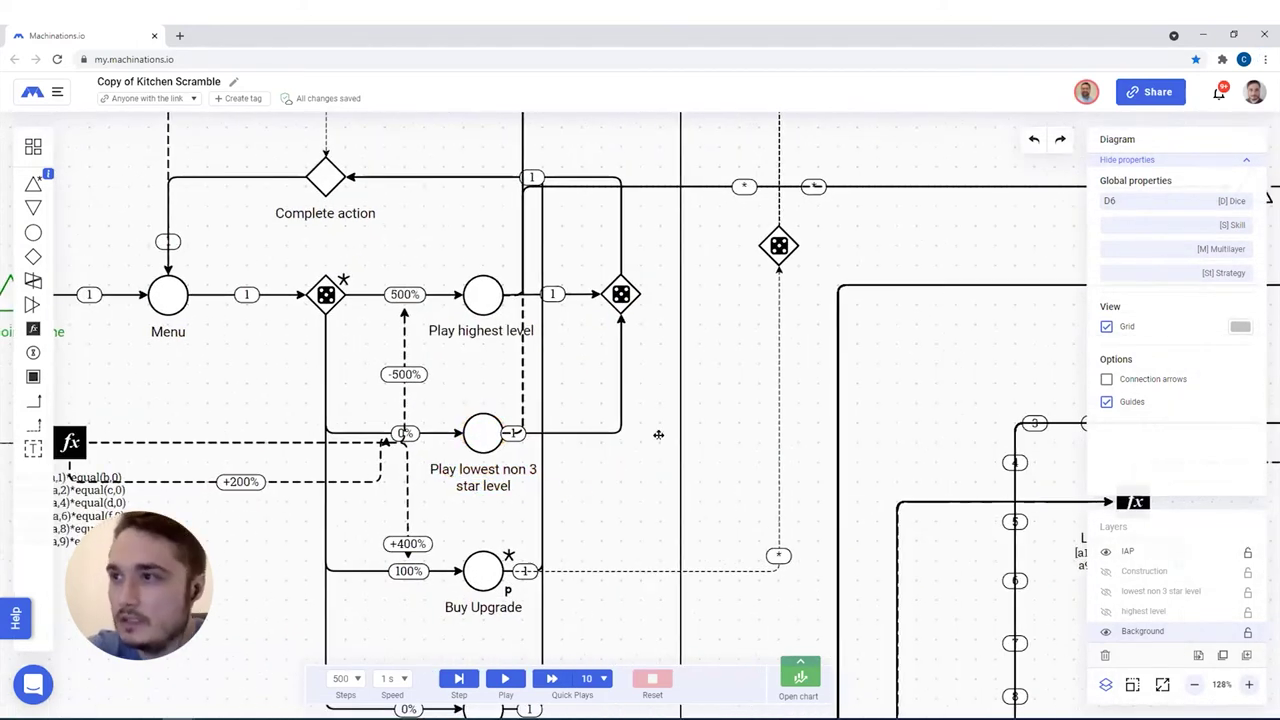
scroll(658, 434, down, 2)
scroll(670, 420, left, 2)
drag(677, 409, 677, 447)
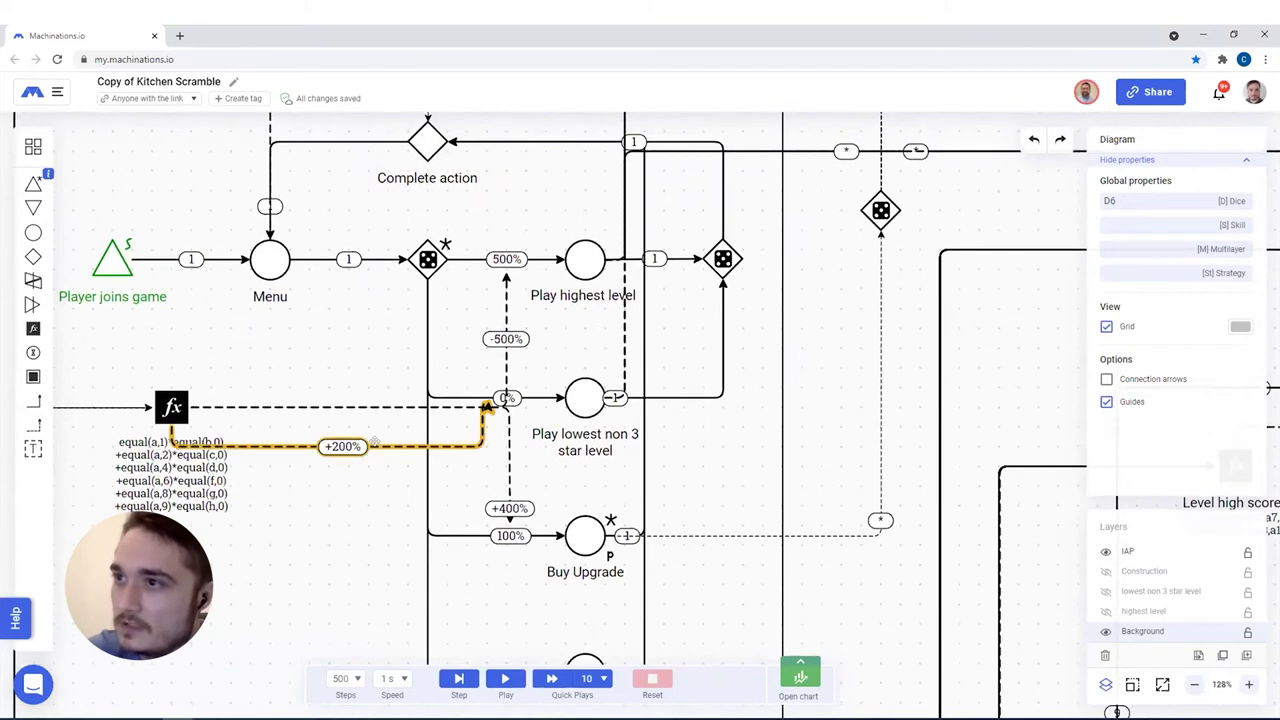
click(340, 446)
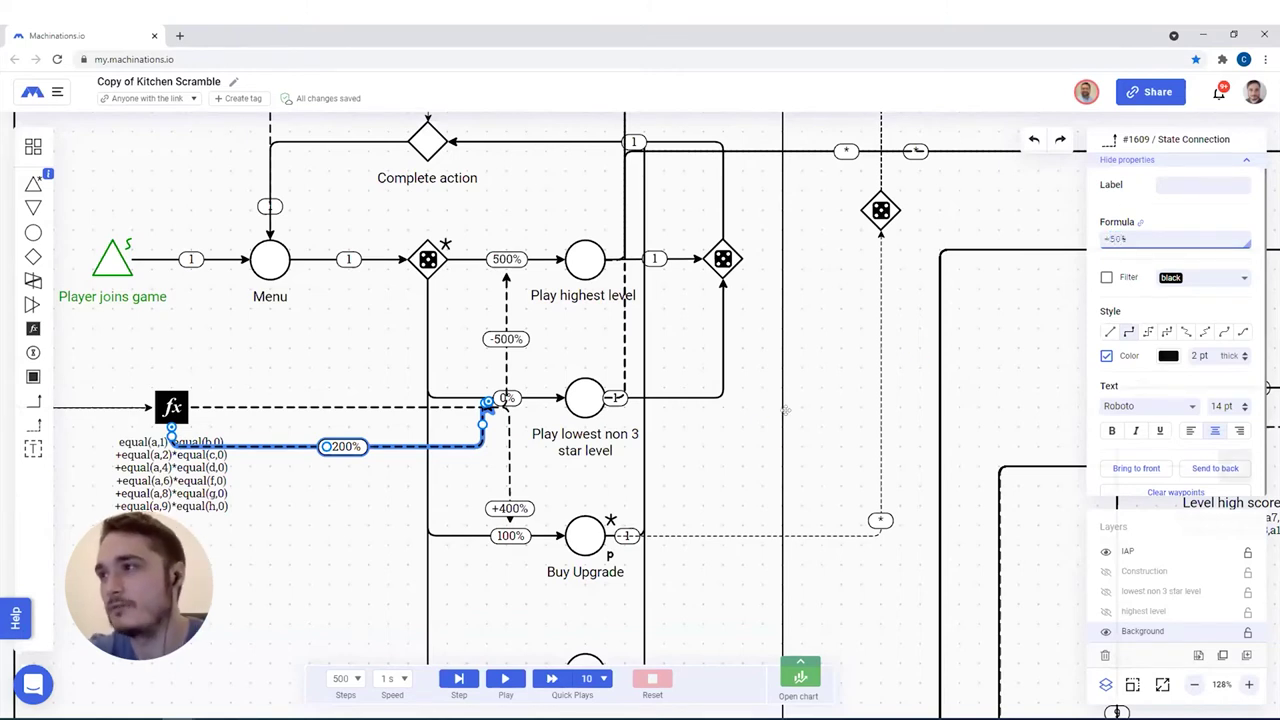
click(672, 477)
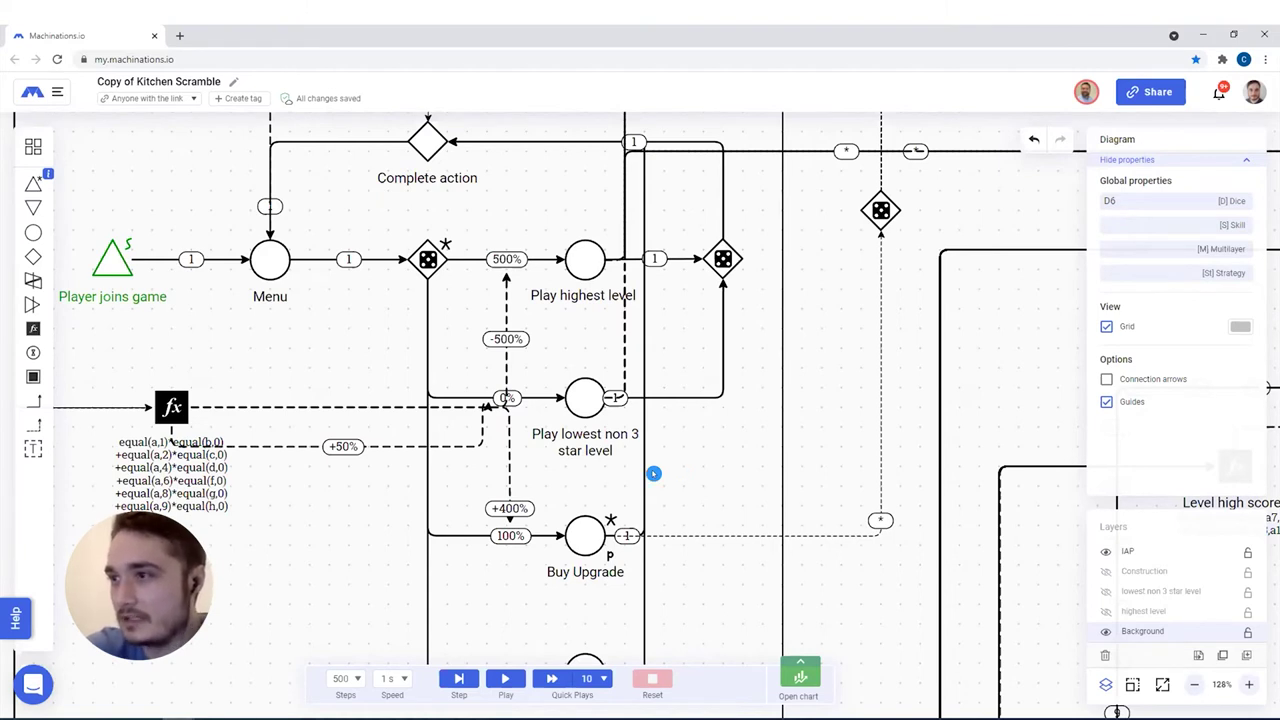
Inspect the Buy Upgrade pool, its outgoing connection, the +50% connection and the "Play lowest non 3 star level" pool
click(585, 540)
click(622, 535)
click(653, 509)
click(346, 444)
click(587, 397)
click(568, 474)
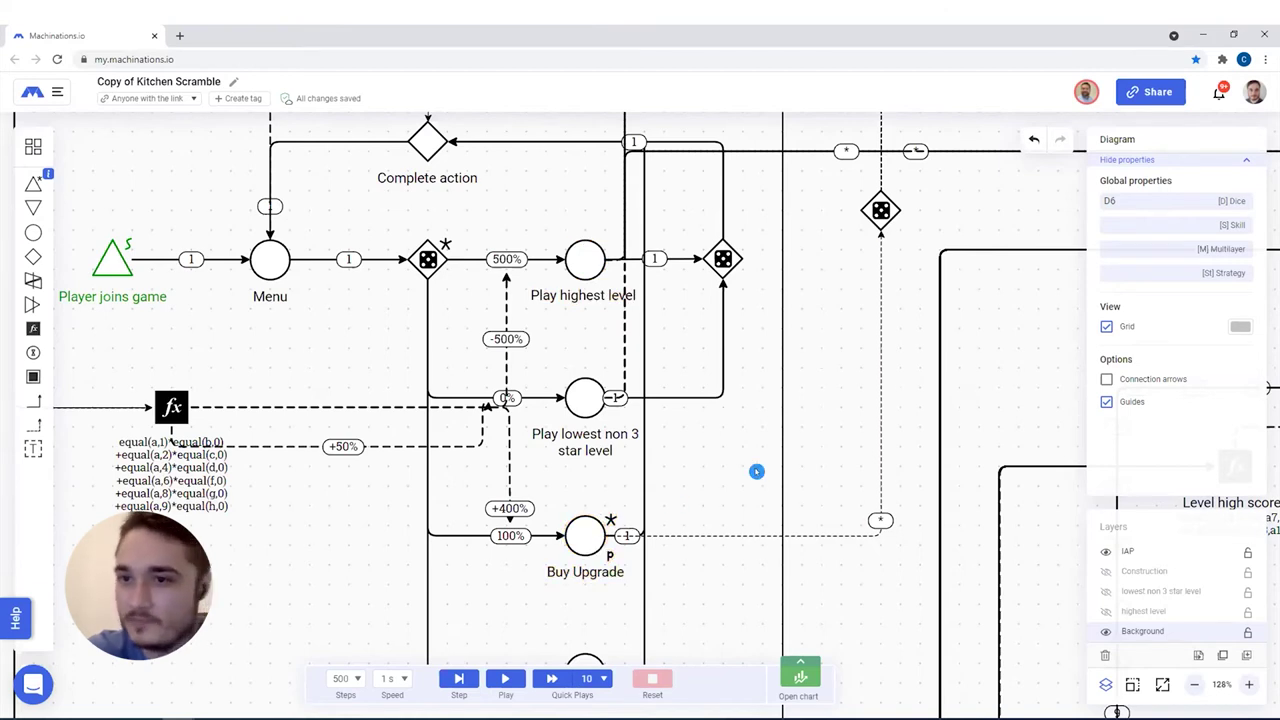
Open the execution chart, enlarge its panel, and start 10 quick plays of 500 steps
click(805, 663)
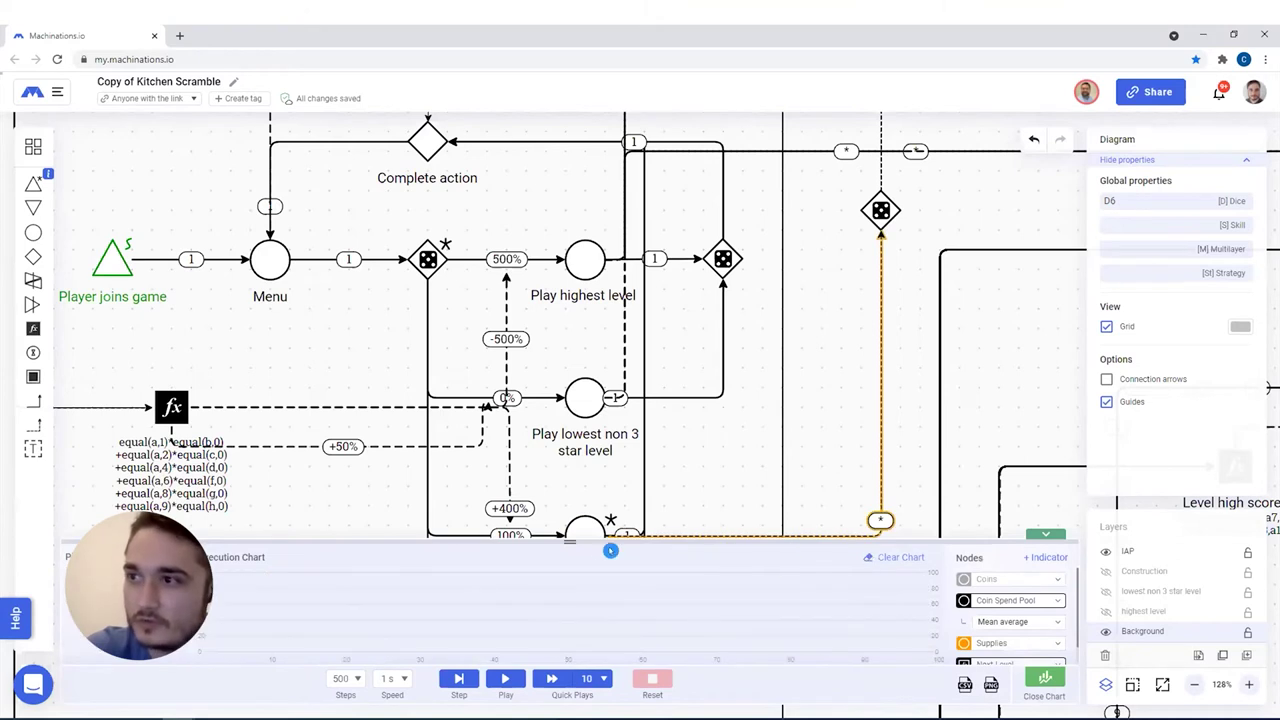
drag(566, 540, 570, 277)
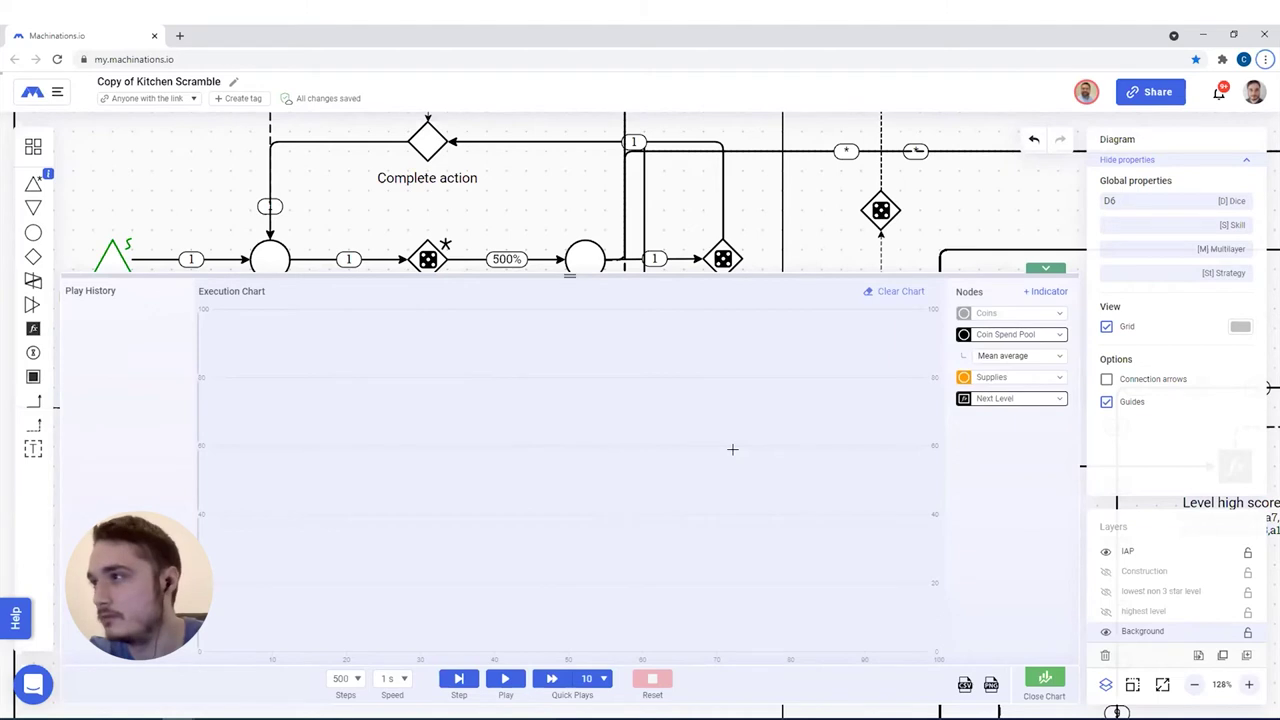
click(549, 681)
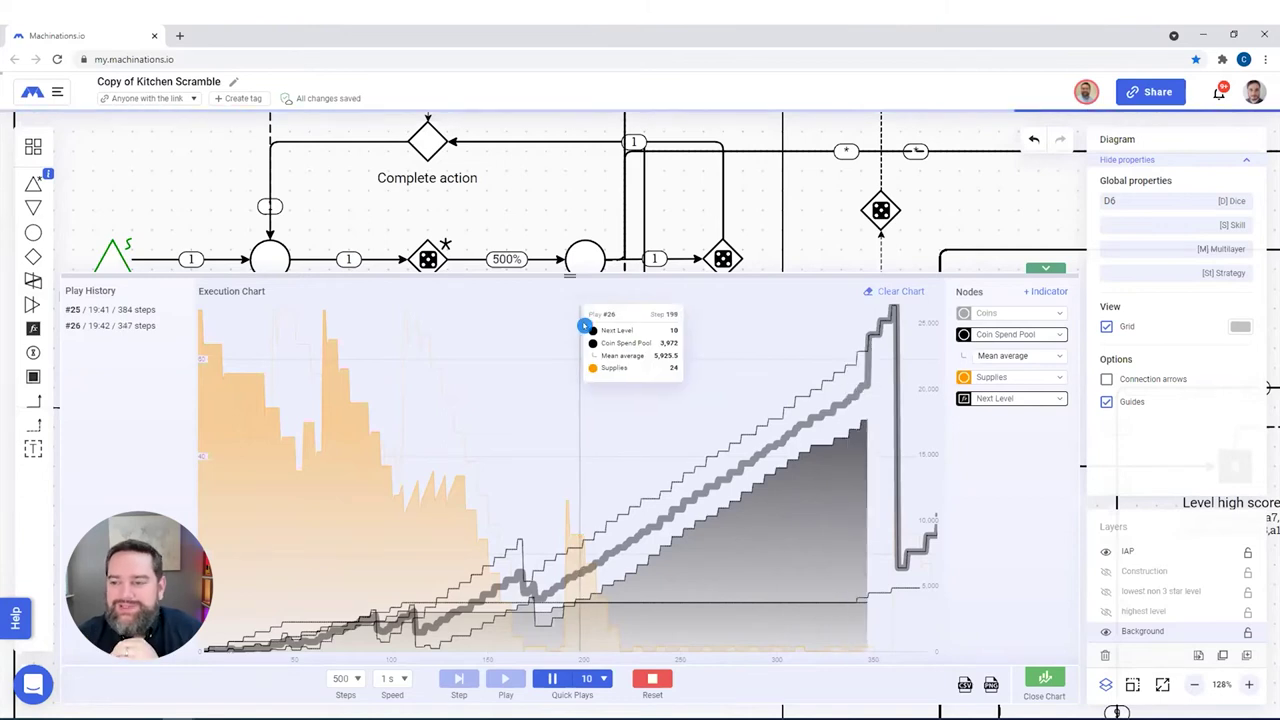
Reduce the execution chart's height and bring the Supplies, Coins, Star Tokens and Cash pools into view above it
drag(569, 273, 570, 410)
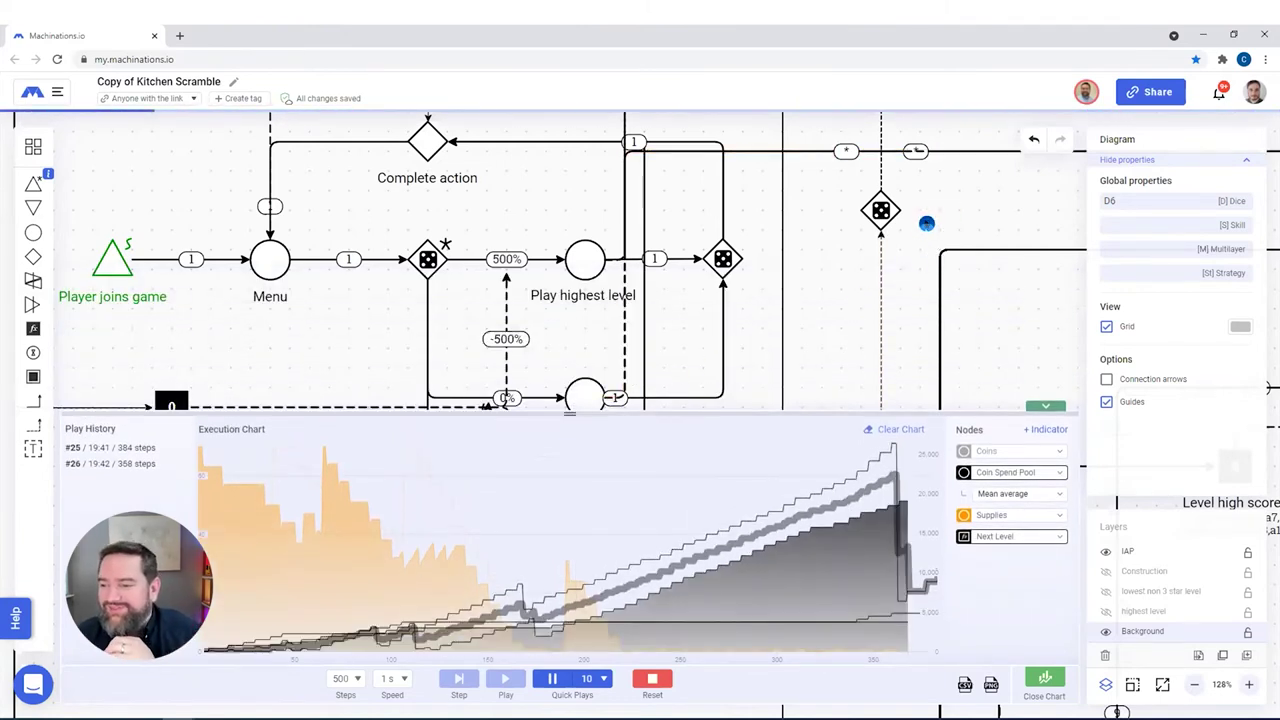
scroll(926, 224, right, 10)
scroll(828, 219, right, 10)
drag(581, 329, 502, 323)
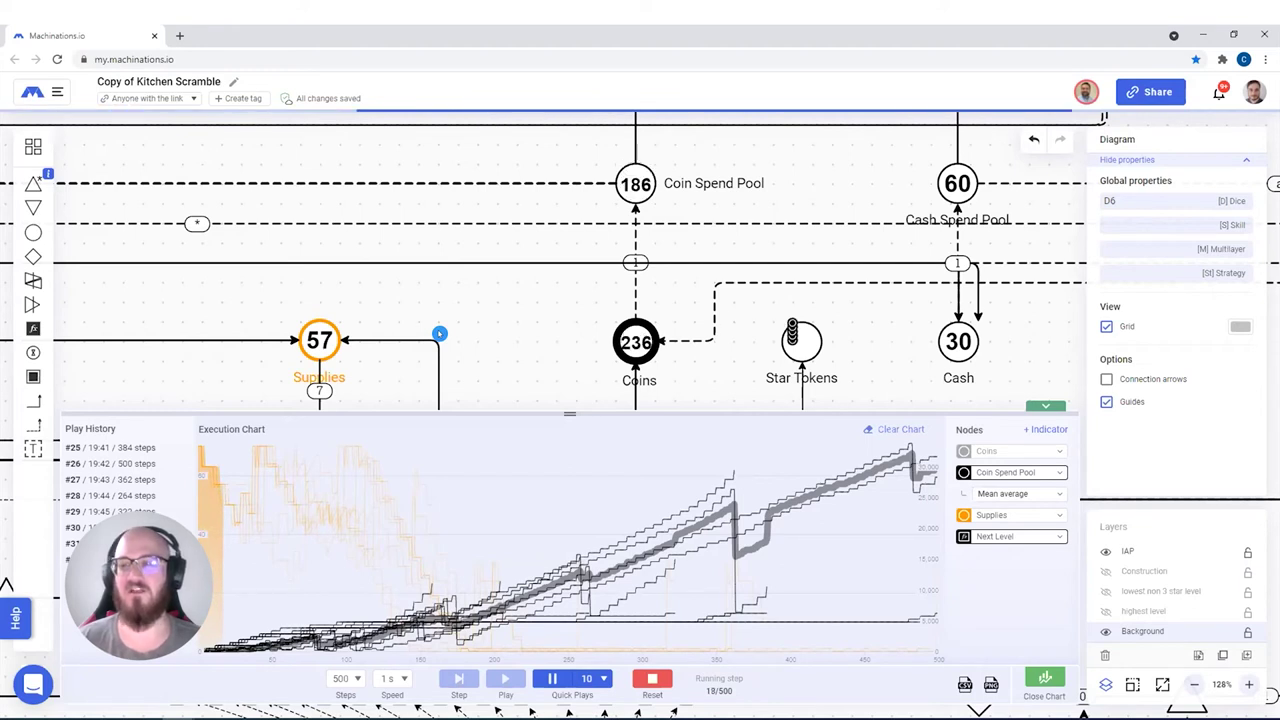
Stop the quick plays and reset the diagram to its starting values
click(651, 681)
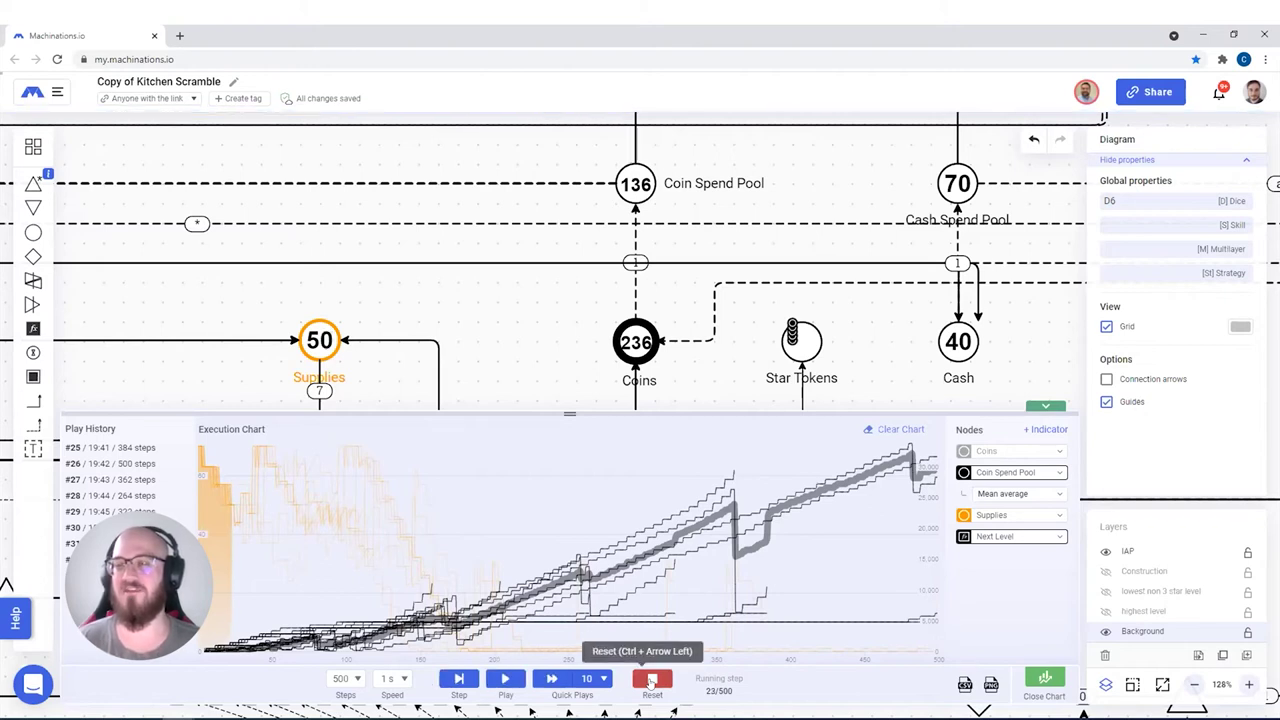
click(604, 300)
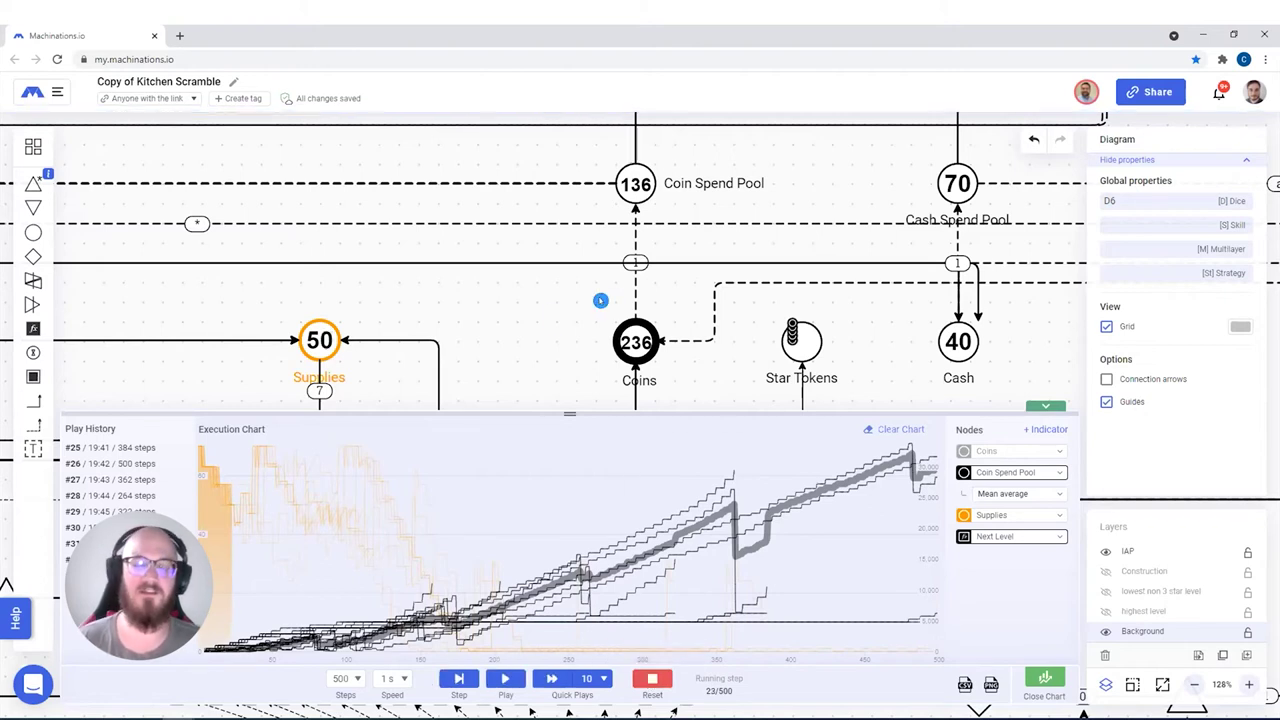
click(652, 678)
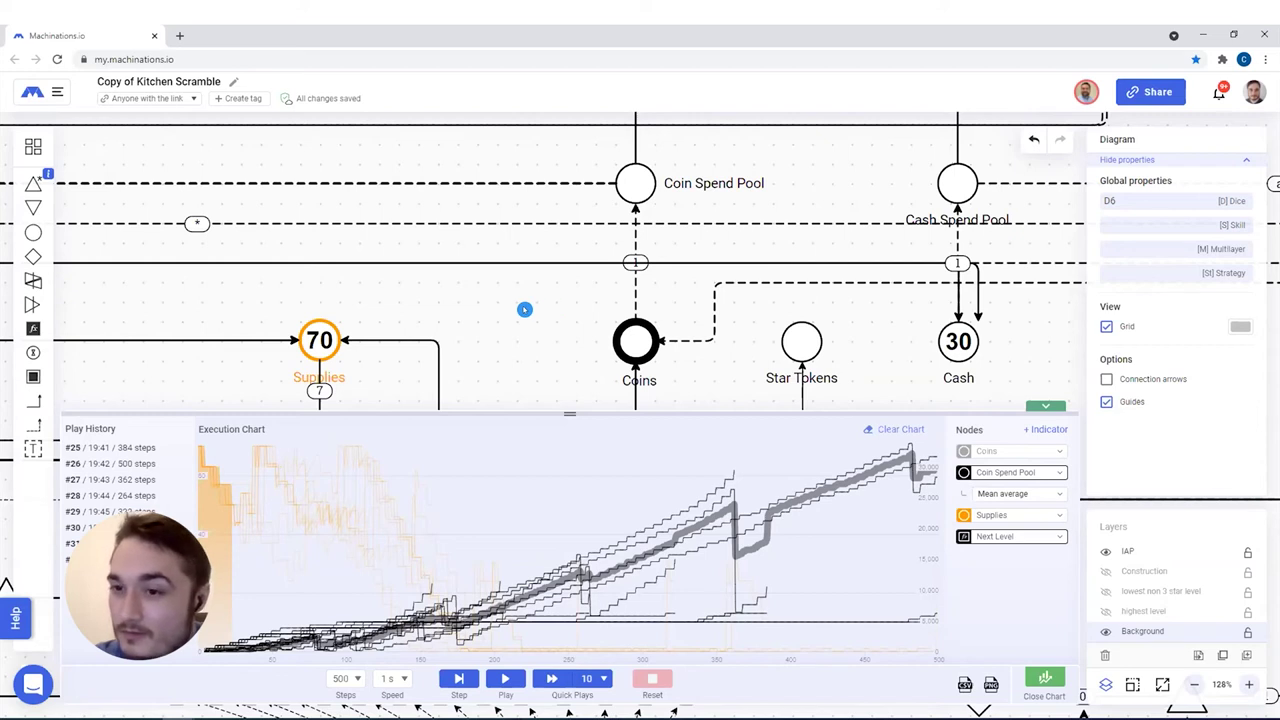
Collapse the execution chart, reopen it, and shrink its panel down to the play controls
drag(570, 414, 597, 656)
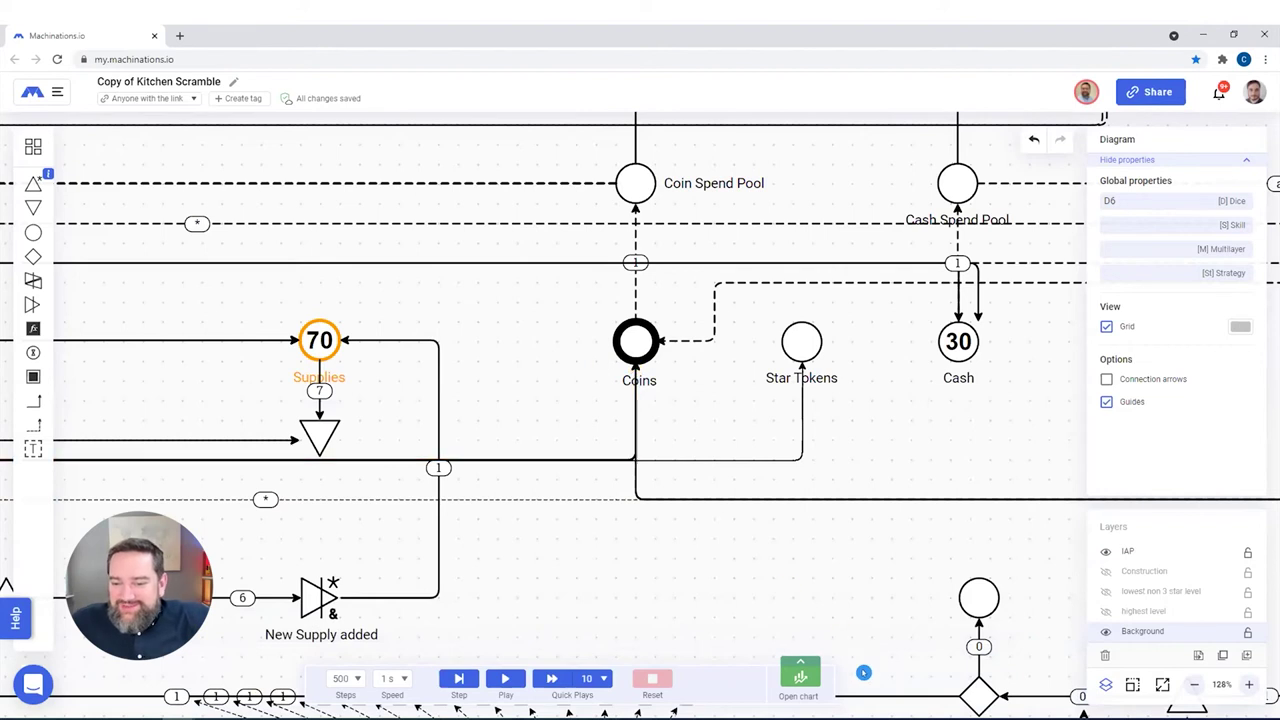
click(801, 674)
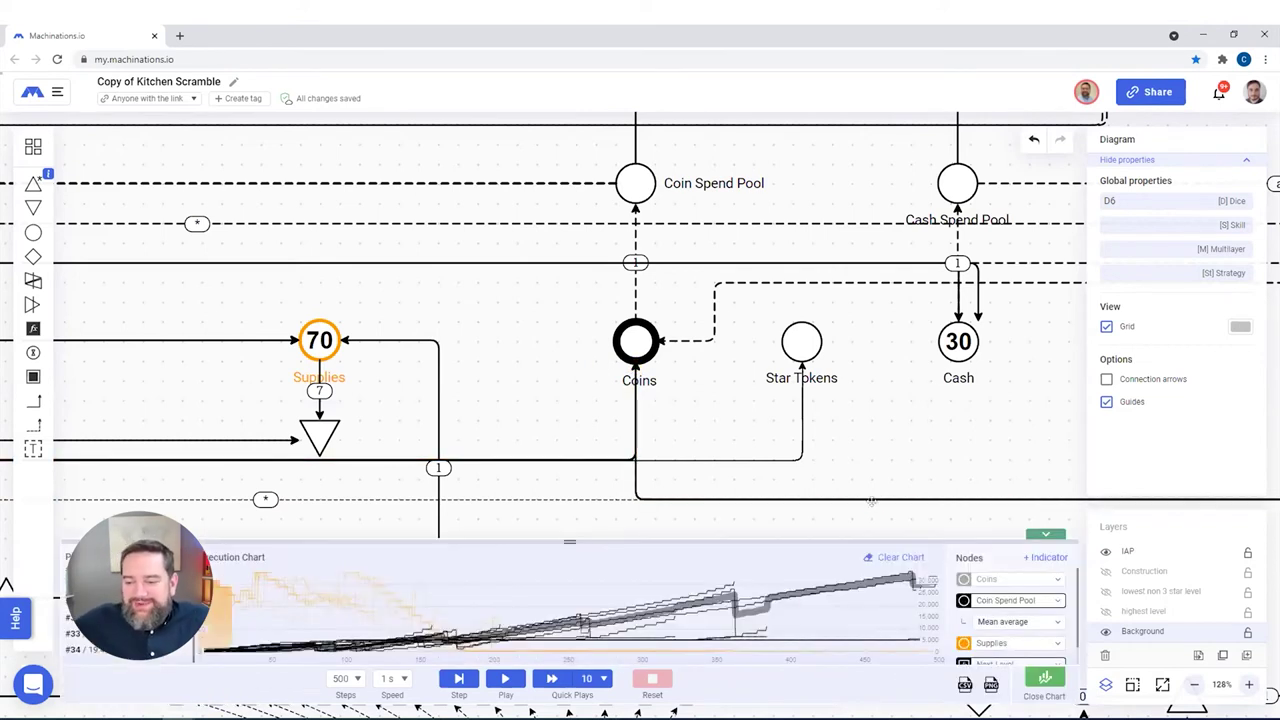
drag(570, 541, 603, 683)
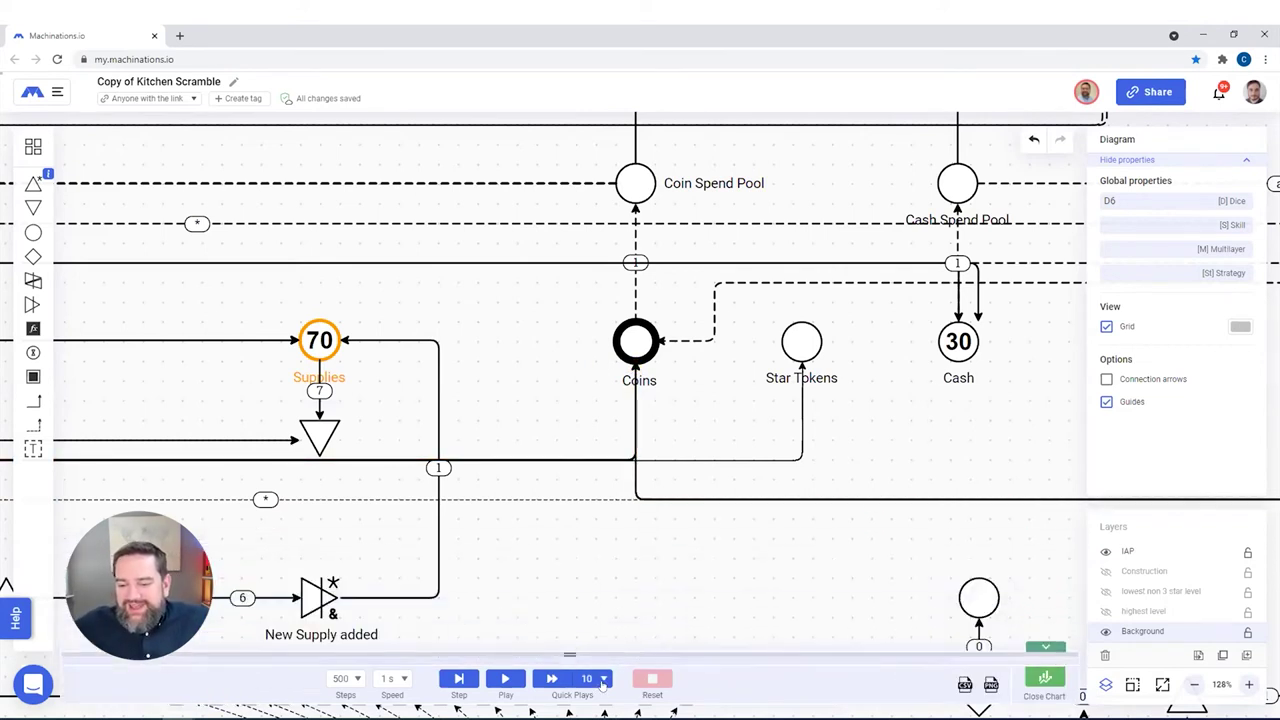
Set the formula of the "Player likelyhood to use boost" register to 80
scroll(533, 322, down, 6)
scroll(533, 322, down, 10)
scroll(614, 430, up, 5)
click(613, 427)
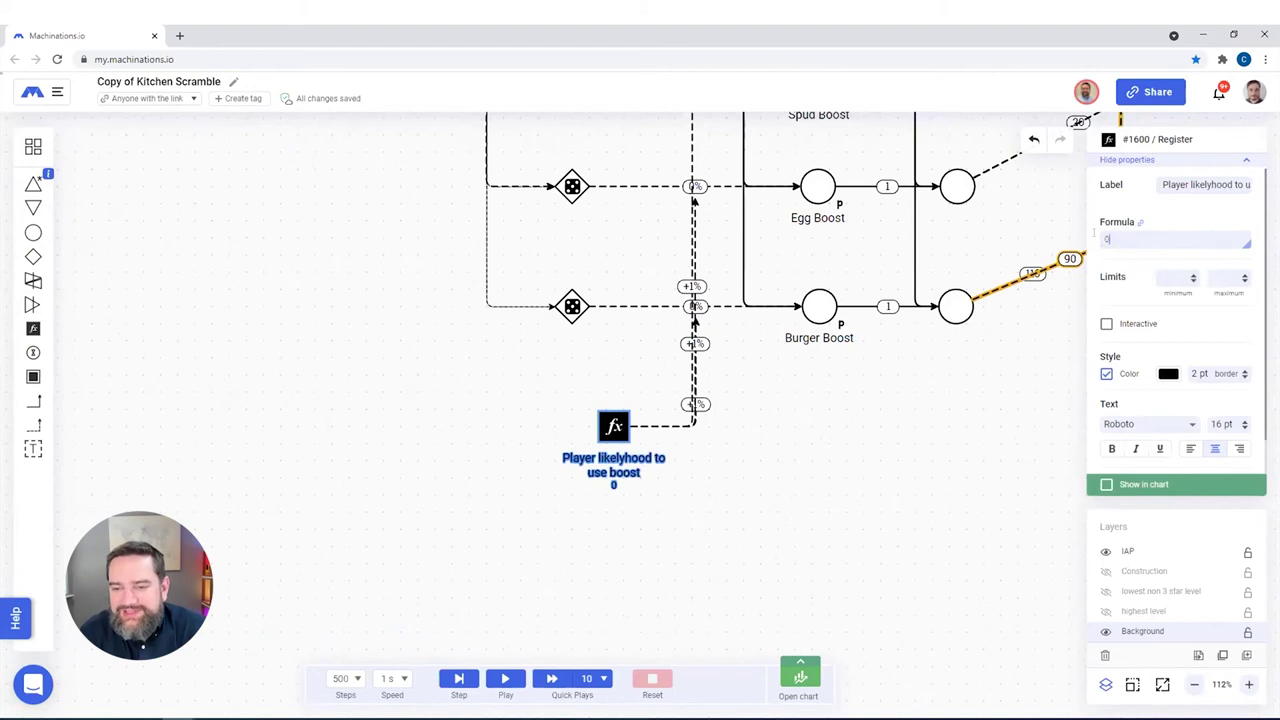
drag(1110, 240, 1085, 235)
text(80)
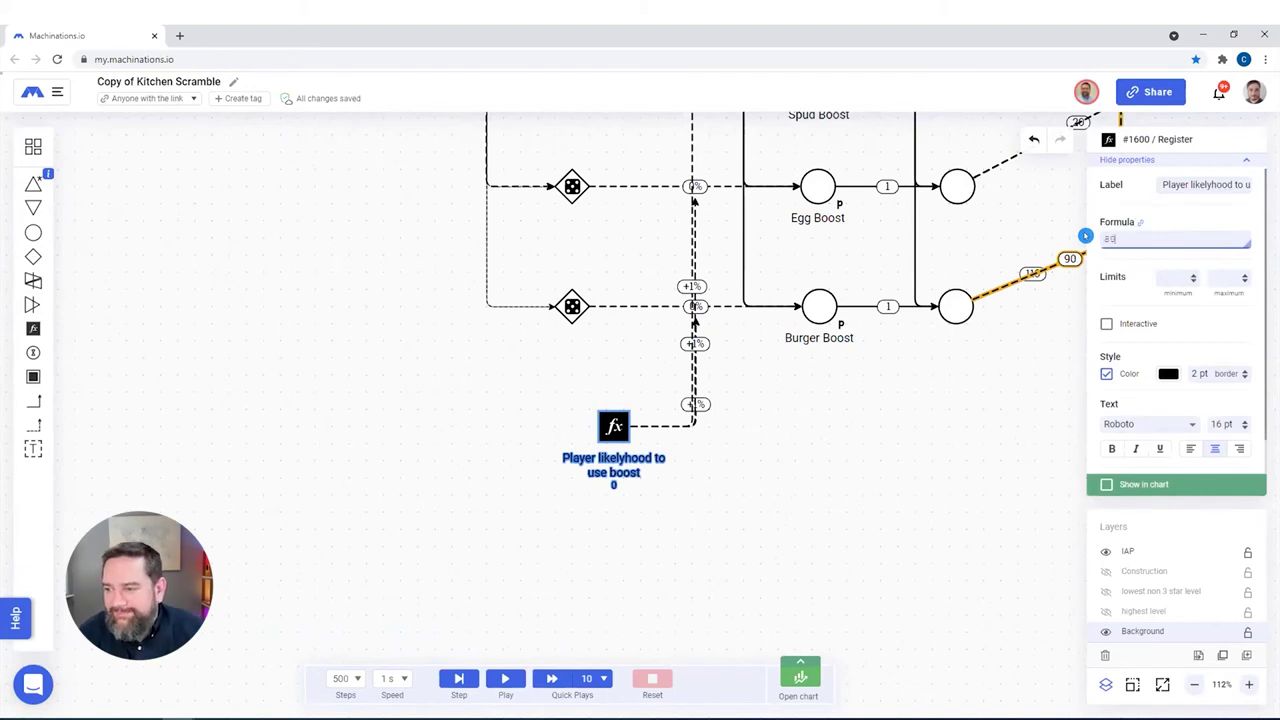
key(Return)
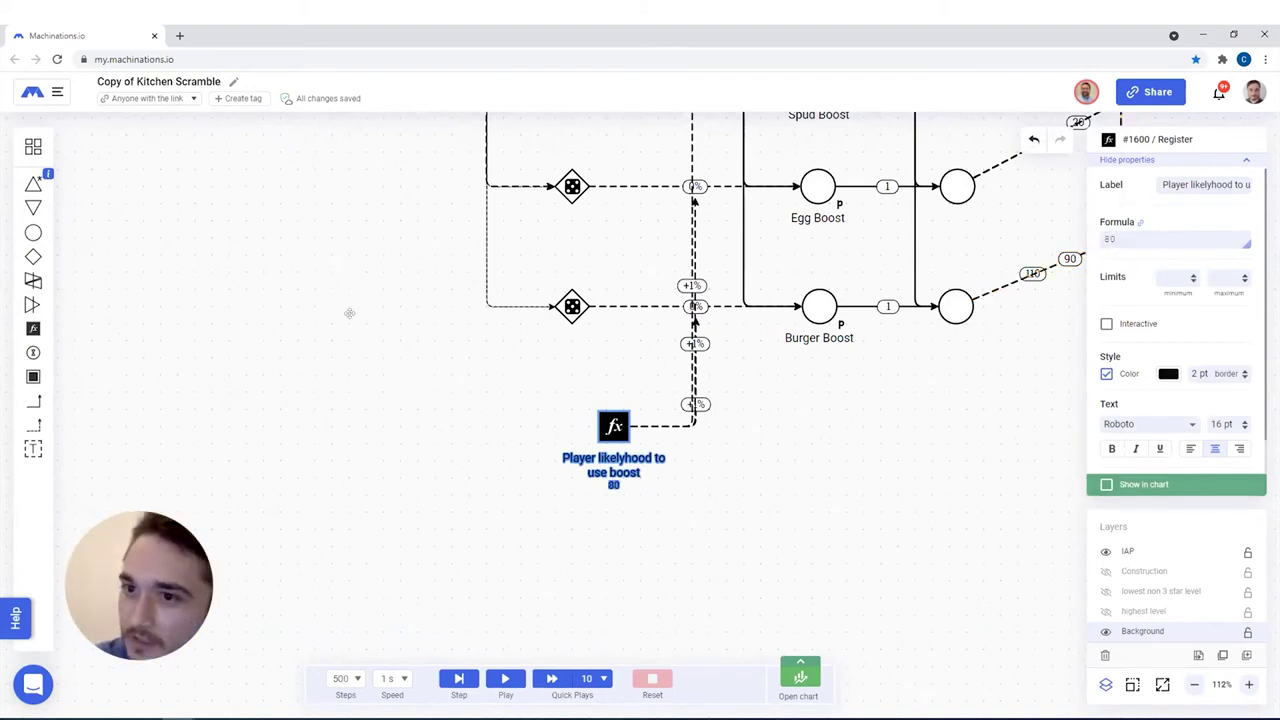
Examine the boost section, the level and recipe network, and the player's choices from Menu to Buy Upgrade
drag(349, 313, 365, 401)
scroll(365, 401, down, 8)
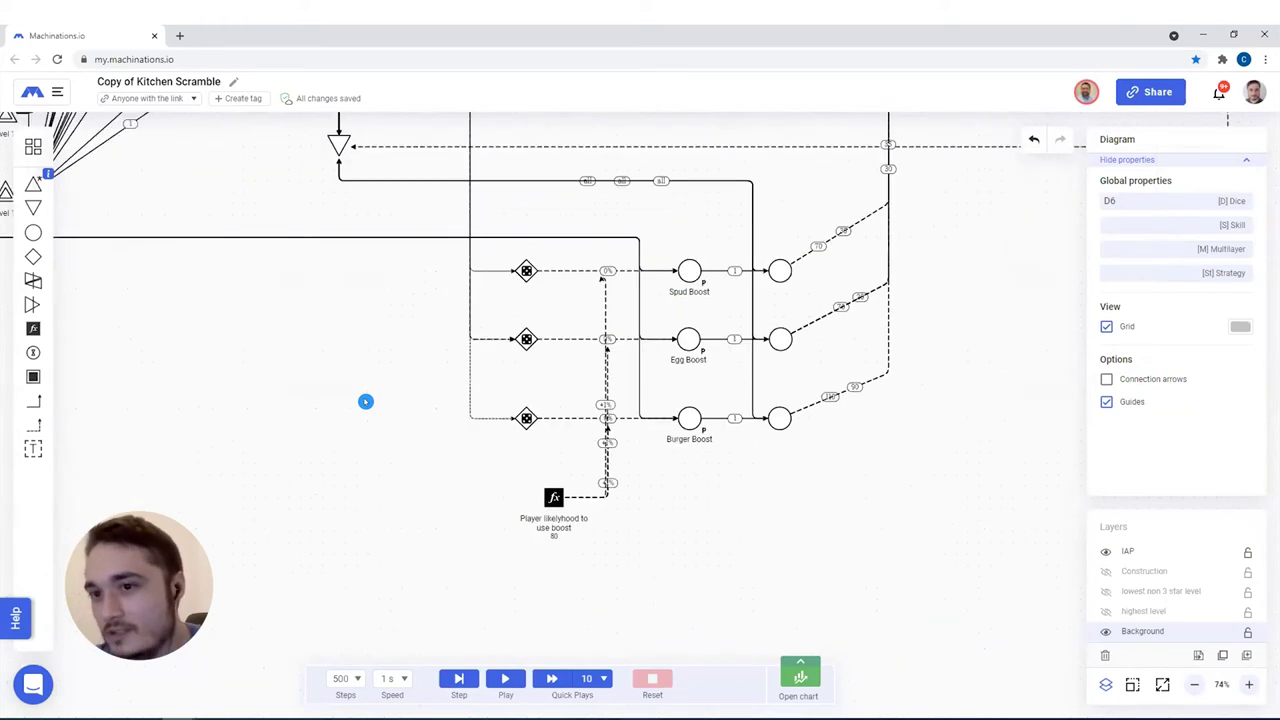
drag(191, 237, 273, 459)
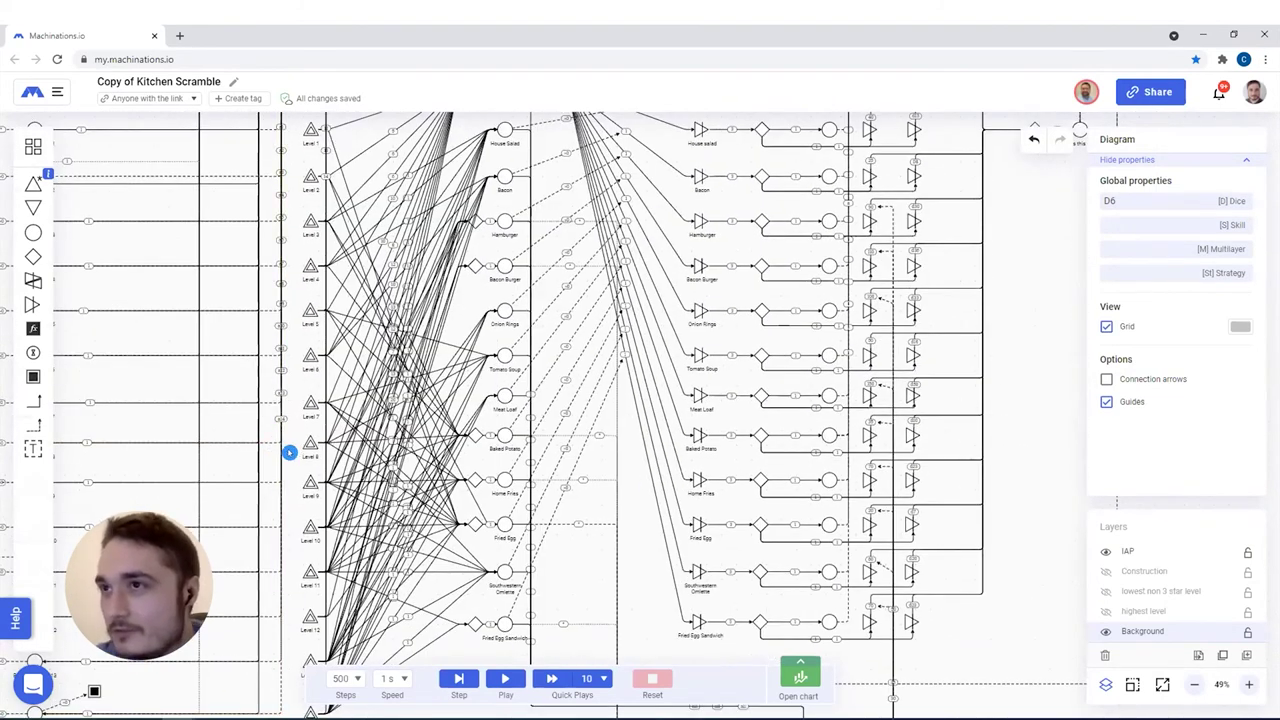
scroll(279, 440, up, 10)
scroll(279, 440, up, 8)
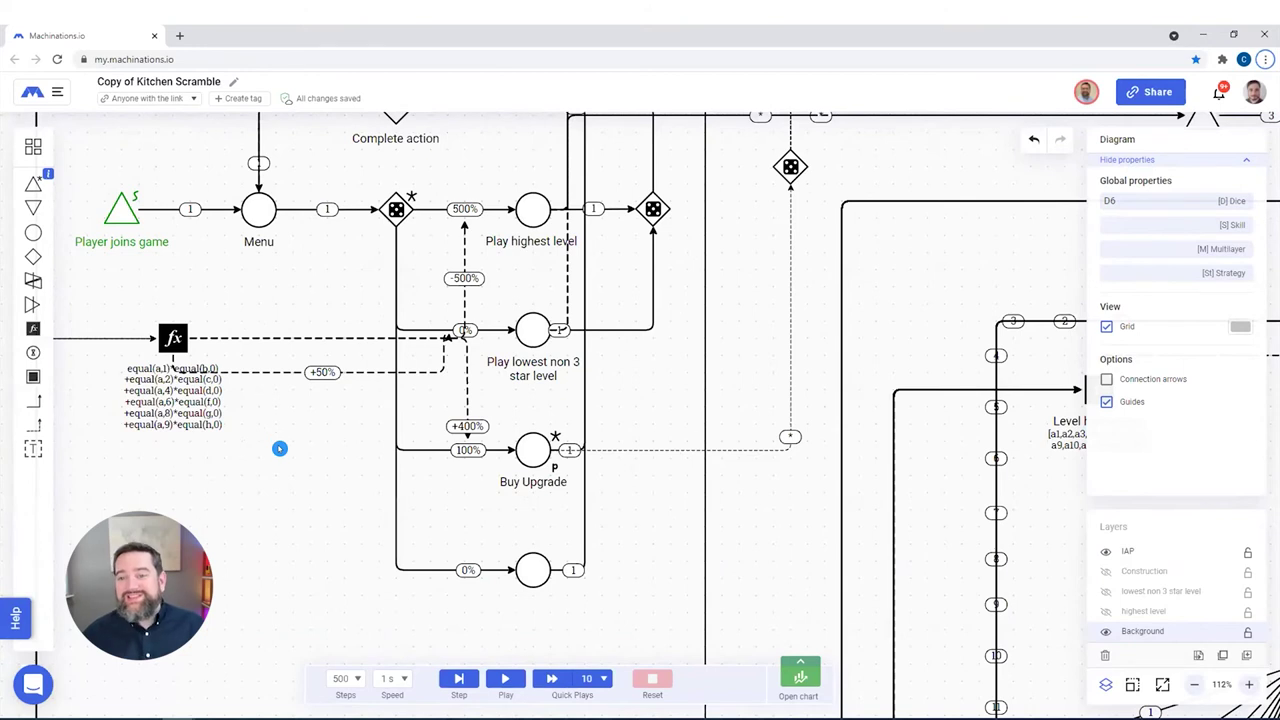
scroll(683, 384, down, 5)
scroll(682, 459, down, 1)
drag(682, 459, 565, 502)
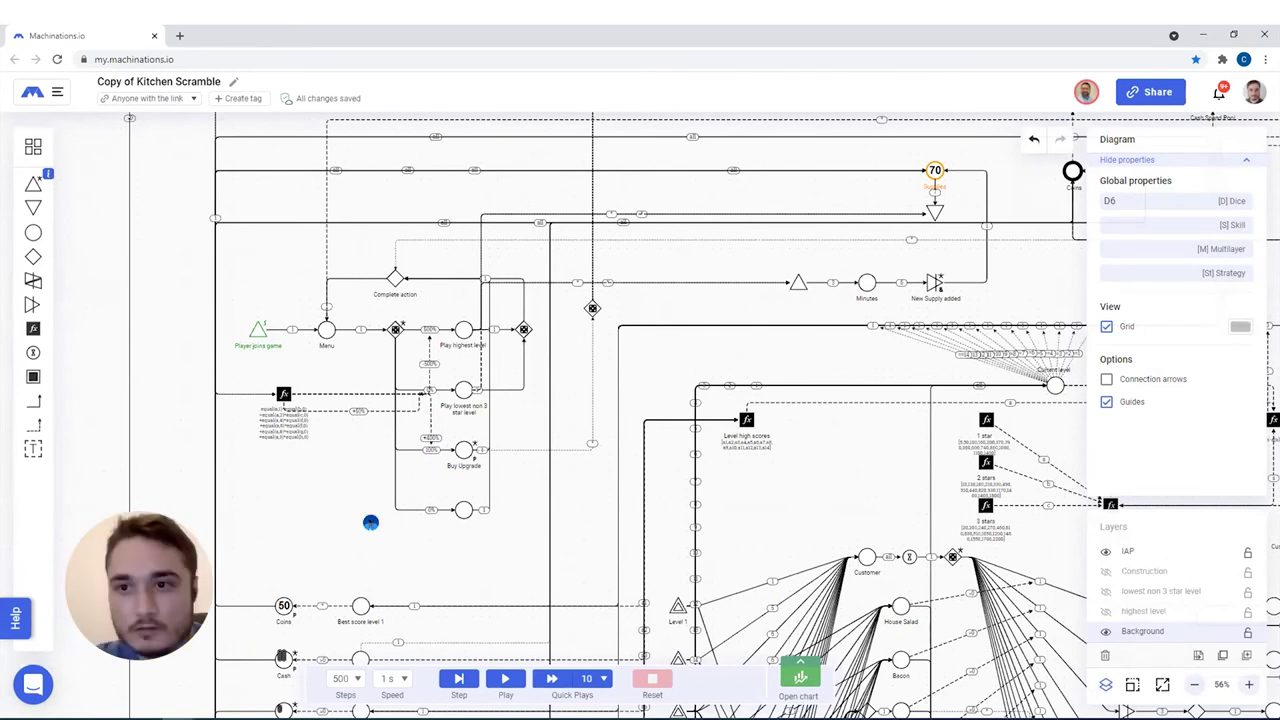
drag(383, 526, 383, 393)
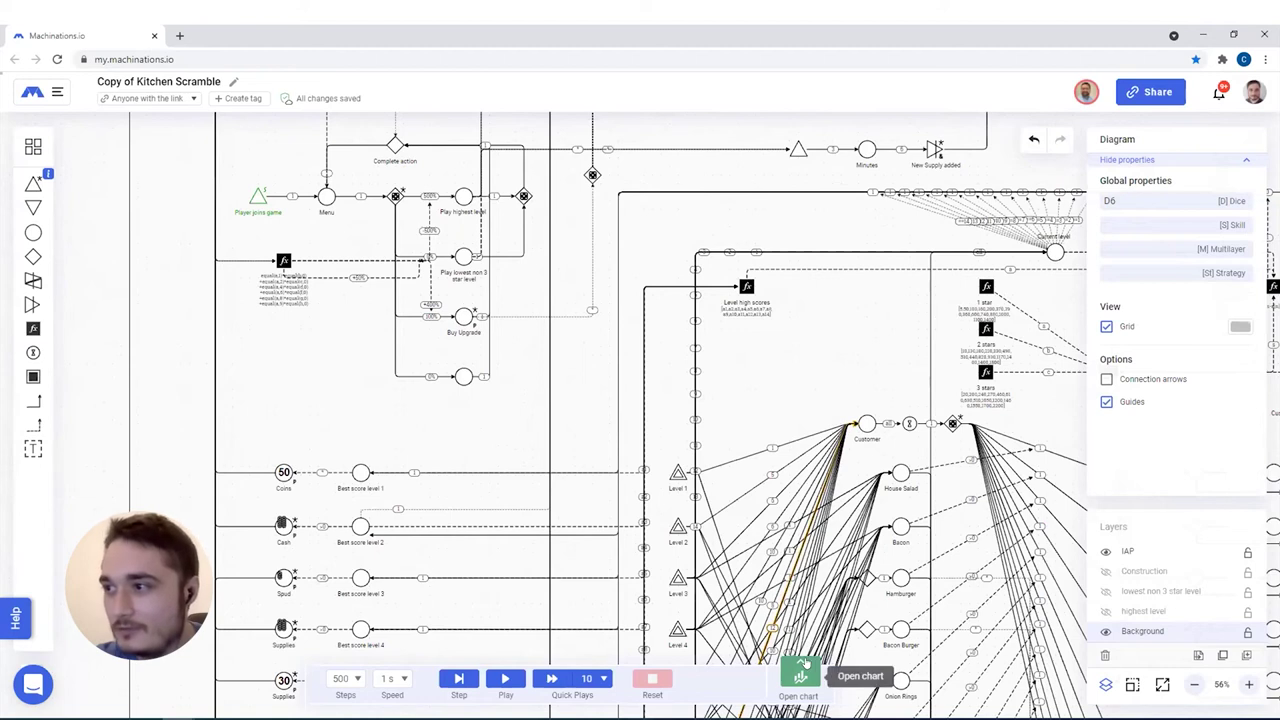
Look over the best score pools and their rewards, and return to the player choices and Supplies area
click(800, 678)
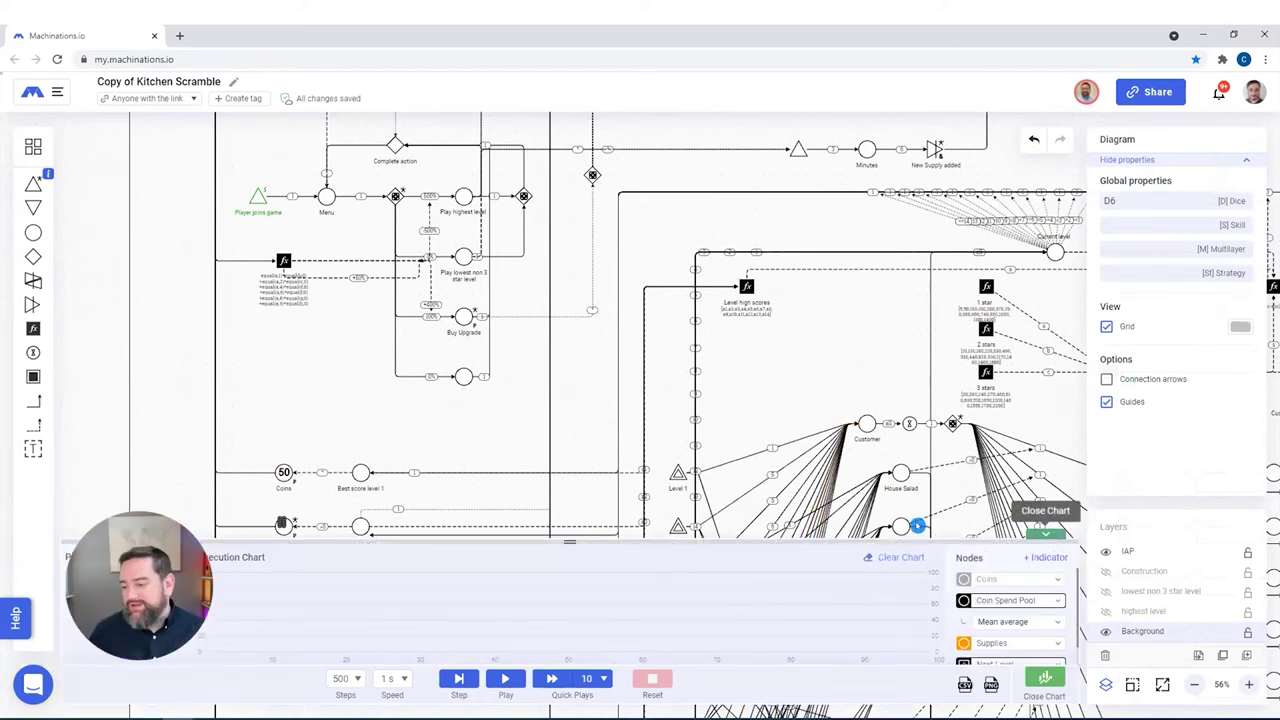
click(918, 525)
scroll(521, 427, down, 5)
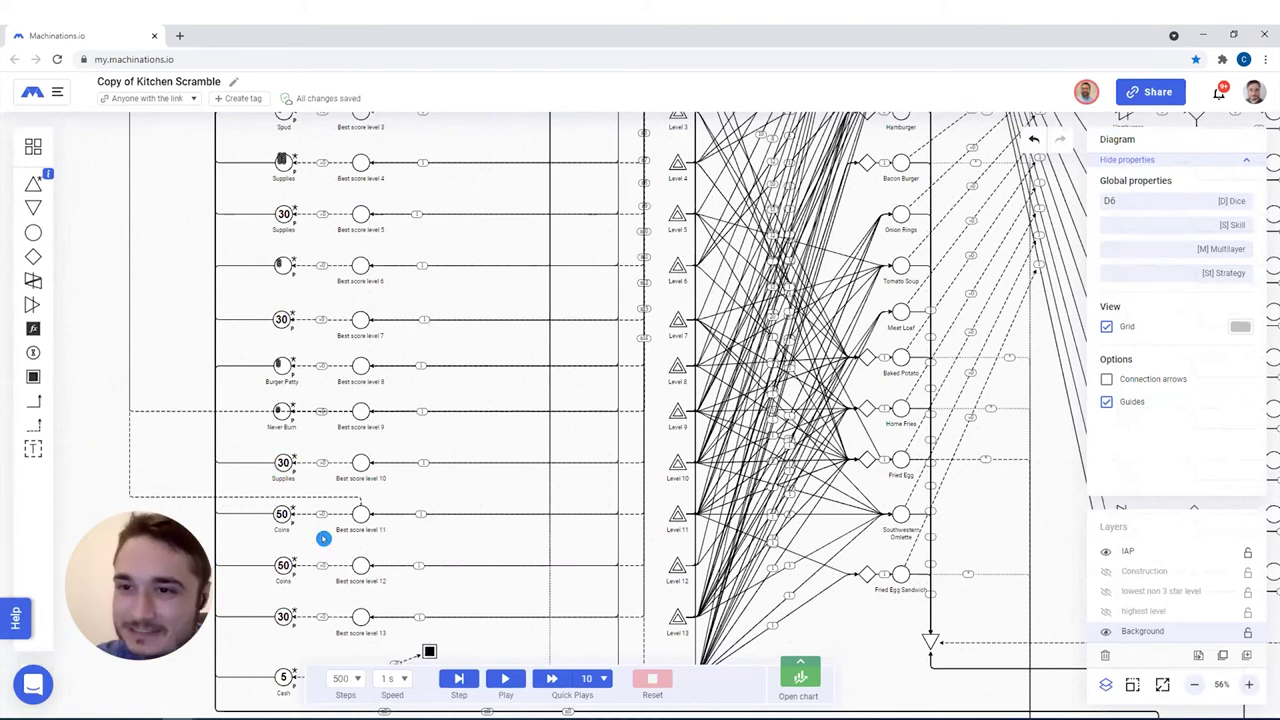
scroll(323, 539, up, 3)
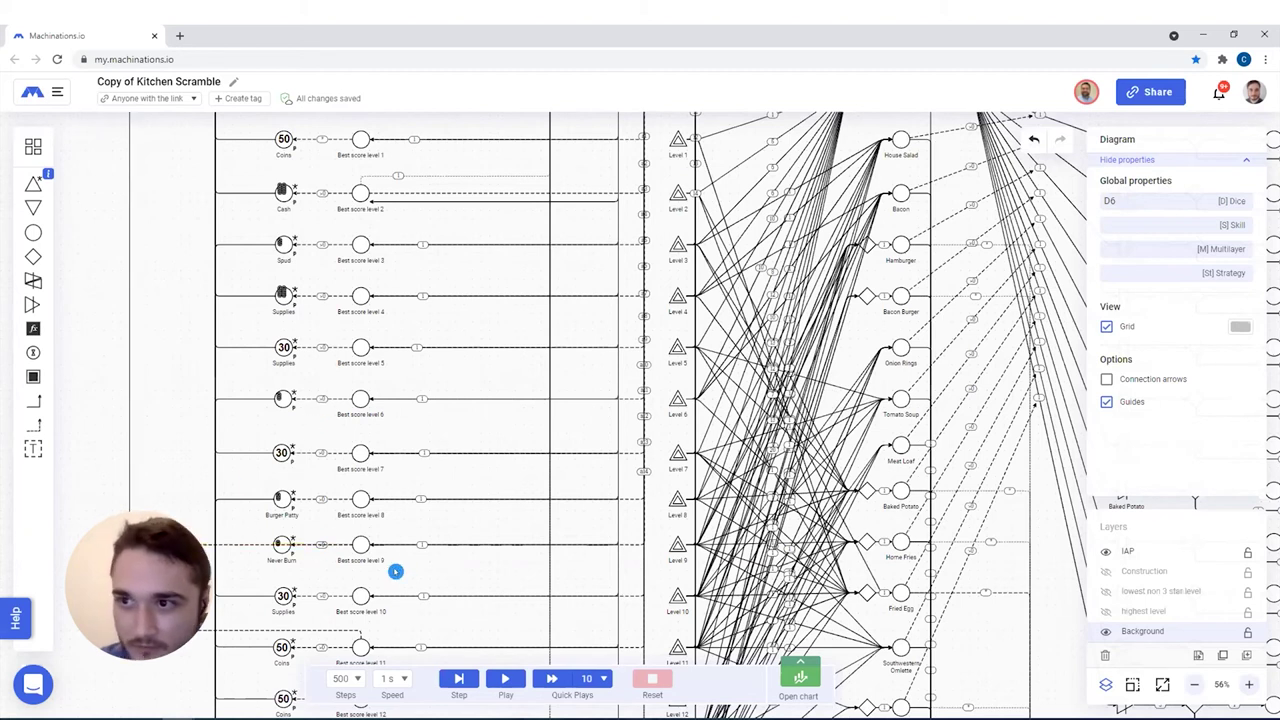
scroll(395, 571, up, 5)
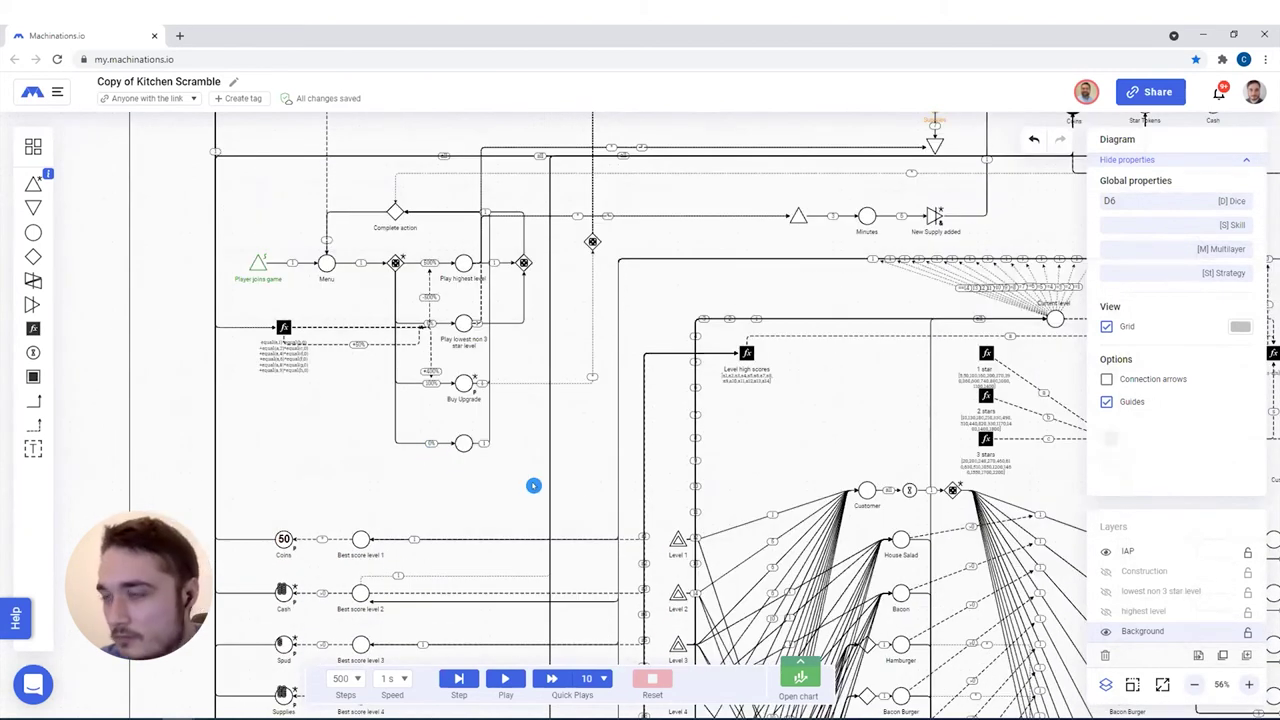
drag(661, 299, 582, 435)
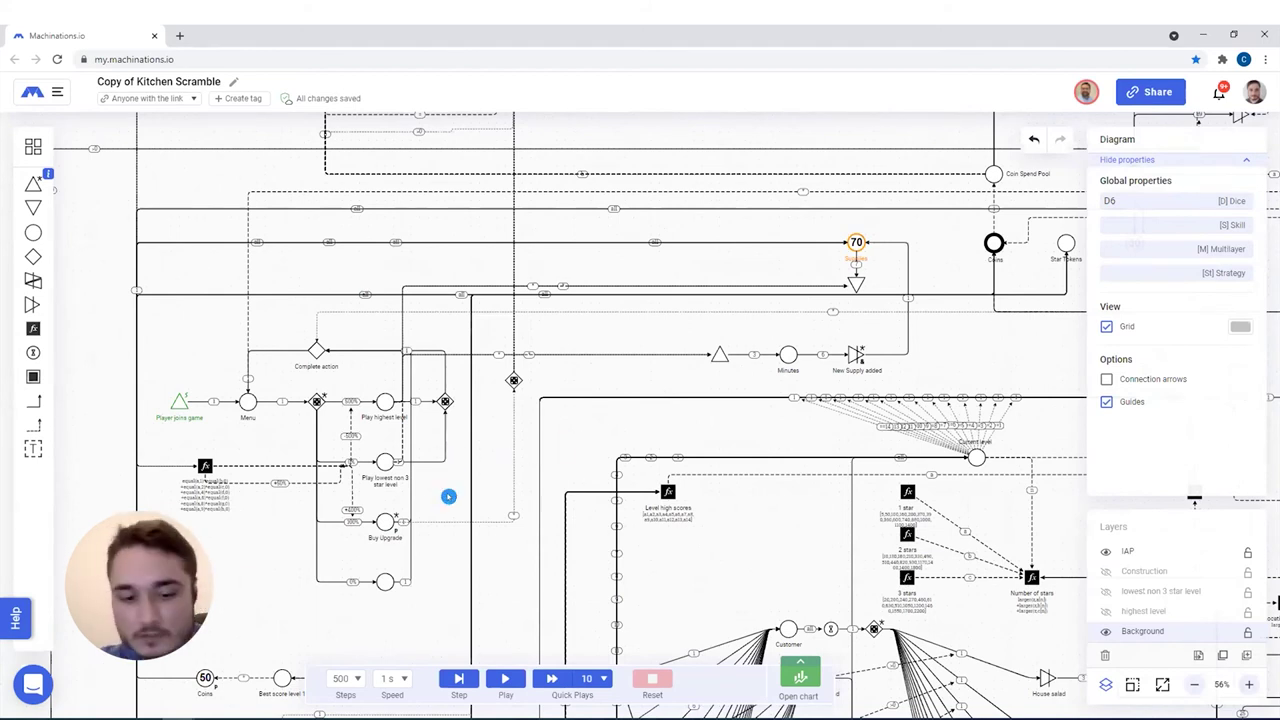
scroll(481, 509, up, 1)
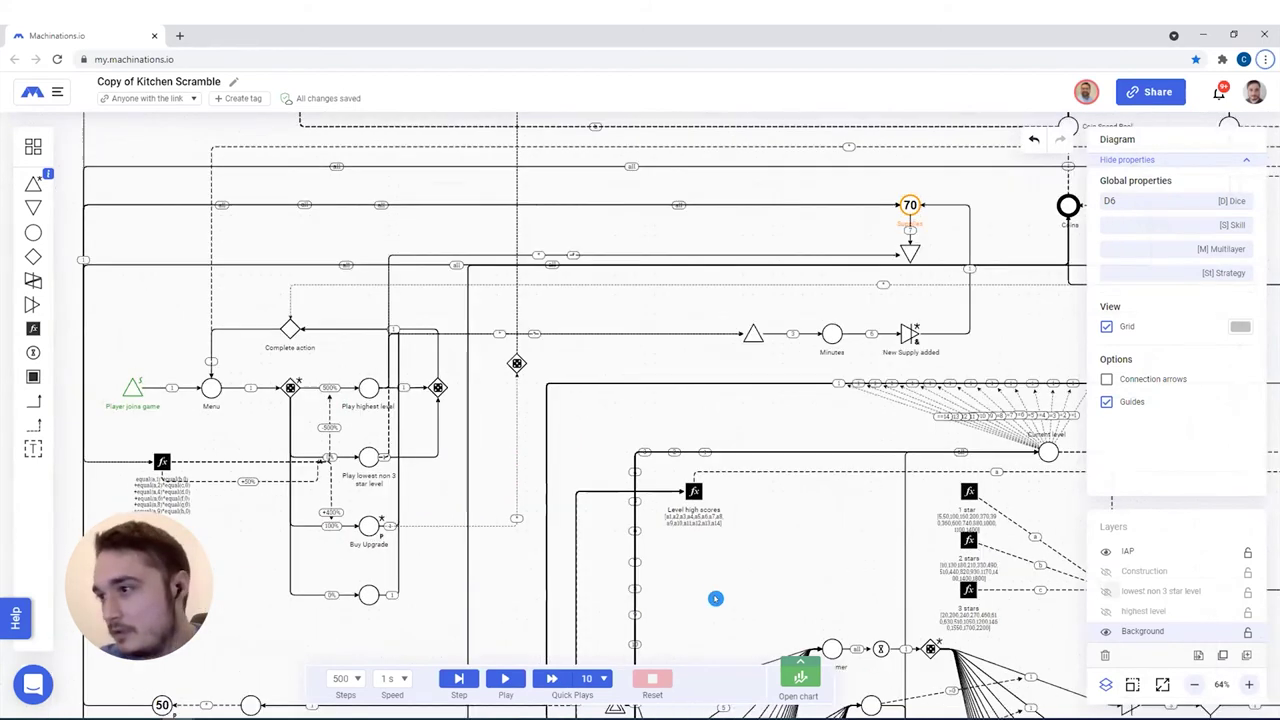
Open the execution chart, run 10 quick plays of 500 steps, and bring the Skillet upgrade area into view
click(785, 665)
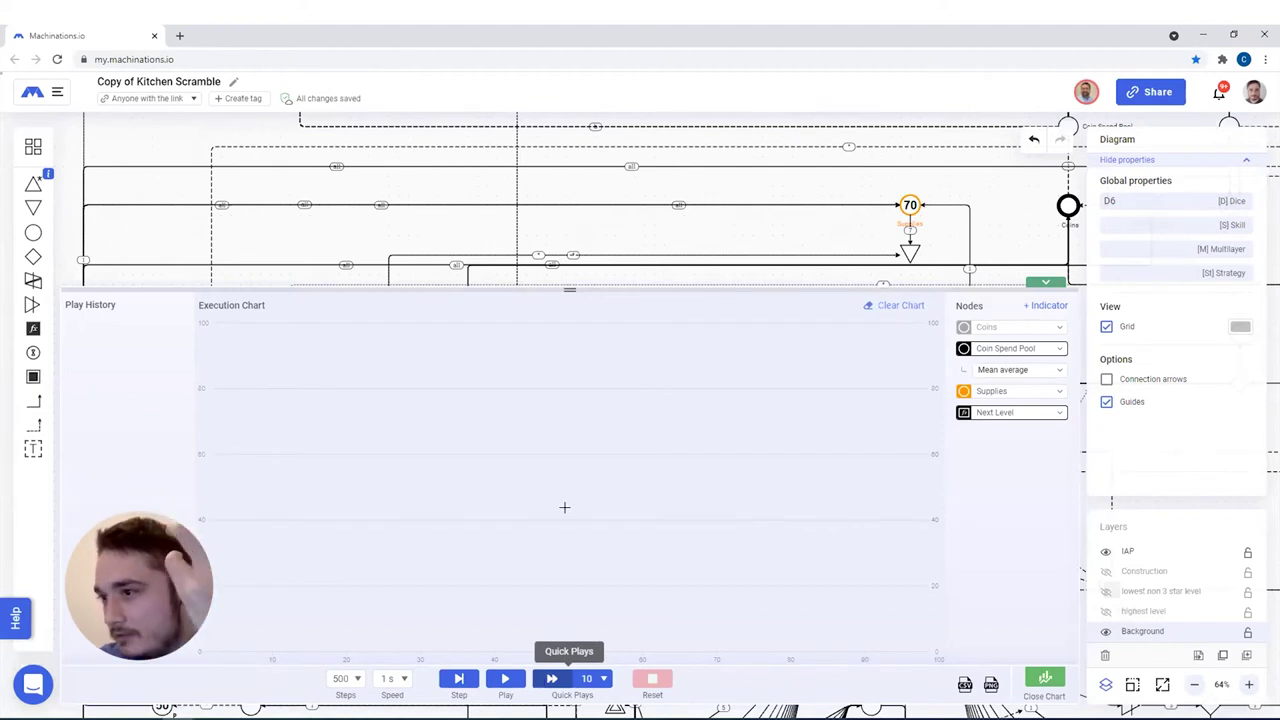
click(551, 678)
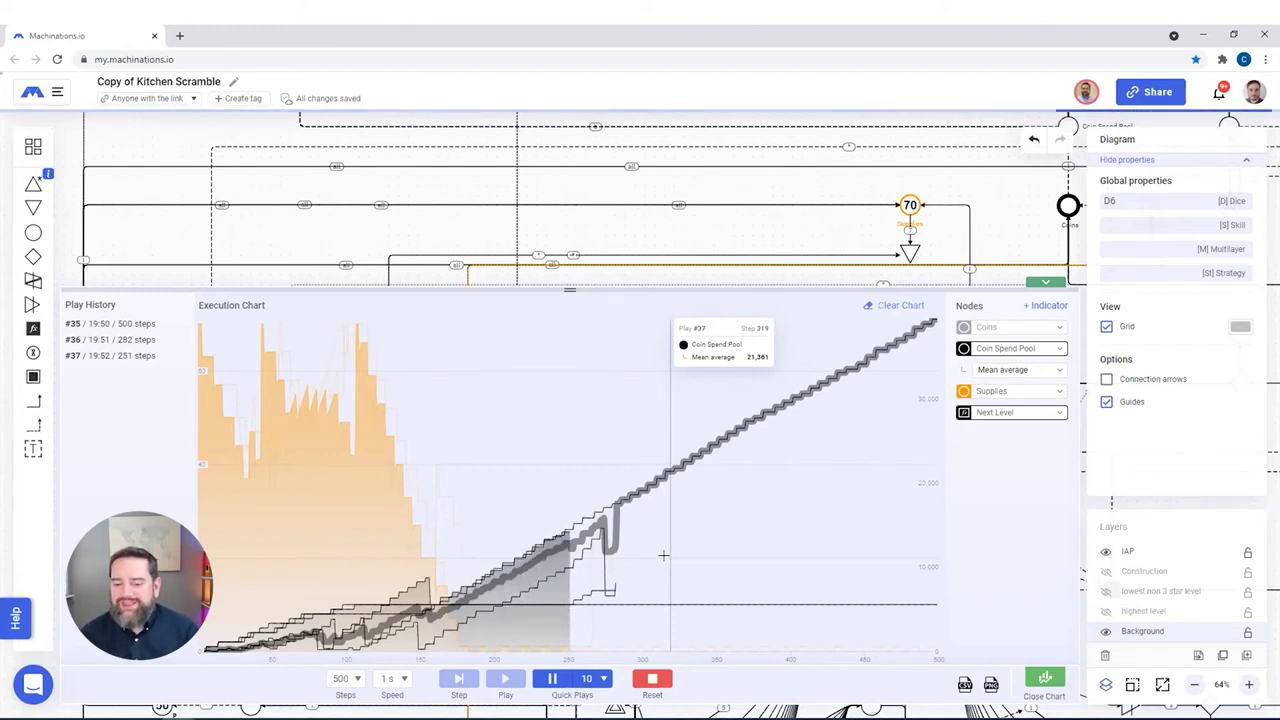
scroll(544, 203, up, 5)
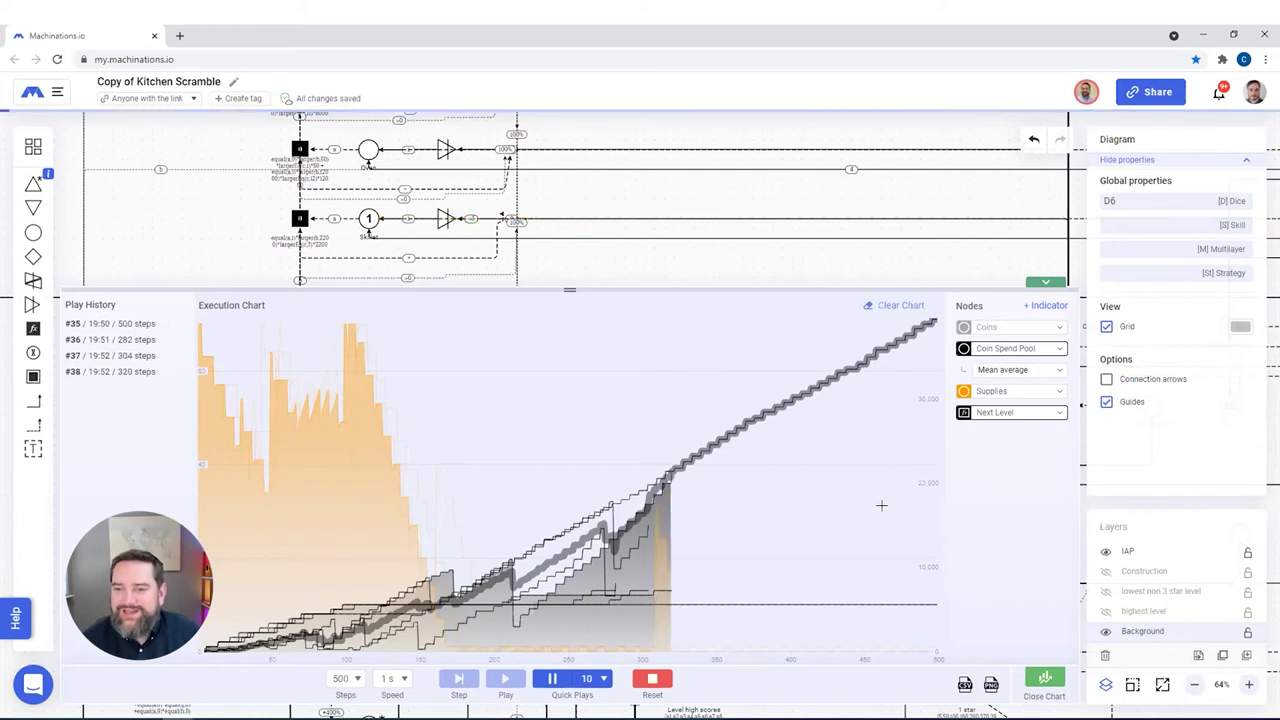
Stop and reset the quick plays, and clear and collapse the execution chart
click(645, 683)
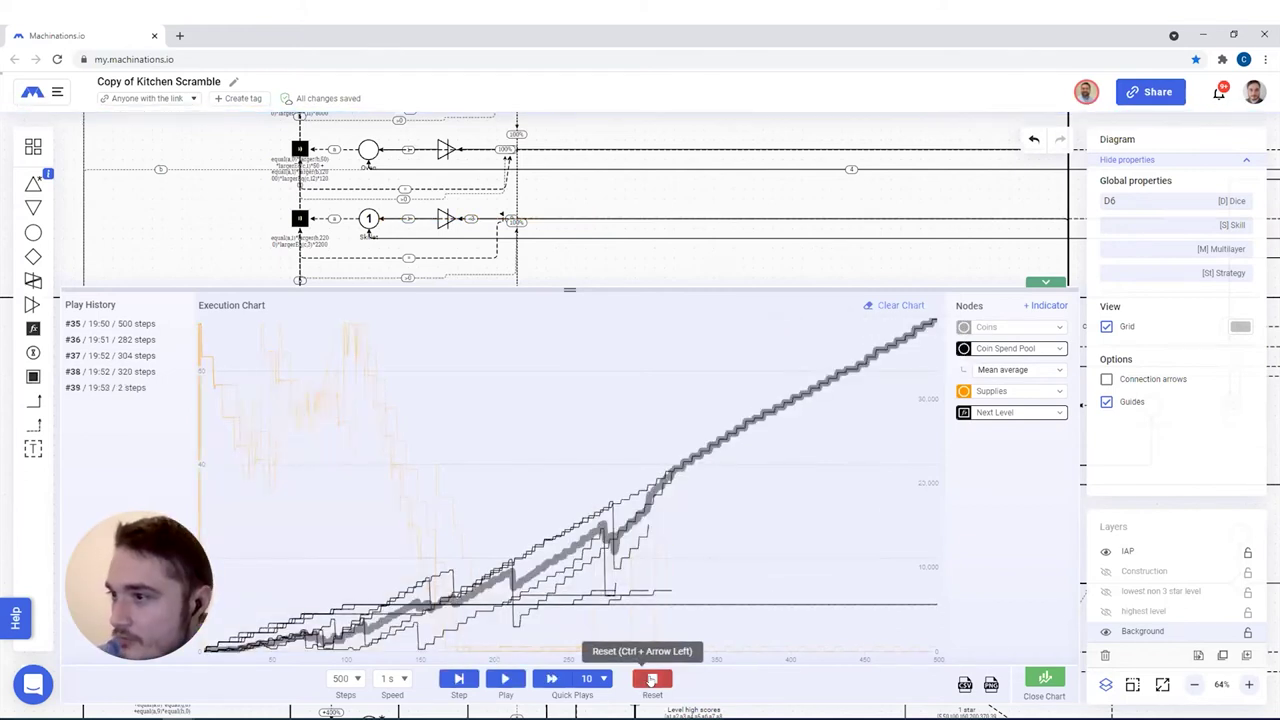
click(651, 680)
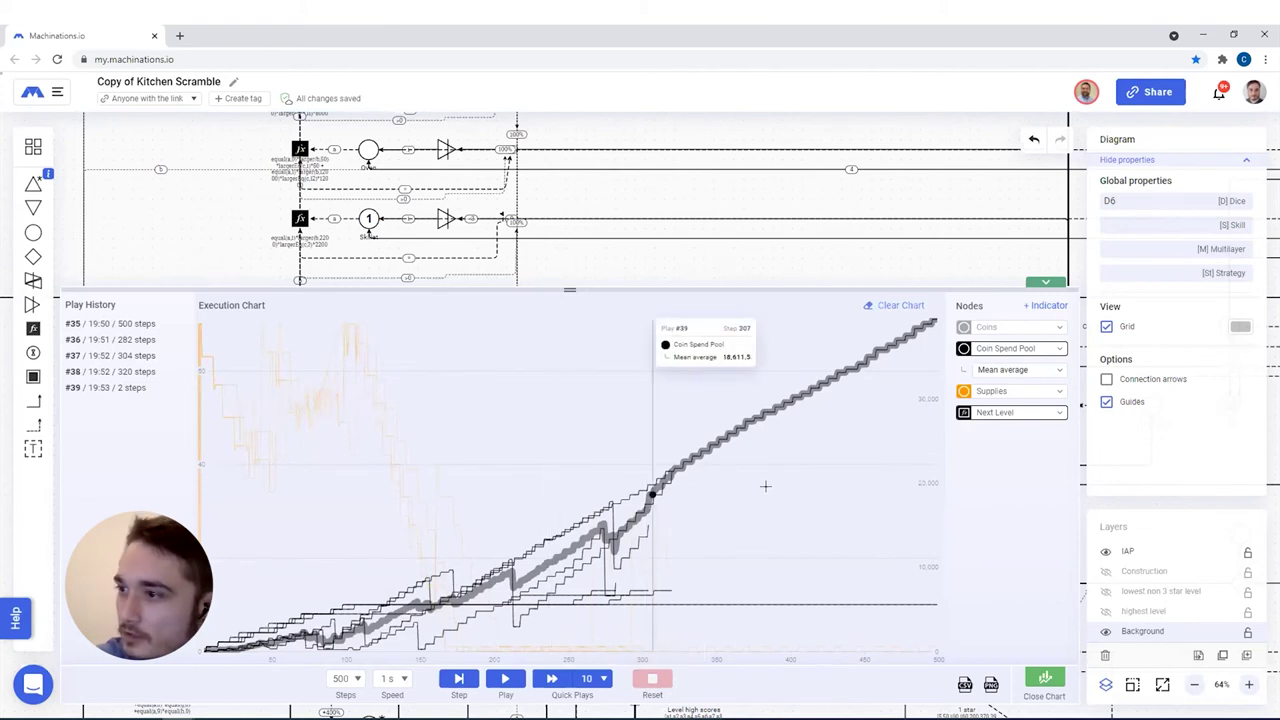
click(882, 307)
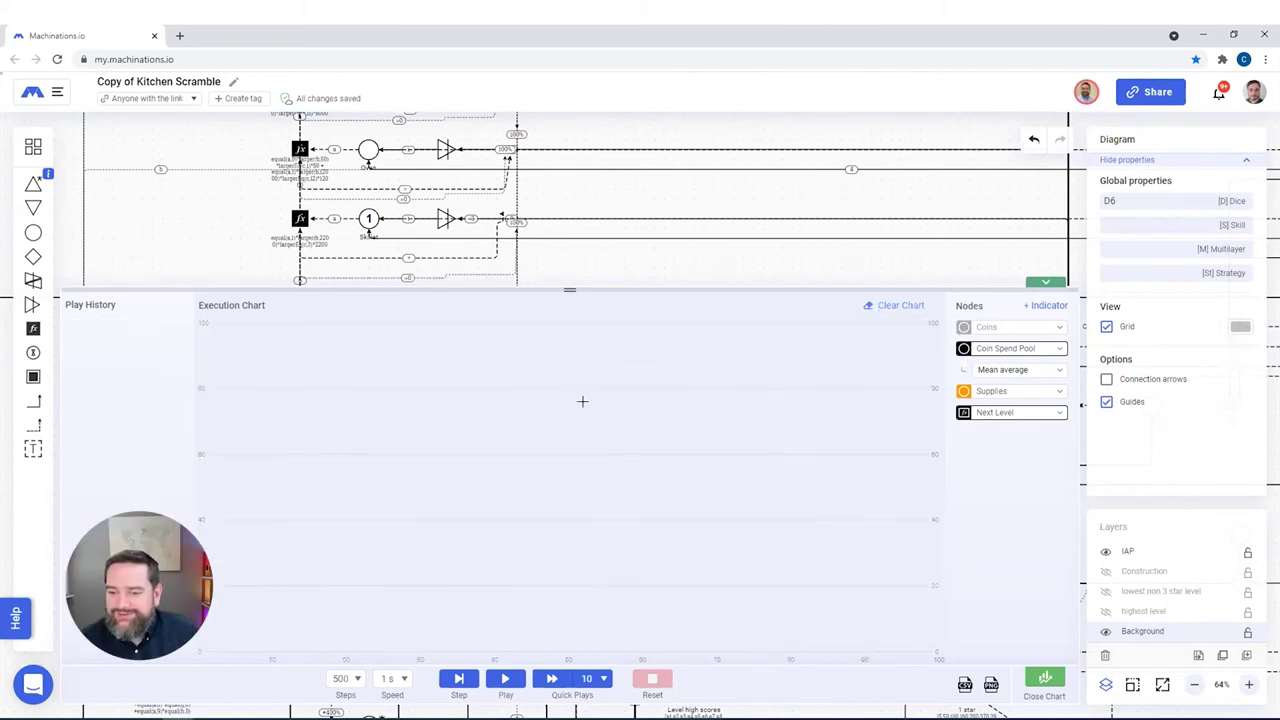
drag(582, 401, 582, 600)
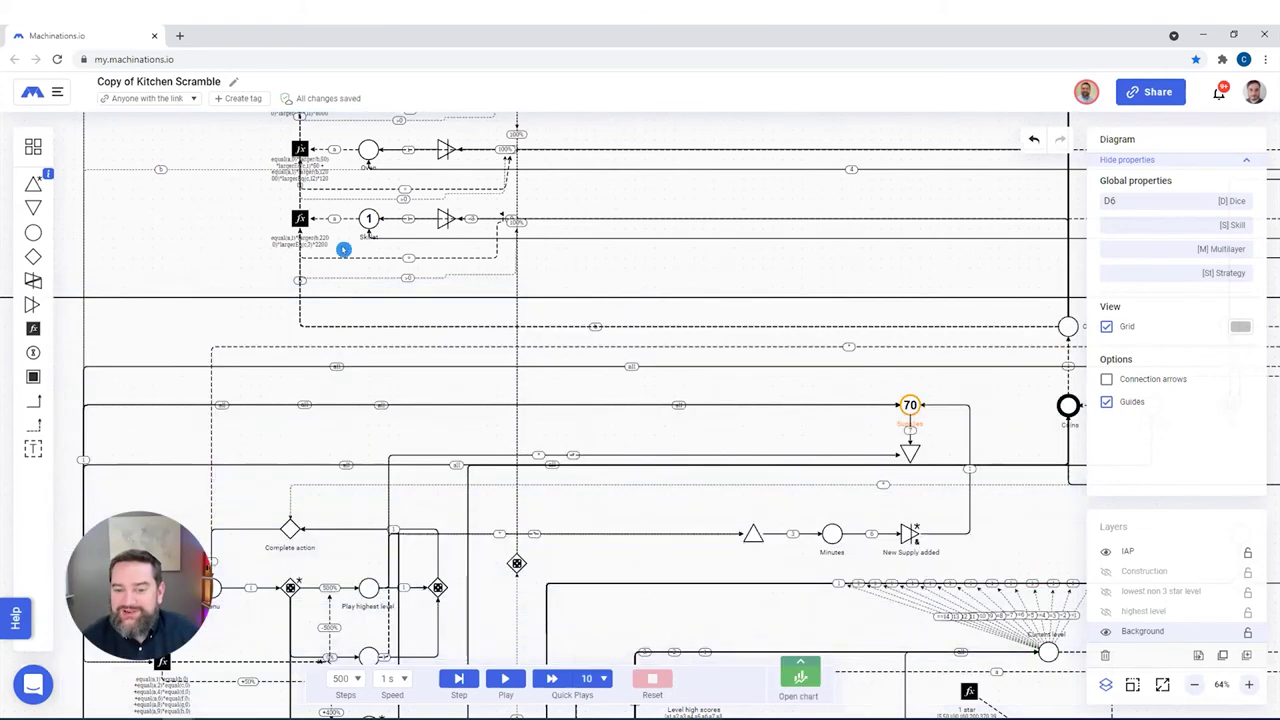
Place an end condition beside the Skillet register and draw a state connection to it from the Skillet pool
click(343, 255)
scroll(346, 253, up, 3)
scroll(344, 348, up, 5)
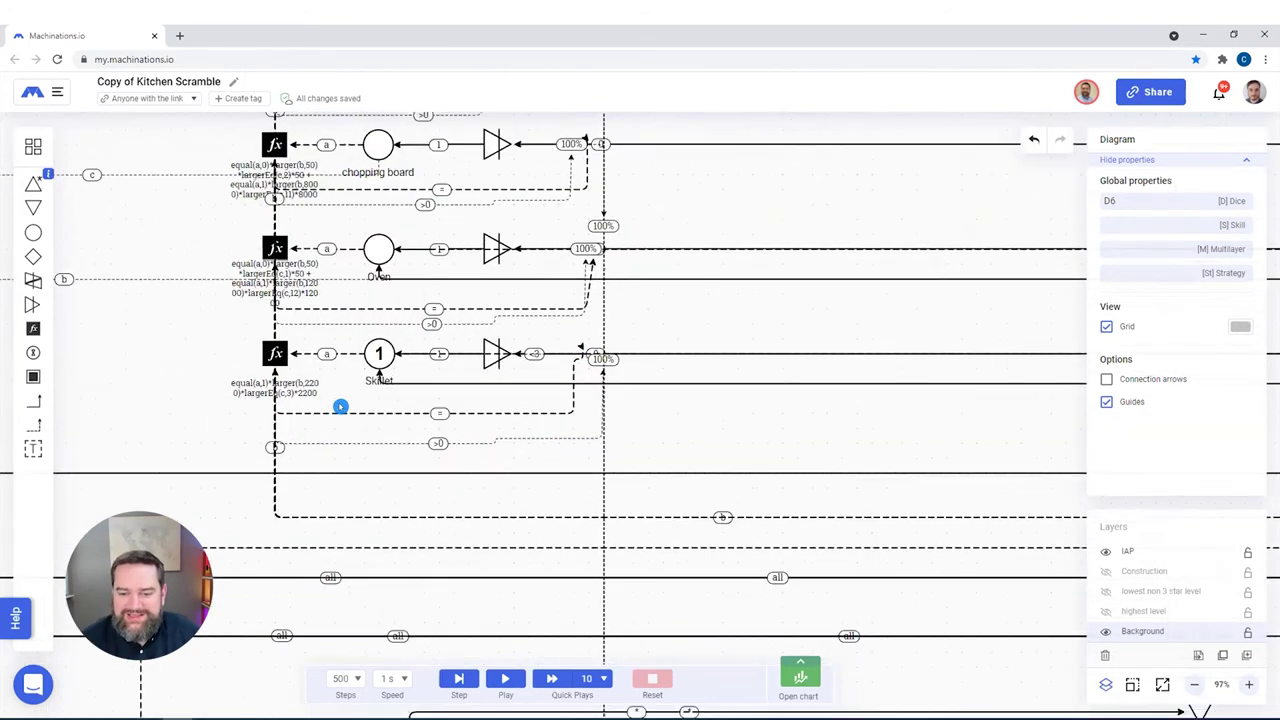
drag(414, 439, 565, 357)
drag(32, 375, 253, 388)
click(32, 424)
drag(618, 287, 260, 395)
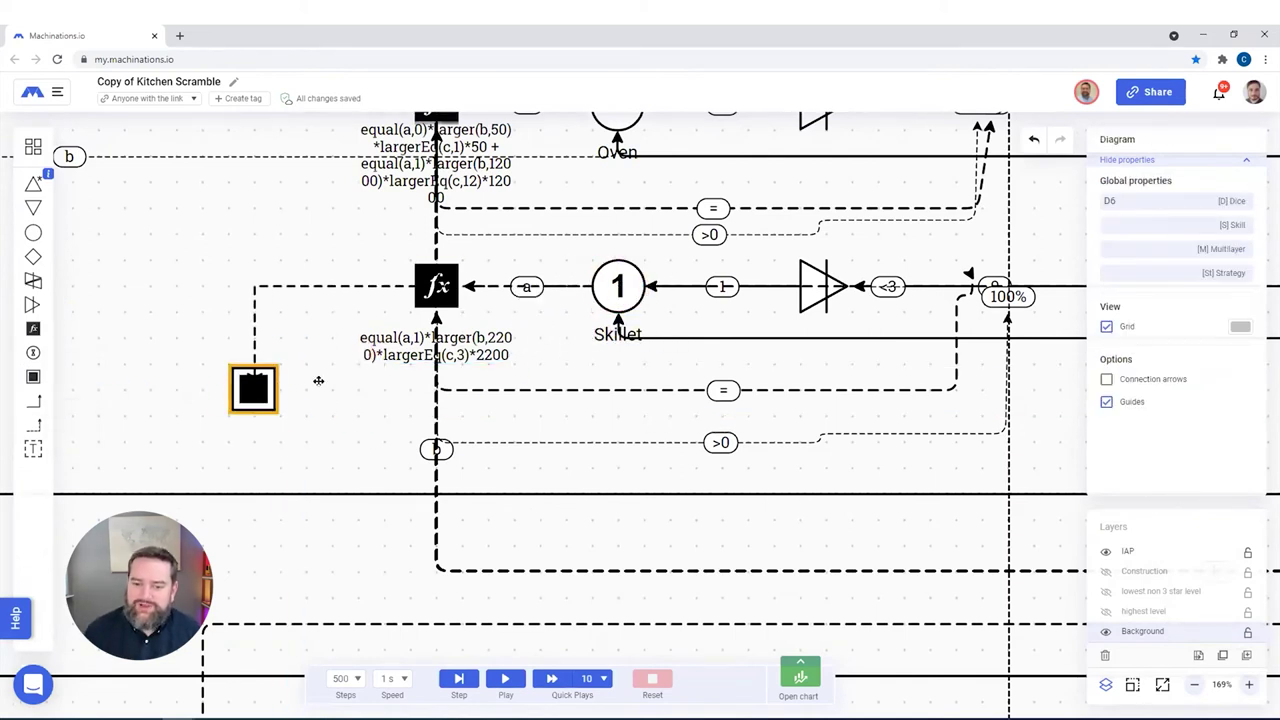
Reroute the Skillet pool's state connection to the end condition below the register and set its formula to >1
click(426, 288)
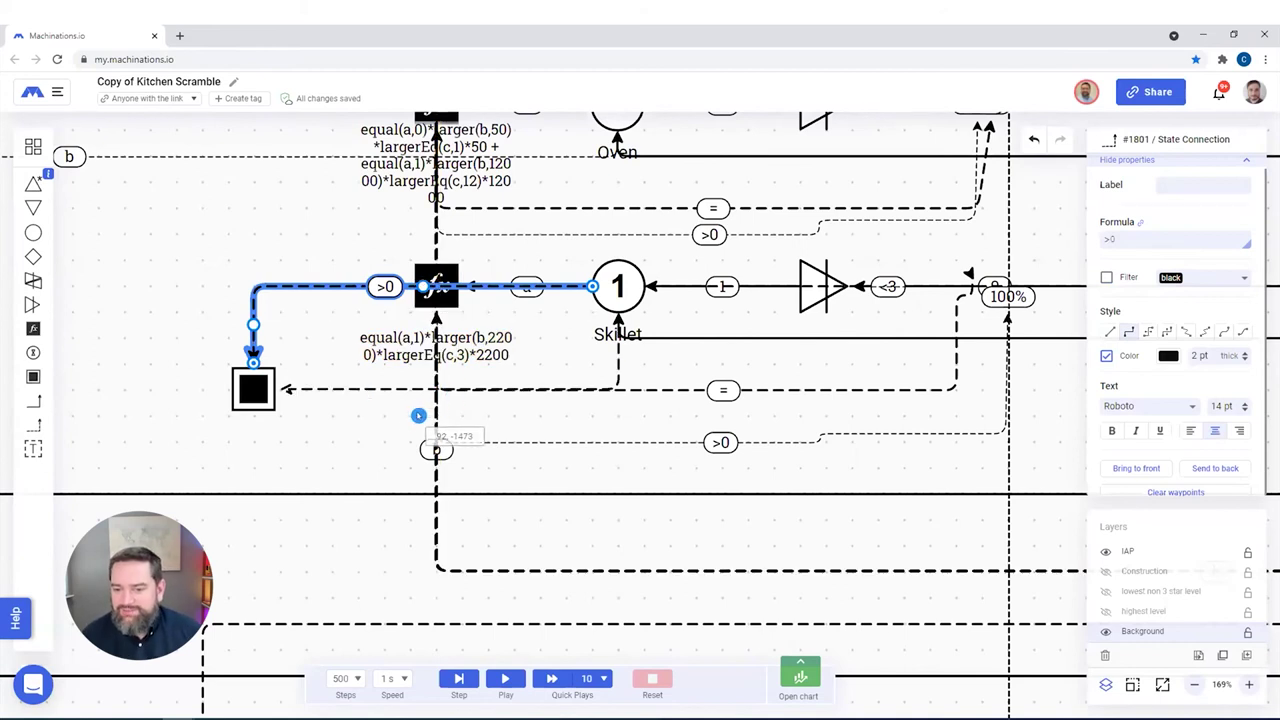
drag(418, 415, 440, 392)
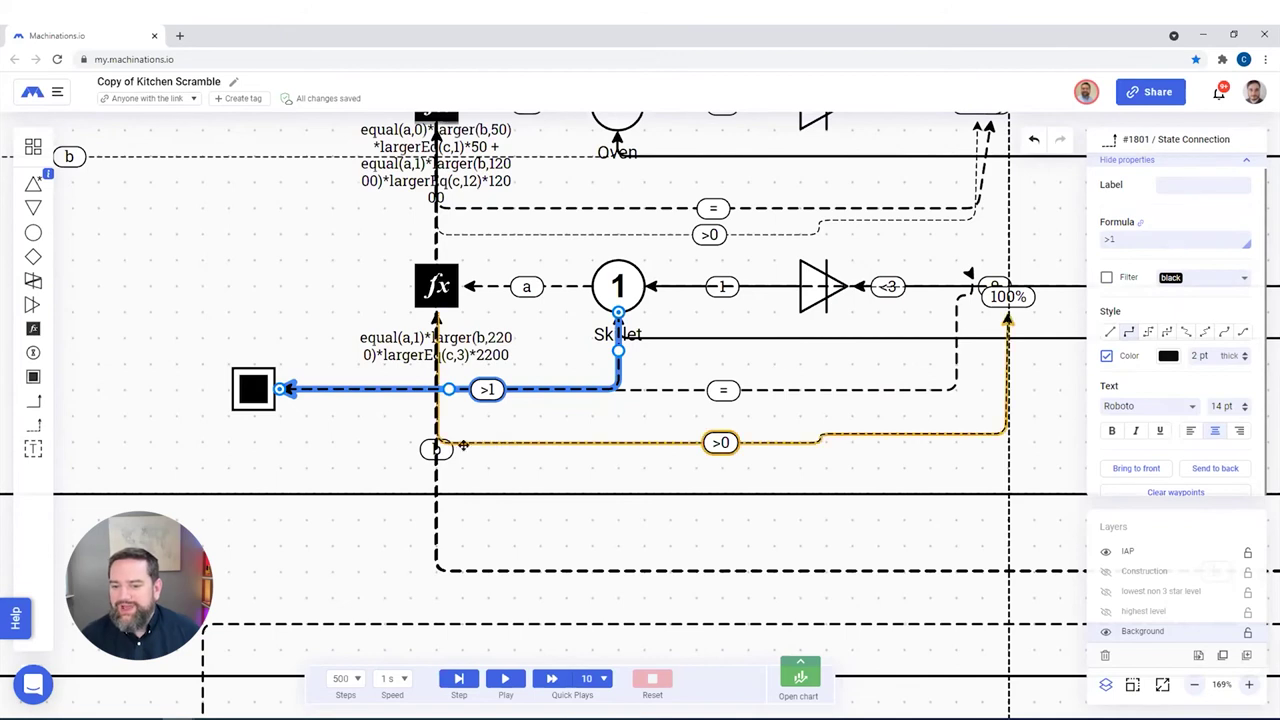
click(262, 438)
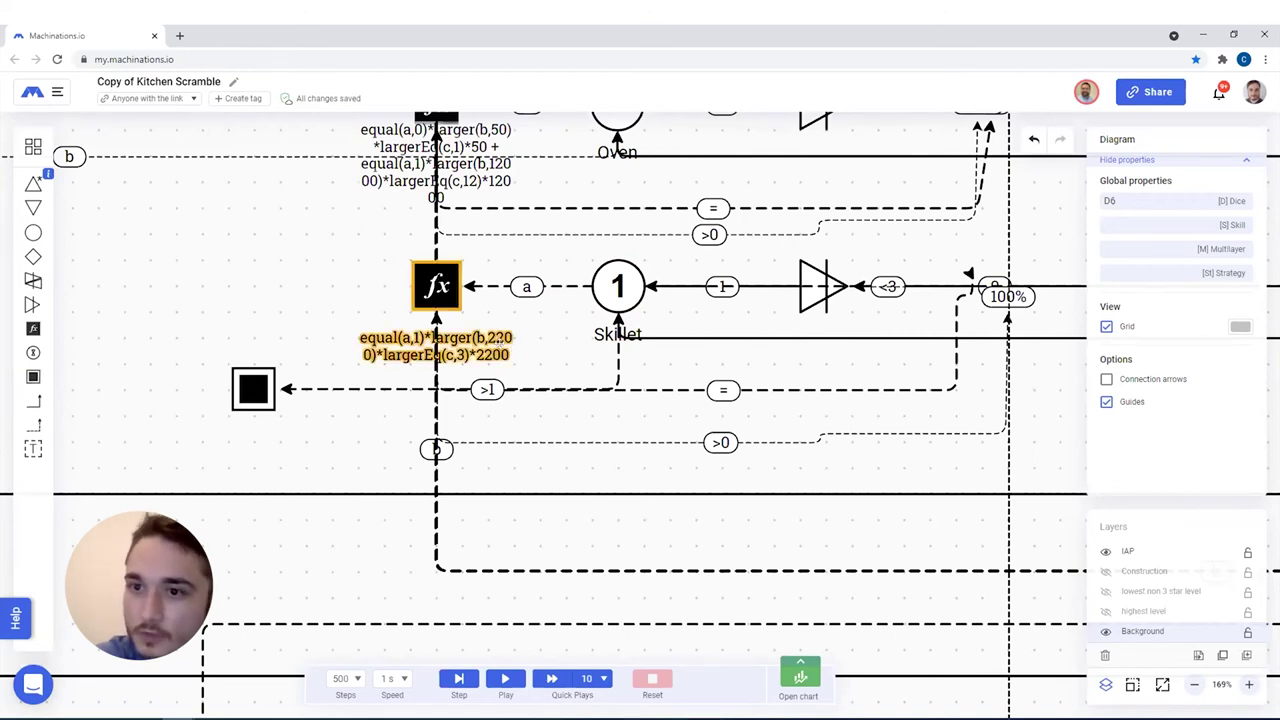
Reopen and enlarge the execution chart, and start 10 quick plays with the Skillet end condition in place
click(800, 672)
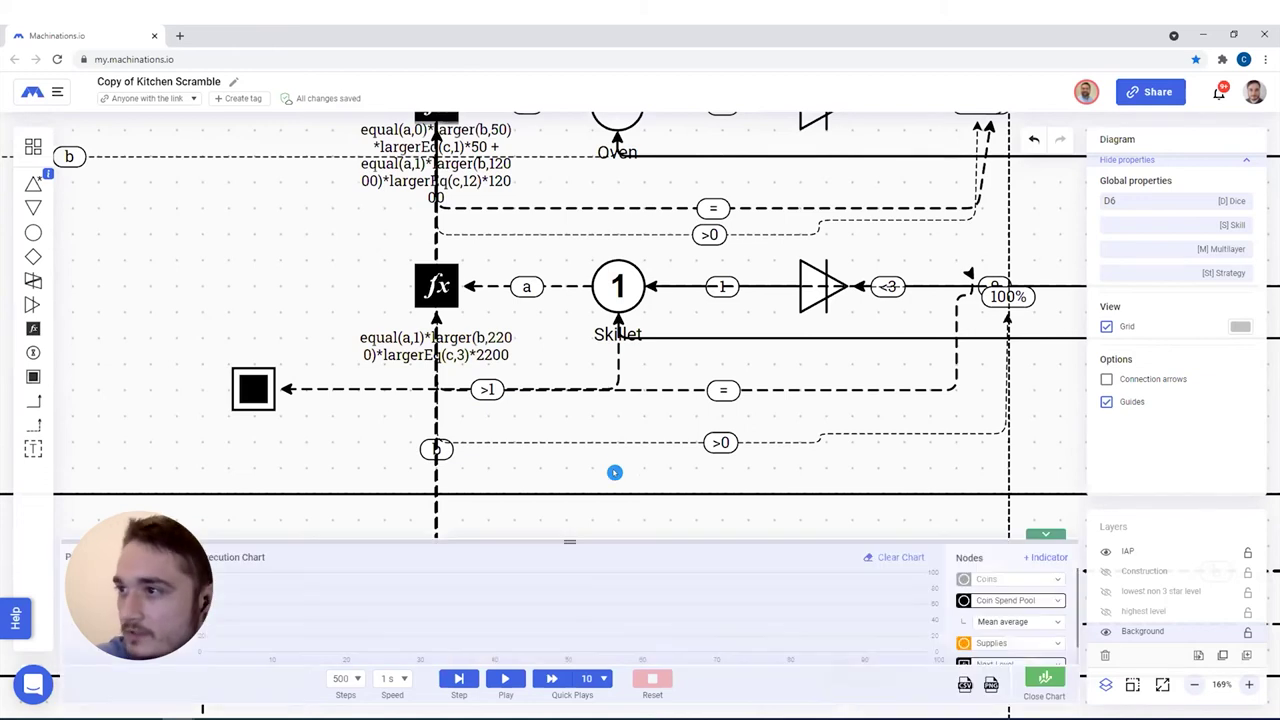
drag(580, 537, 588, 355)
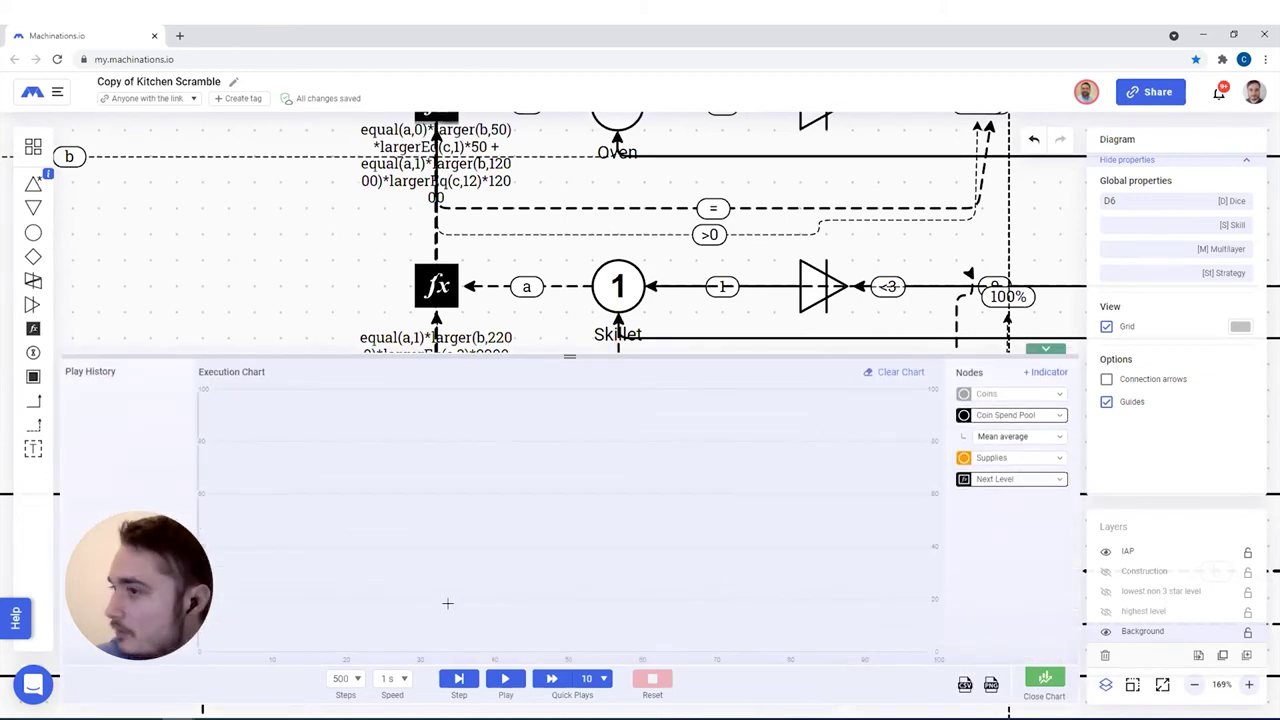
click(551, 679)
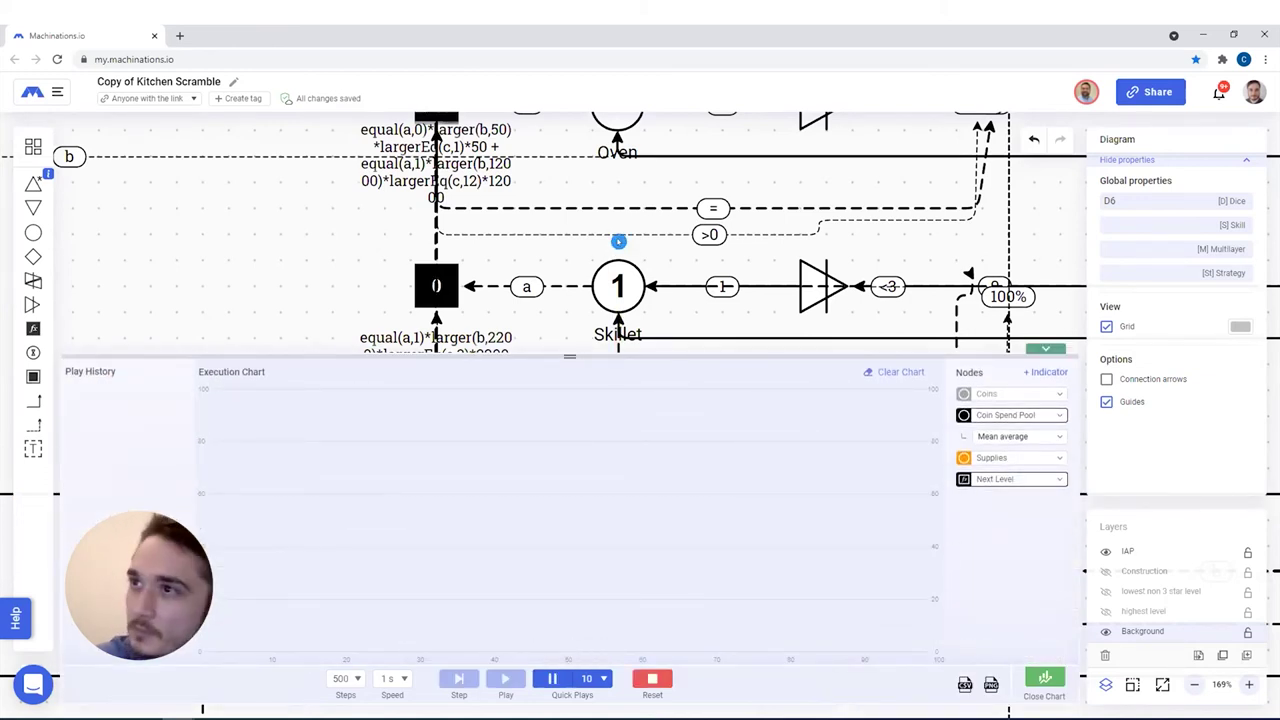